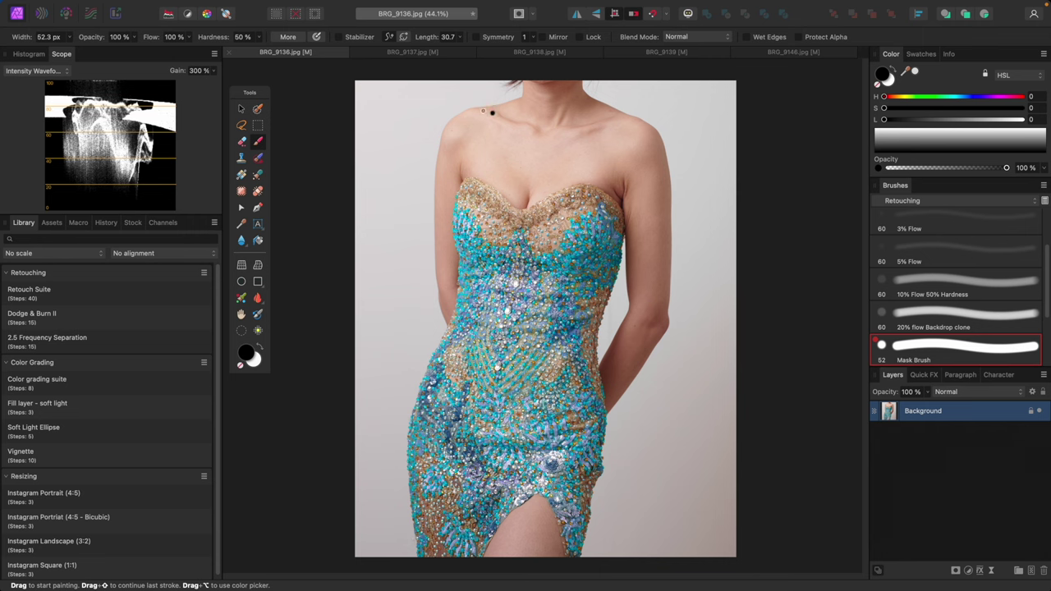
Look through the dress photos BRG_9137, BRG_9138 and BRG_9139 to compare how the dress sits.
click(408, 53)
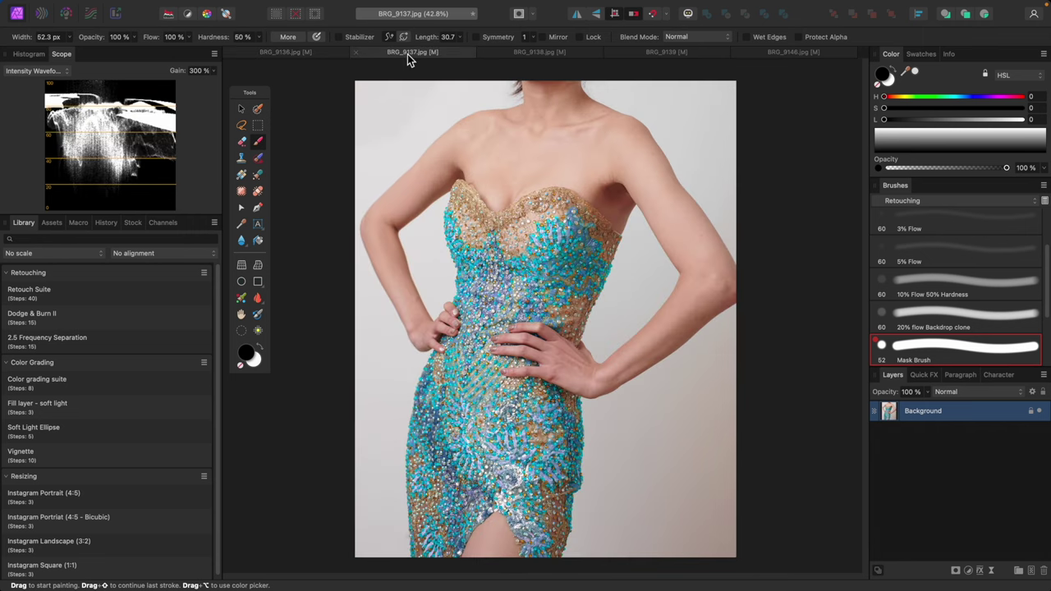
click(552, 53)
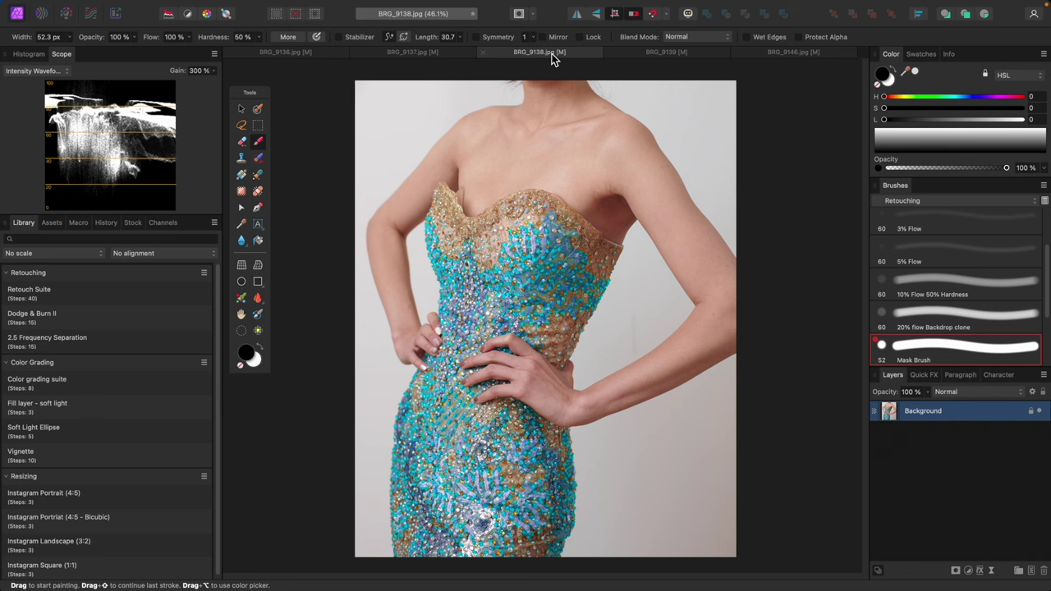
click(655, 53)
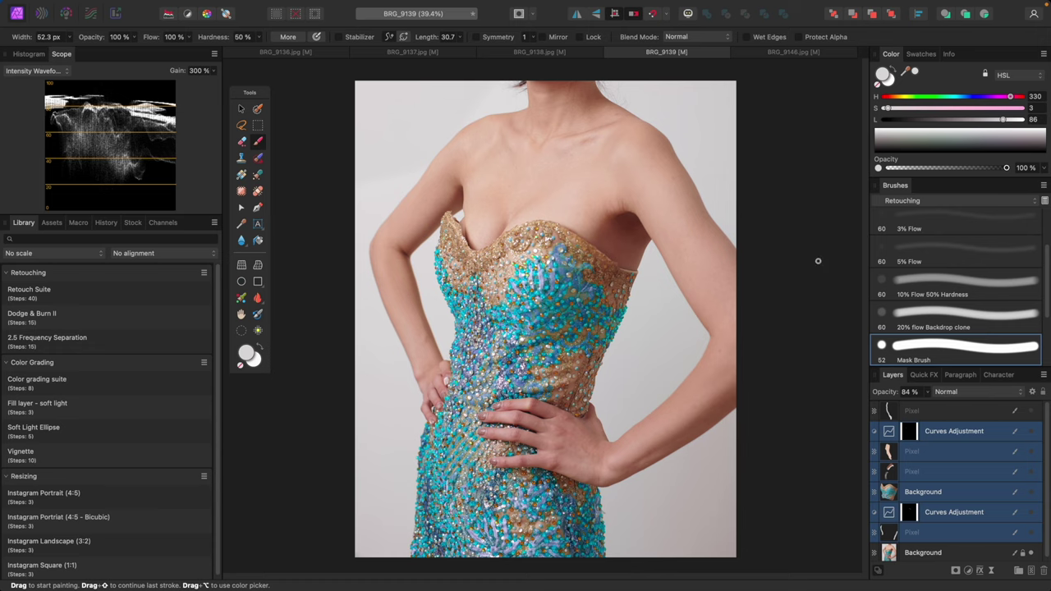
click(1031, 432)
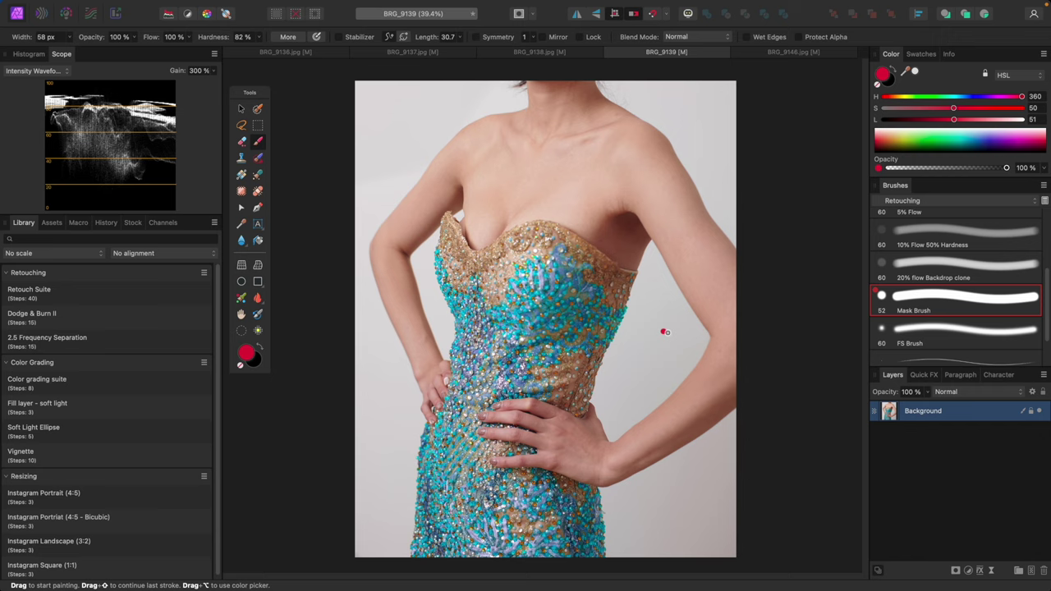
Paint a small red arrow with a 41.9 px brush in the gap between the dress and the bent arm in BRG_9139.
key([)
key([)
mouse_move(633, 334)
mouse_down()
mouse_move(642, 308)
mouse_move(650, 320)
mouse_up()
Compare the dress fit in photos BRG_9136, BRG_9137 and BRG_9138, ending back on BRG_9139.
click(299, 53)
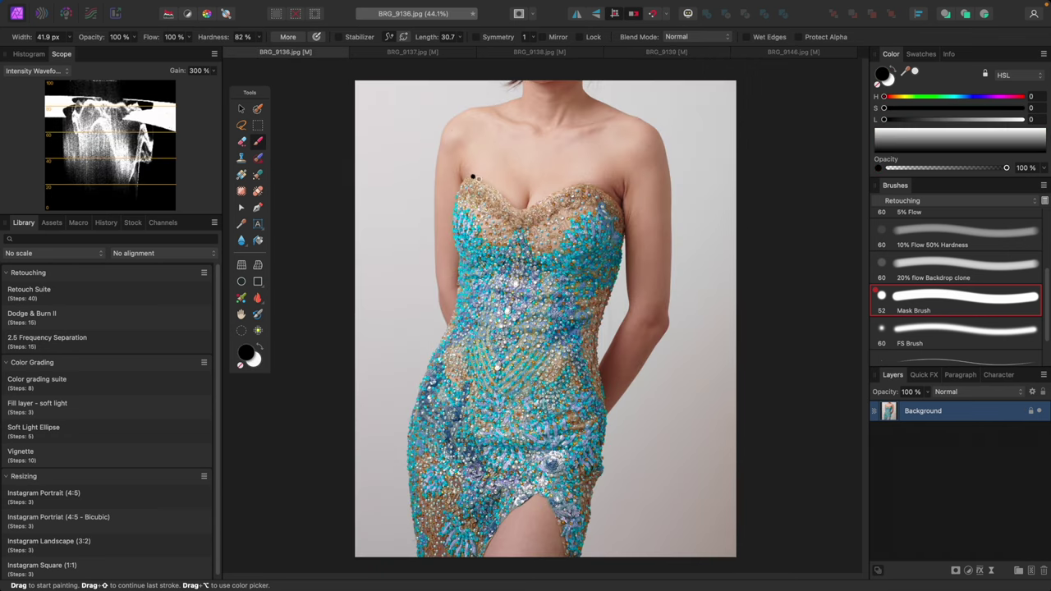
click(416, 53)
click(535, 52)
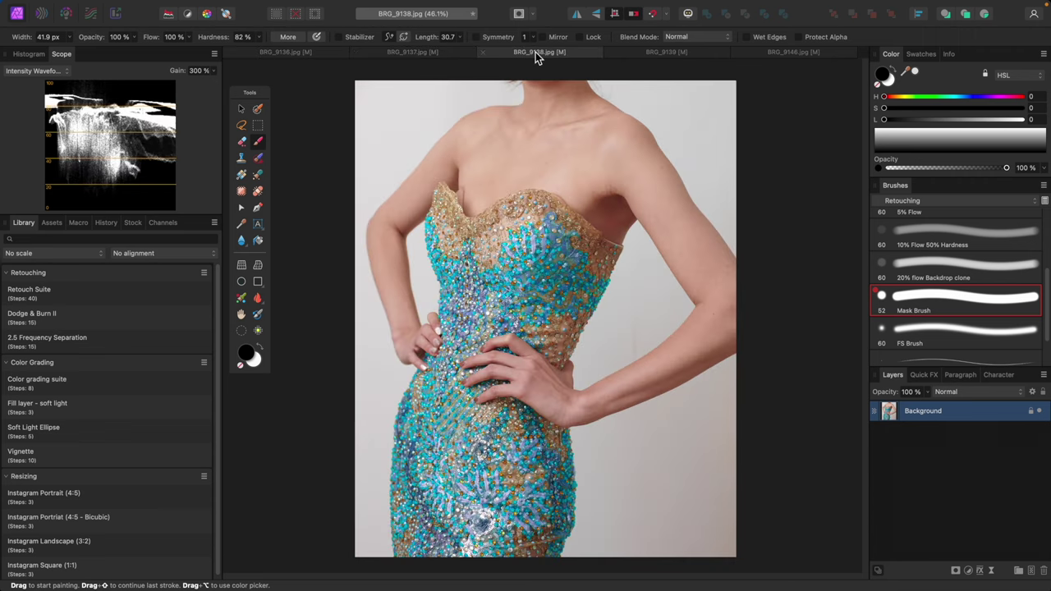
click(659, 56)
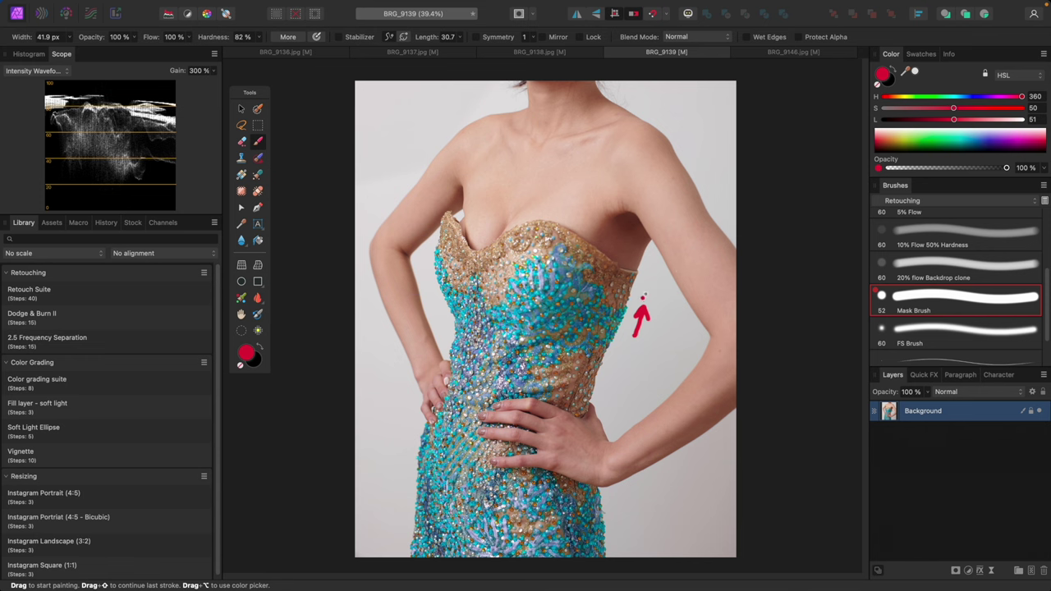
Mark the pointed peak of the bodice's neckline in red with a 21.9 px brush.
scroll(503, 180, up, 5)
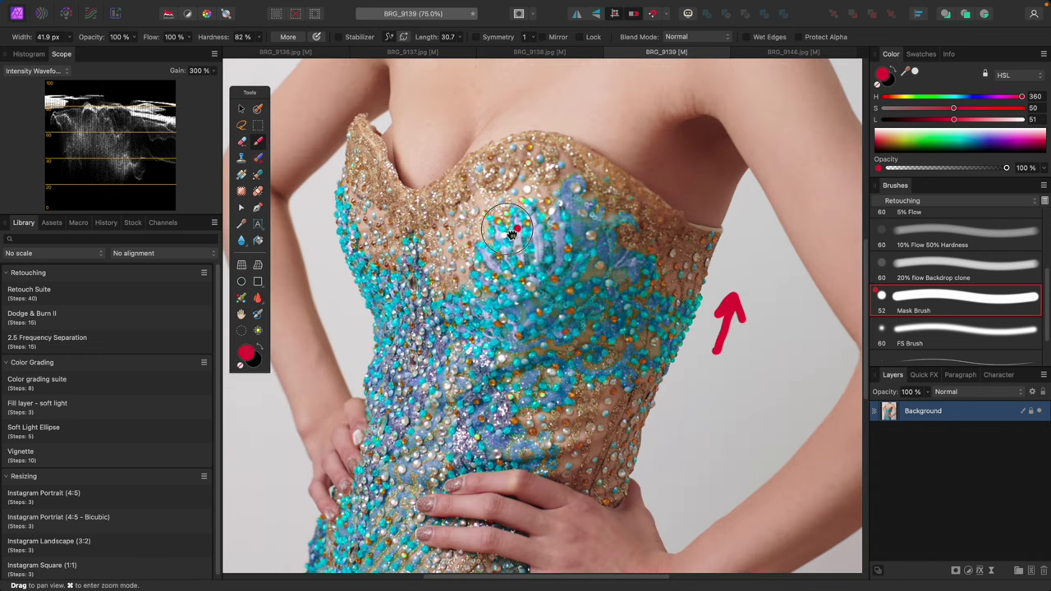
key(bracketleft)
key(bracketleft)
key(bracketleft)
key(bracketleft)
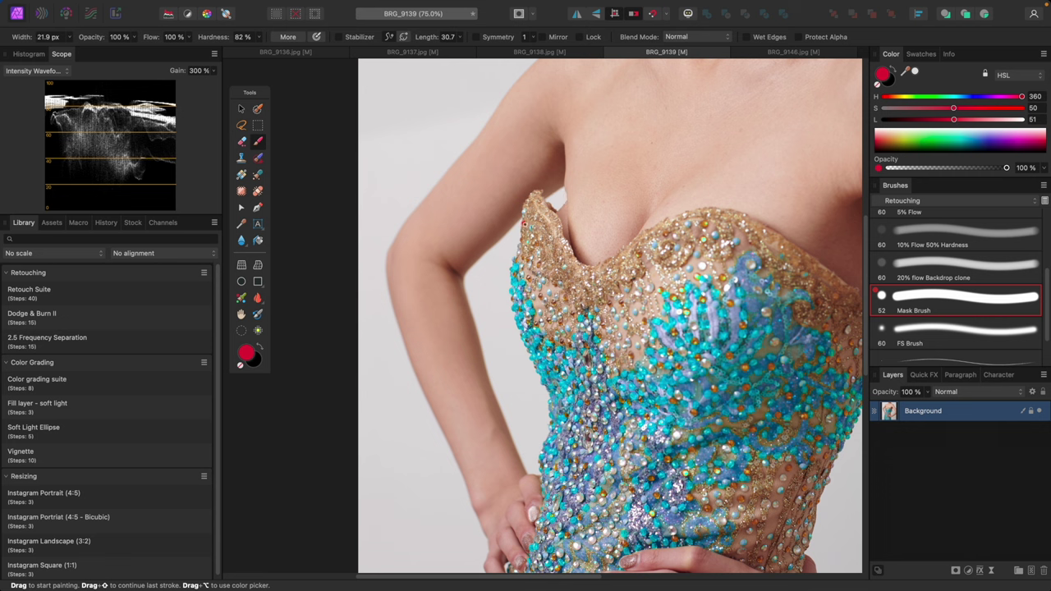
mouse_move(522, 222)
mouse_down()
mouse_move(550, 198)
mouse_move(526, 209)
mouse_up()
key(super+minus)
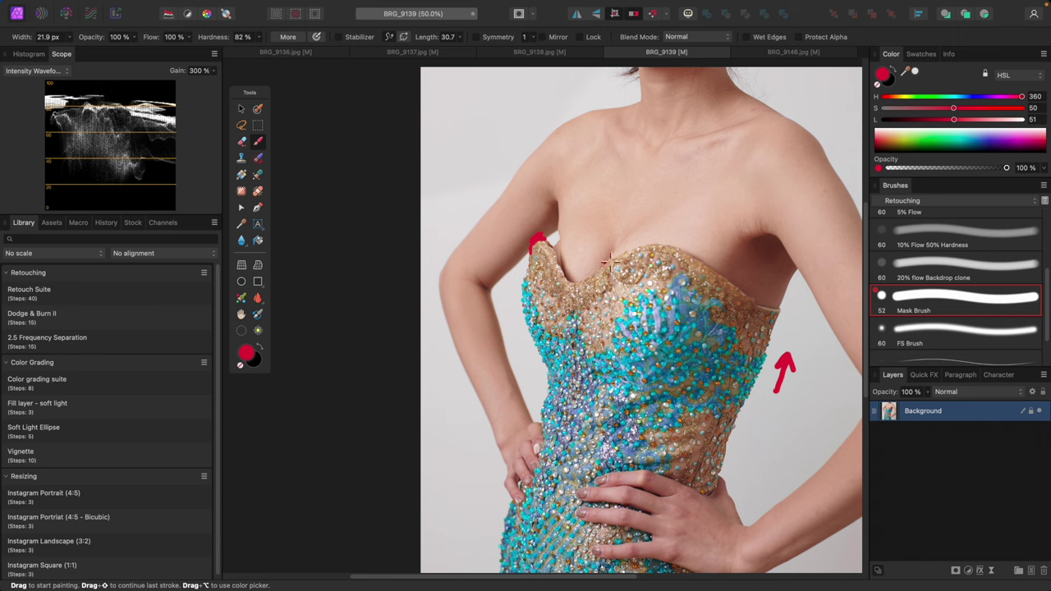
Paint a red line down the chest beside the neckline peak, marking the gap between body and bodice.
key(super+=)
key(super+=)
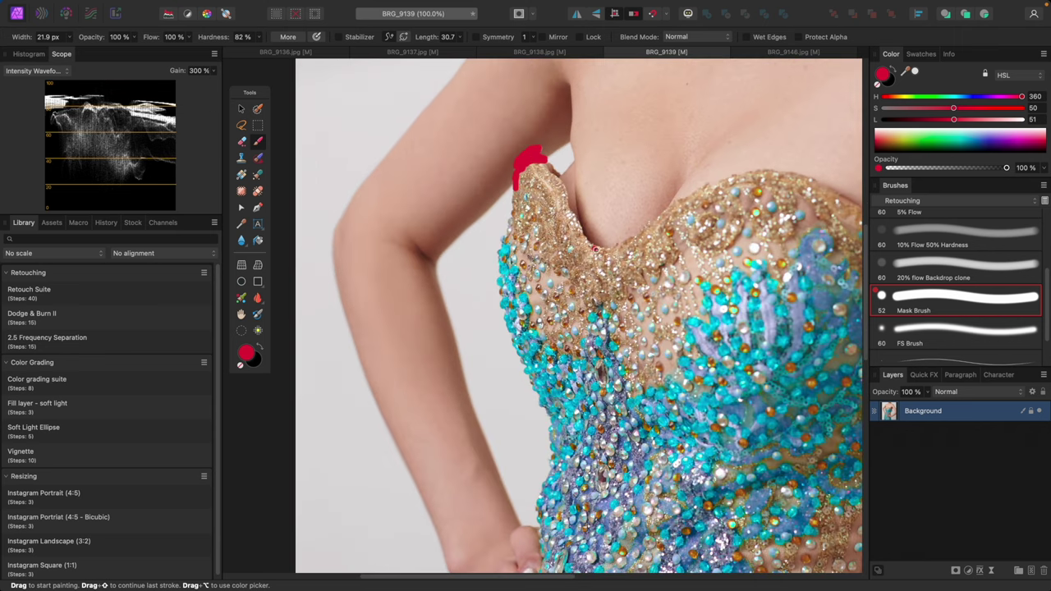
drag(617, 192, 599, 269)
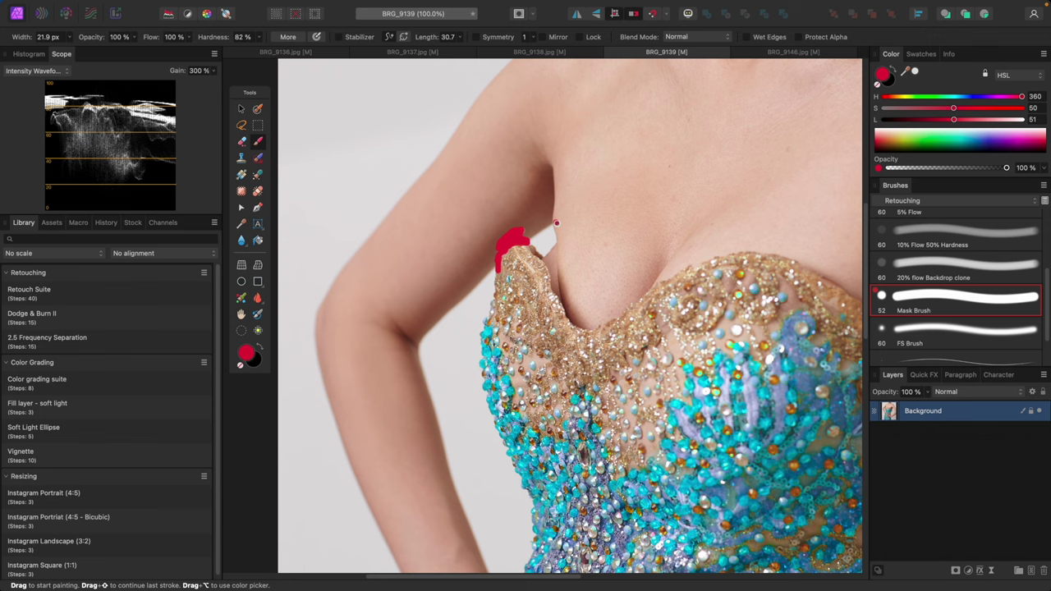
drag(556, 222, 553, 286)
scroll(638, 278, down, 3)
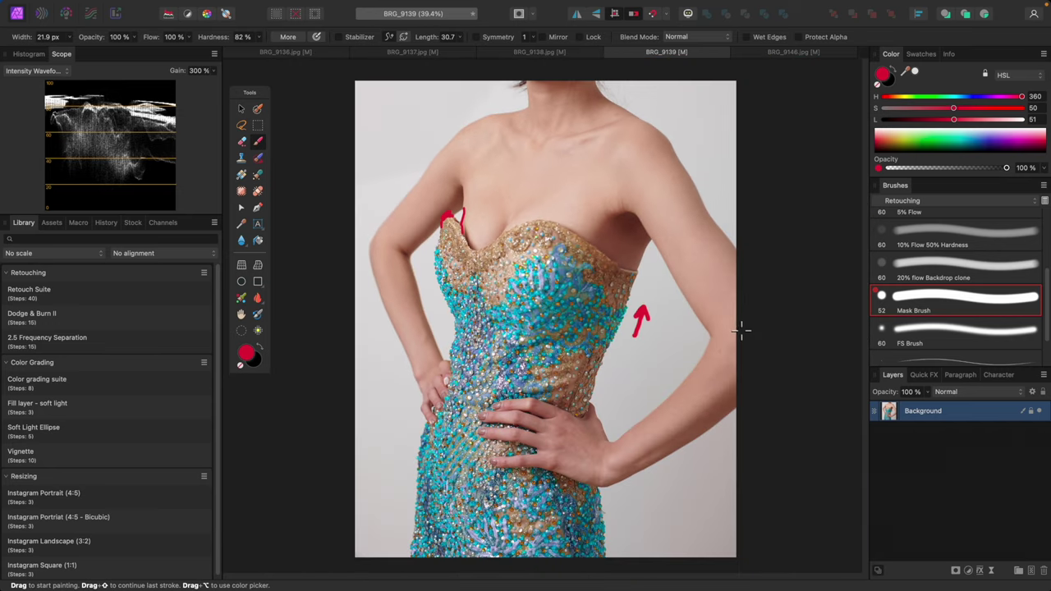
Undo the red annotation strokes on the photo.
key(super+z)
key(super+z)
key(super+z)
Duplicate the Background layer and select the dress bodice from the neckline down to the hands with the Selection Brush.
key(super+j)
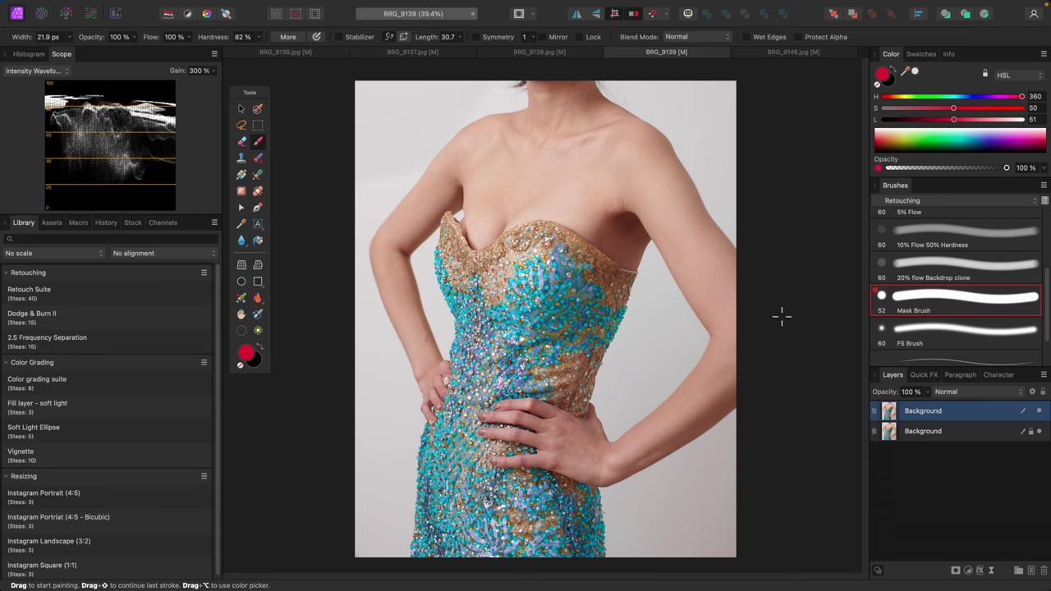
click(262, 114)
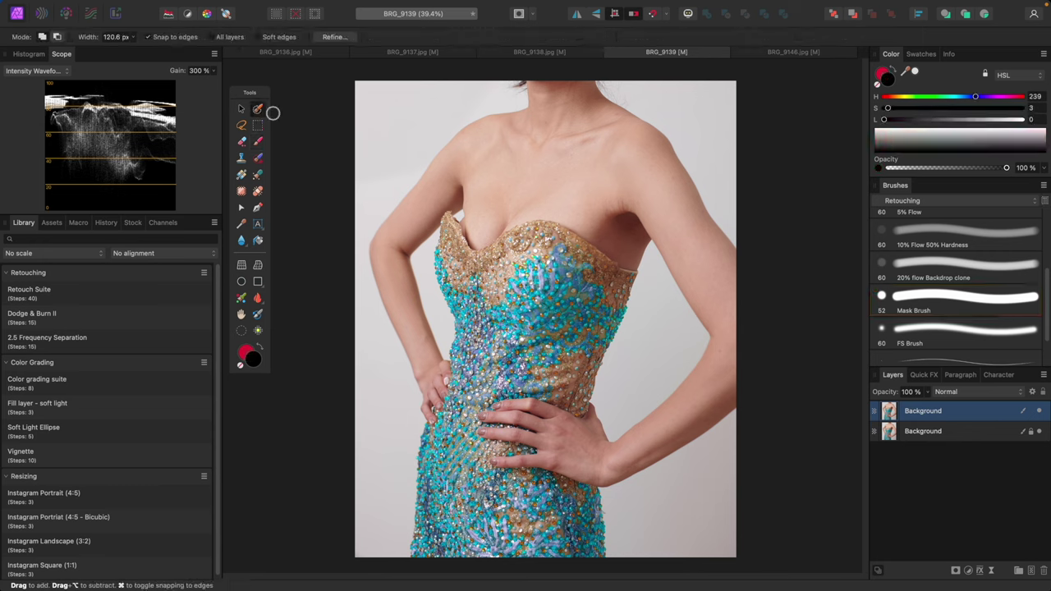
key(bracketleft)
key(bracketleft)
key(bracketleft)
key(bracketleft)
key(bracketleft)
key(bracketleft)
drag(453, 232, 444, 256)
key(super+equal)
key(super+equal)
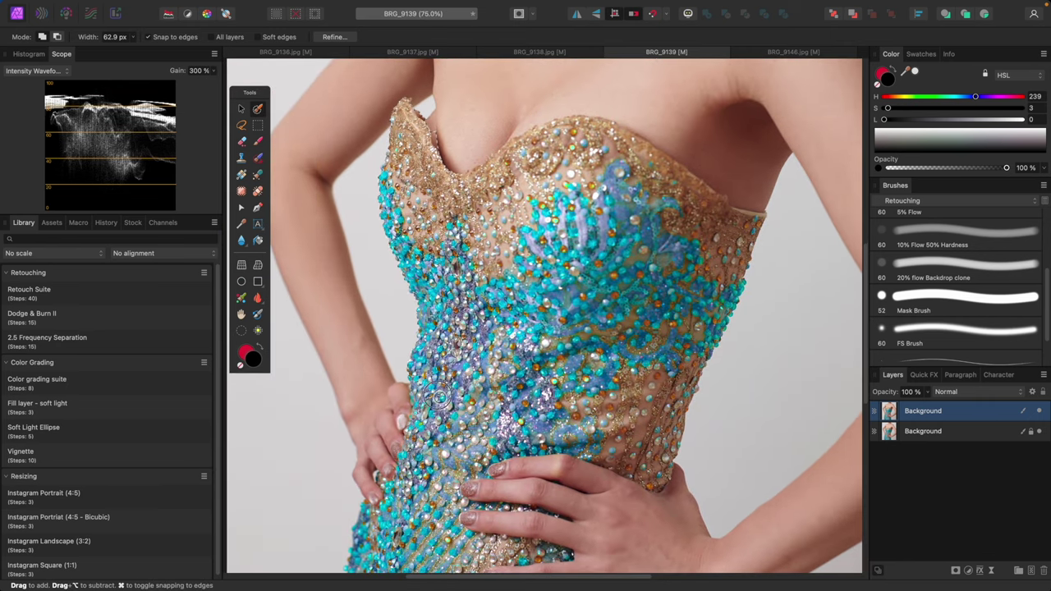
key(bracketright)
key(bracketright)
mouse_move(509, 333)
mouse_down()
mouse_move(509, 253)
mouse_move(520, 242)
mouse_move(496, 231)
mouse_up()
key(bracketleft)
mouse_move(518, 150)
mouse_down()
mouse_move(597, 129)
mouse_move(692, 194)
mouse_move(729, 245)
mouse_move(705, 296)
mouse_move(718, 317)
mouse_move(596, 397)
mouse_up()
Reduce the Selection Brush to 50.1 px and extend the selection over the edge of the neckline peak.
key(bracketleft)
key(bracketleft)
key(bracketleft)
key(bracketleft)
drag(433, 146, 417, 126)
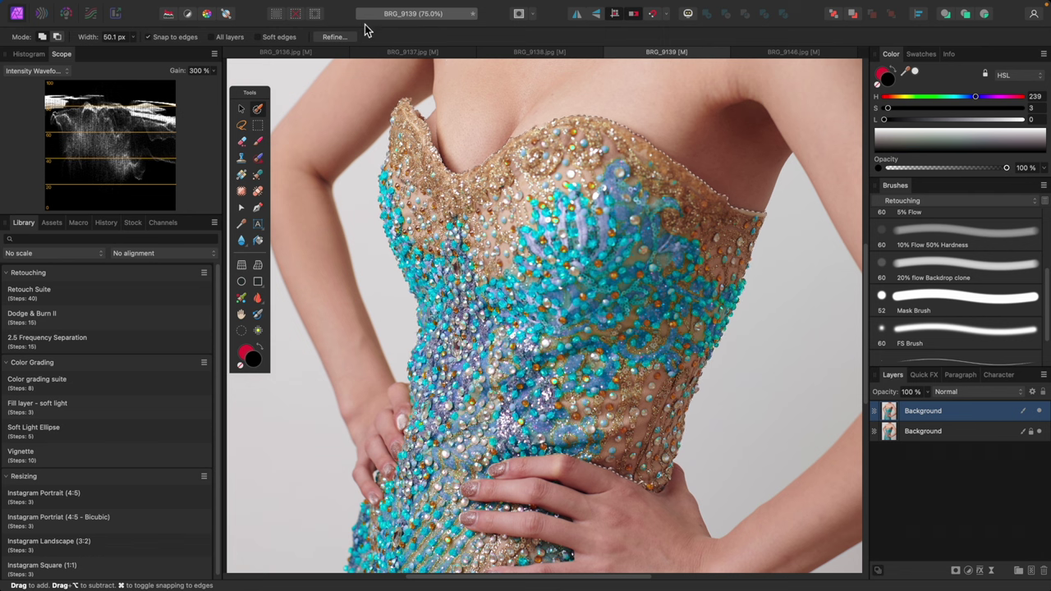
Start refining the bodice selection and preview its edge on a black matte.
click(338, 36)
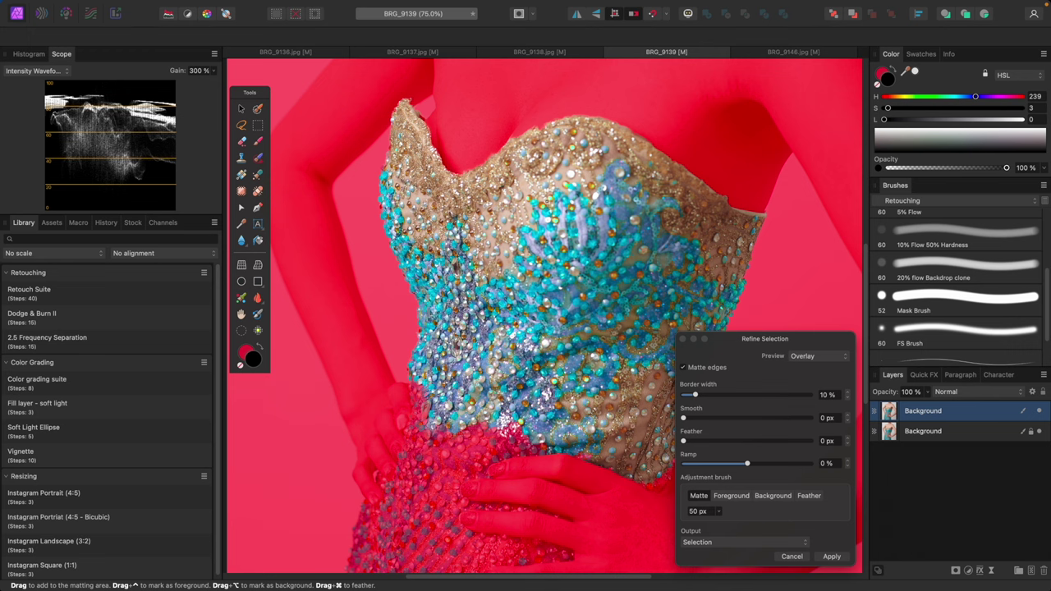
key(super+equal)
key(super+equal)
key(super+equal)
drag(427, 107, 577, 366)
click(821, 359)
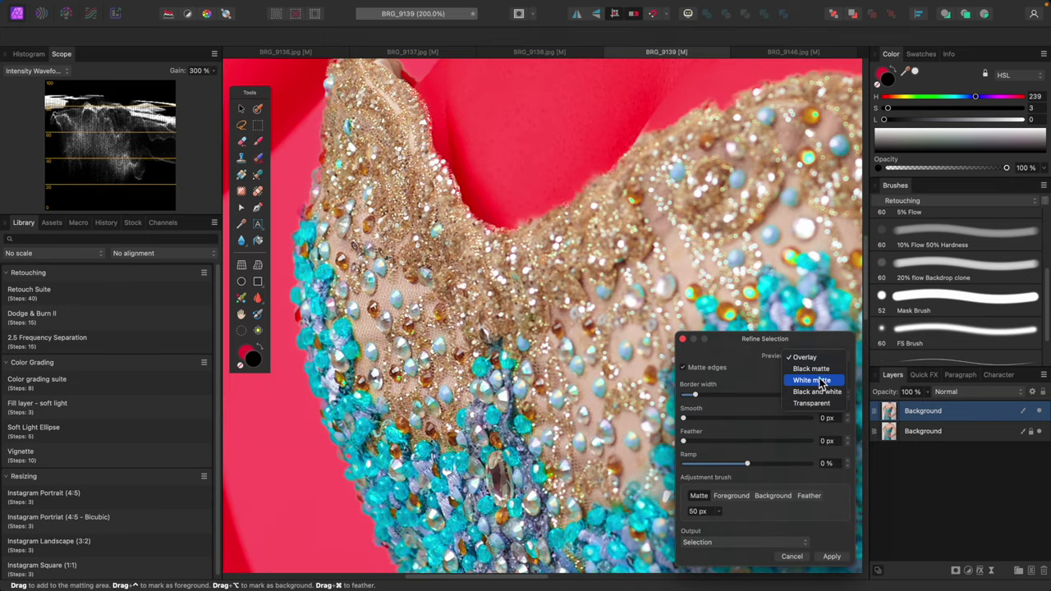
click(823, 369)
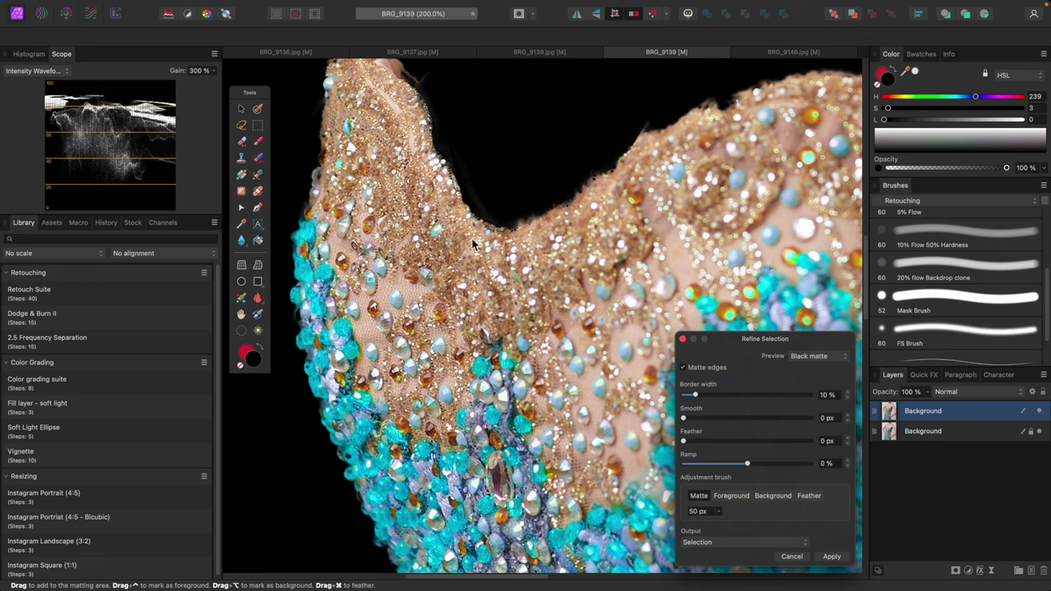
Use the Foreground adjustment brush to restore the turquoise beads along the bodice's outer side below the neckline peak.
scroll(628, 263, up, 3)
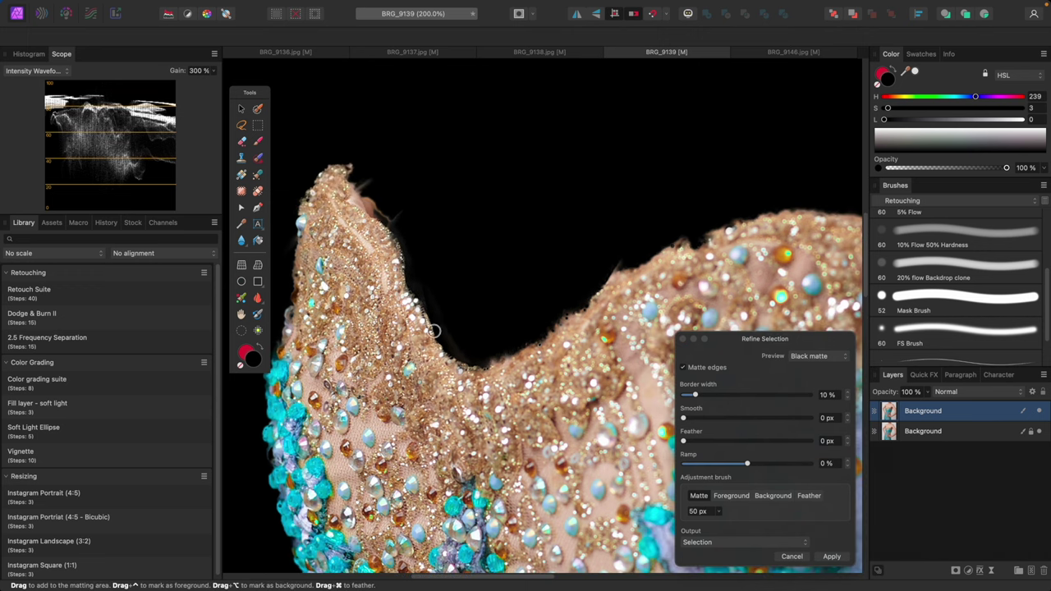
scroll(430, 333, down, 3)
scroll(431, 332, left, 3)
scroll(404, 358, down, 5)
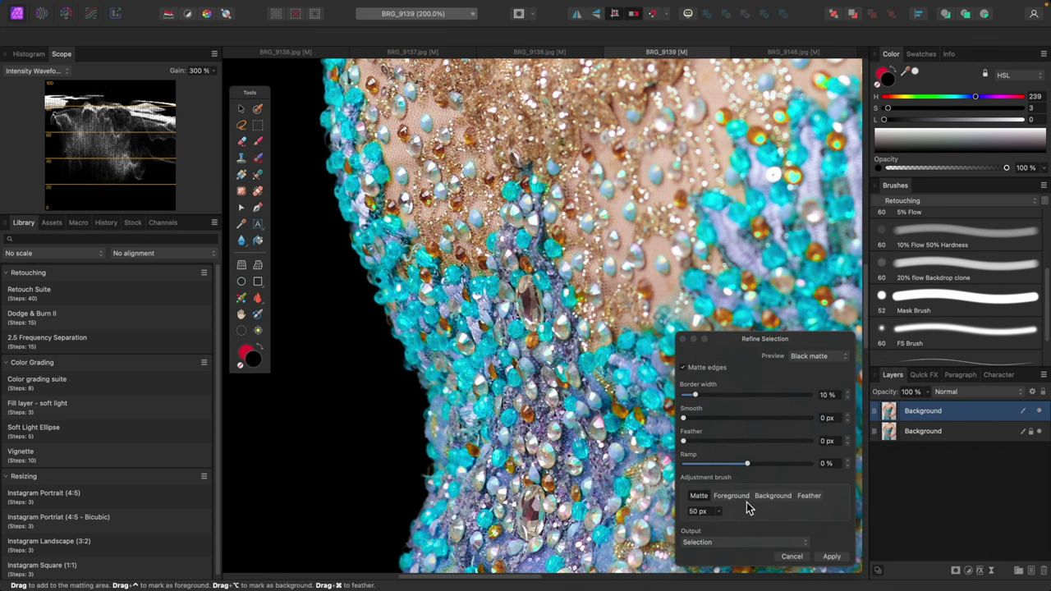
click(737, 497)
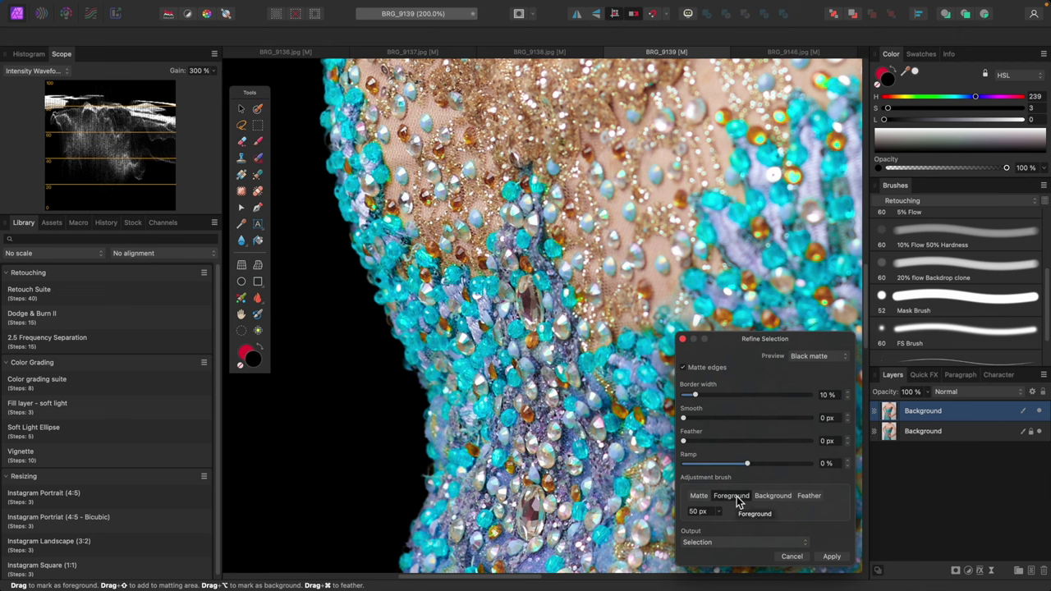
click(384, 277)
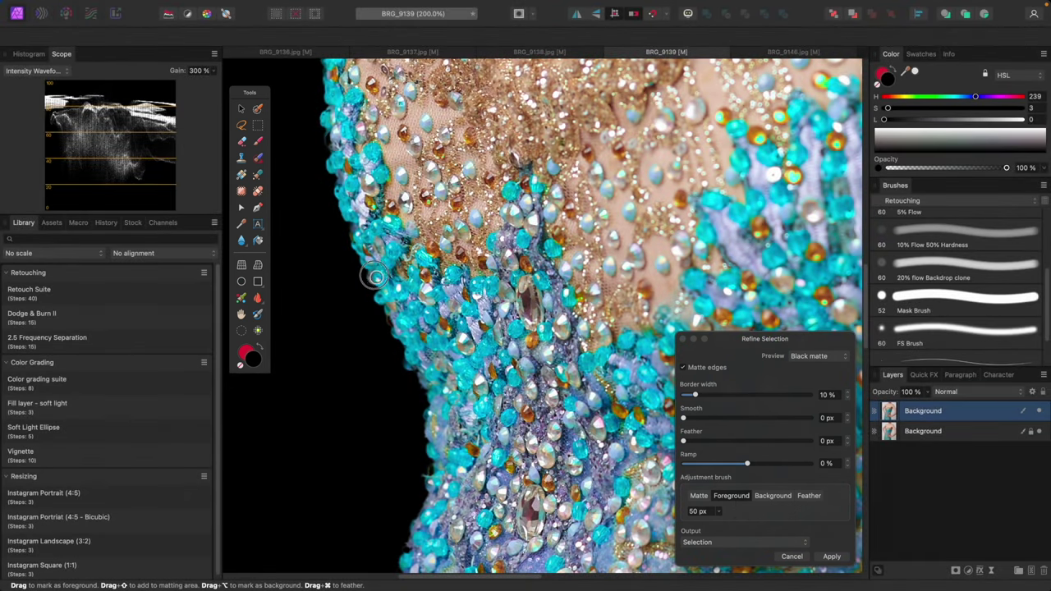
drag(411, 268, 424, 270)
key(space)
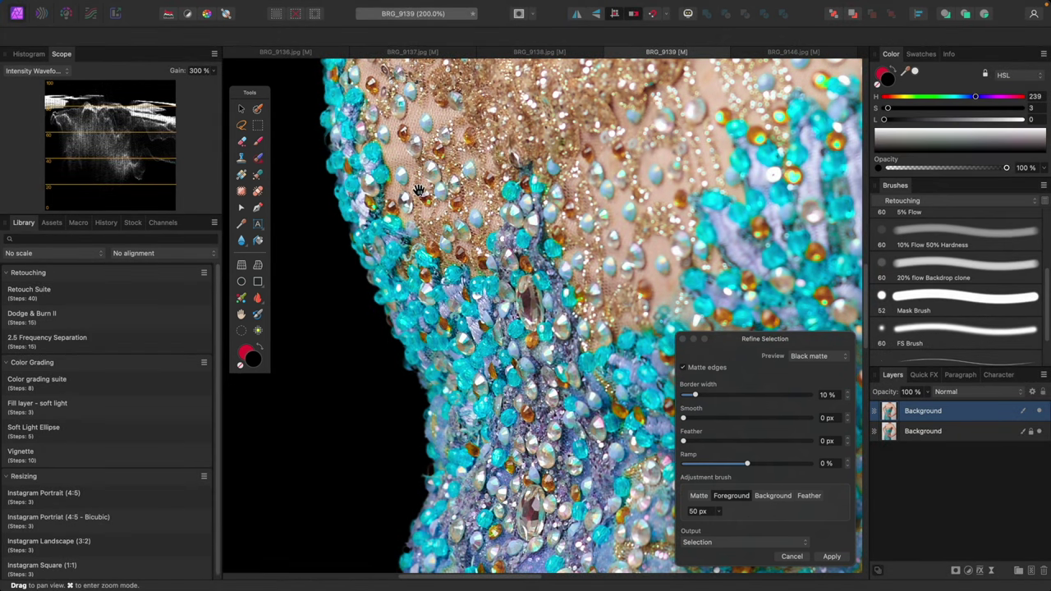
drag(350, 140, 400, 315)
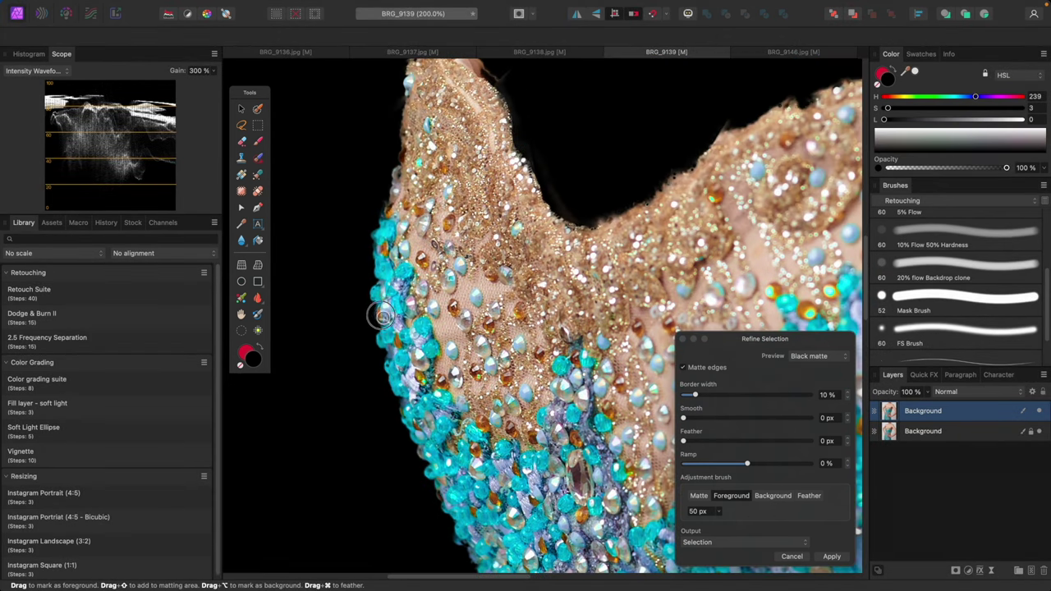
click(381, 315)
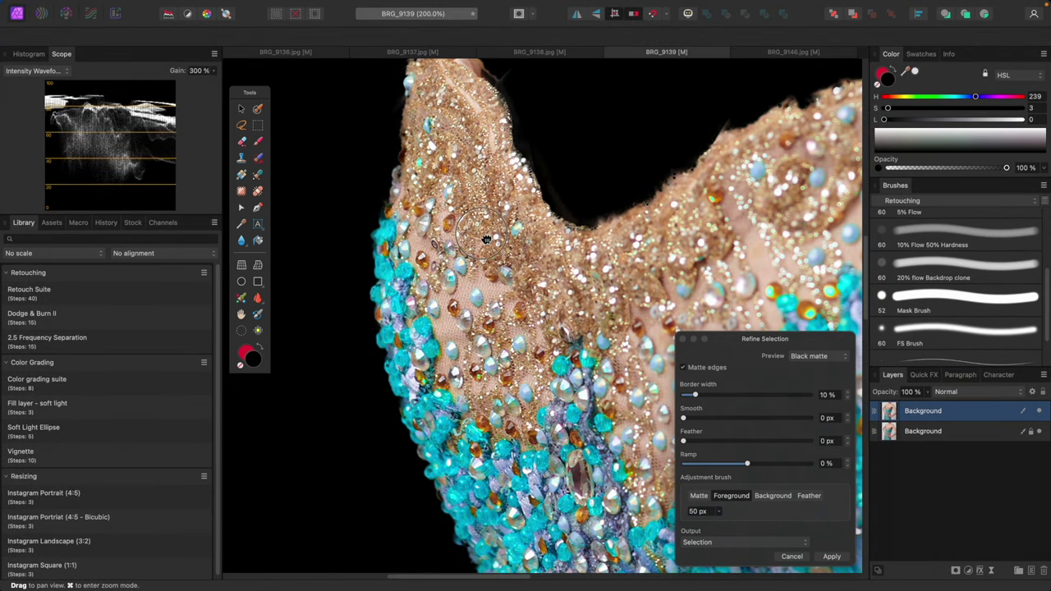
Mark the outer edge of the beaded neckline peak as foreground.
scroll(521, 241, up, 3)
drag(419, 257, 423, 268)
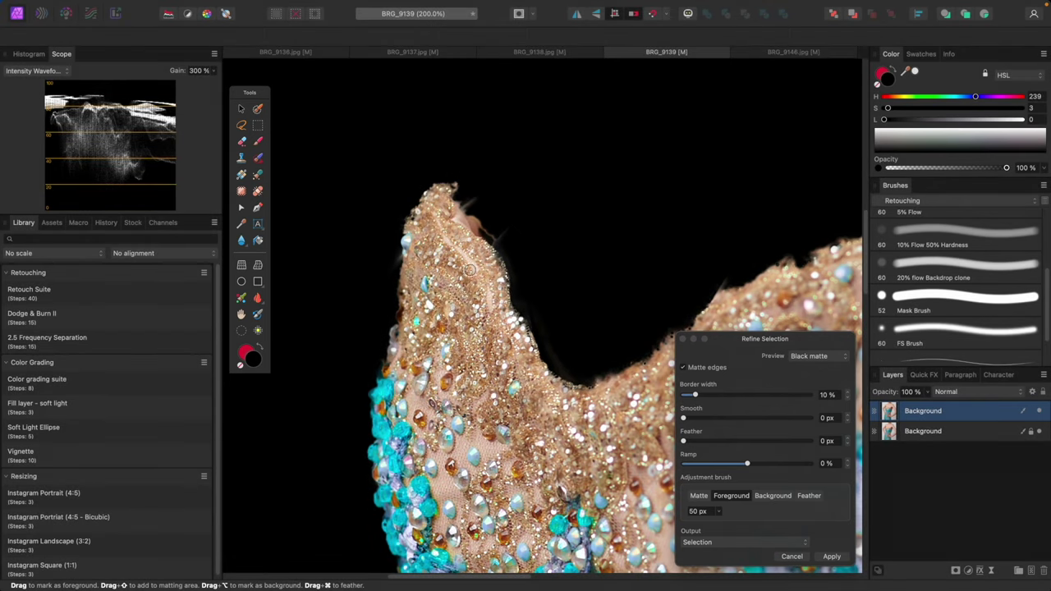
drag(403, 335, 396, 363)
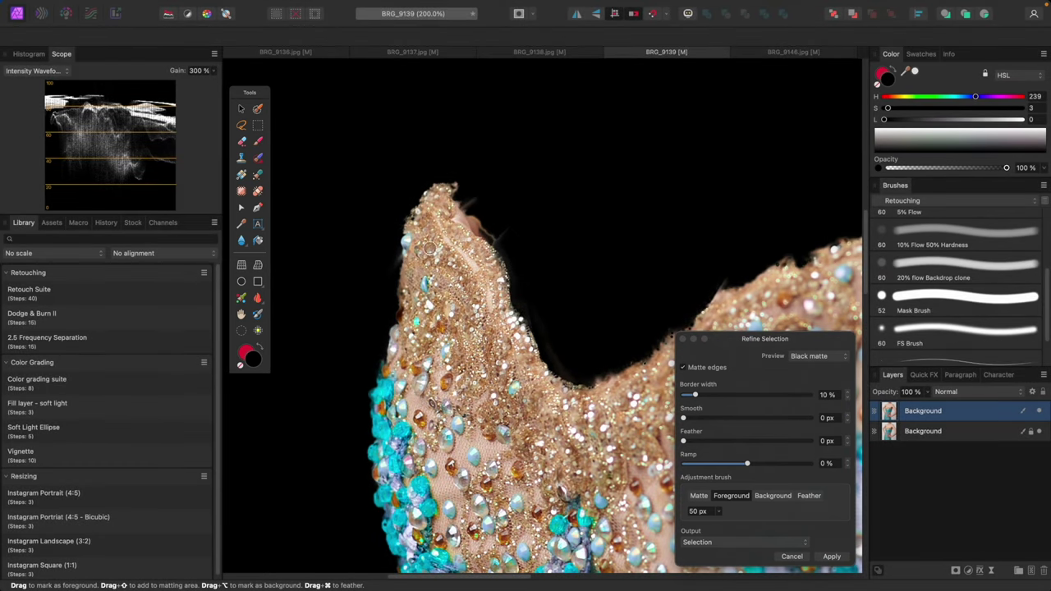
drag(504, 316, 372, 245)
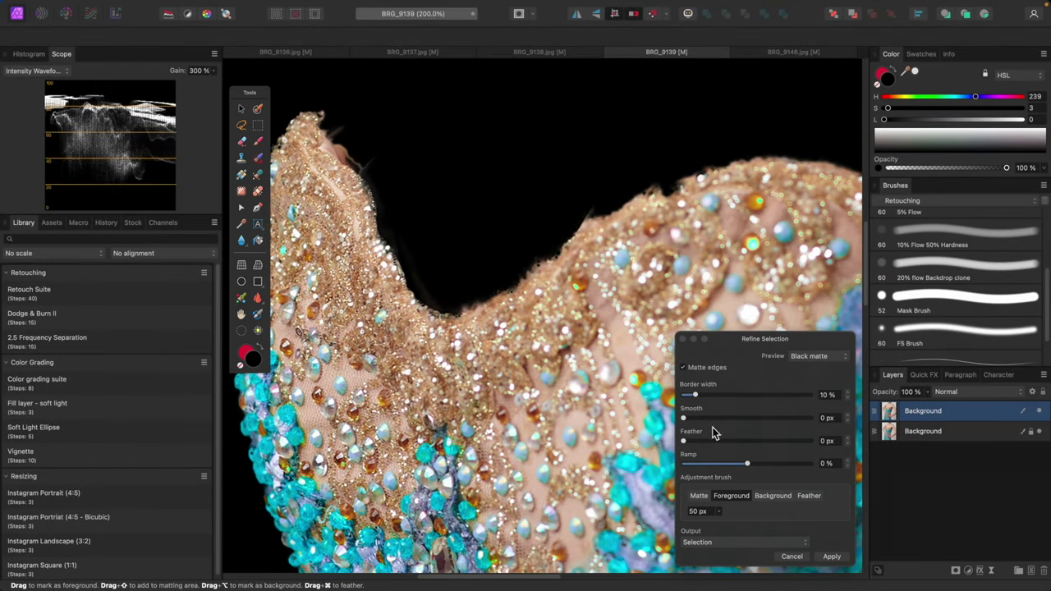
Output the refined selection as a mask, and expand and isolate the masked bodice layer to check the cutout.
click(793, 548)
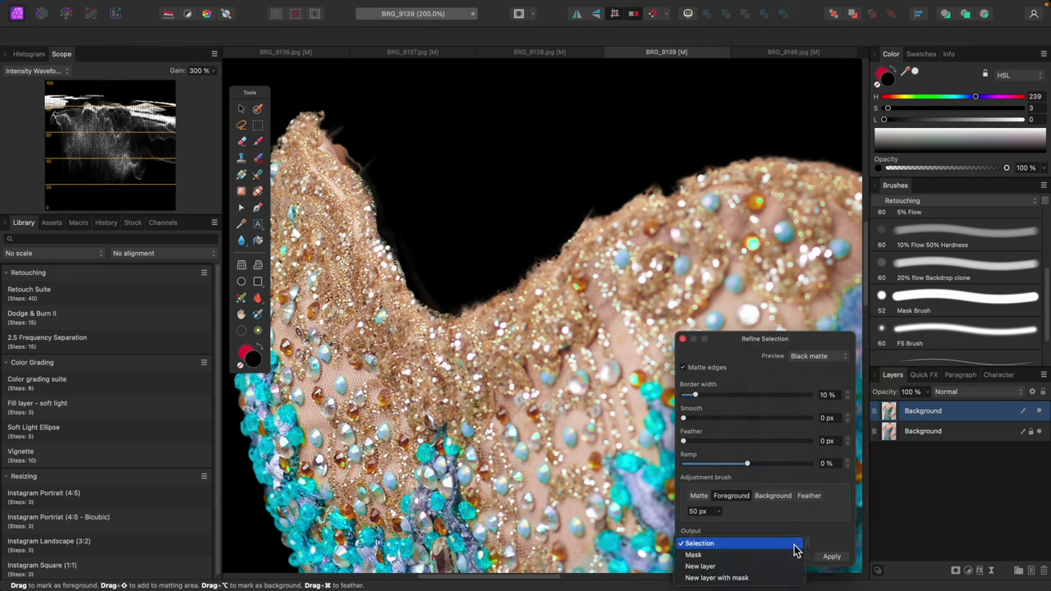
click(791, 554)
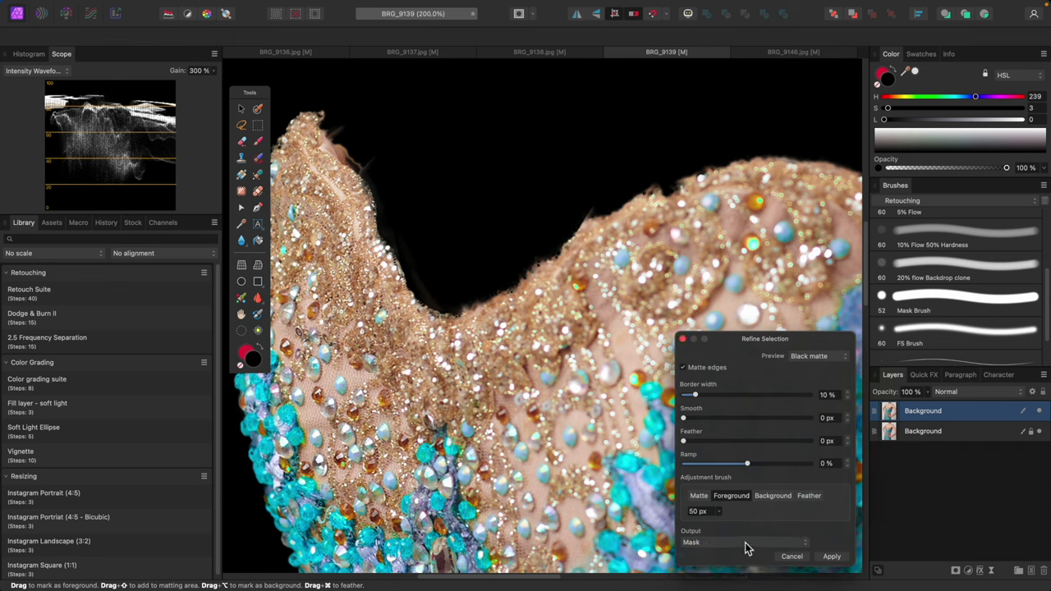
click(834, 559)
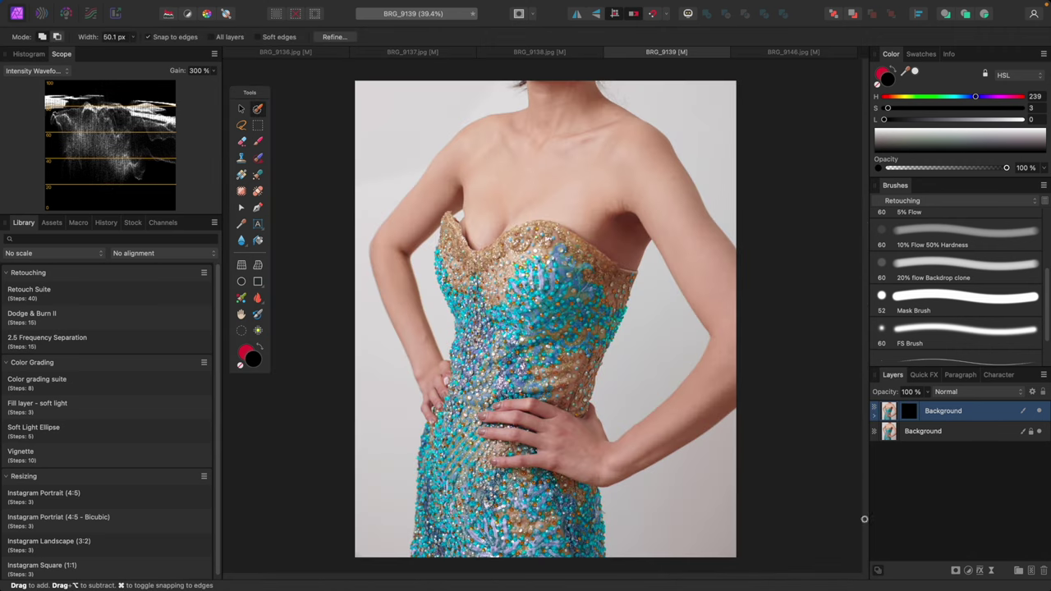
click(874, 417)
drag(896, 422, 891, 427)
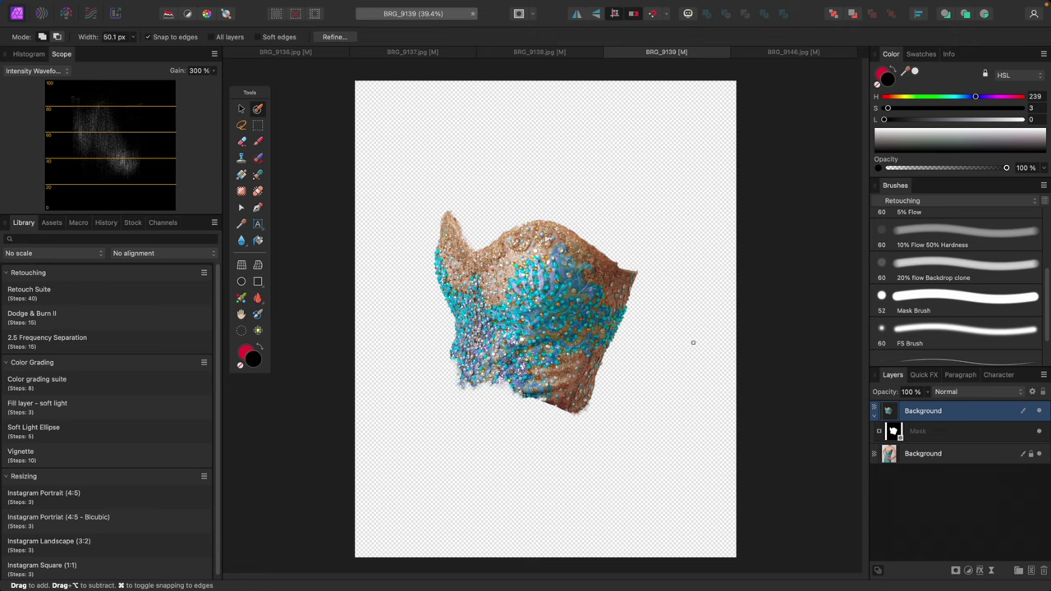
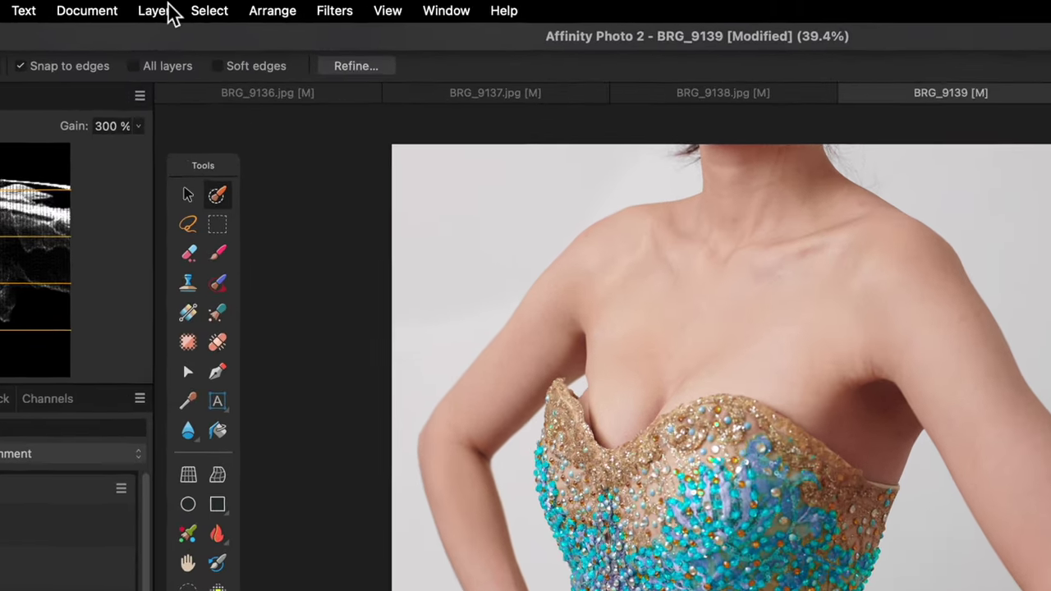
Add a black fill layer between the masked bodice duplicate and the original background layer.
click(206, 7)
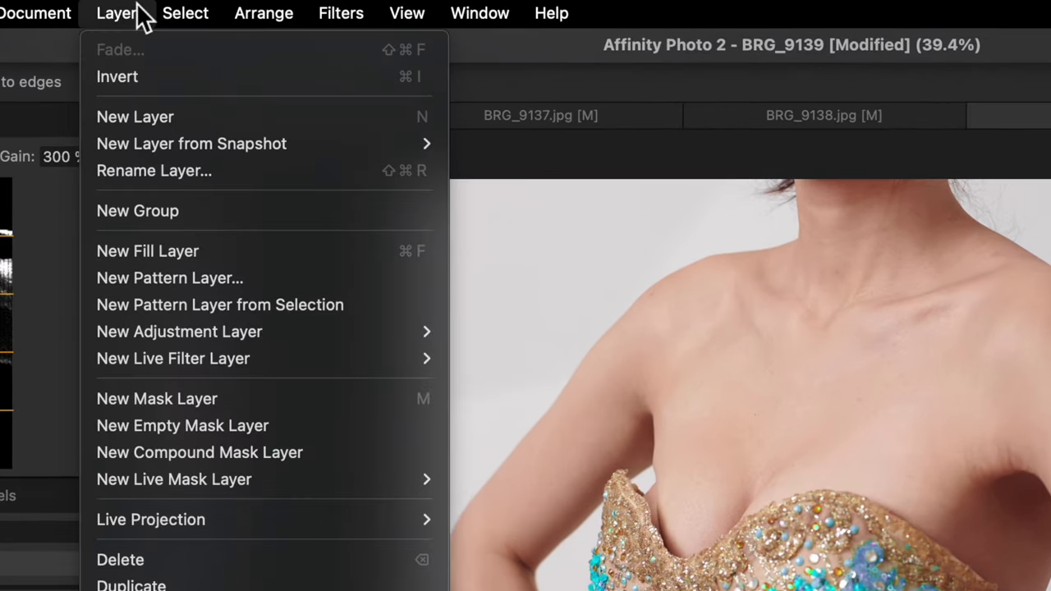
click(215, 256)
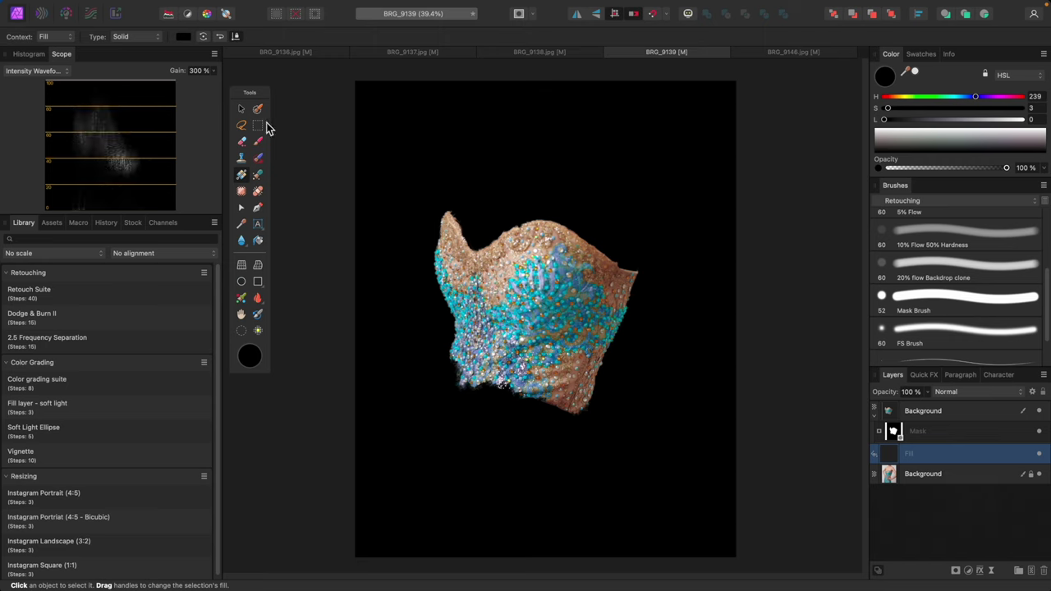
click(242, 110)
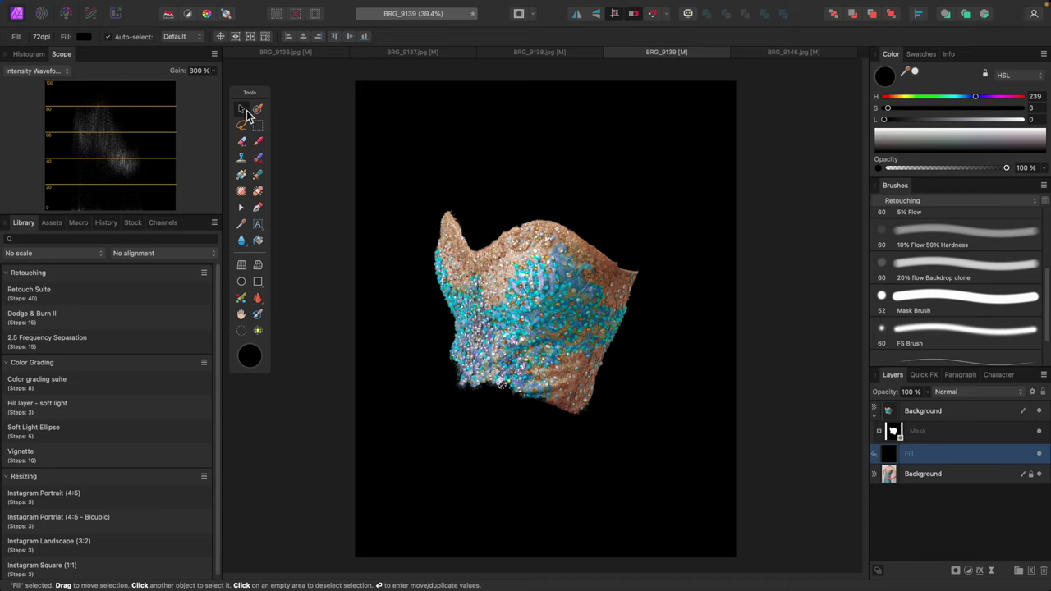
drag(975, 97, 949, 111)
mouse_move(885, 120)
mouse_down()
mouse_move(958, 119)
mouse_move(937, 90)
mouse_move(953, 98)
mouse_move(928, 104)
mouse_move(954, 122)
mouse_move(875, 128)
mouse_up()
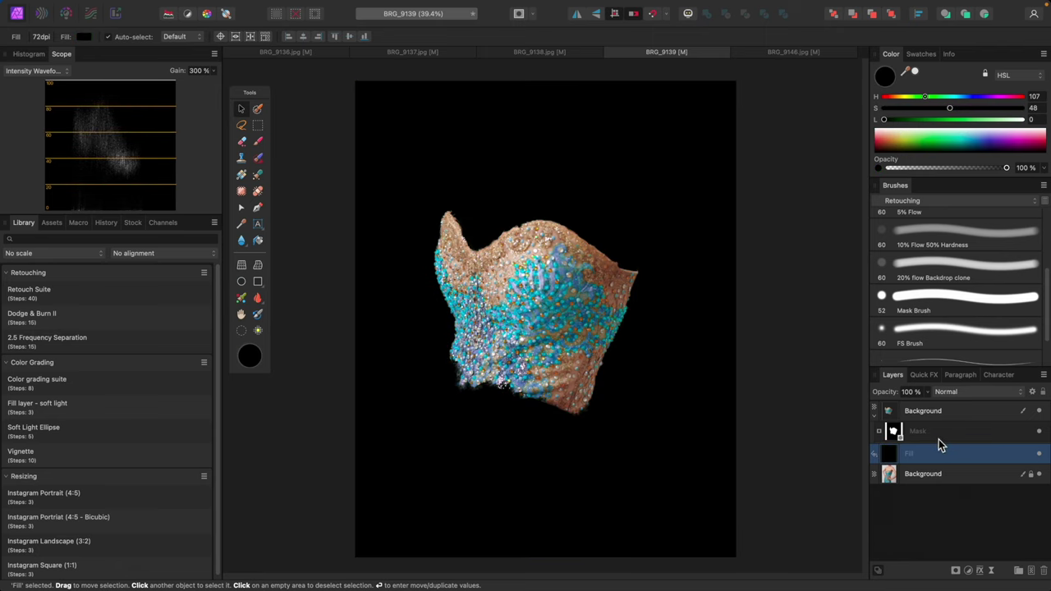
Select the bodice mask and set up the Paint Brush with the Mask Brush preset and white over black default colours.
click(902, 440)
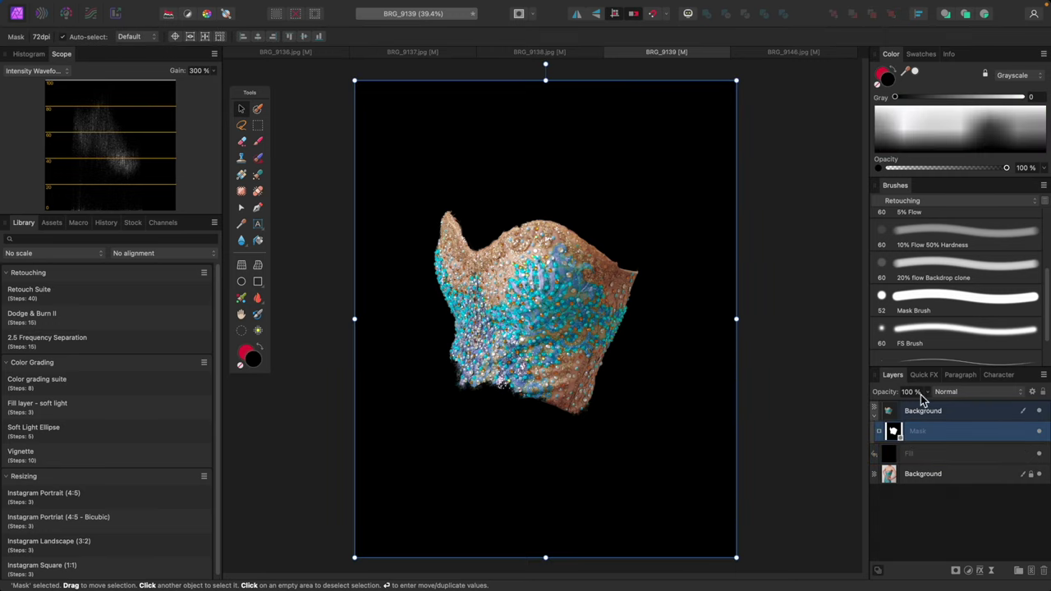
key(super+equal)
key(super+equal)
key(super+equal)
key(super+equal)
drag(509, 312, 788, 271)
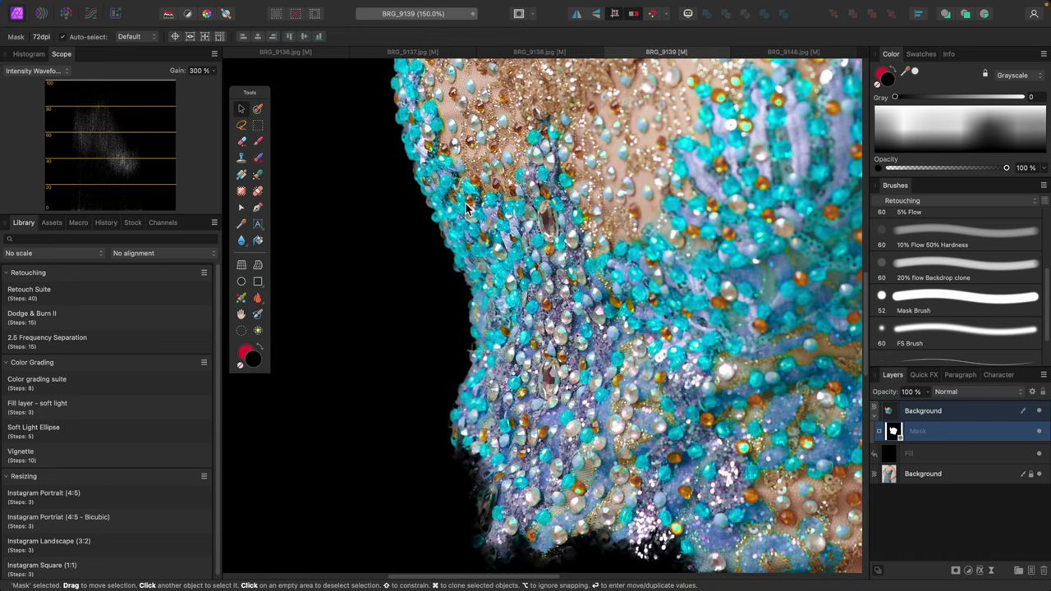
scroll(466, 203, up, 3)
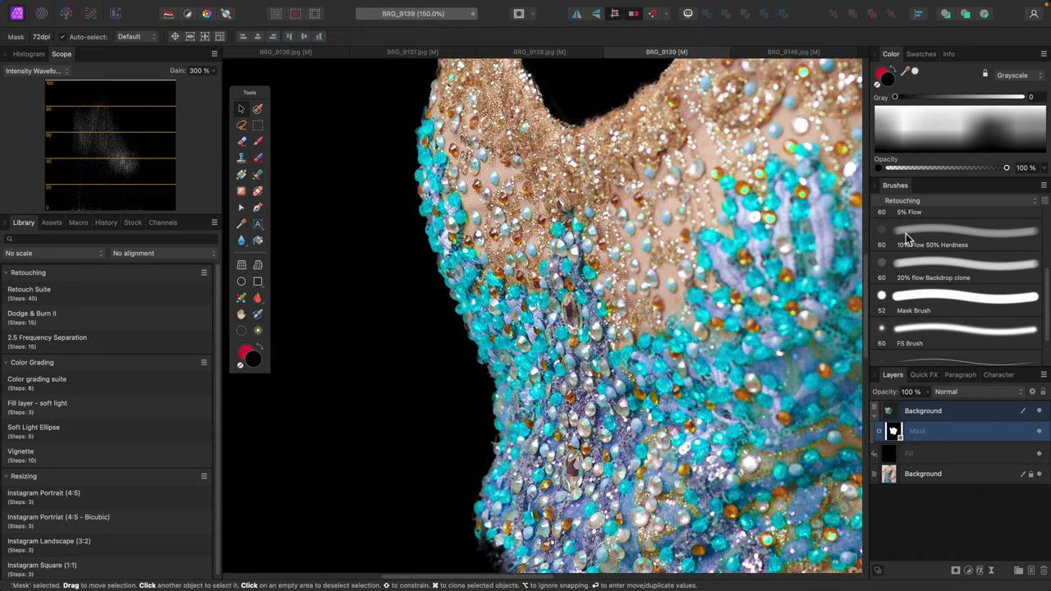
click(964, 115)
click(969, 339)
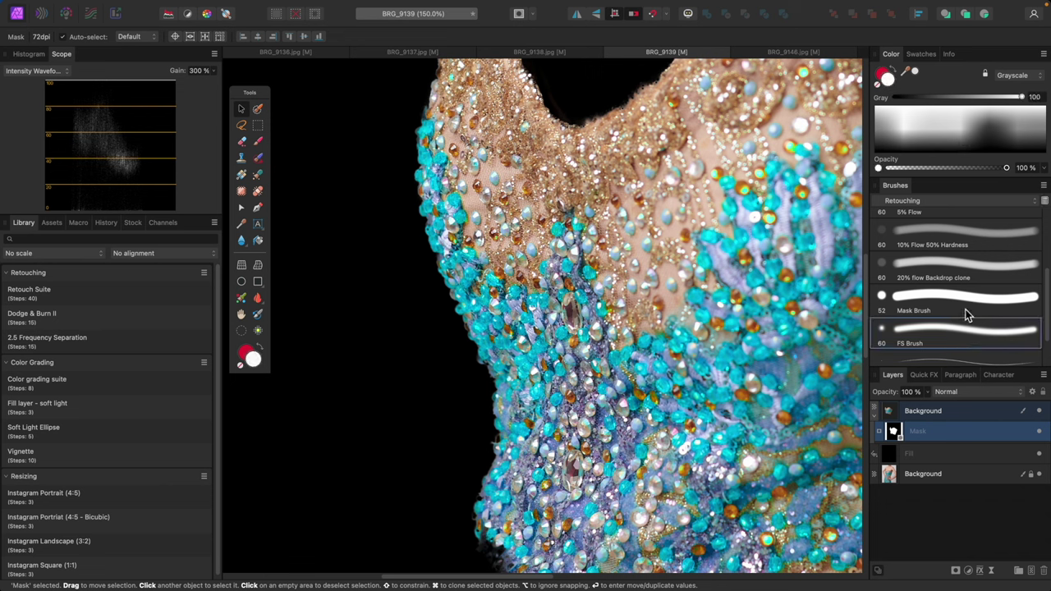
click(966, 313)
key(b)
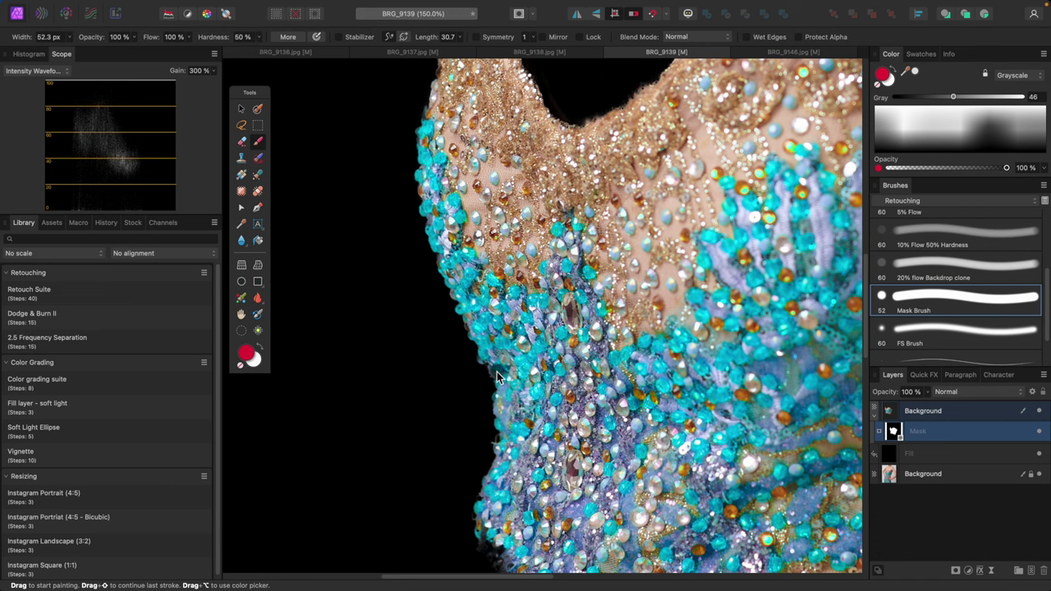
key(d)
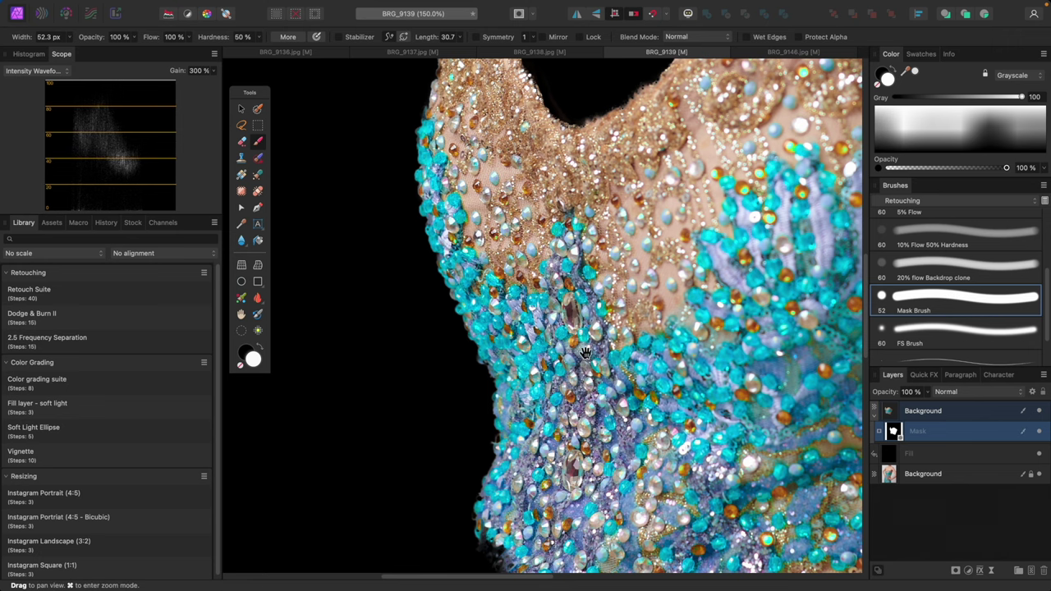
Display the bodice mask on its own in grayscale and examine its edges along the left side and neckline.
scroll(626, 374, down, 5)
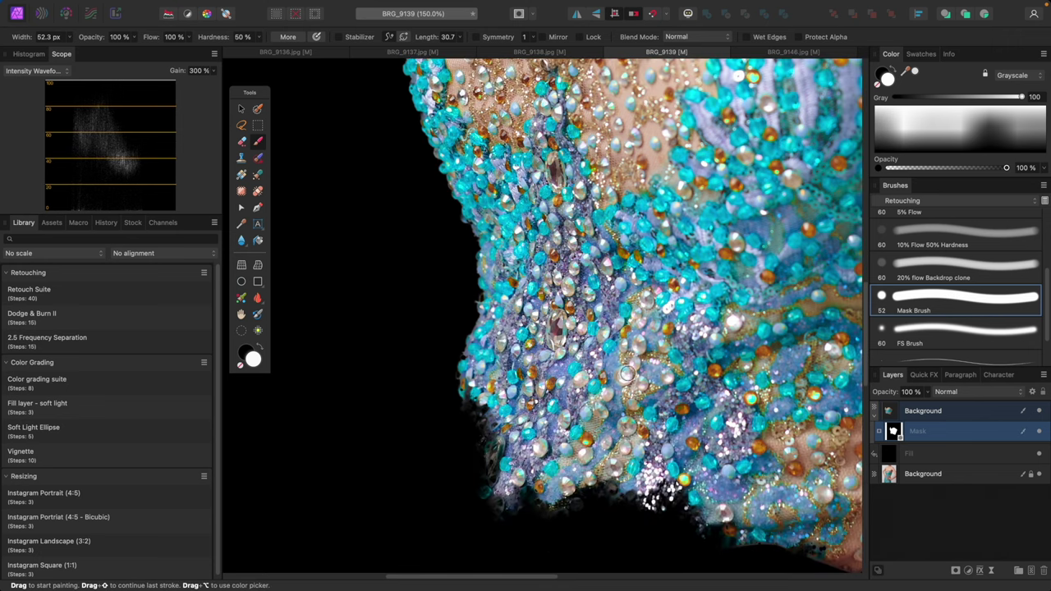
alt+click(894, 435)
key(super+=)
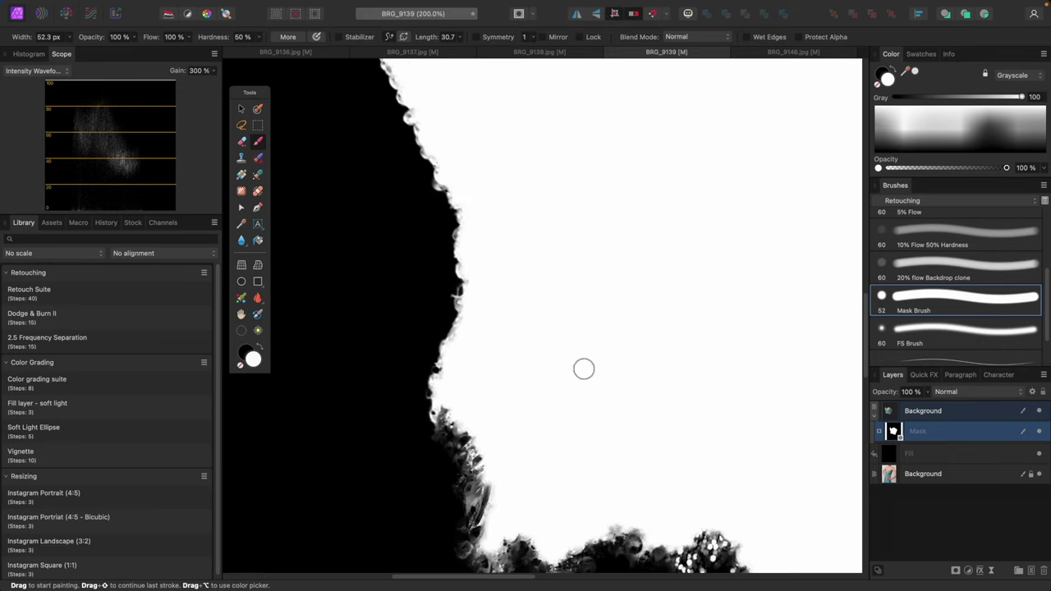
drag(547, 201, 599, 383)
drag(510, 248, 529, 392)
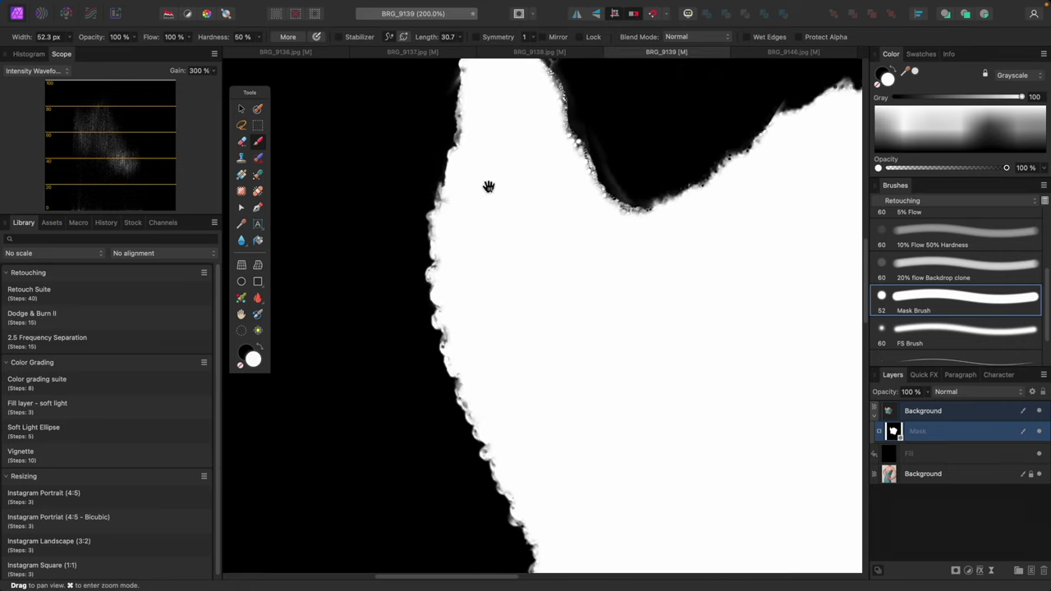
mouse_move(488, 188)
mouse_down()
mouse_move(483, 327)
mouse_move(555, 248)
mouse_up()
drag(624, 373, 440, 282)
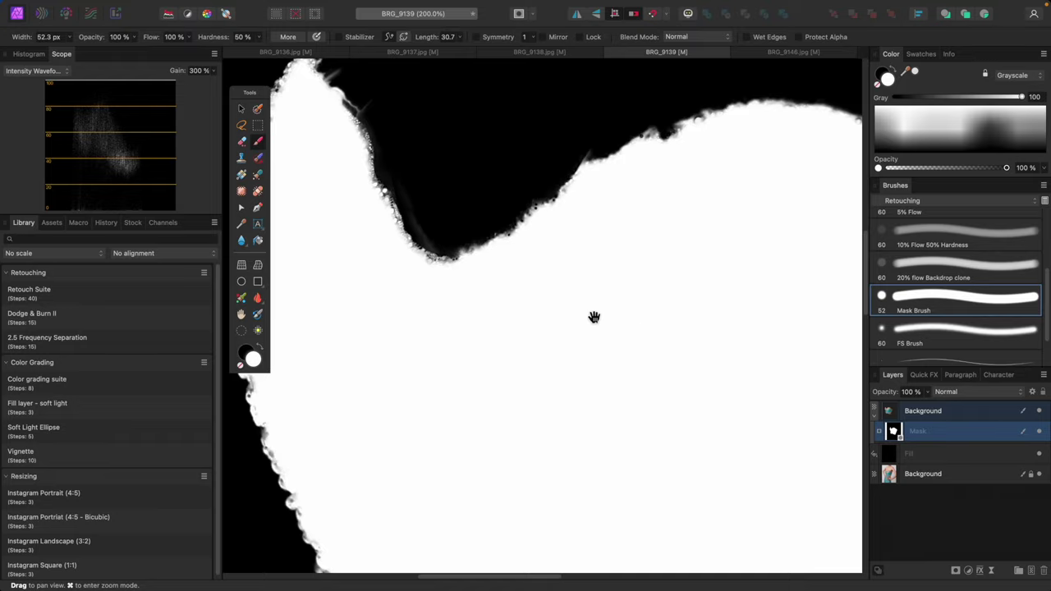
drag(593, 317, 774, 302)
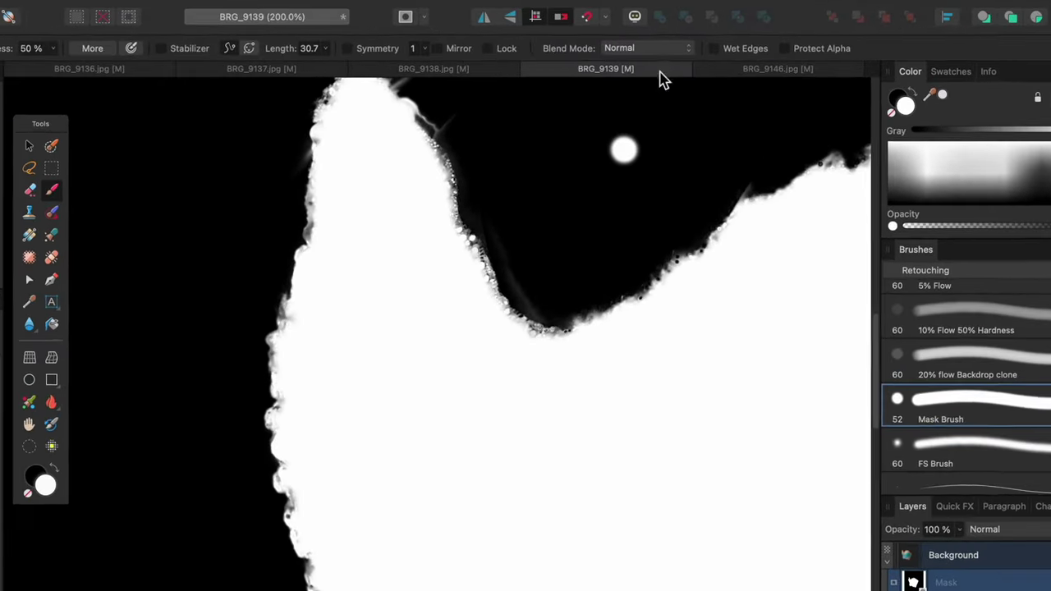
Set the brush blend mode to Overlay and paint white along the bodice mask's left edge to clean up its grey fringe.
click(705, 38)
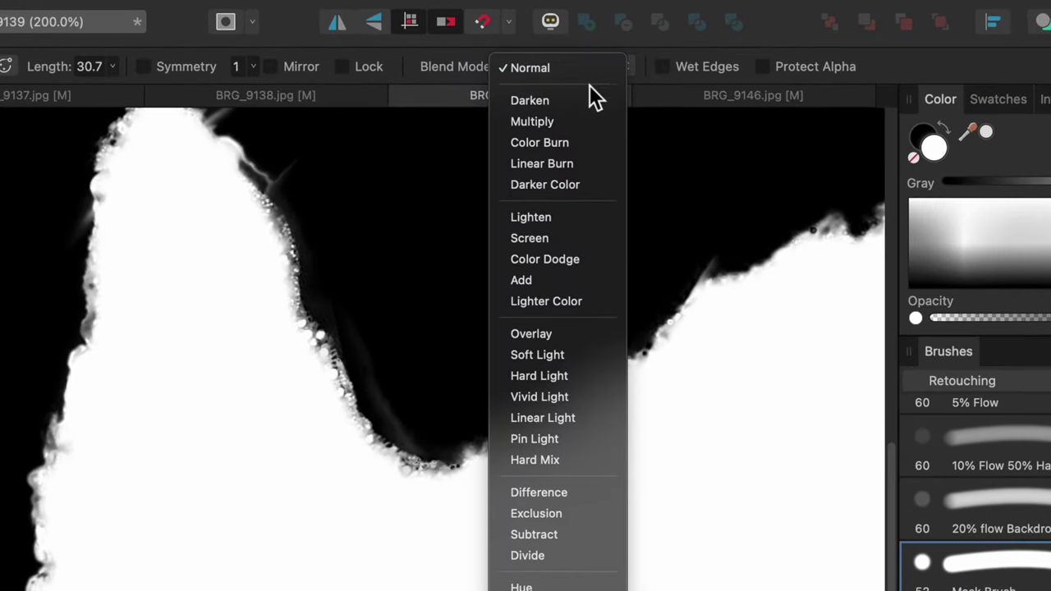
click(588, 333)
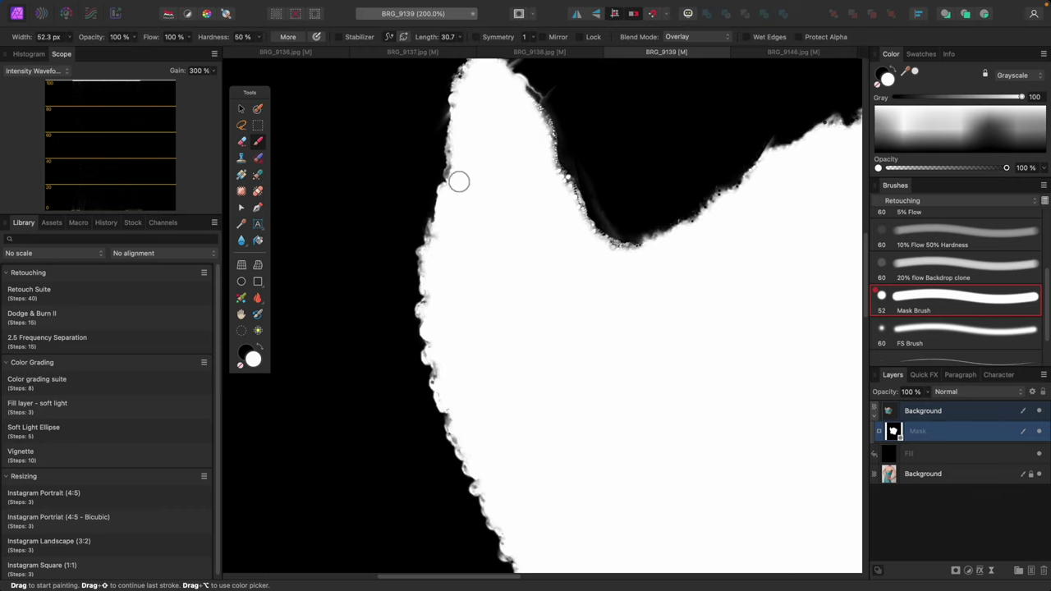
mouse_move(459, 180)
mouse_down()
mouse_move(445, 164)
mouse_move(457, 112)
mouse_move(432, 259)
mouse_up()
drag(485, 293, 483, 197)
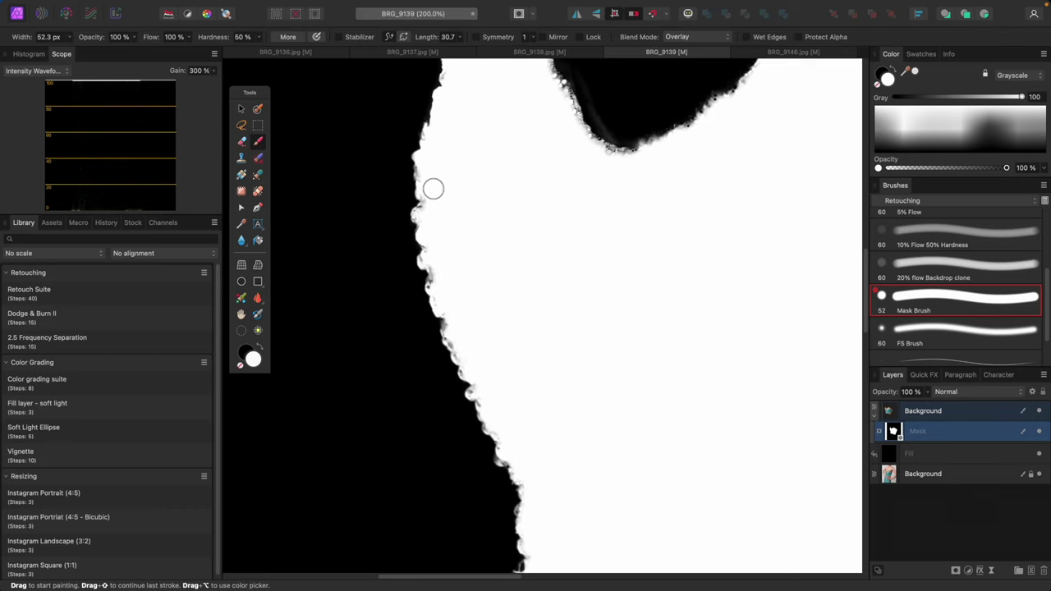
mouse_move(421, 168)
mouse_down()
mouse_move(424, 238)
mouse_move(441, 296)
mouse_move(450, 191)
mouse_up()
drag(417, 227, 436, 275)
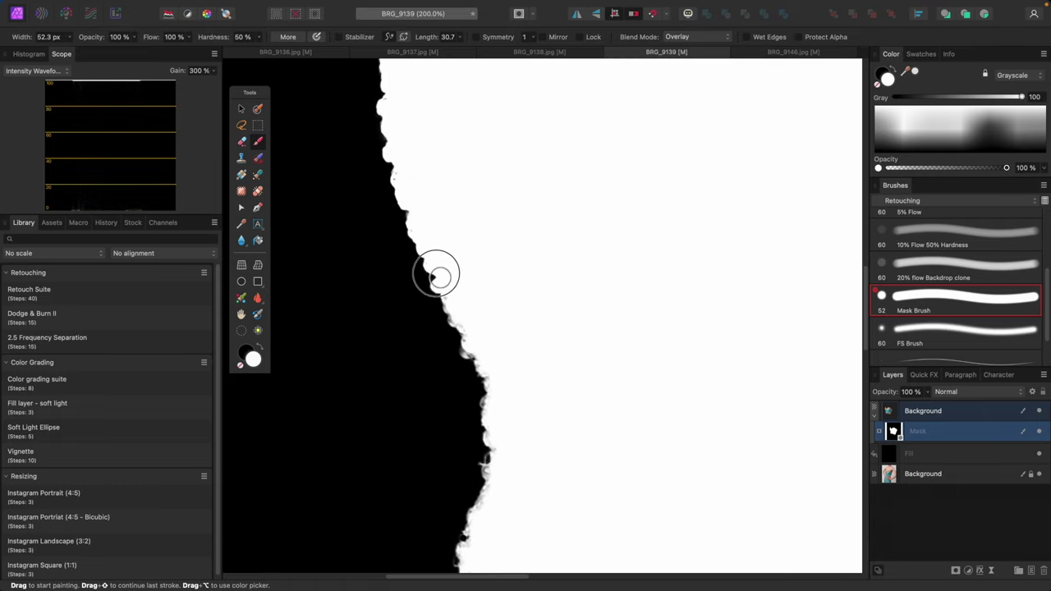
mouse_move(480, 315)
mouse_down()
mouse_move(462, 243)
mouse_move(451, 270)
mouse_move(469, 345)
mouse_up()
drag(517, 307, 521, 205)
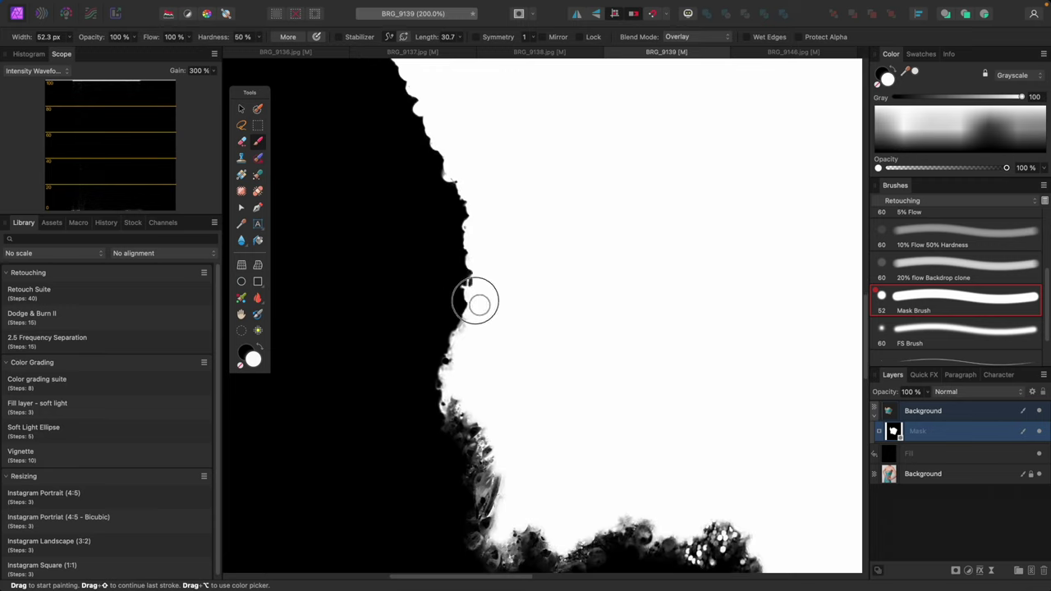
drag(454, 366, 452, 396)
Paint white in Overlay mode along the right edge of the bodice mask up to the upper corner.
drag(581, 407, 531, 233)
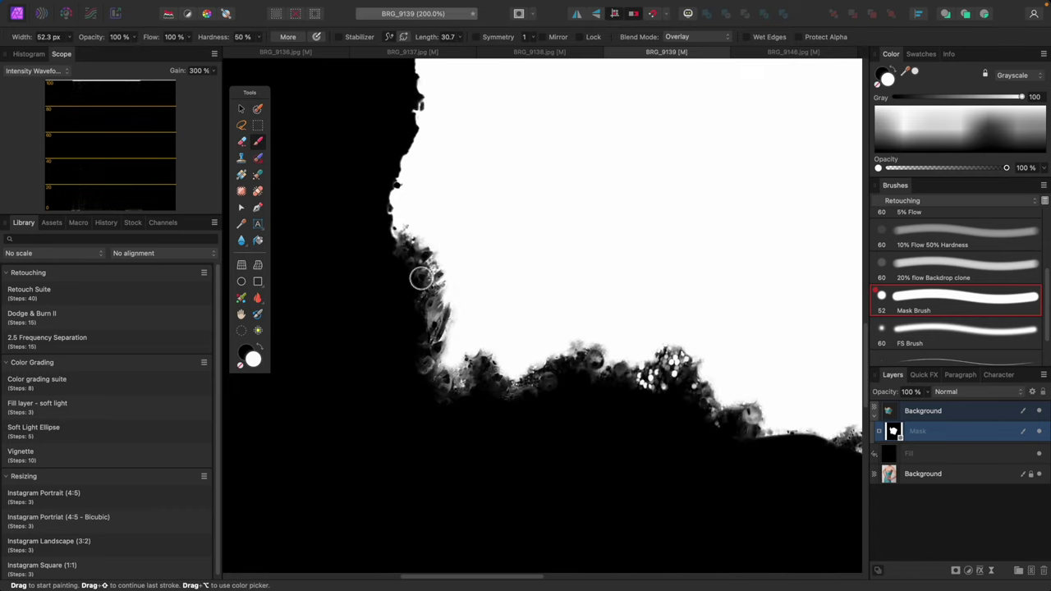
drag(747, 357, 364, 287)
drag(702, 280, 558, 257)
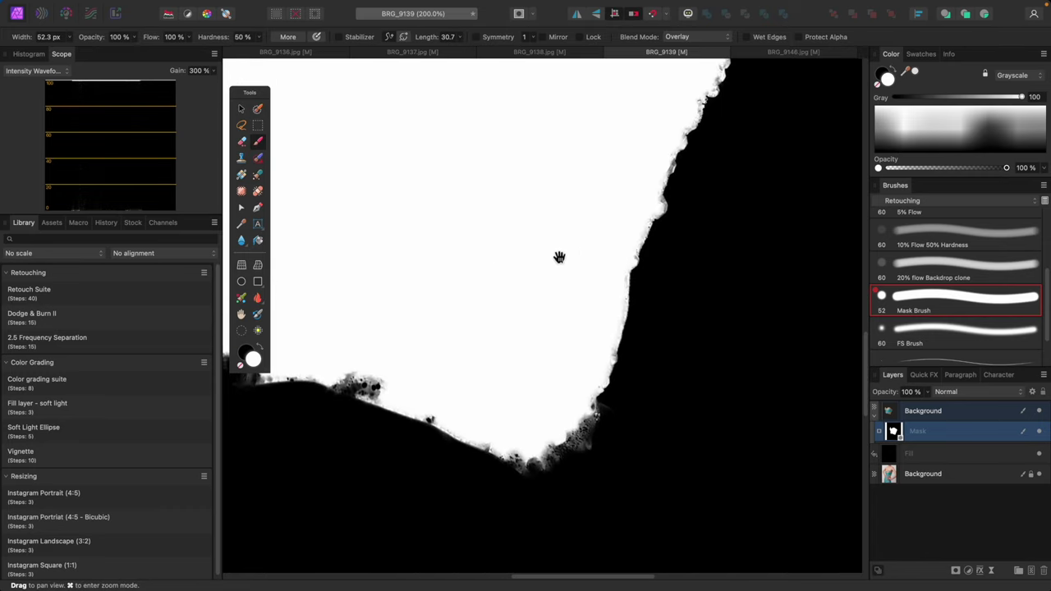
drag(654, 303, 617, 414)
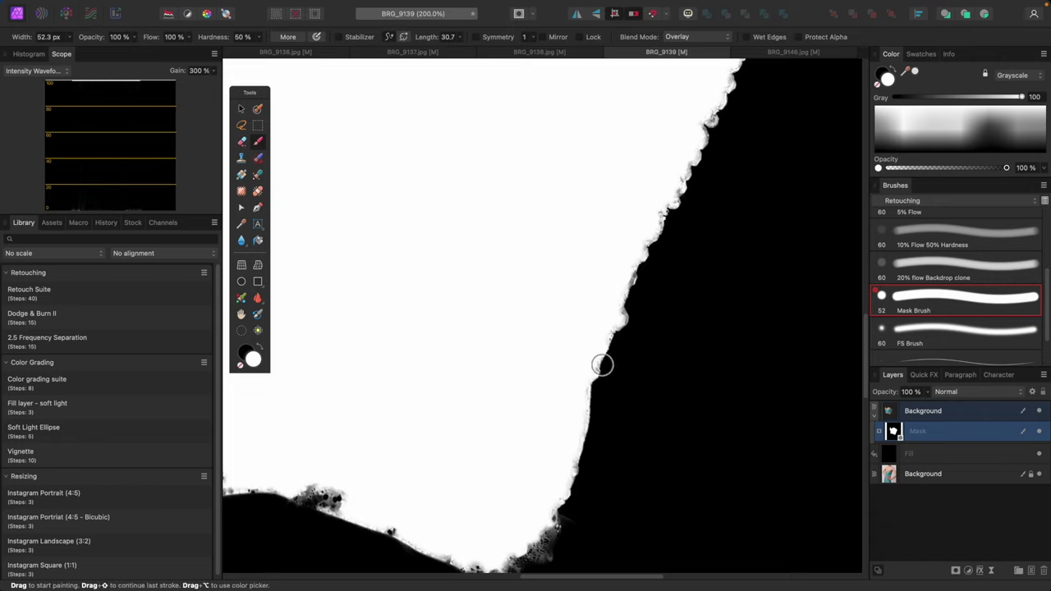
drag(642, 269, 657, 230)
drag(618, 300, 632, 290)
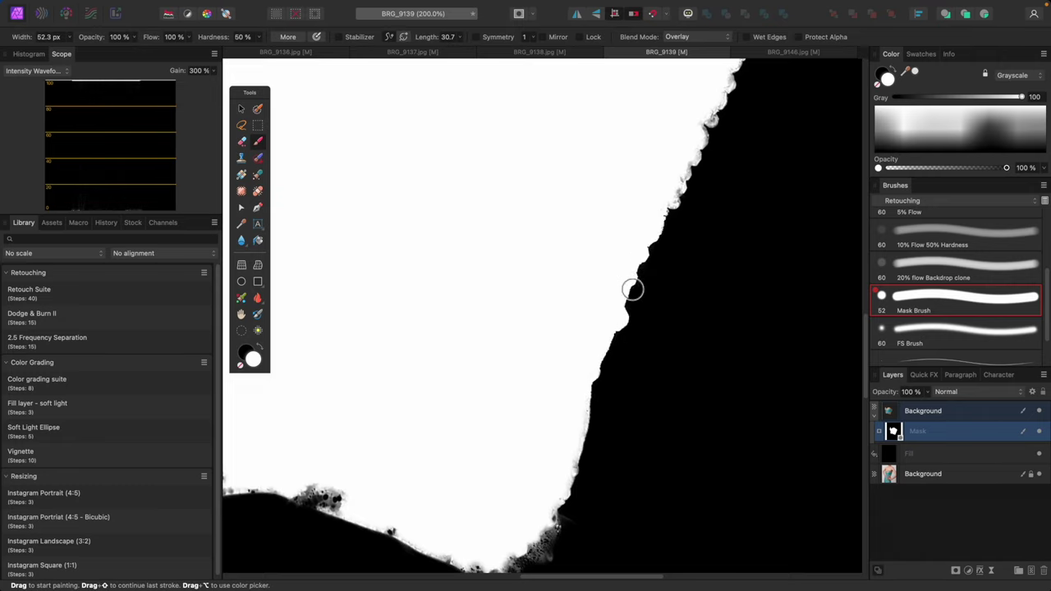
mouse_move(638, 224)
mouse_down()
mouse_move(601, 265)
mouse_move(537, 383)
mouse_up()
mouse_move(592, 338)
mouse_down()
mouse_move(567, 365)
mouse_move(647, 215)
mouse_move(651, 164)
mouse_move(639, 158)
mouse_move(557, 355)
mouse_move(588, 351)
mouse_move(633, 207)
mouse_up()
drag(553, 113, 643, 237)
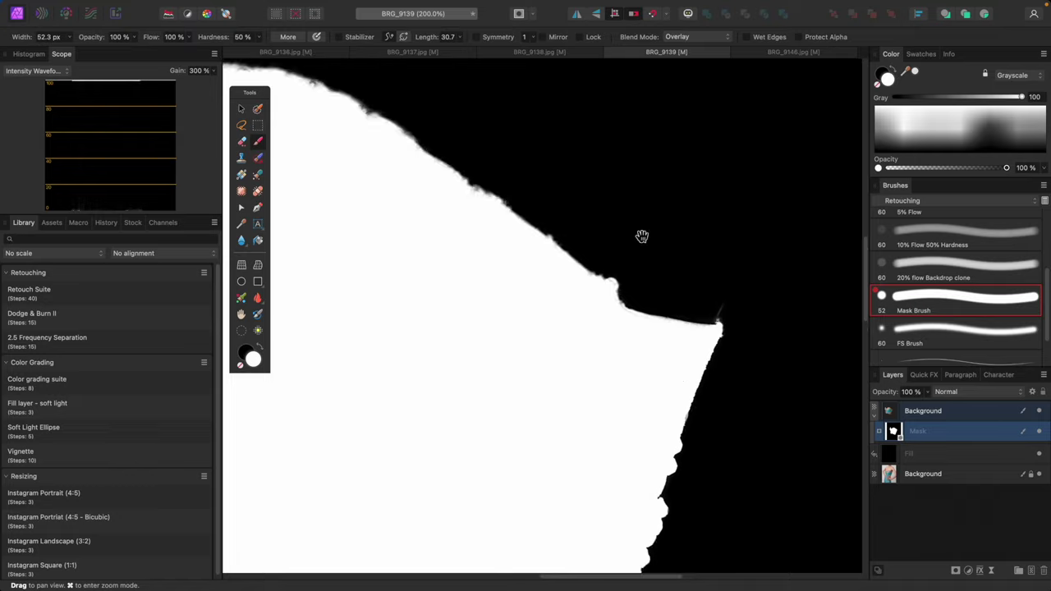
Paint the tip of the left neckline peak on the mask with the white Overlay brush.
mouse_move(619, 314)
mouse_down()
mouse_move(606, 282)
mouse_move(516, 213)
mouse_move(449, 179)
mouse_move(663, 330)
mouse_move(685, 324)
mouse_move(681, 292)
mouse_move(575, 229)
mouse_move(492, 213)
mouse_move(392, 240)
mouse_up()
mouse_move(408, 276)
mouse_down()
mouse_move(525, 256)
mouse_move(525, 244)
mouse_move(444, 280)
mouse_move(398, 326)
mouse_up()
mouse_move(425, 351)
mouse_down()
mouse_move(575, 276)
mouse_move(470, 292)
mouse_move(420, 173)
mouse_move(386, 137)
mouse_move(420, 144)
mouse_up()
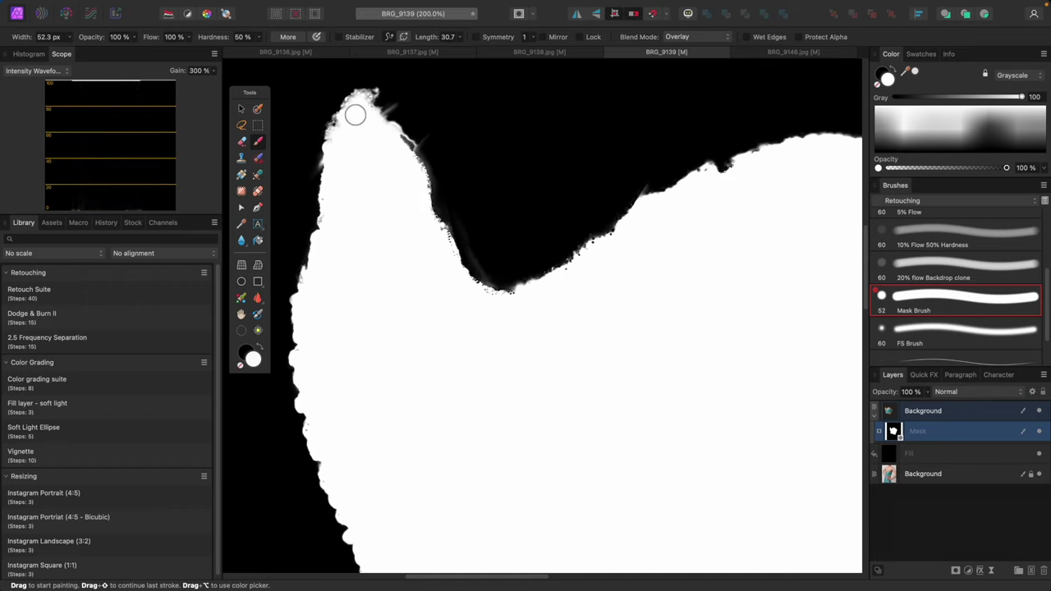
mouse_move(355, 114)
mouse_down()
mouse_move(356, 94)
mouse_move(333, 131)
mouse_move(371, 108)
mouse_up()
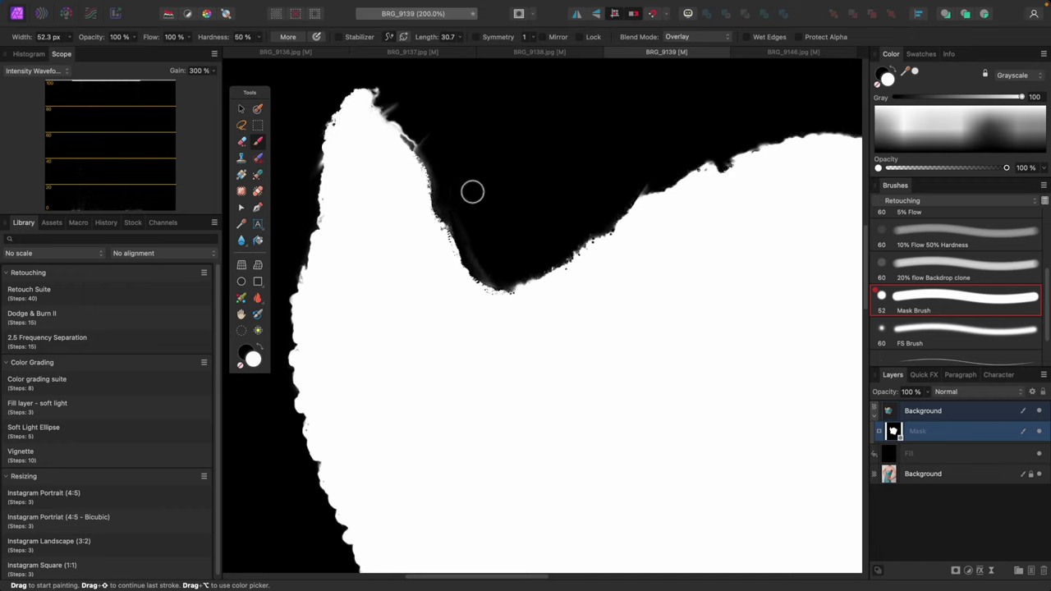
Return the brush blend mode to Normal and paint black over the grey haze beside the neckline peak's inner edge.
click(704, 38)
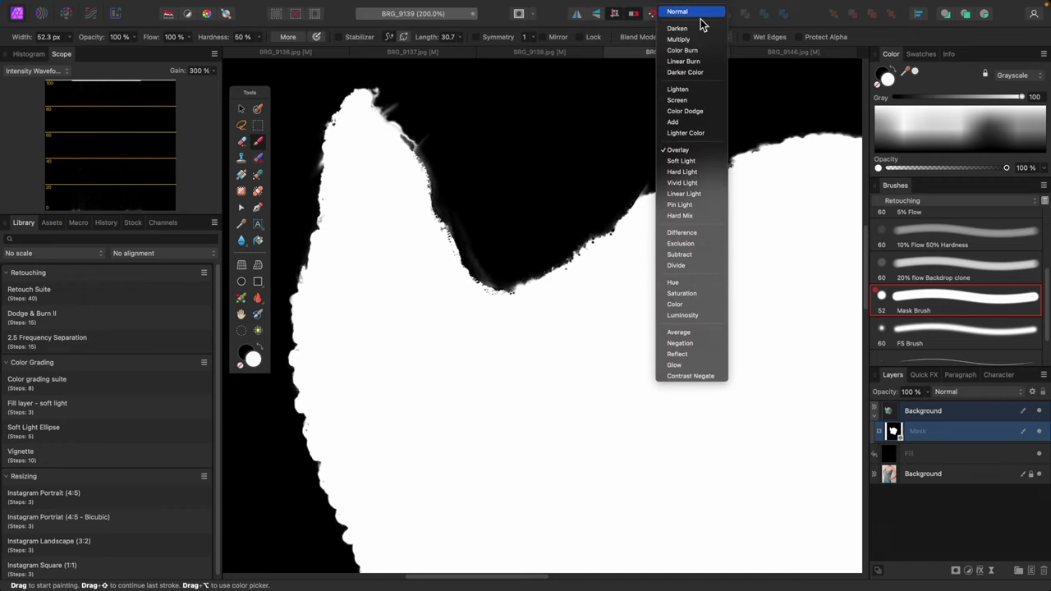
click(698, 14)
scroll(729, 309, left, 3)
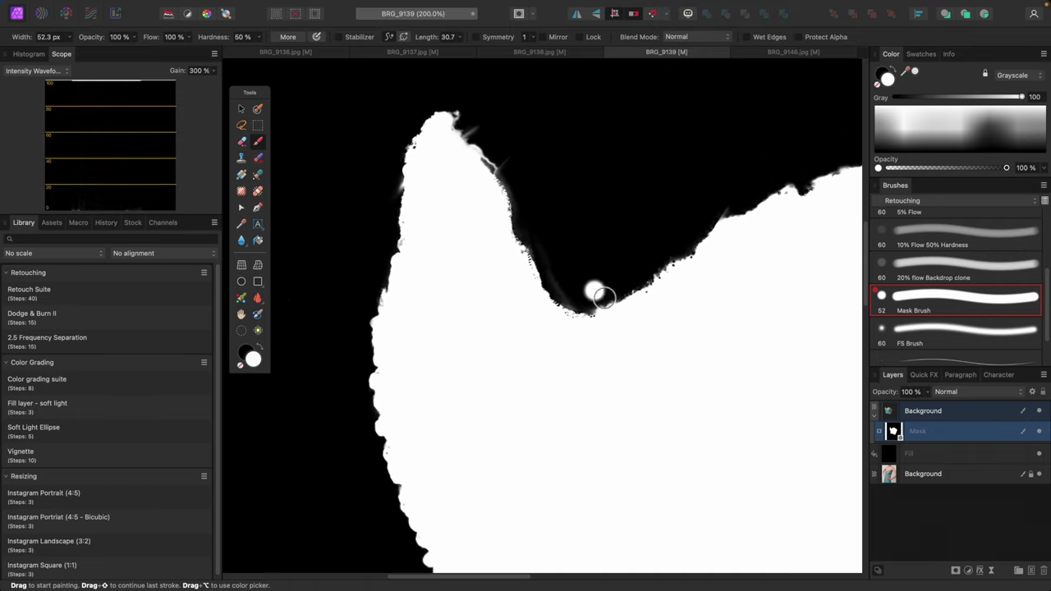
key(x)
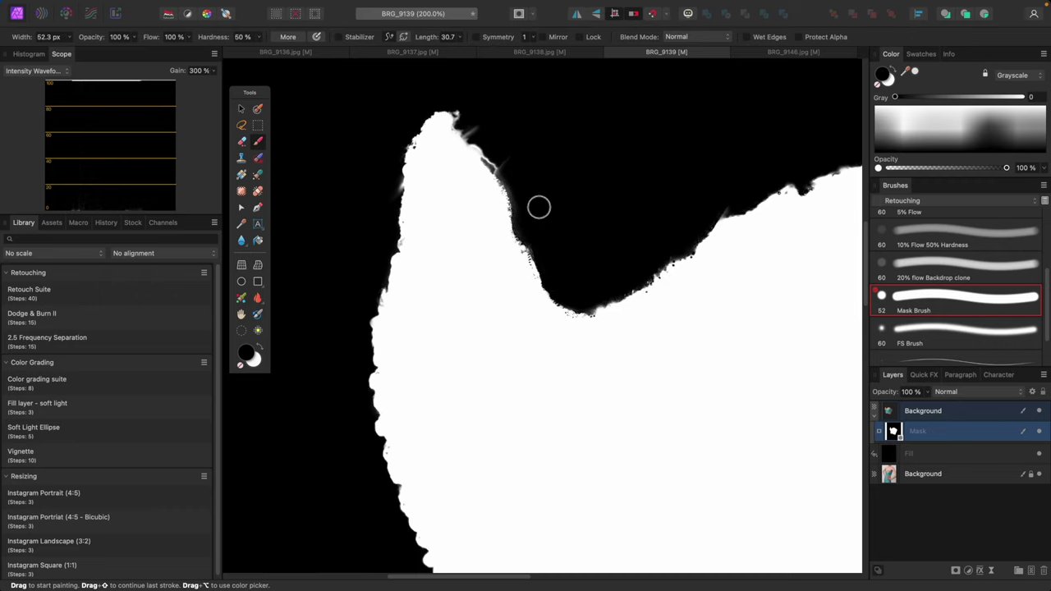
drag(532, 219, 513, 166)
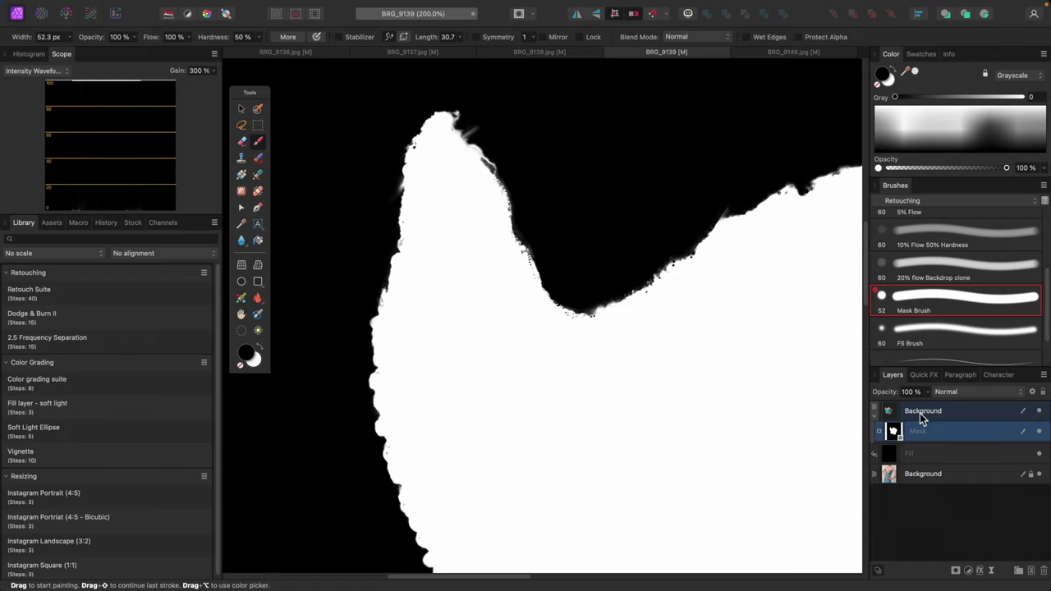
Leave the mask-only view, reselect the mask, and hide the black fill layer to compare the neckline peak with the photo.
scroll(607, 295, up, 3)
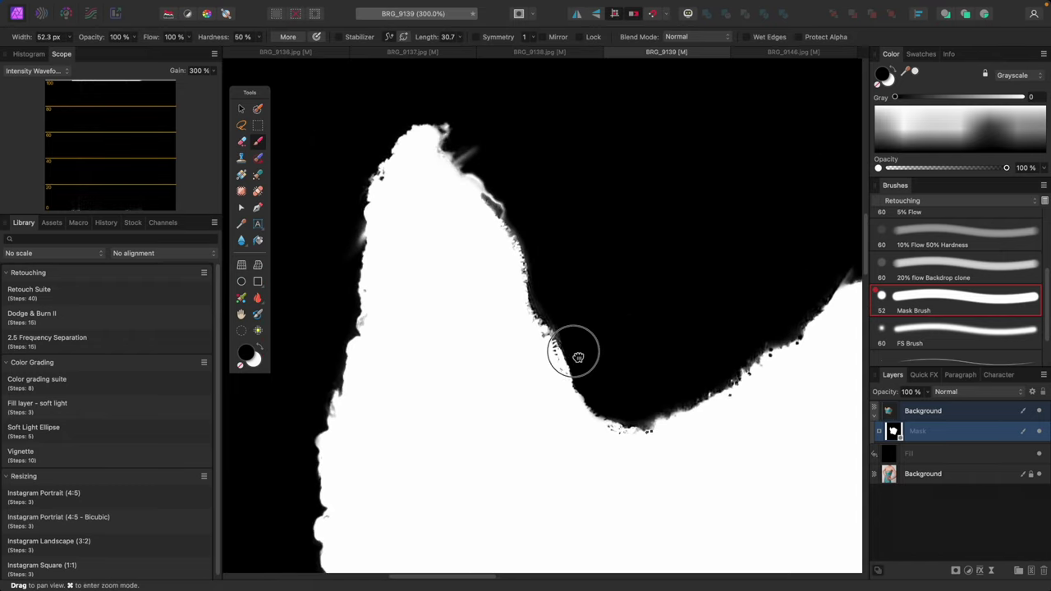
click(931, 413)
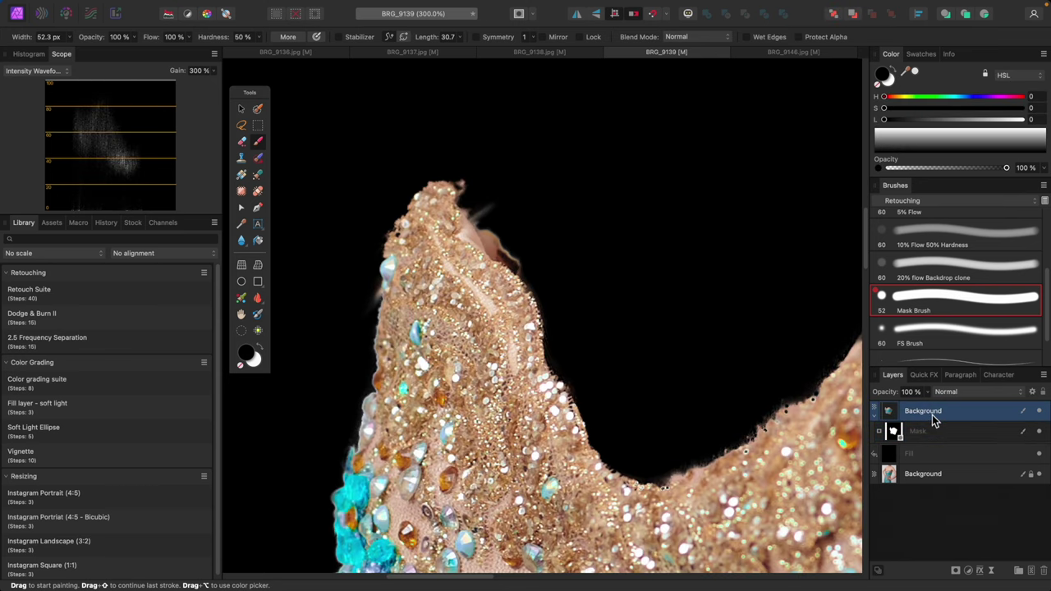
click(898, 435)
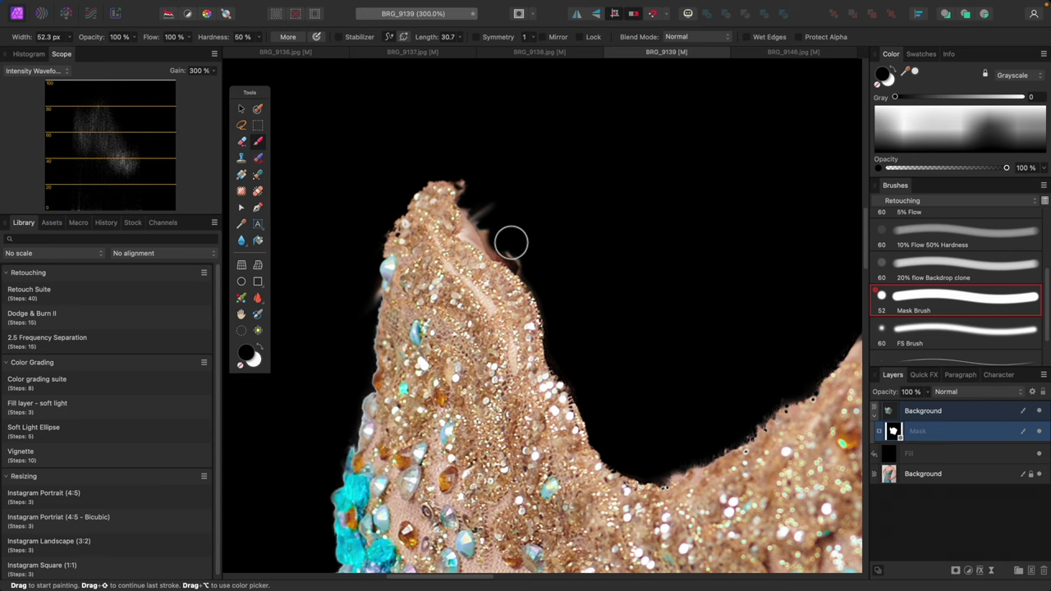
click(1039, 456)
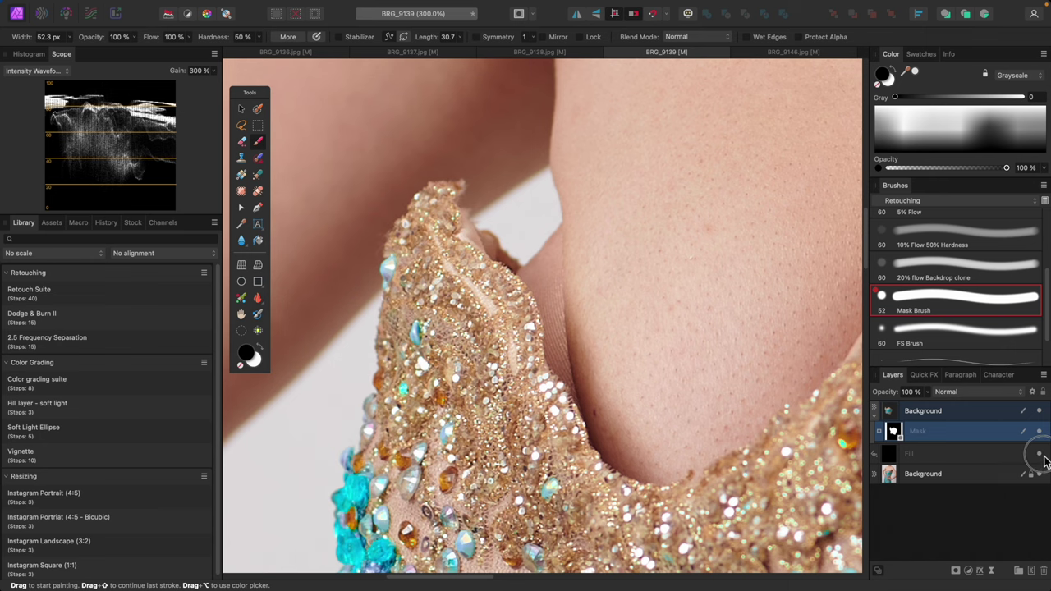
Show the black fill layer again and paint white on the mask along the neckline peak's inner edge.
click(1039, 455)
key(x)
key(bracketleft)
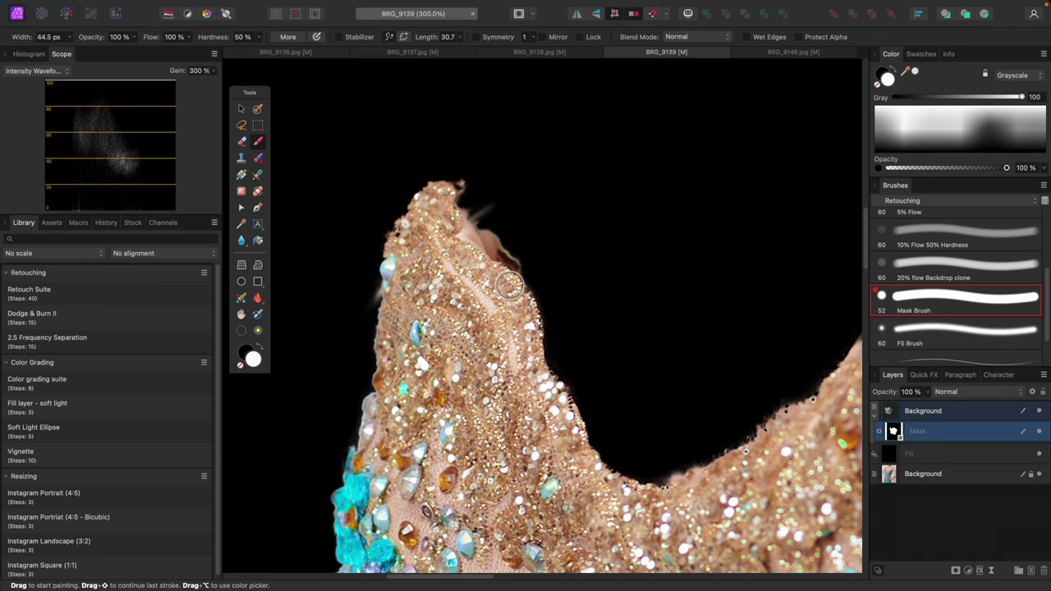
key(bracketleft)
key(bracketleft)
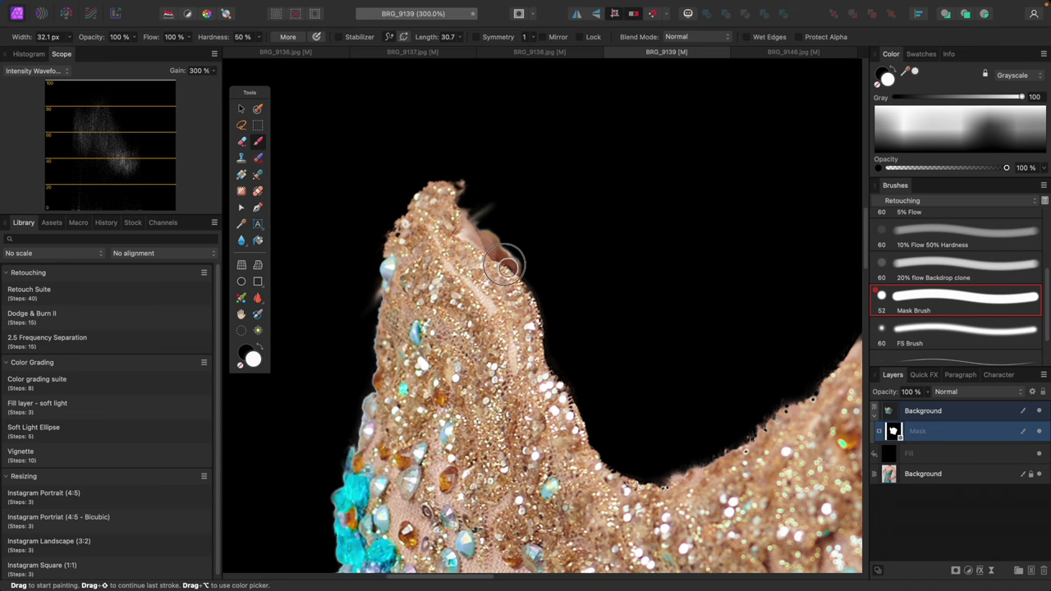
Paint black on the mask over the stray streaks beside the inner edge of the neckline peak.
key(x)
key(bracketright)
key(bracketright)
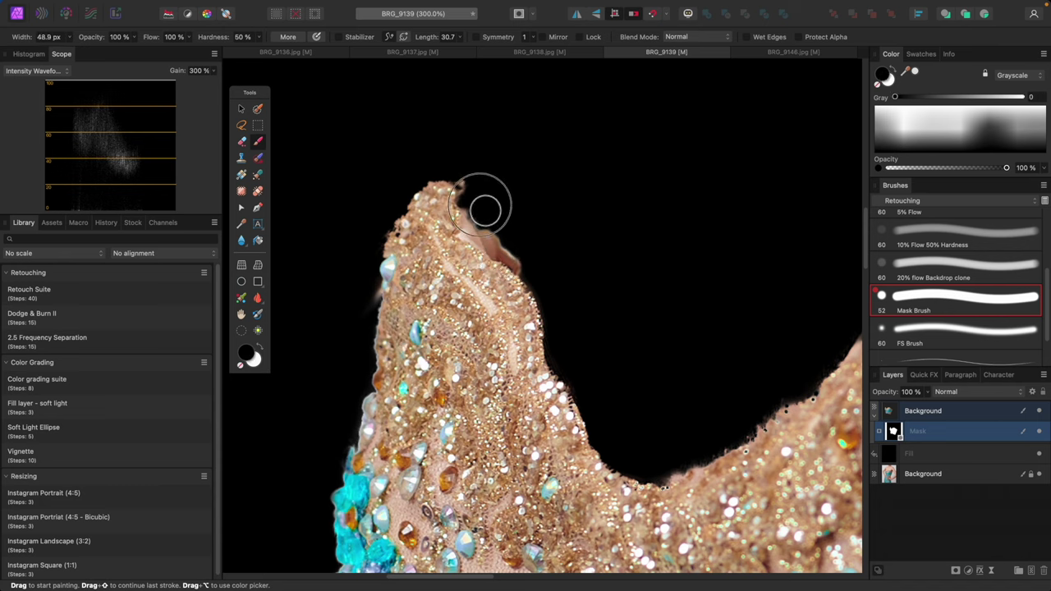
key(bracketleft)
key(bracketleft)
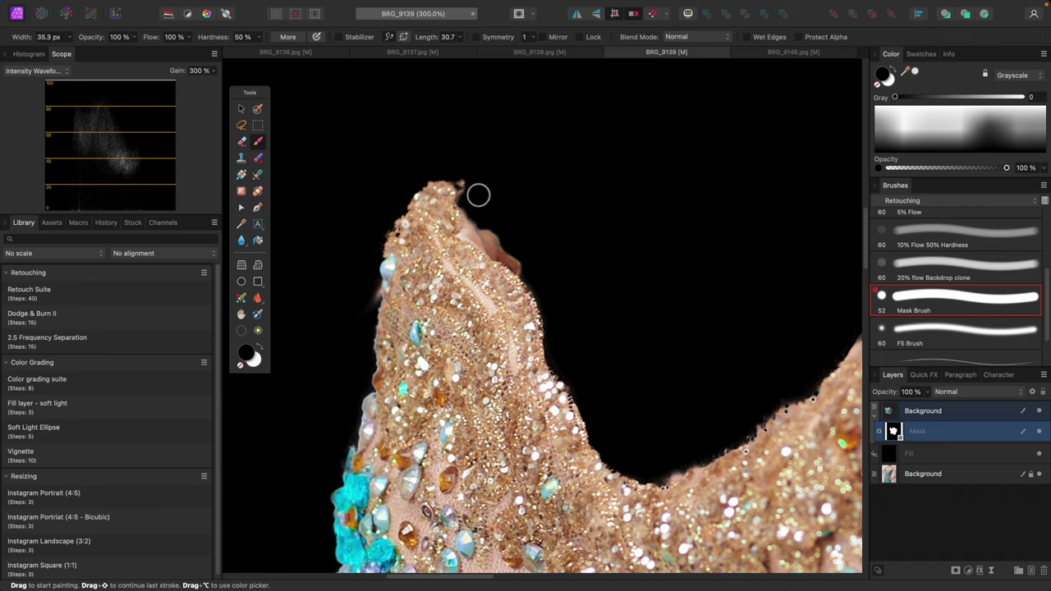
Paint white on the mask with a smaller brush to restore the tip of the neckline peak.
key(x)
key(bracketleft)
key(bracketleft)
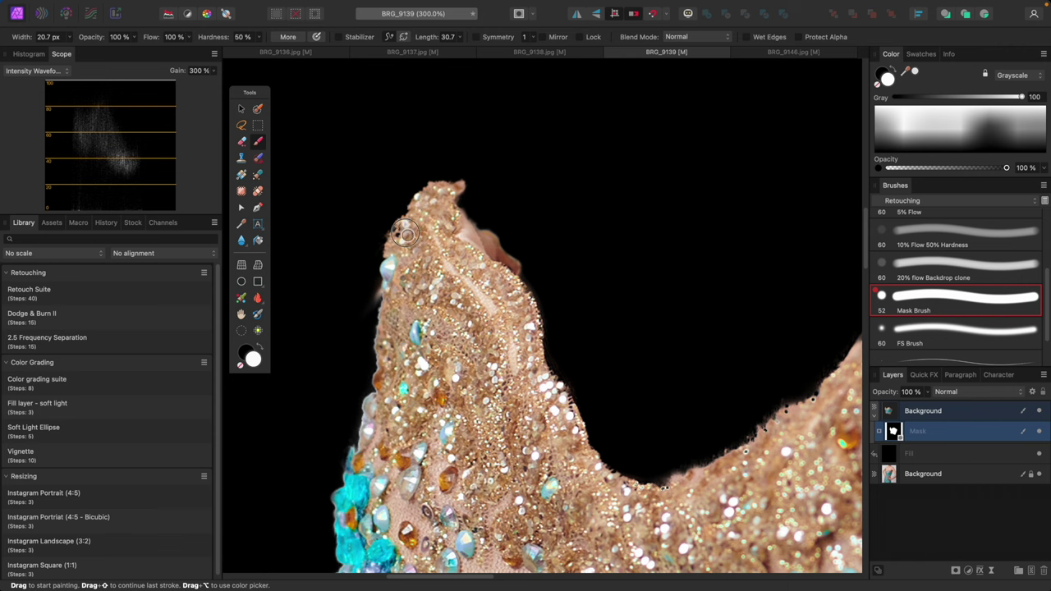
Paint black over the haze outside the bodice's left edge, from the neckline peak down to the turquoise beads.
key(x)
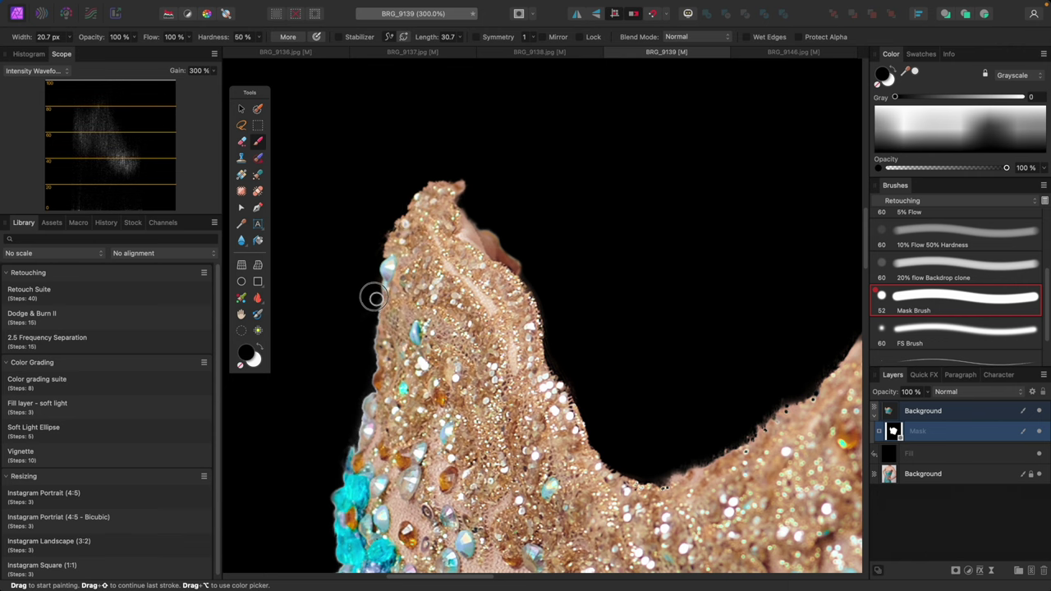
drag(394, 312, 483, 207)
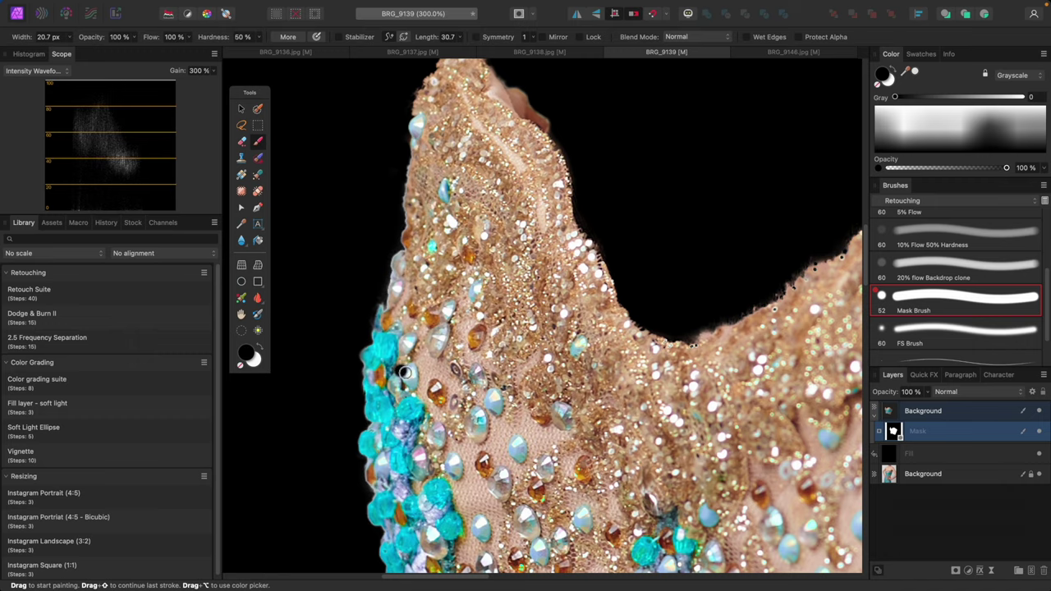
scroll(403, 371, down, 5)
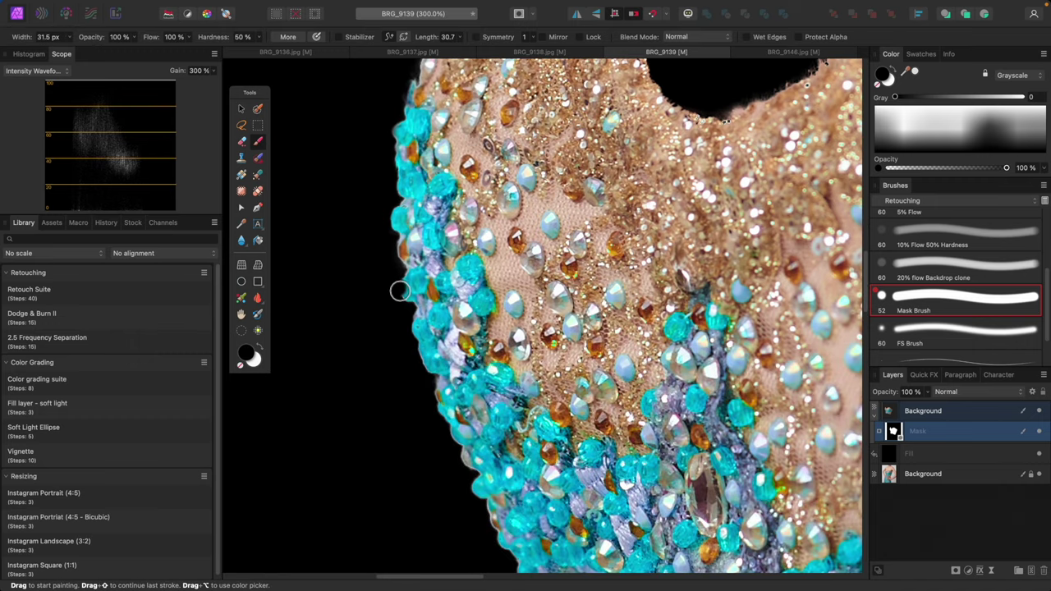
Paint white on the mask along the beaded left edge of the bodice down to the lower waist.
key(x)
scroll(433, 309, down, 7)
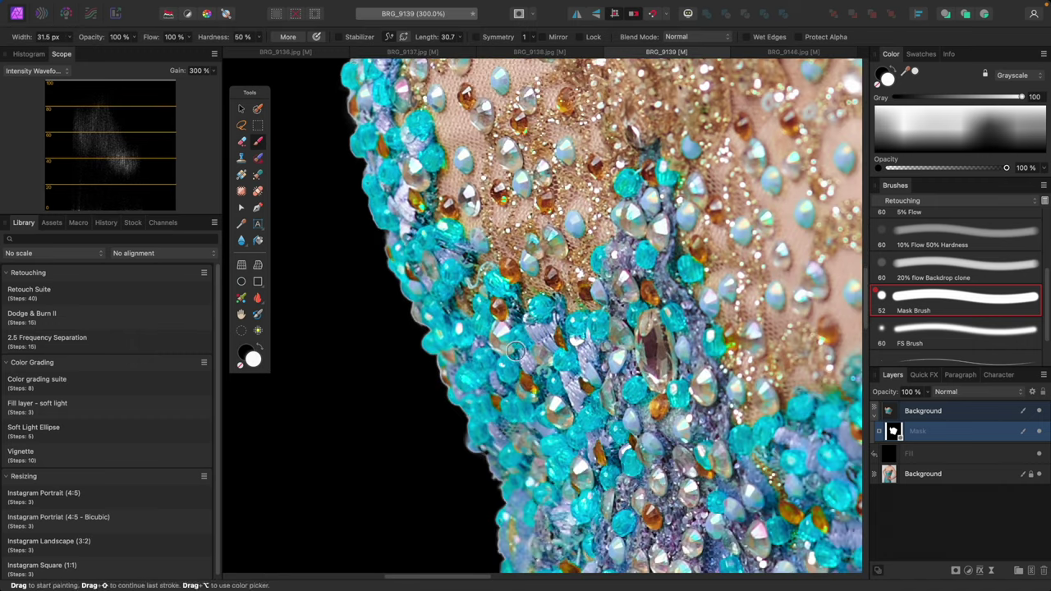
scroll(548, 405, up, 4)
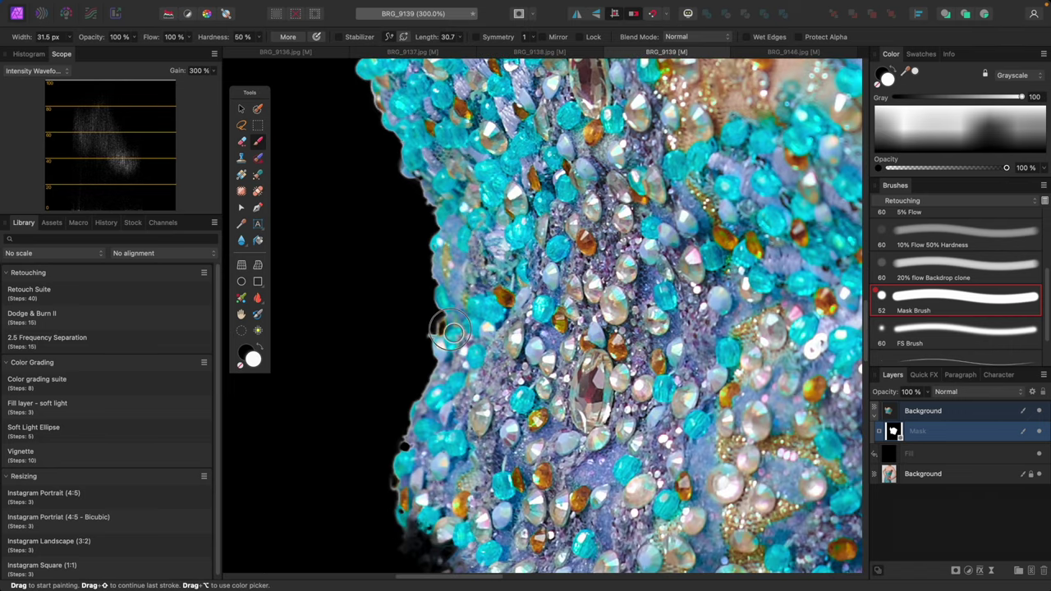
drag(449, 330, 443, 340)
mouse_move(421, 449)
mouse_down()
mouse_move(402, 443)
mouse_move(413, 509)
mouse_up()
Paint white over the dark specks along the central neckline dip and its right slope.
key(super+minus)
key(super+minus)
drag(713, 162, 599, 417)
scroll(598, 416, up, 4)
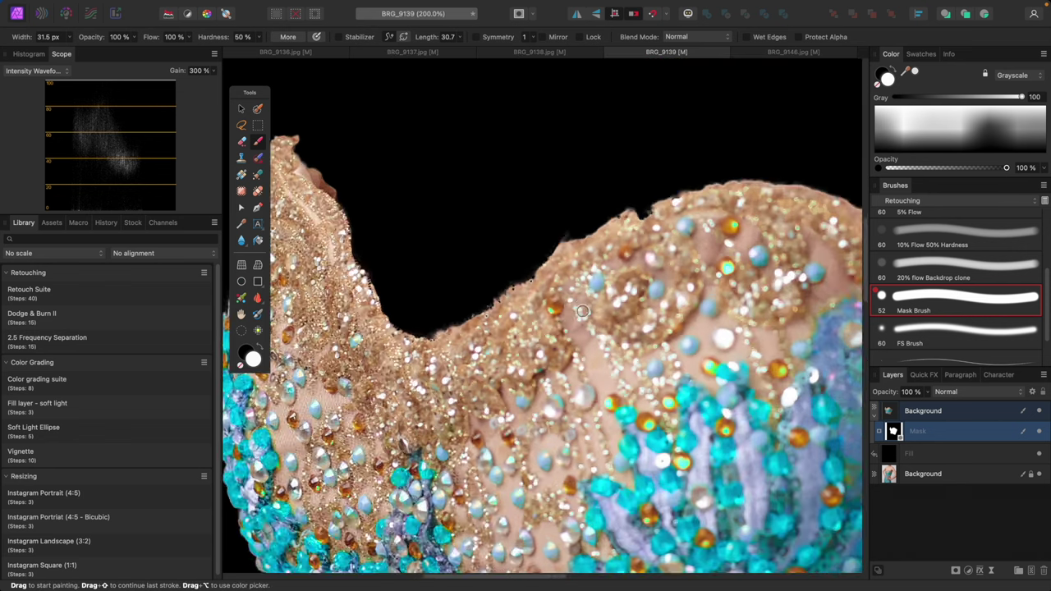
mouse_move(527, 241)
mouse_down()
mouse_move(482, 258)
mouse_move(422, 324)
mouse_up()
mouse_move(333, 372)
mouse_down()
mouse_move(541, 299)
mouse_move(496, 296)
mouse_up()
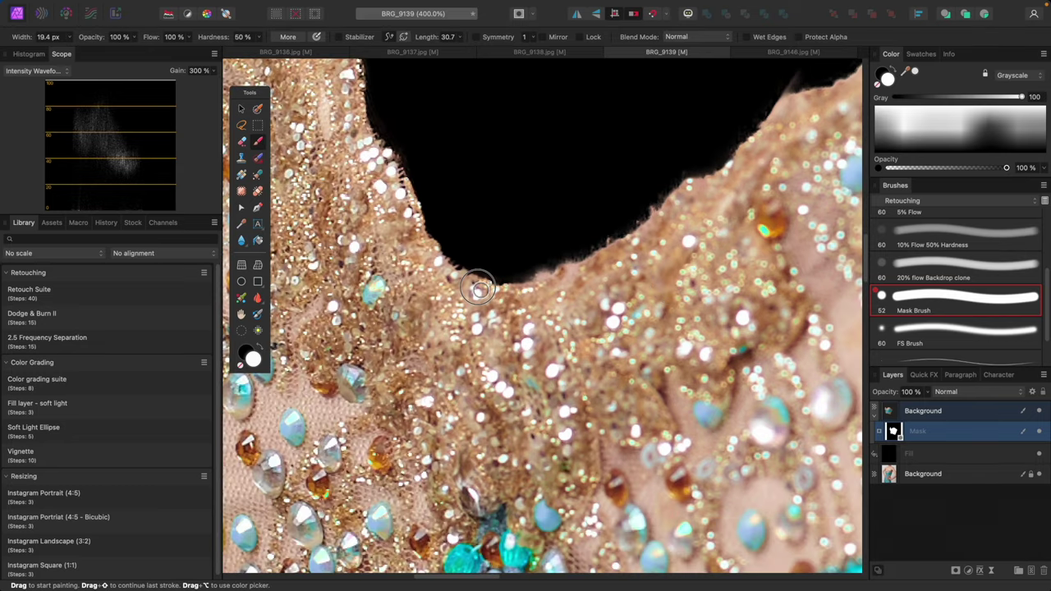
Refine the mask along the neckline's left slope with fine white strokes inside and black strokes outside the edge.
scroll(478, 289, up, 5)
scroll(479, 289, left, 5)
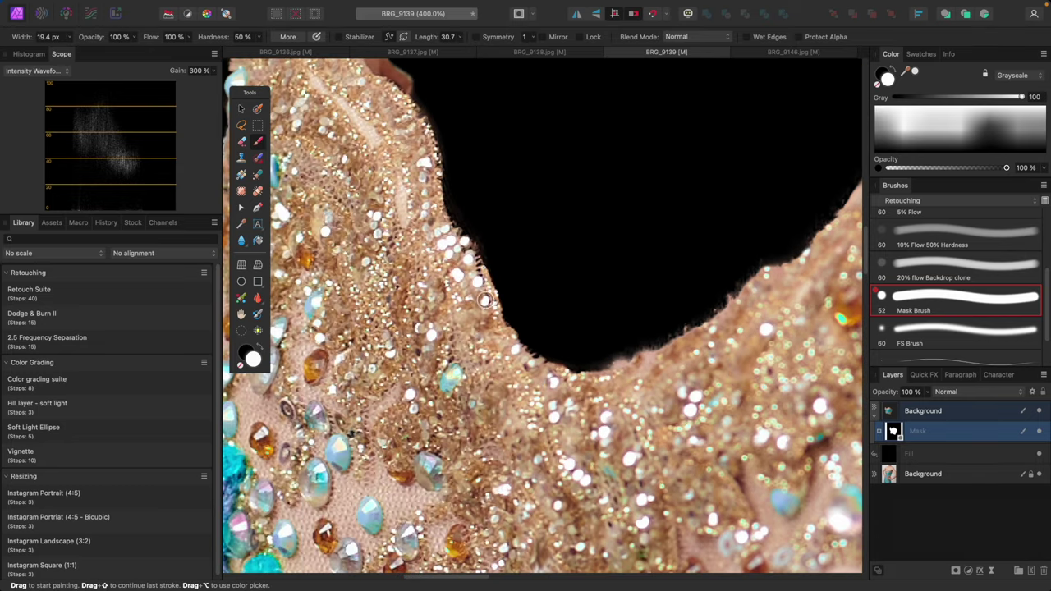
key(x)
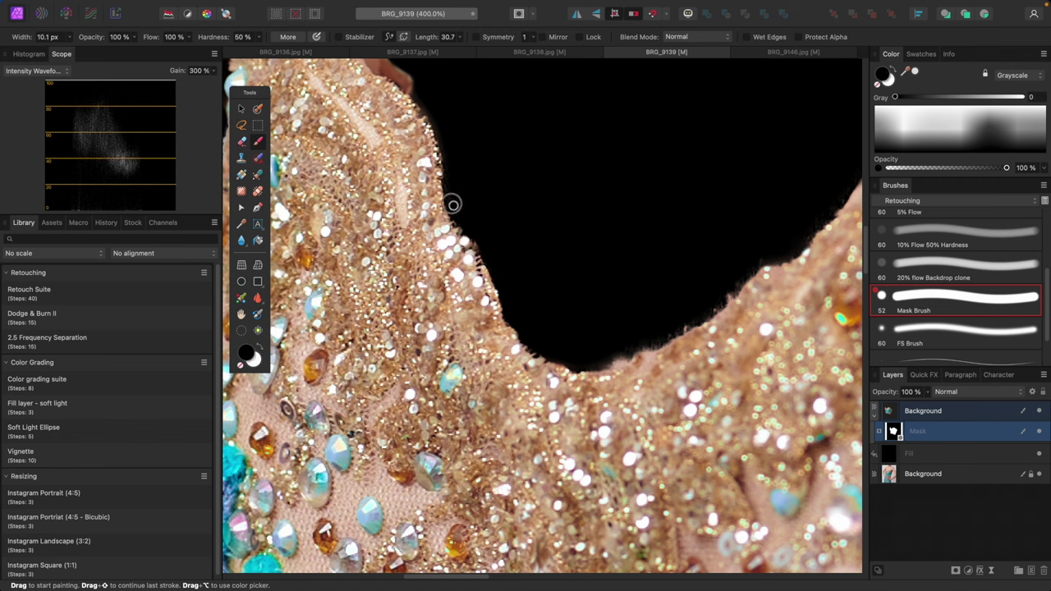
drag(452, 148, 521, 304)
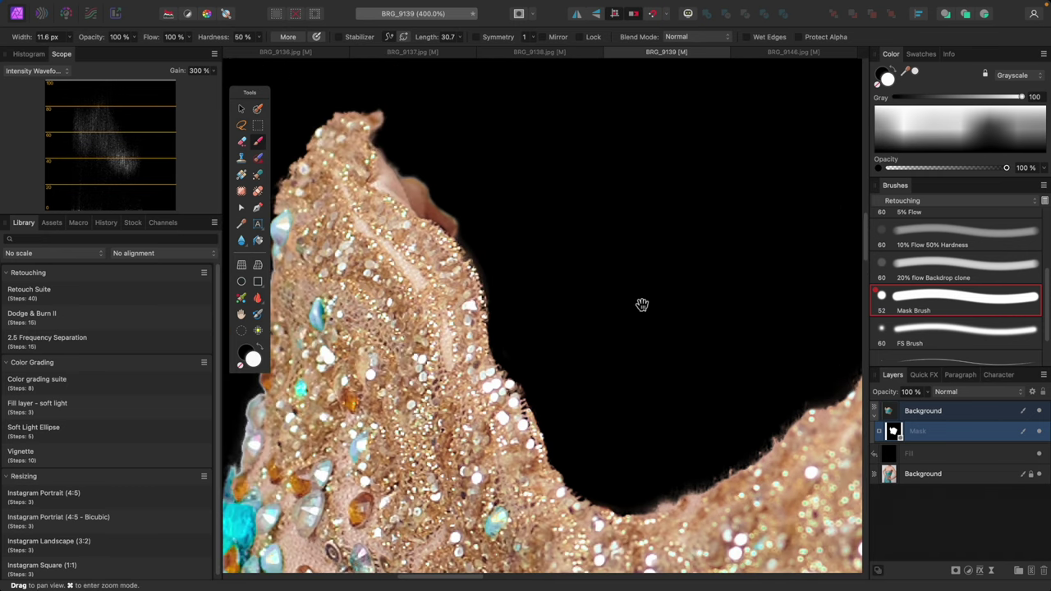
Paint white over the dark, speckled notch in the upper edge of the right cup, adjusting the brush size to fit.
drag(780, 352, 453, 240)
drag(696, 273, 548, 335)
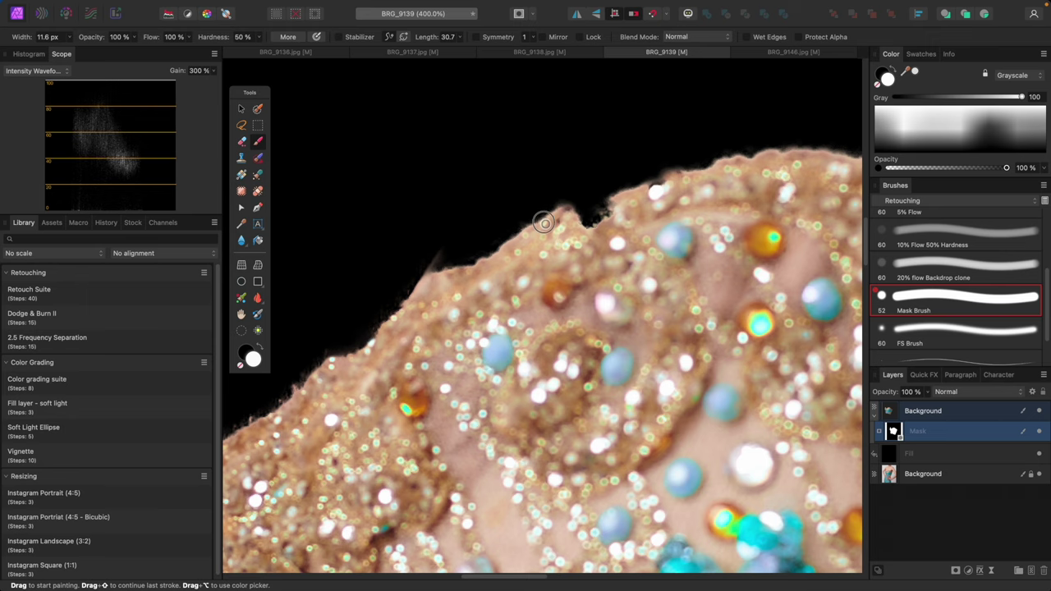
drag(697, 247, 604, 306)
key(bracketright)
key(bracketright)
key(bracketright)
key(bracketright)
drag(568, 251, 538, 272)
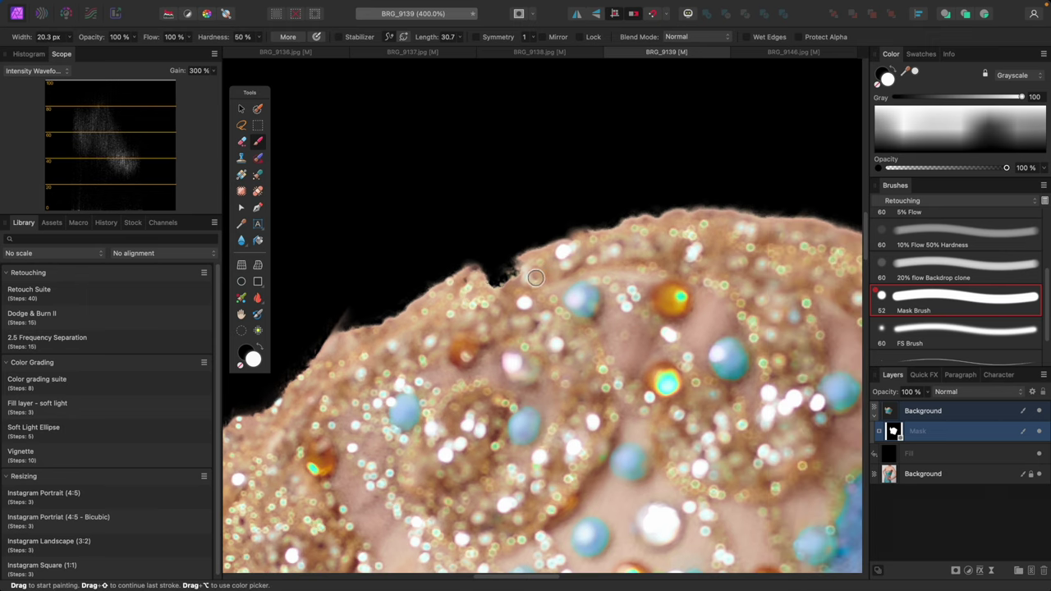
key(bracketright)
key(bracketright)
key(bracketright)
key(bracketright)
key(bracketright)
key(bracketright)
key(bracketright)
key(bracketleft)
key(bracketleft)
key(bracketleft)
key(bracketleft)
key(bracketright)
key(bracketright)
key(bracketright)
key(bracketright)
click(507, 275)
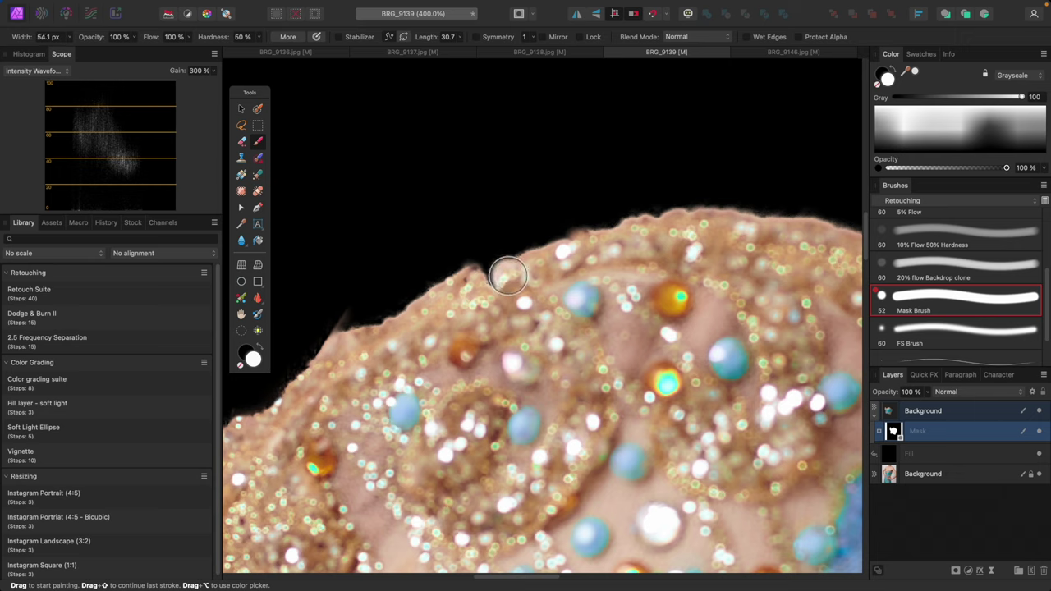
key(bracketleft)
key(bracketleft)
key(bracketleft)
key(bracketleft)
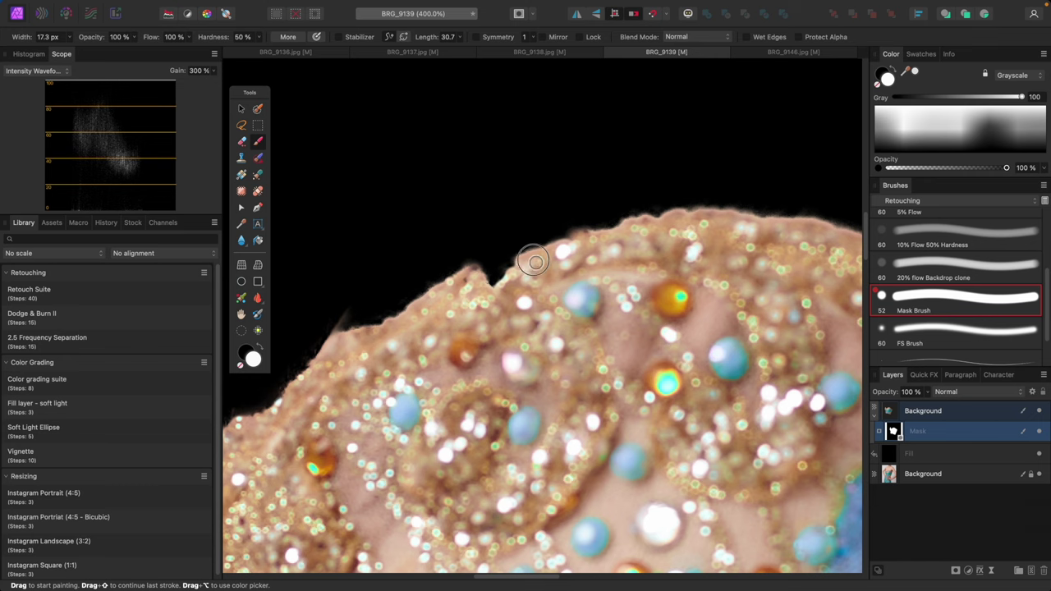
Paint black just outside the right cup's upper edge, following it to the bodice's outer right corner.
drag(675, 297, 506, 312)
key(super+minus)
drag(668, 340, 543, 295)
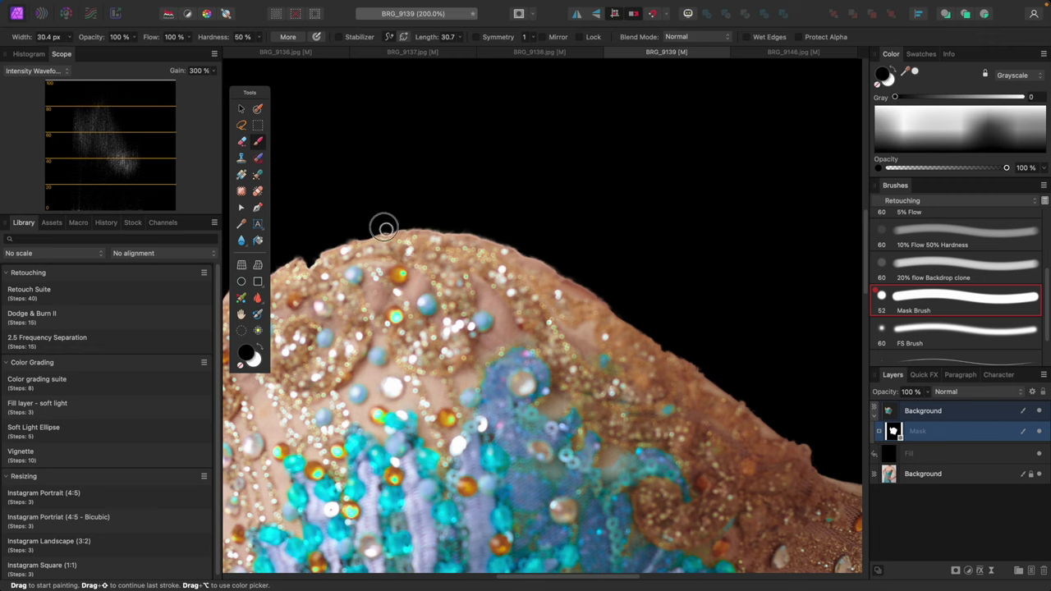
key(space)
drag(631, 250, 503, 152)
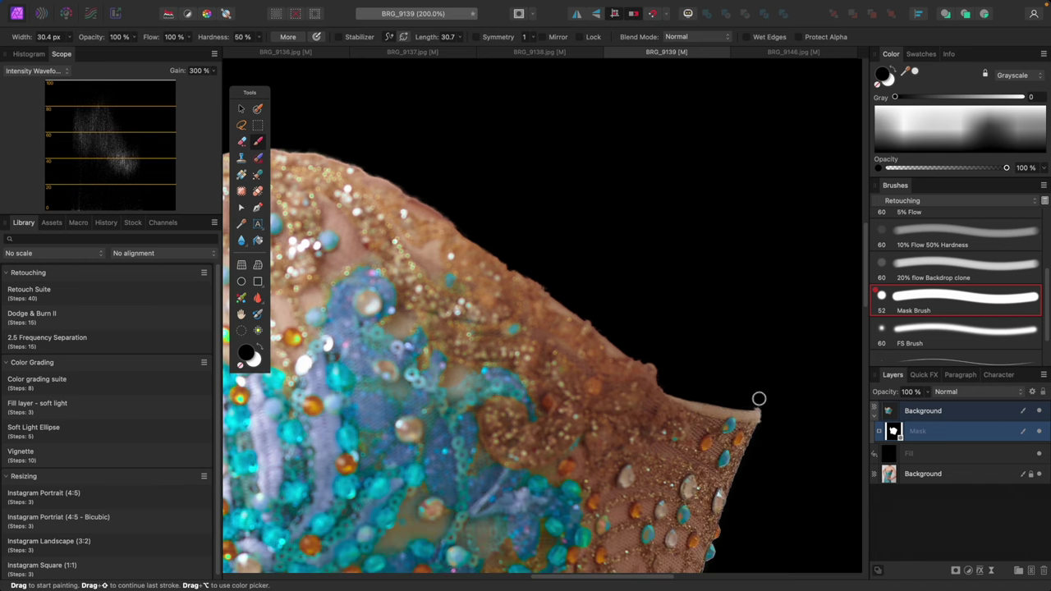
Enlarge the brush and paint white along the bodice's lower edge toward the bottom right corner.
mouse_move(462, 342)
mouse_down()
mouse_move(504, 180)
mouse_move(417, 149)
mouse_up()
drag(576, 340, 518, 157)
mouse_move(435, 329)
mouse_down()
mouse_move(453, 347)
mouse_move(694, 211)
mouse_up()
key(bracketright)
key(bracketright)
key(bracketright)
key(x)
key(bracketright)
key(bracketright)
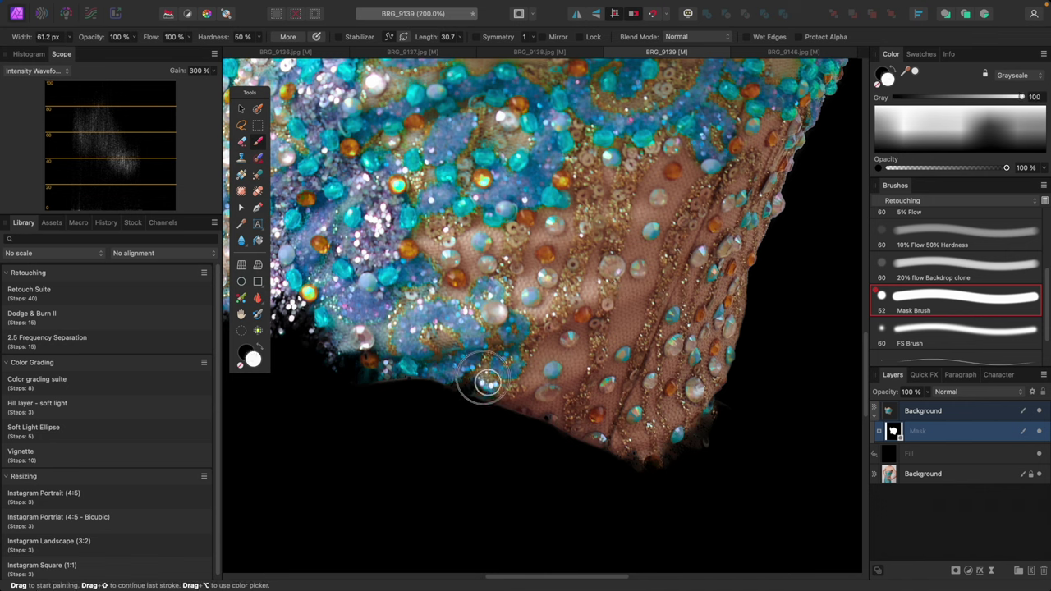
drag(556, 414, 639, 443)
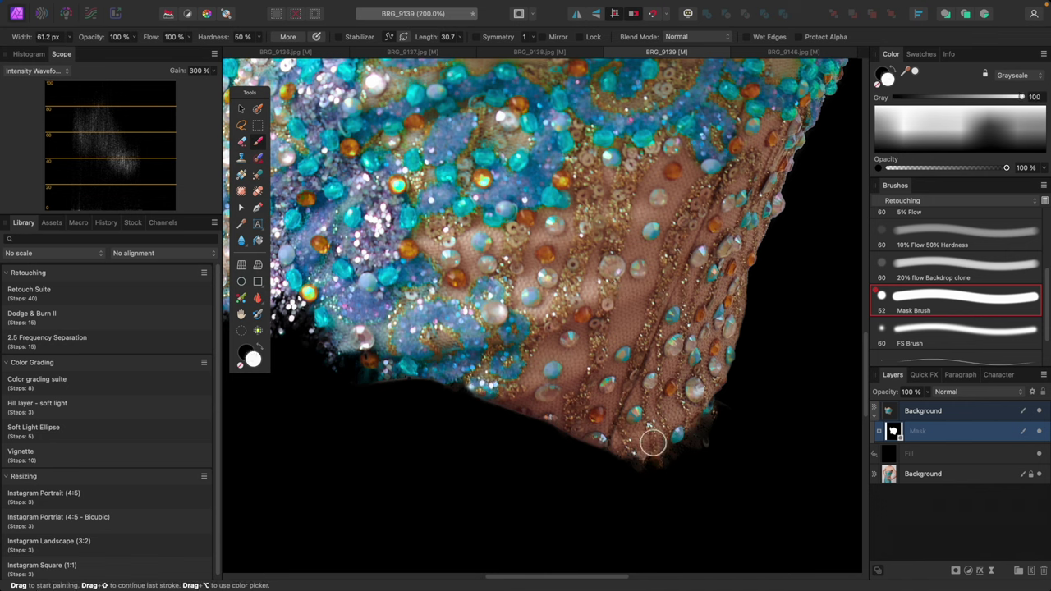
Paint black around the ragged bottom right corner of the bodice to give it a clean outline.
key(bracketright)
key(bracketright)
key(bracketleft)
key(bracketleft)
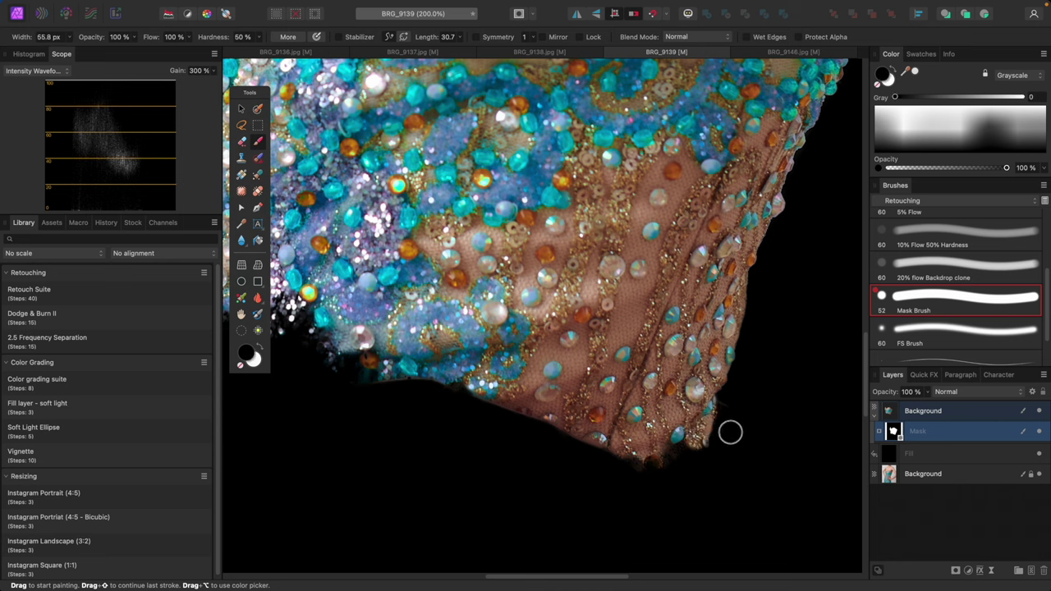
key(x)
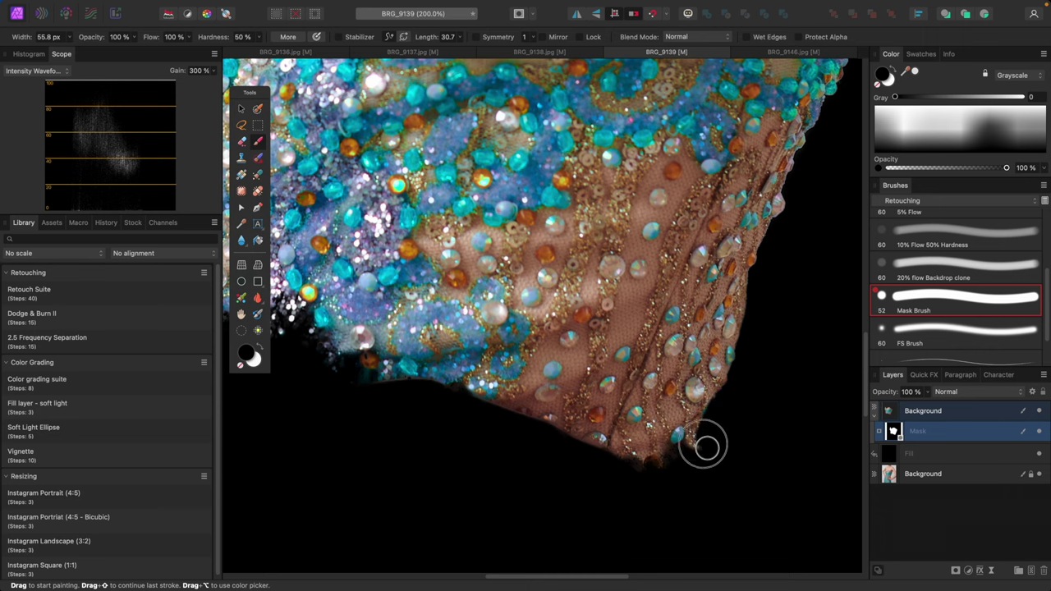
mouse_move(710, 431)
mouse_down()
mouse_move(665, 470)
mouse_move(637, 473)
mouse_up()
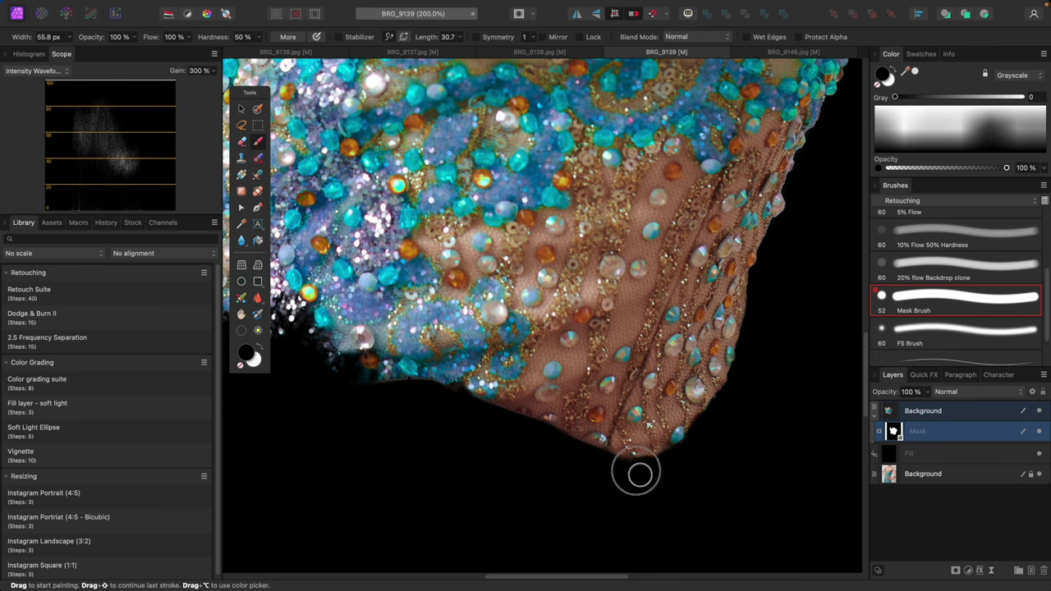
Paint white on the mask to fill in the beads along the jagged lower left hem of the bodice.
drag(476, 436, 843, 440)
mouse_move(691, 387)
mouse_down()
mouse_move(678, 321)
mouse_move(659, 345)
mouse_move(638, 351)
mouse_move(605, 323)
mouse_move(598, 334)
mouse_move(563, 325)
mouse_move(579, 311)
mouse_move(591, 323)
mouse_move(542, 318)
mouse_move(538, 334)
mouse_move(518, 329)
mouse_move(516, 342)
mouse_move(492, 350)
mouse_move(480, 339)
mouse_move(498, 345)
mouse_move(503, 305)
mouse_move(470, 322)
mouse_move(467, 350)
mouse_move(427, 350)
mouse_move(429, 332)
mouse_move(448, 356)
mouse_move(422, 332)
mouse_move(423, 315)
mouse_move(411, 315)
mouse_move(424, 257)
mouse_move(389, 186)
mouse_move(429, 287)
mouse_up()
key(bracketleft)
key(bracketleft)
key(bracketleft)
key(bracketleft)
key(bracketleft)
key(bracketleft)
key(x)
key(x)
key([)
key([)
key([)
key([)
key([)
key([)
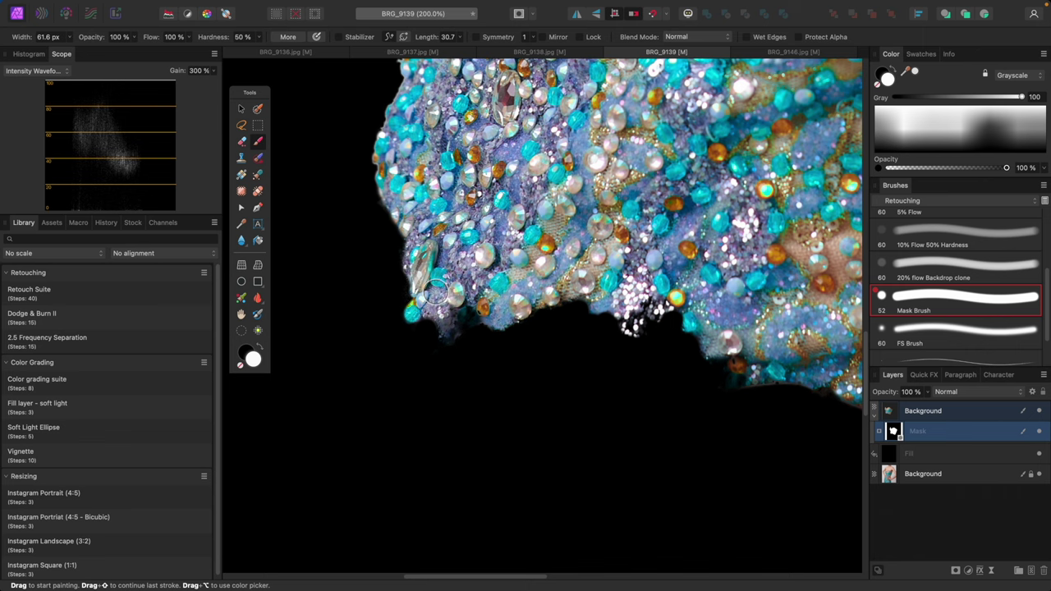
Shrink the brush and paint black outside the bodice's left edge just above the lower left corner.
key([)
key([)
key([)
key([)
key([)
drag(394, 228, 408, 300)
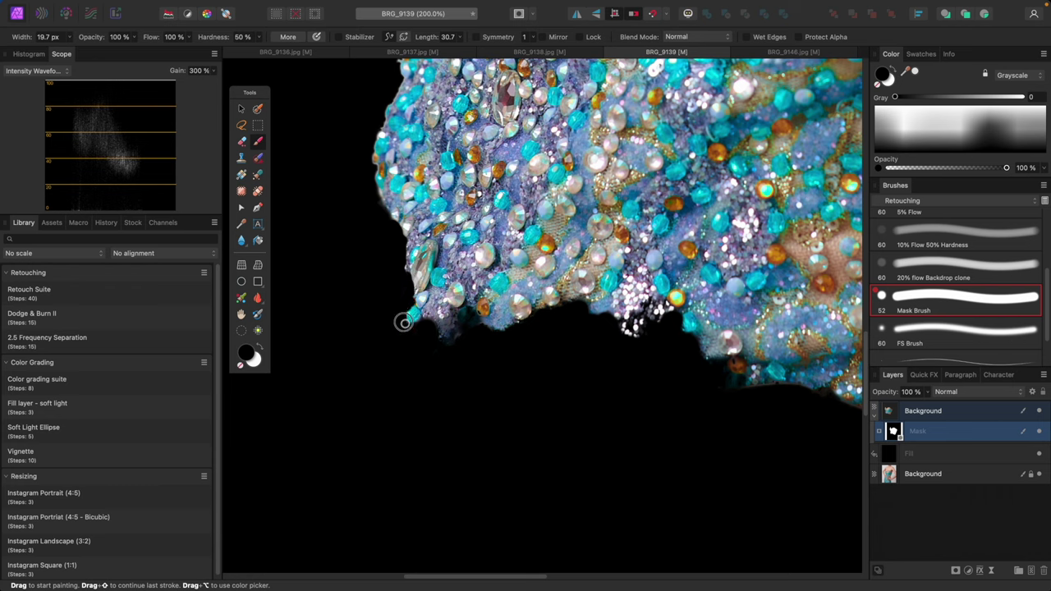
Clean the mask below the lower left hem with black, touching up the beads there with white.
key(bracketright)
key(bracketright)
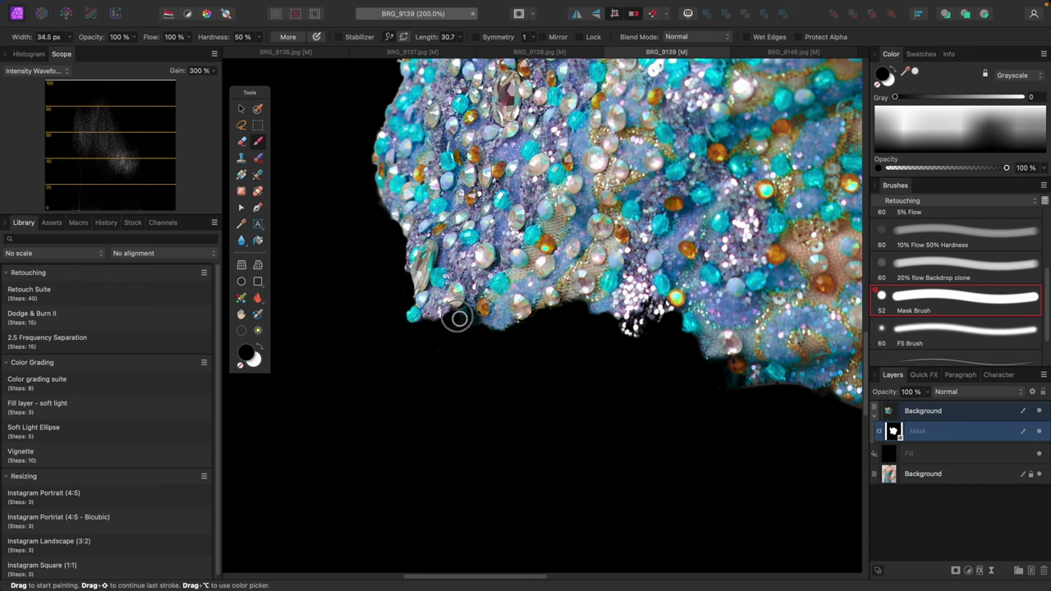
key(x)
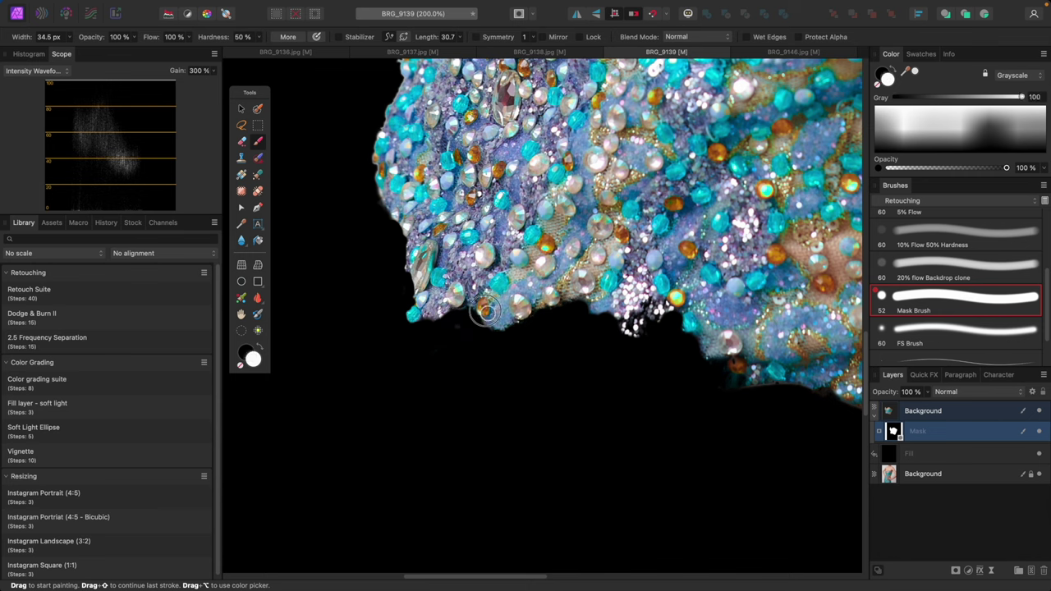
key(x)
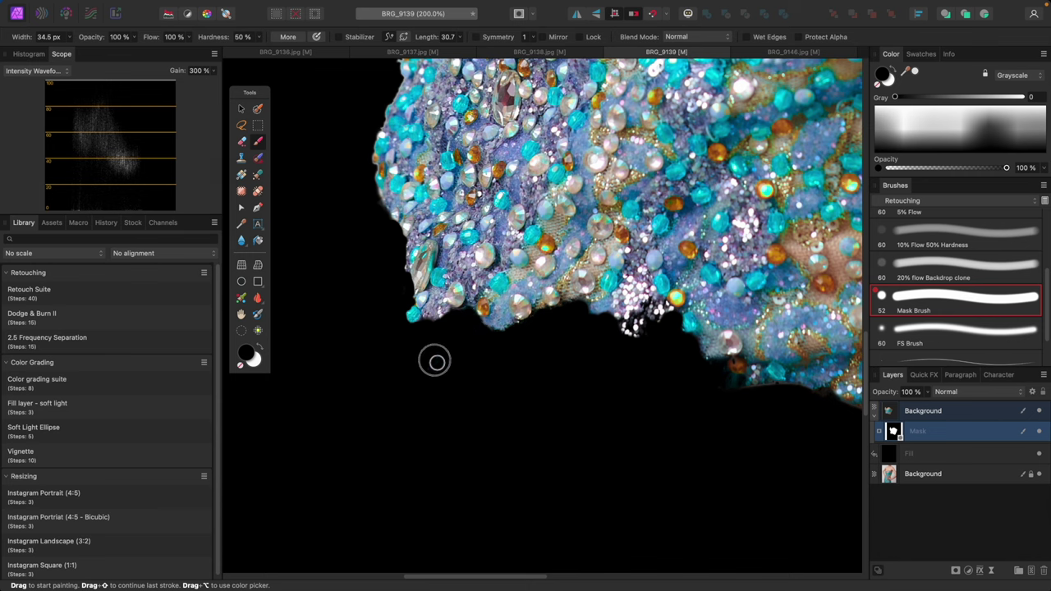
Fit the whole image in view and delete the black fill layer between the two Background layers.
key(super+0)
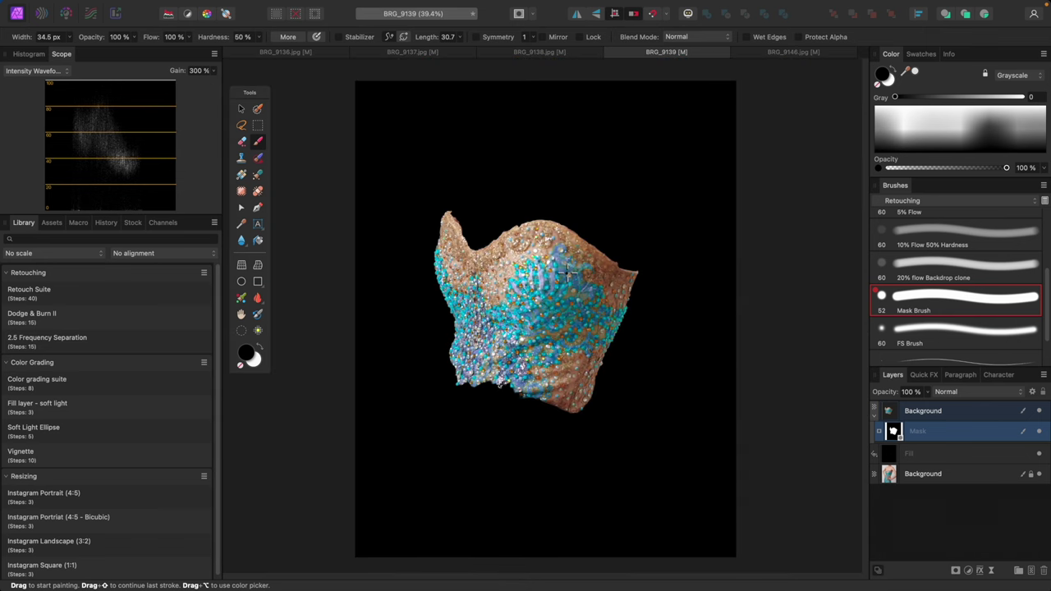
click(897, 415)
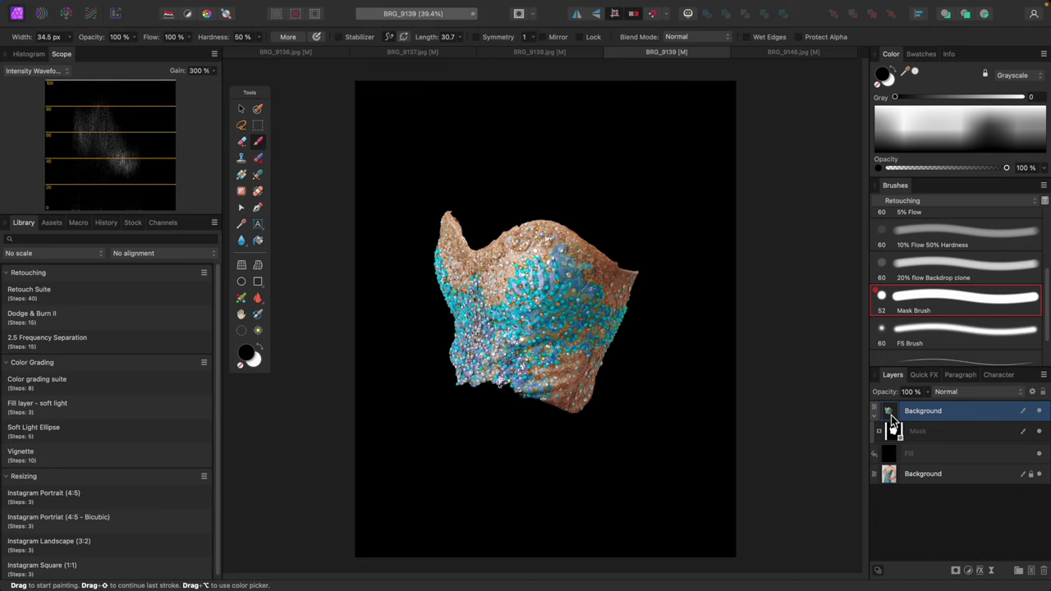
click(930, 460)
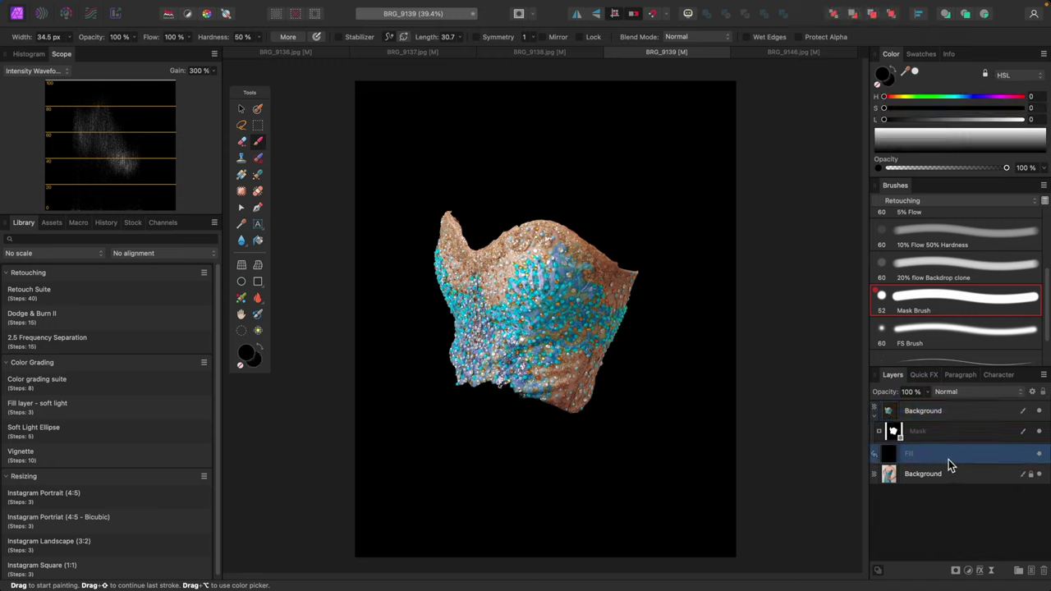
key(Delete)
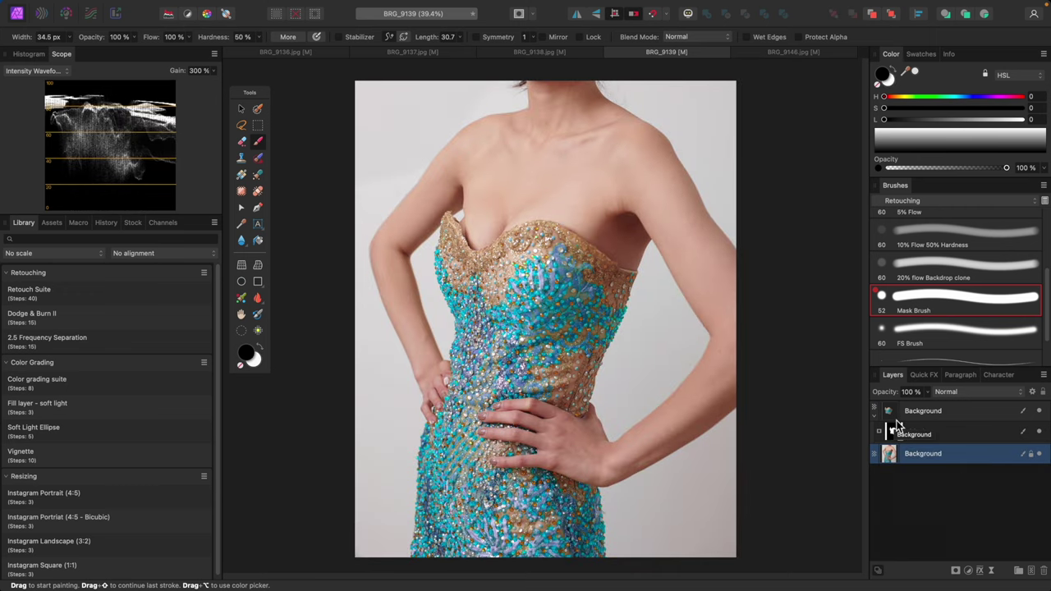
Show the bodice layer's mask on its own and paint white over the dark specks inside its lower left corner.
drag(897, 423, 897, 437)
alt+click(897, 435)
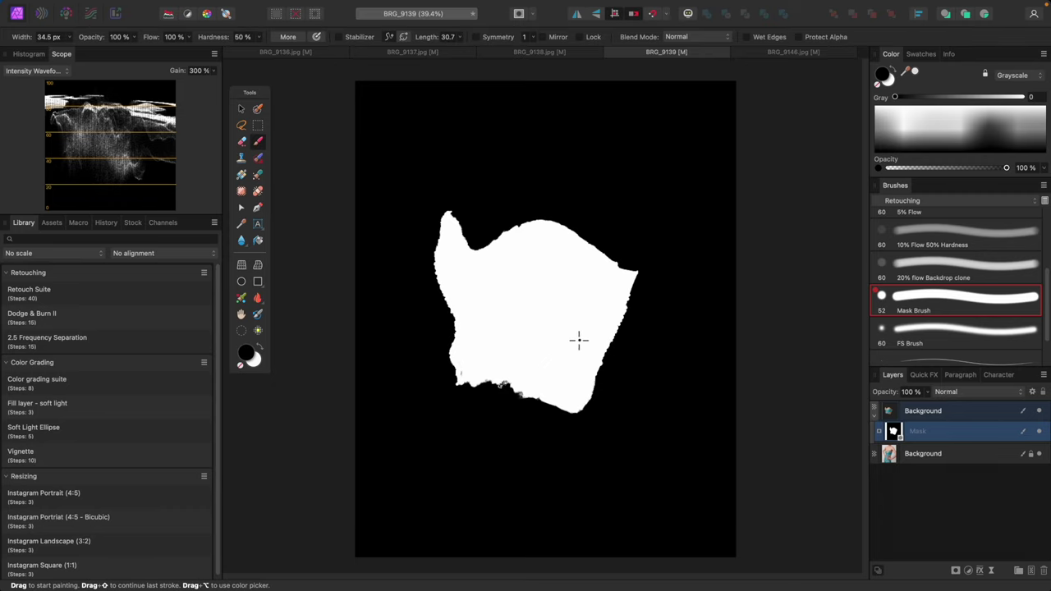
scroll(545, 359, up, 5)
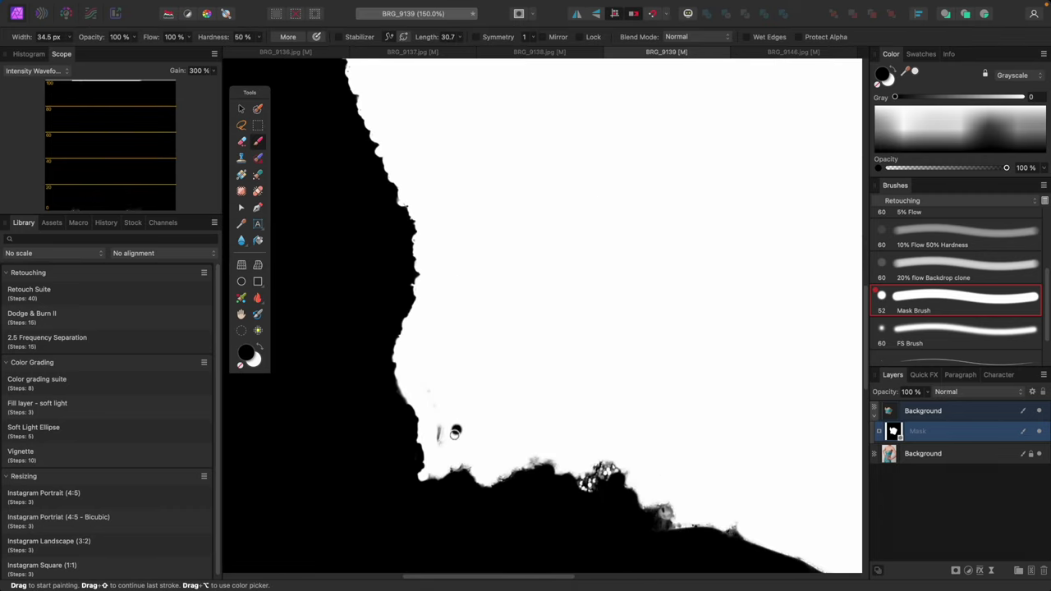
key(x)
click(453, 430)
drag(438, 435, 429, 392)
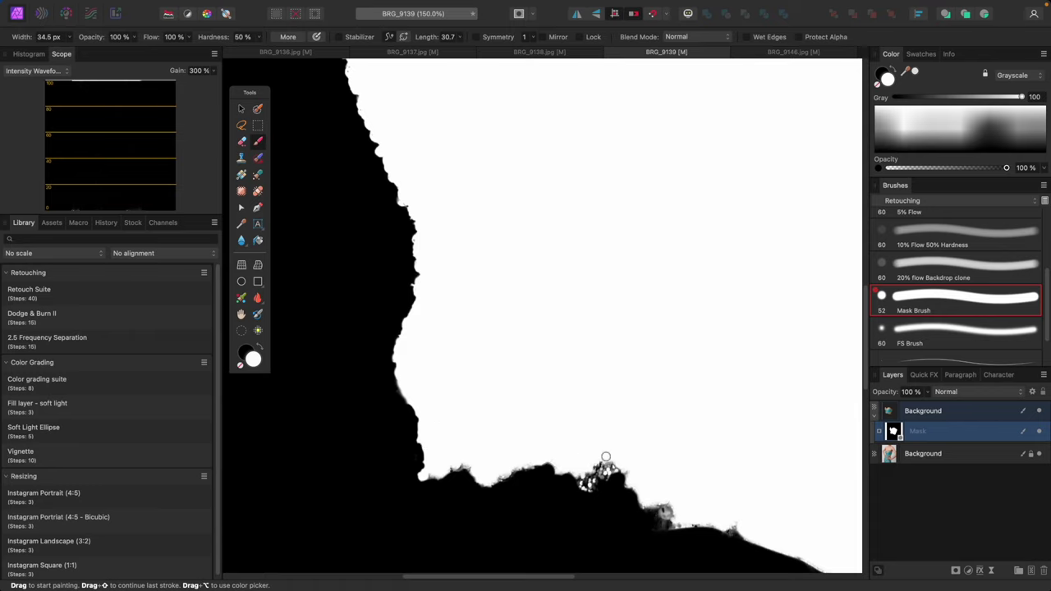
Fill the speckled bead area along the mask's lower left hem with white, then check the neckline edge and the whole mask.
mouse_move(615, 457)
mouse_down()
mouse_move(586, 483)
mouse_move(594, 467)
mouse_up()
key([)
key([)
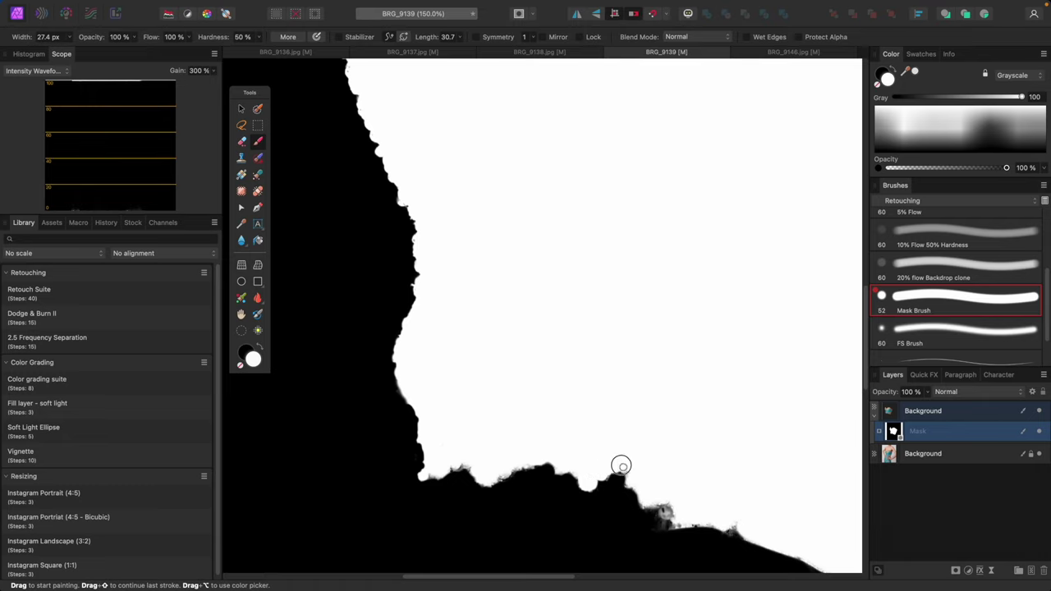
drag(545, 174, 686, 397)
drag(746, 362, 595, 496)
drag(685, 345, 614, 354)
key(x)
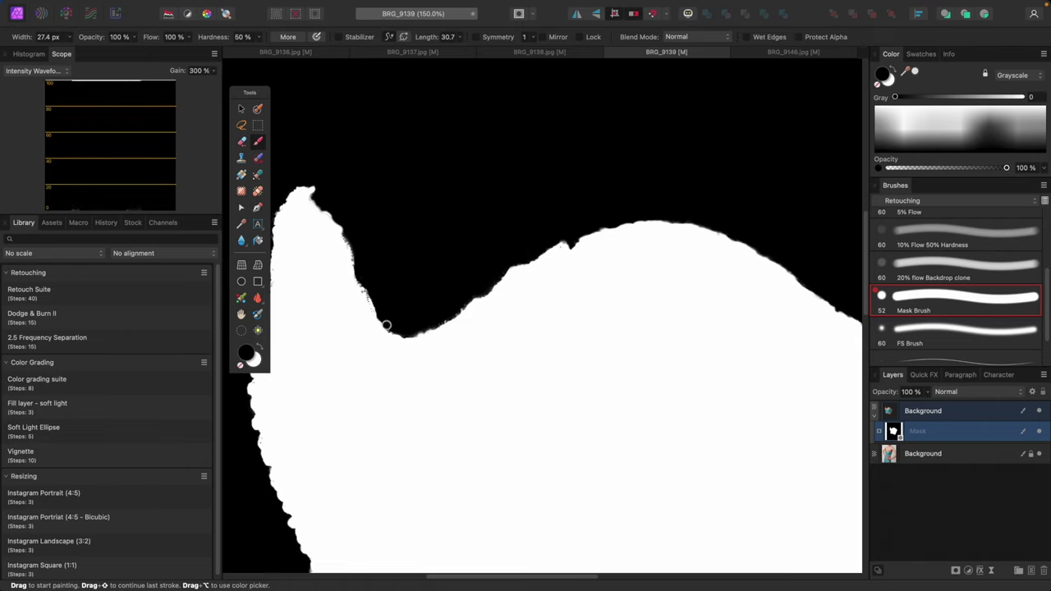
key(super+0)
Load the masked bodice as a selection and duplicate it onto a new layer.
click(942, 412)
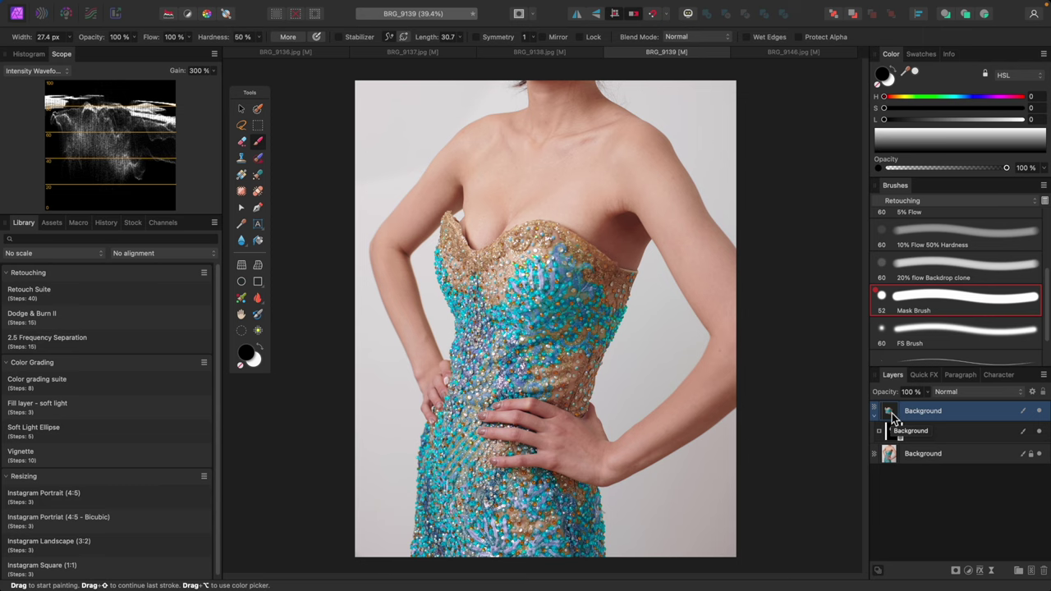
drag(892, 413, 892, 415)
key(super+j)
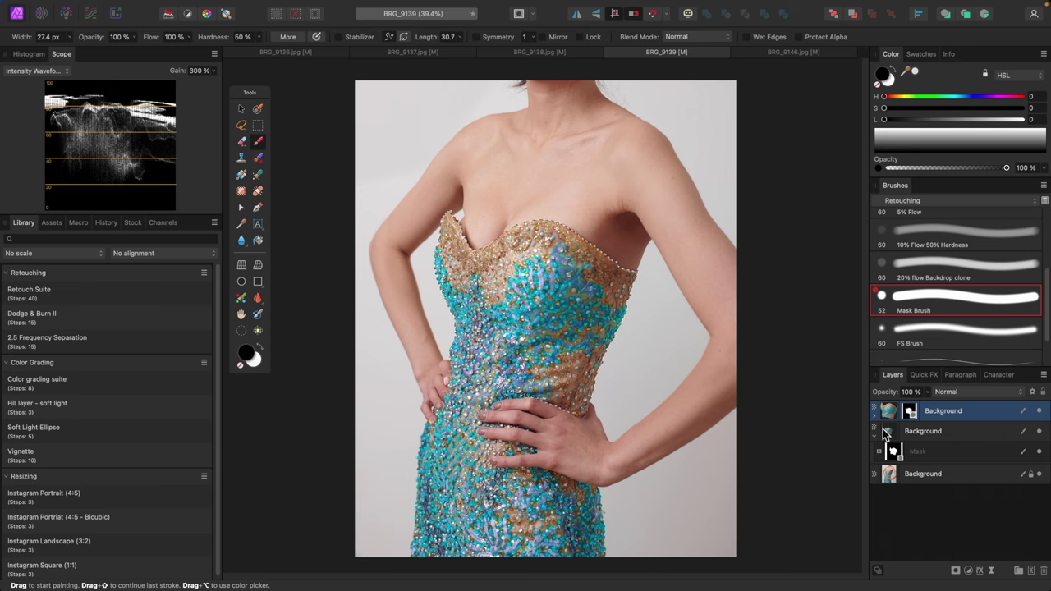
Delete the older masked Background layer and the leftover mask on the new bodice layer.
mouse_move(884, 435)
mouse_down()
mouse_move(892, 440)
mouse_move(878, 428)
mouse_up()
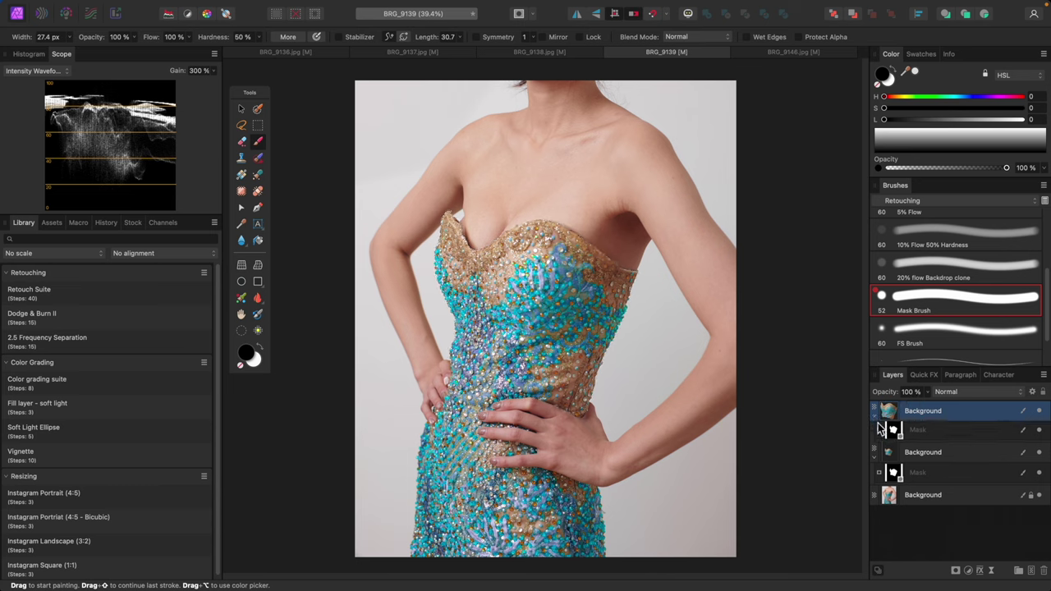
click(923, 462)
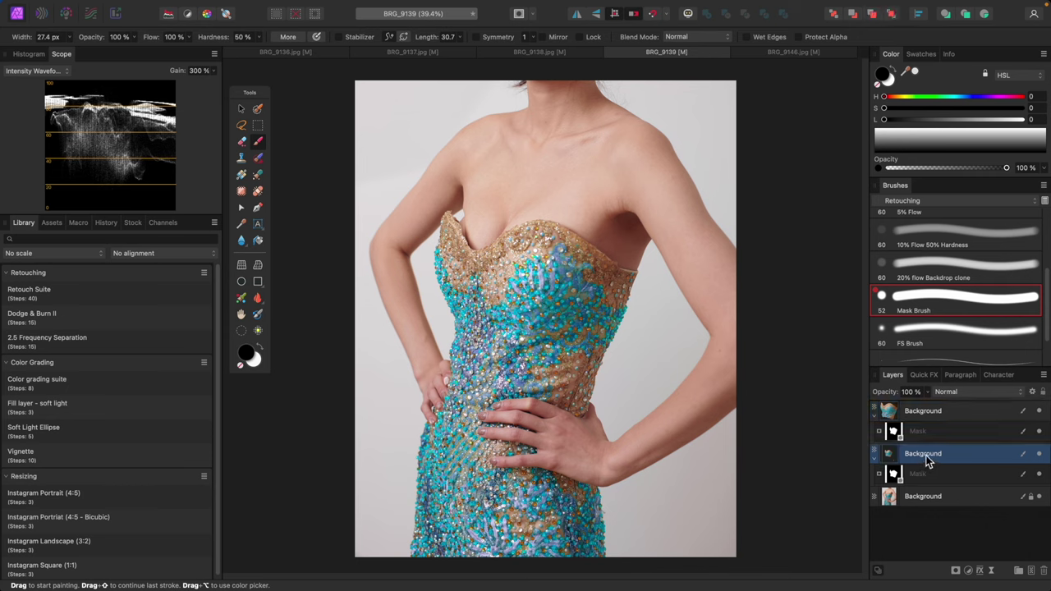
key(Delete)
click(895, 433)
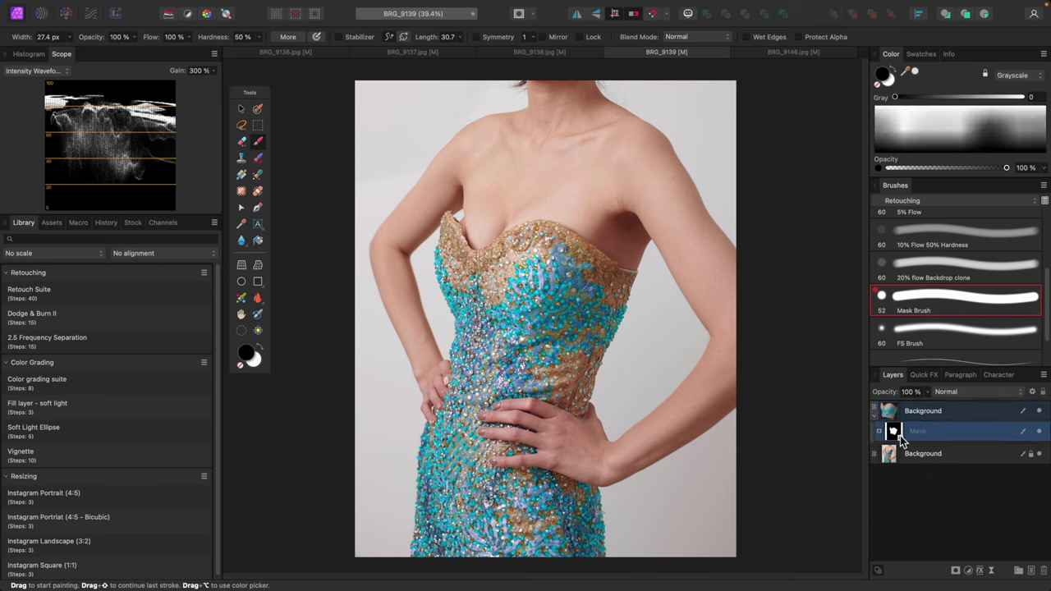
key(Delete)
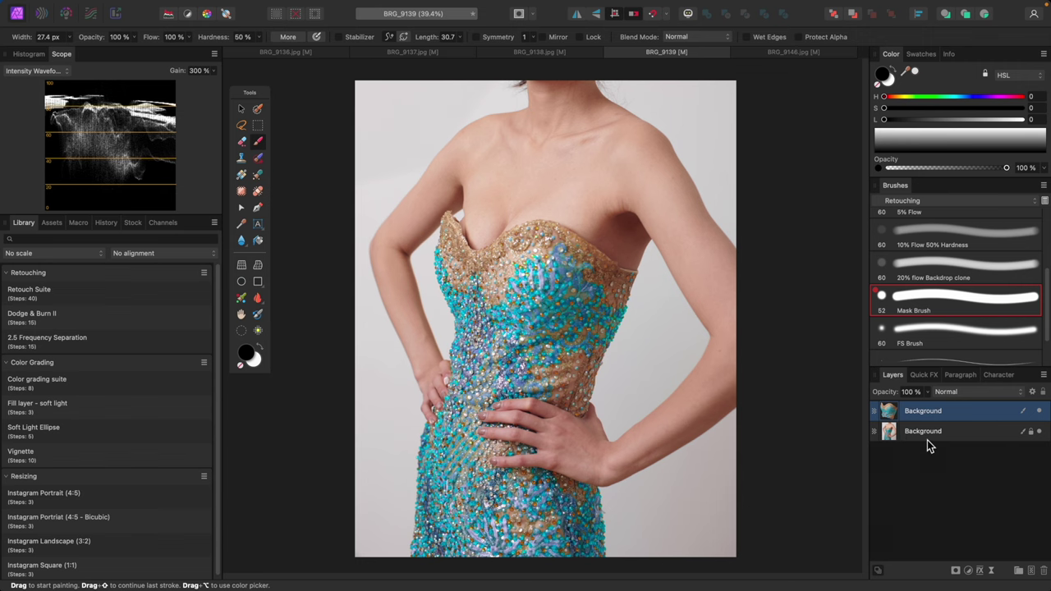
Isolate the bodice cut-out layer to inspect it against transparency, and return to the full photo.
alt+click(894, 416)
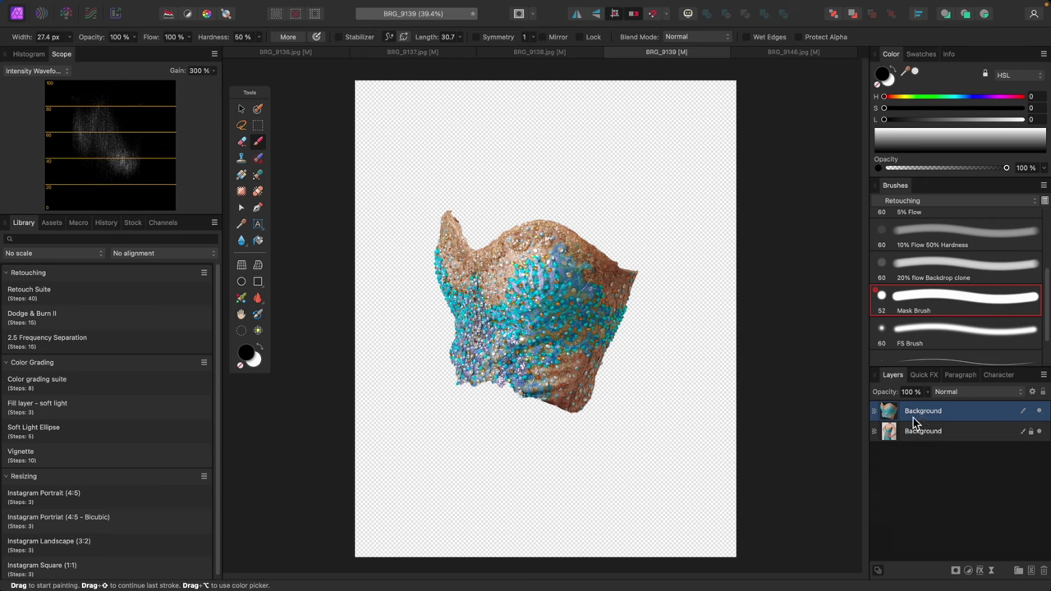
click(916, 433)
alt+click(891, 414)
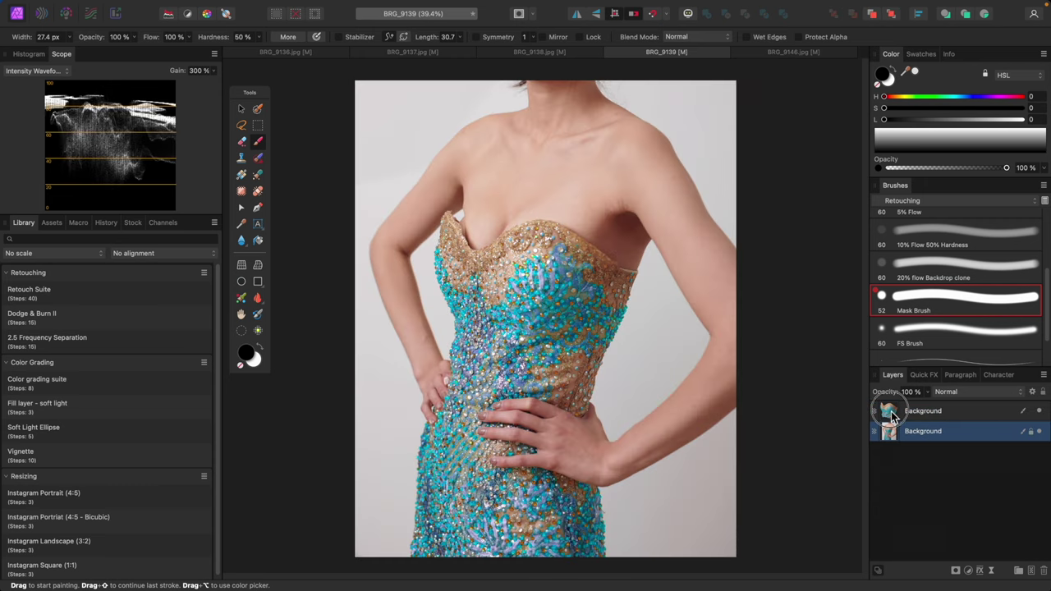
Move the bodice cut-out layer slightly up and to the right over the original dress.
click(893, 414)
key(v)
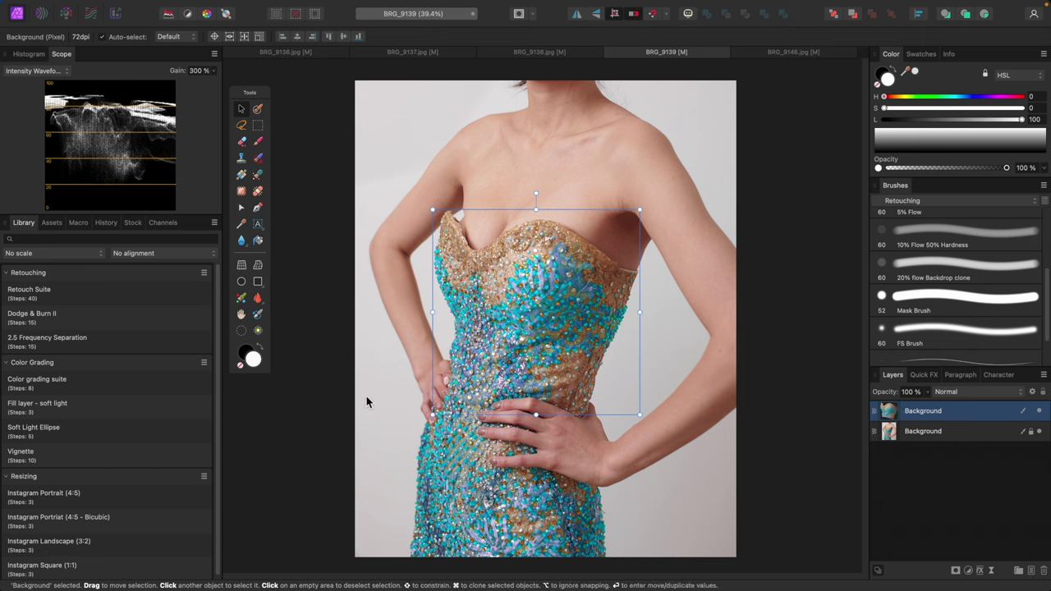
drag(496, 374, 514, 351)
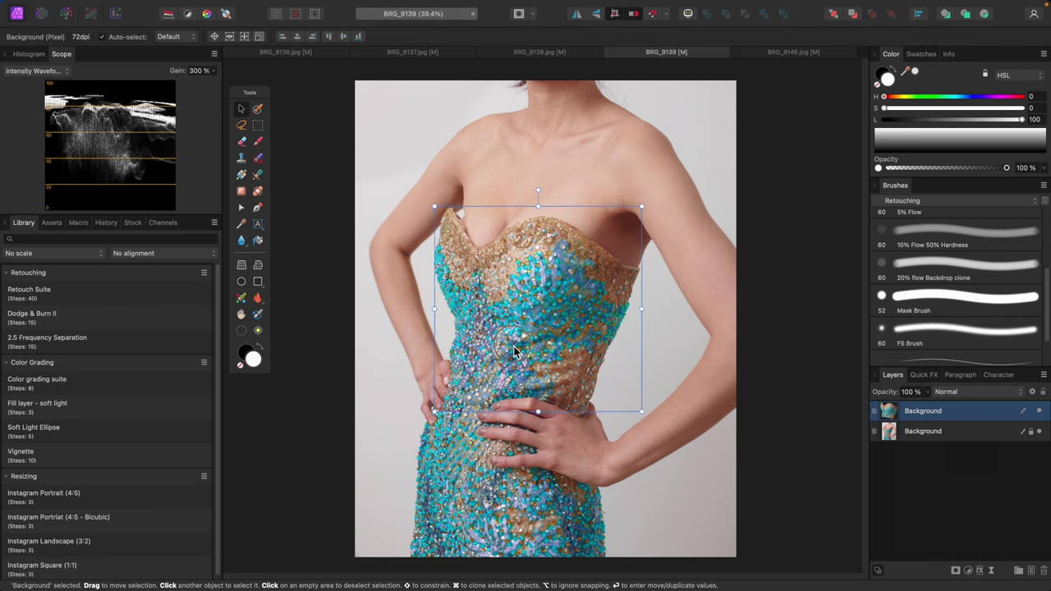
drag(515, 351, 514, 346)
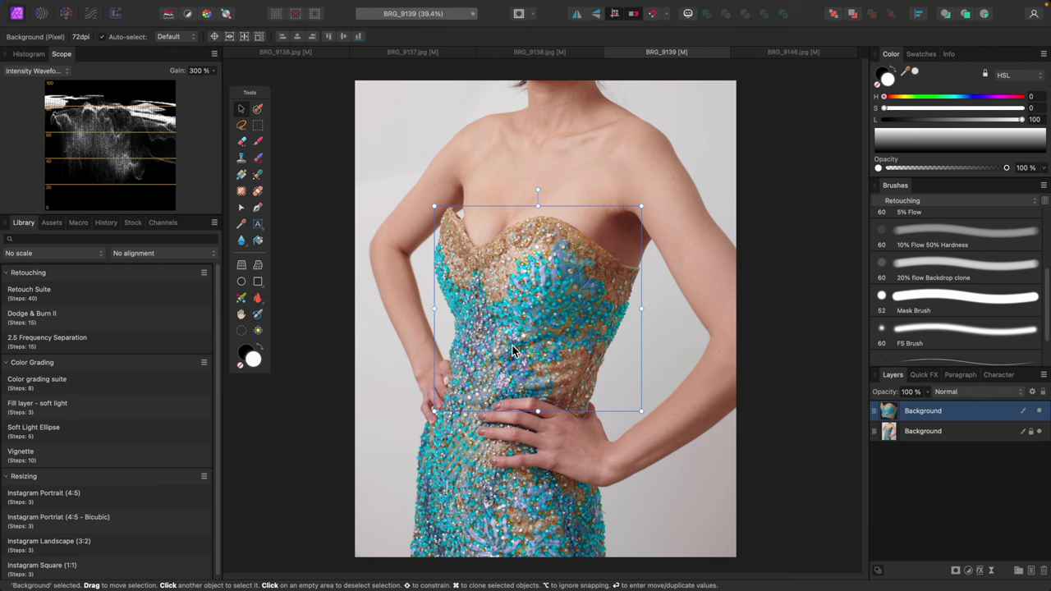
Toggle the bodice layer's visibility to compare its new position with the original photo.
click(1039, 412)
click(1040, 411)
click(1040, 411)
click(1039, 411)
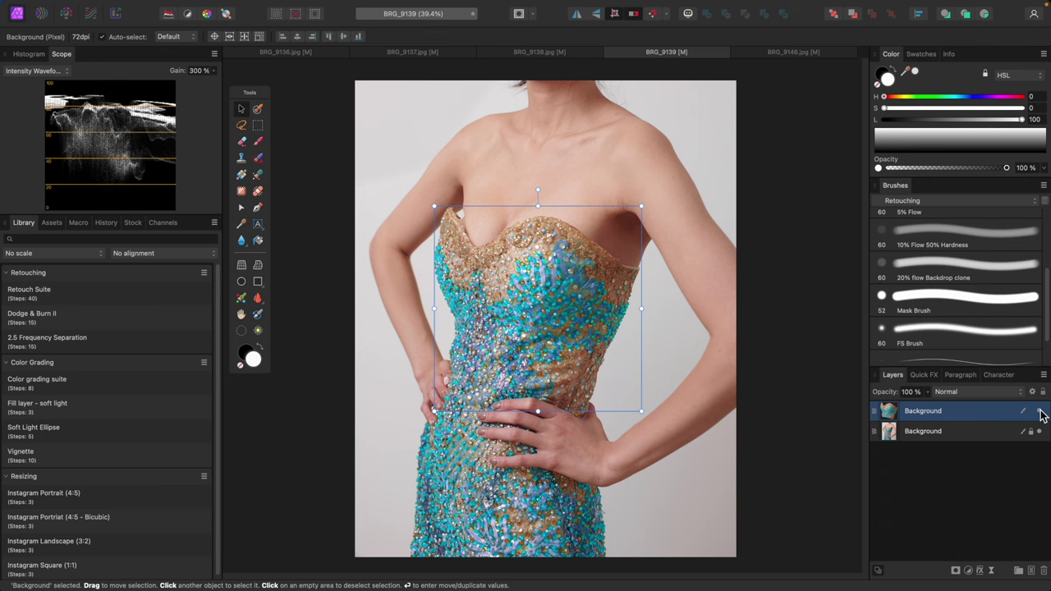
click(1039, 411)
click(1039, 412)
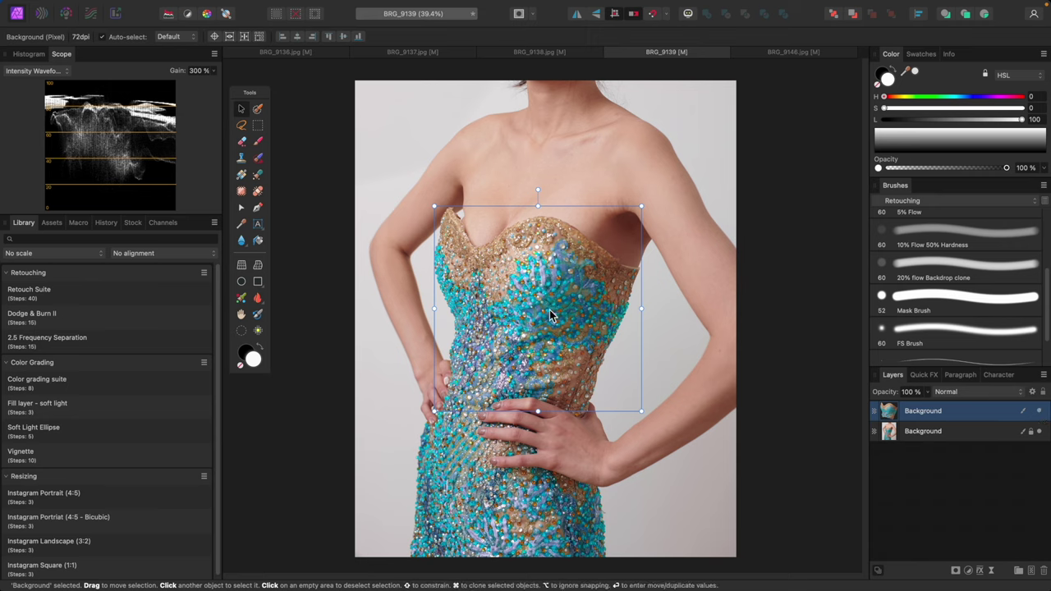
Nudge the bodice cut-out a touch further and keep its layer selected.
drag(550, 315, 549, 310)
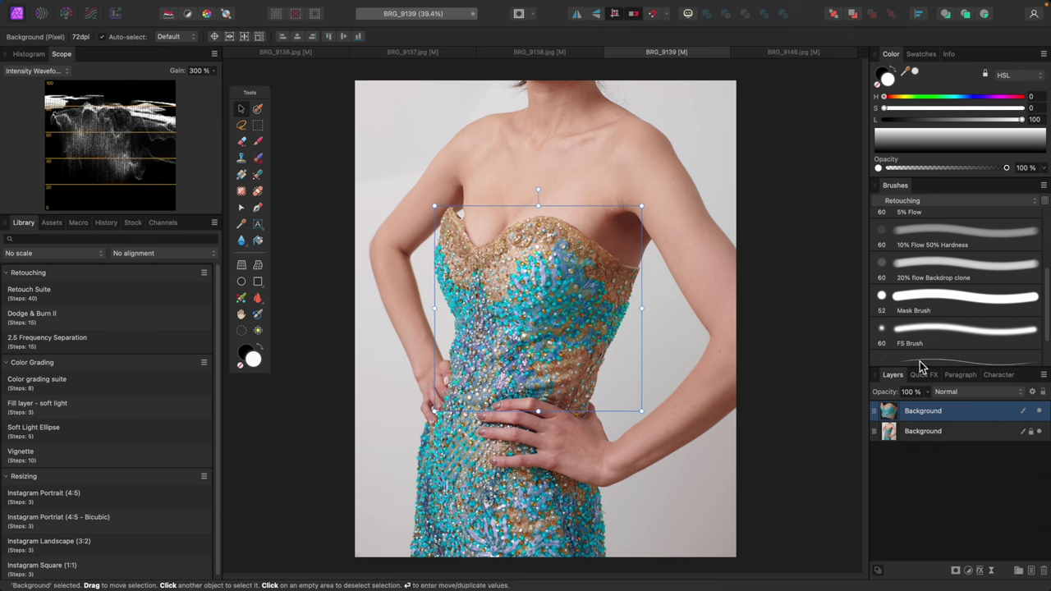
click(940, 432)
click(954, 410)
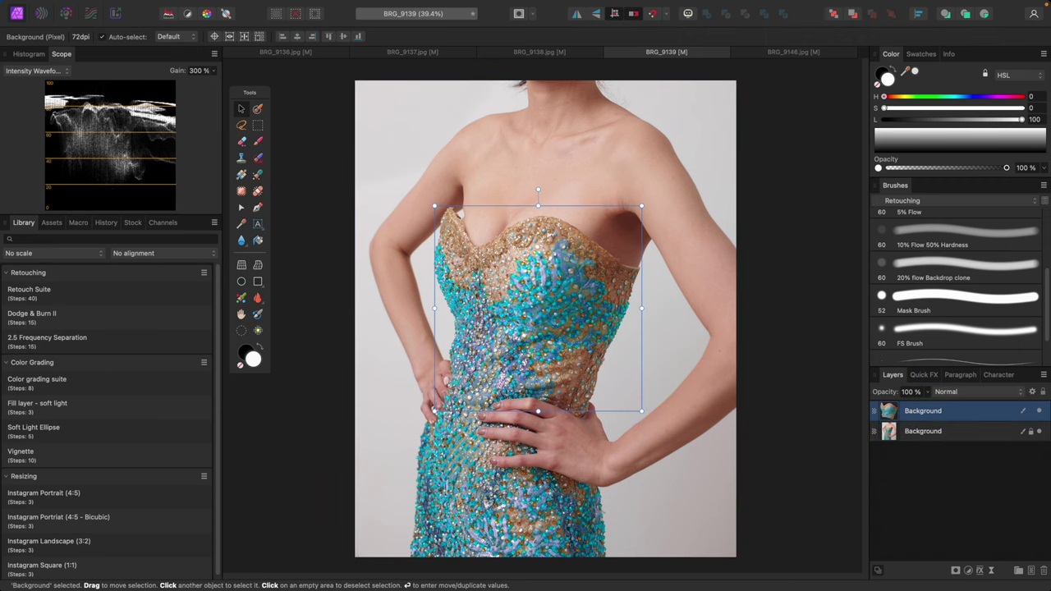
Hide and show the bodice layer without its bounding box to compare the dress fit before and after the move.
click(1039, 412)
key(b)
key(x)
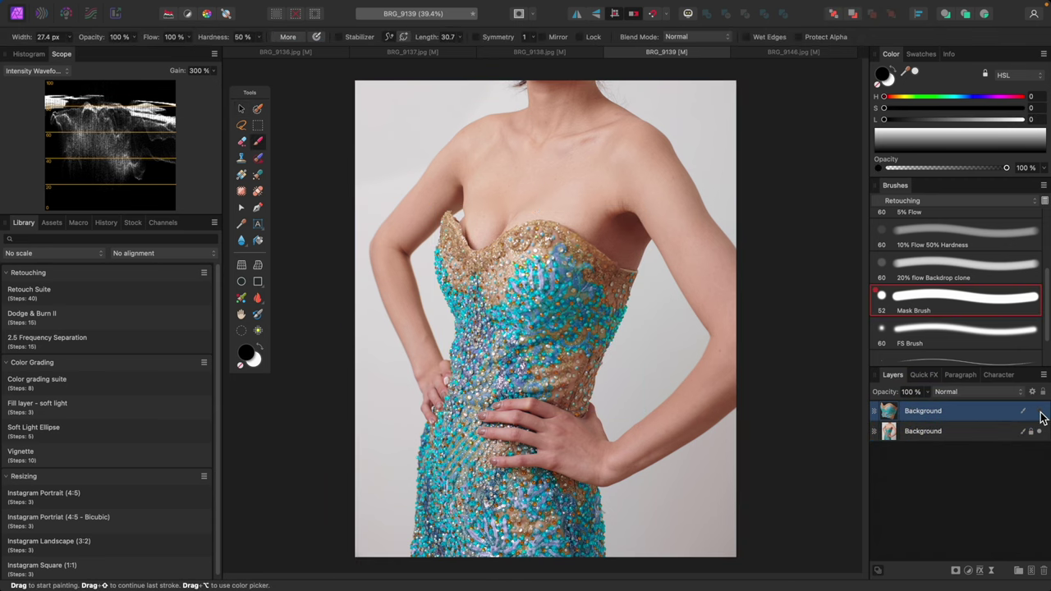
click(1039, 412)
click(1039, 412)
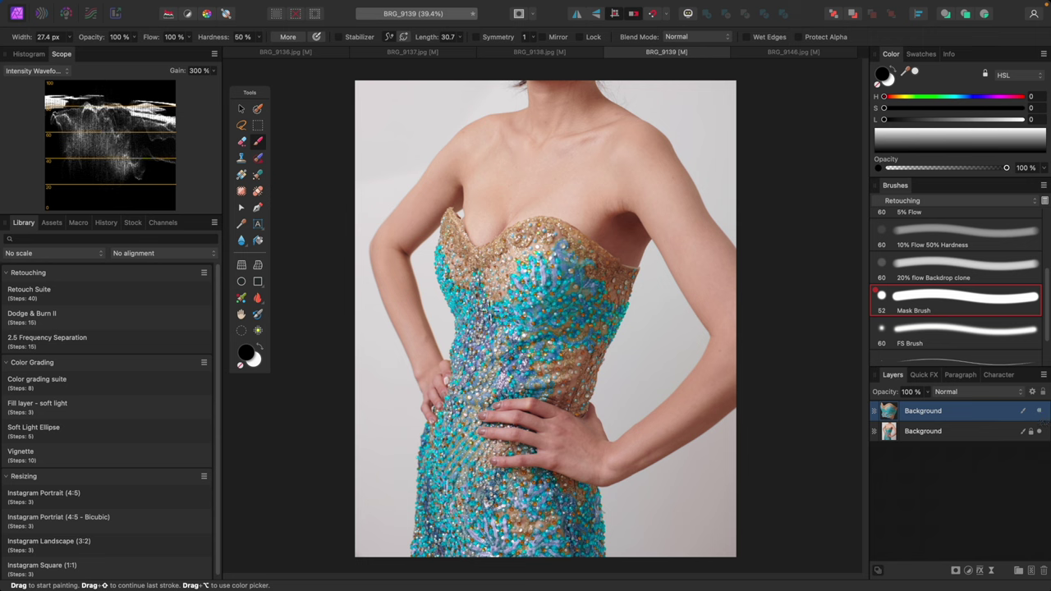
Add an empty pixel layer between the original photo and the bodice cut-out.
click(967, 435)
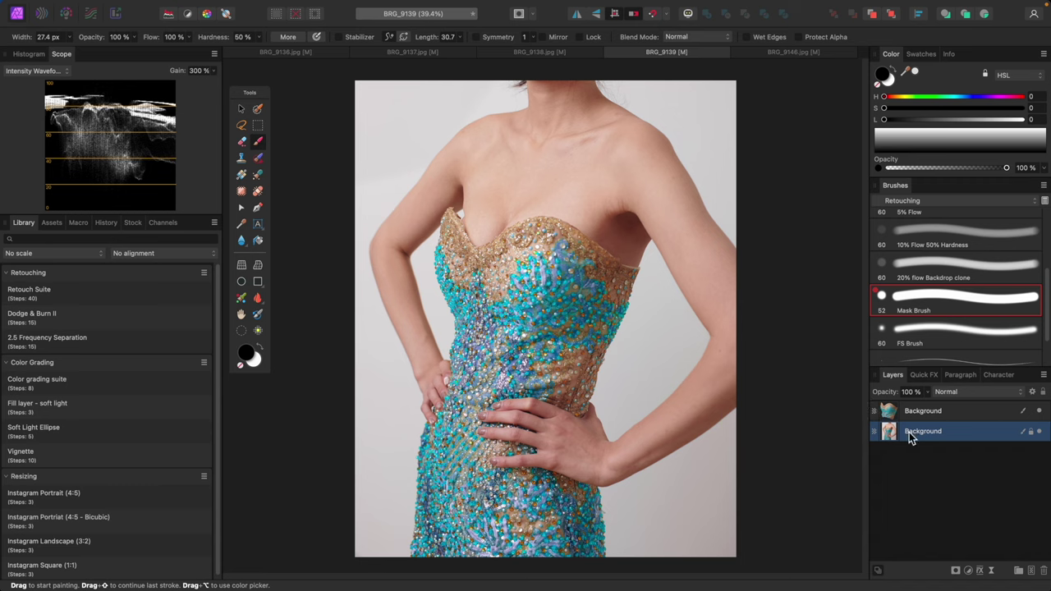
key(v)
key(super+shift+n)
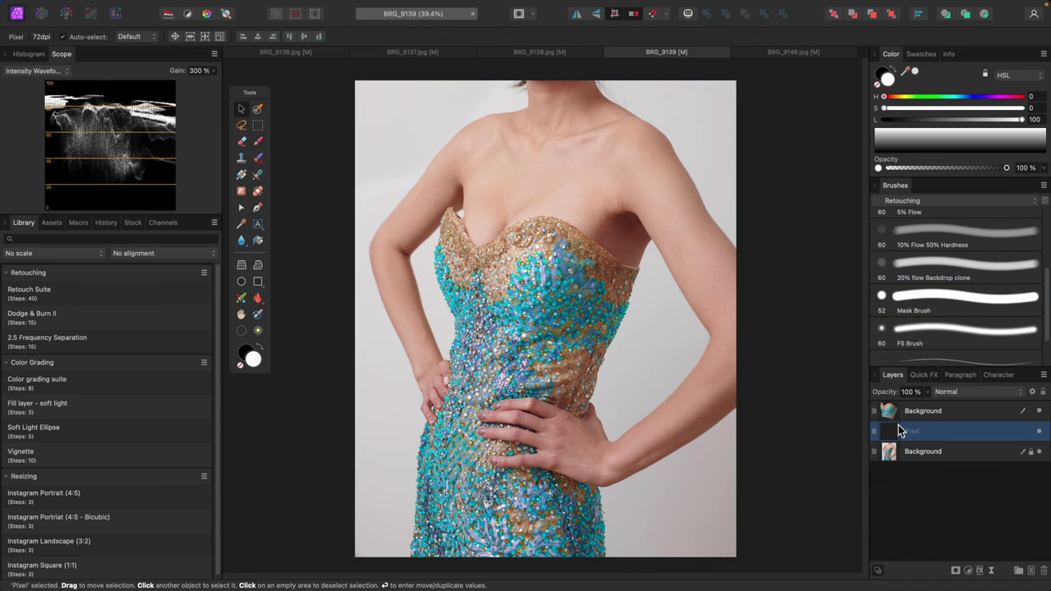
Sample the light grey backdrop beside the left waist and paint it over the original dress edge there with an 83.8 px brush.
scroll(451, 298, up, 3)
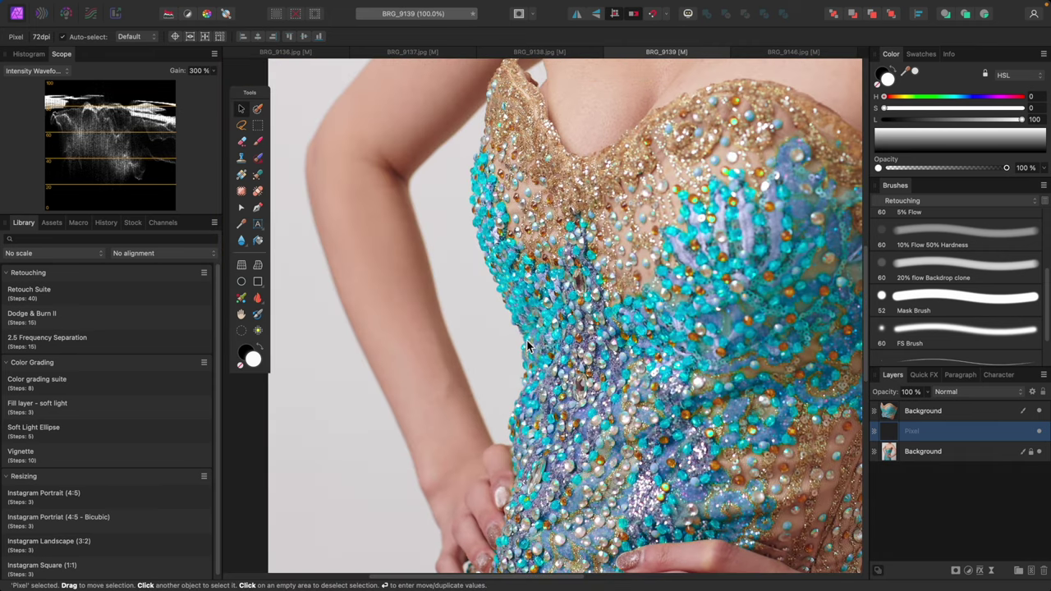
key(b)
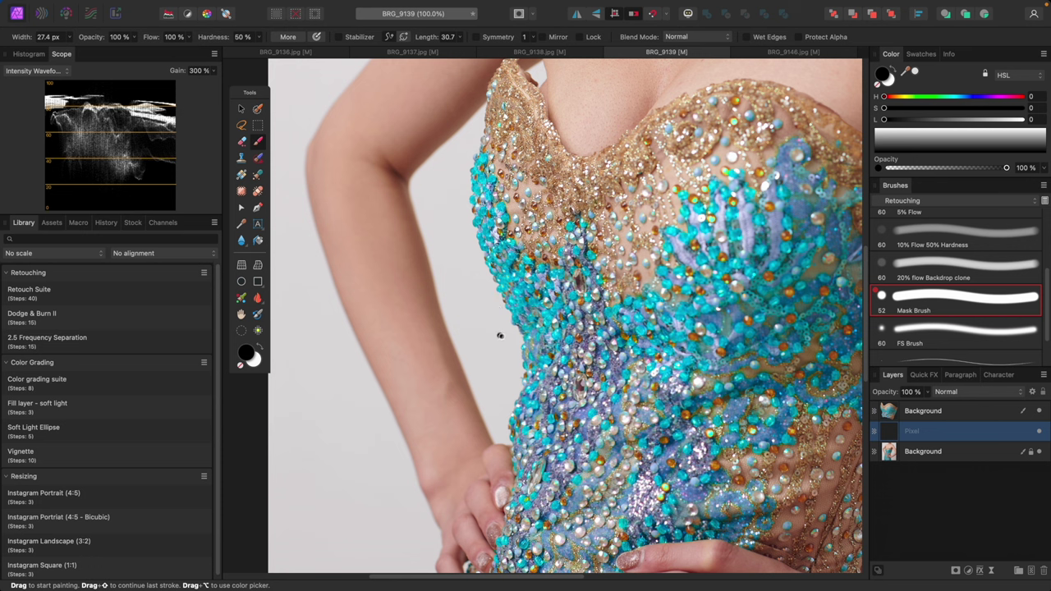
mouse_move(498, 336)
mouse_down()
mouse_move(490, 328)
mouse_move(516, 344)
mouse_up()
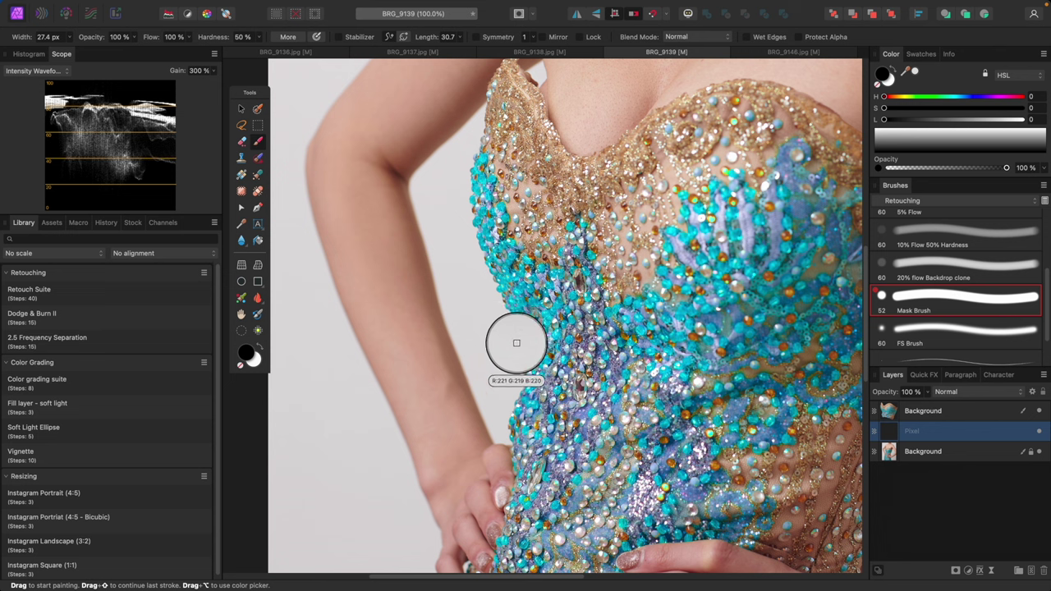
alt+click(517, 343)
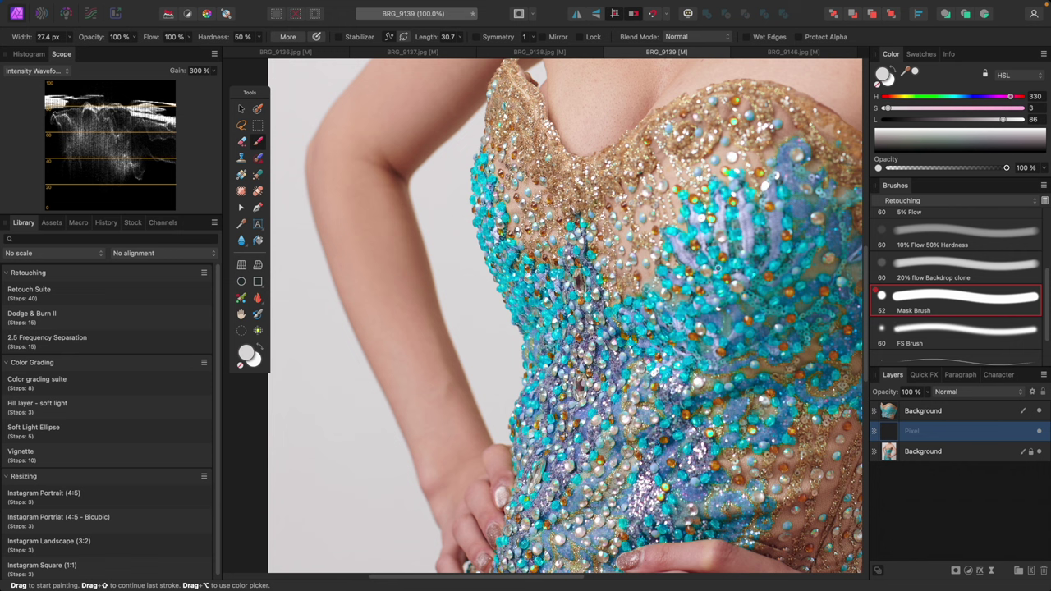
key(])
key(])
mouse_move(519, 387)
mouse_down()
mouse_move(528, 360)
mouse_move(514, 310)
mouse_move(519, 325)
mouse_move(477, 245)
mouse_move(469, 192)
mouse_up()
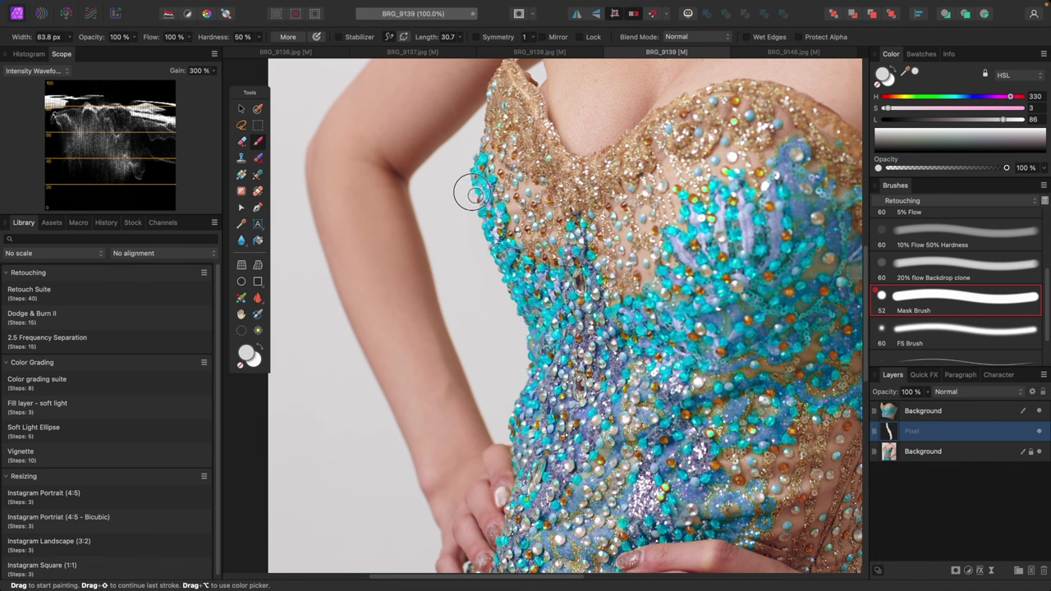
Inspect the left side of the bodice and toggle the Pixel layer's visibility to check the painted backdrop patch.
scroll(476, 225, up, 3)
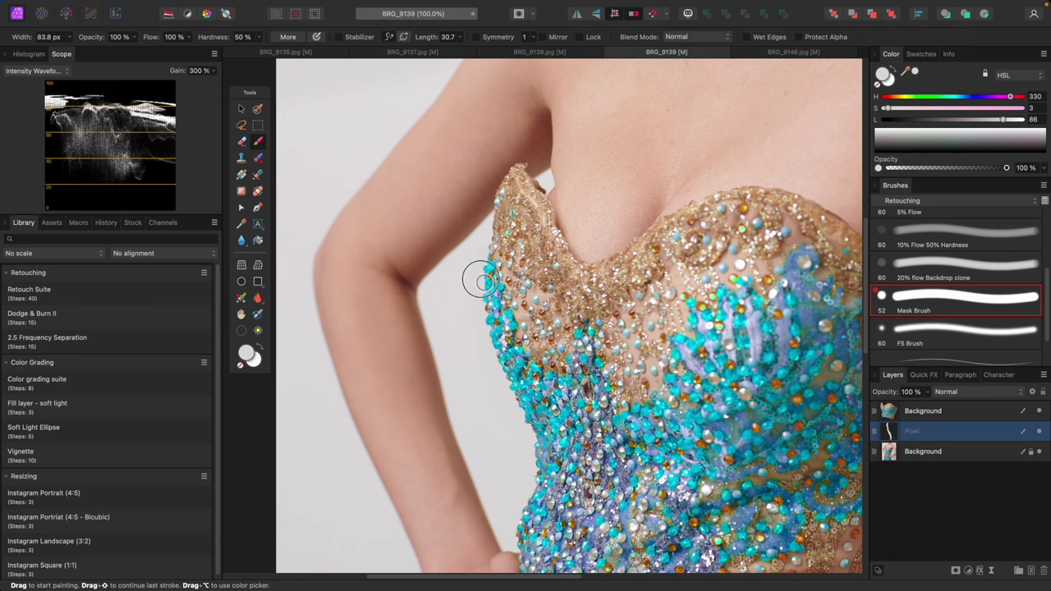
key(space)
drag(523, 459, 509, 351)
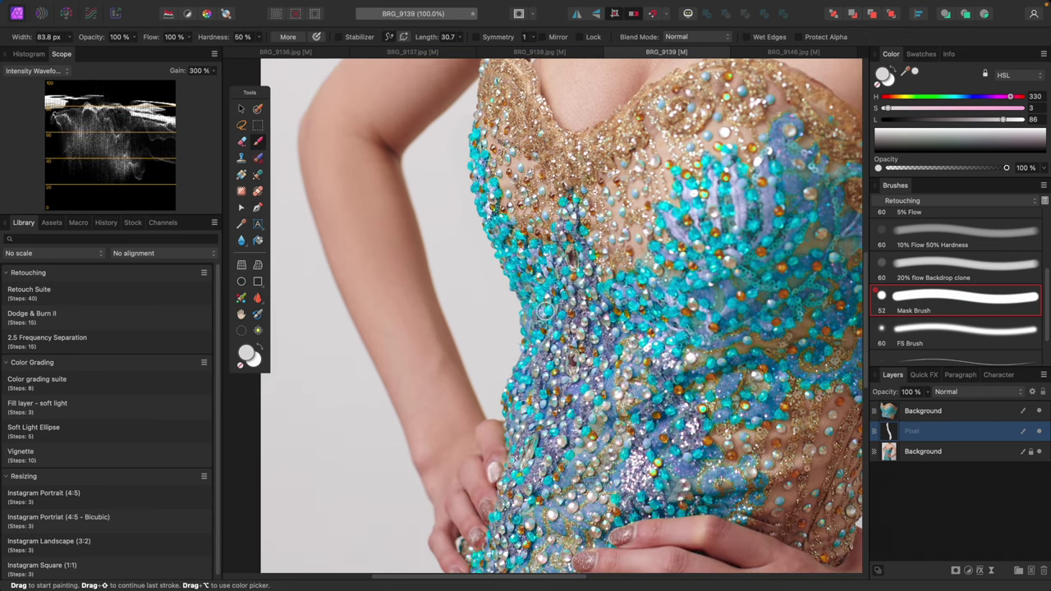
key(super+0)
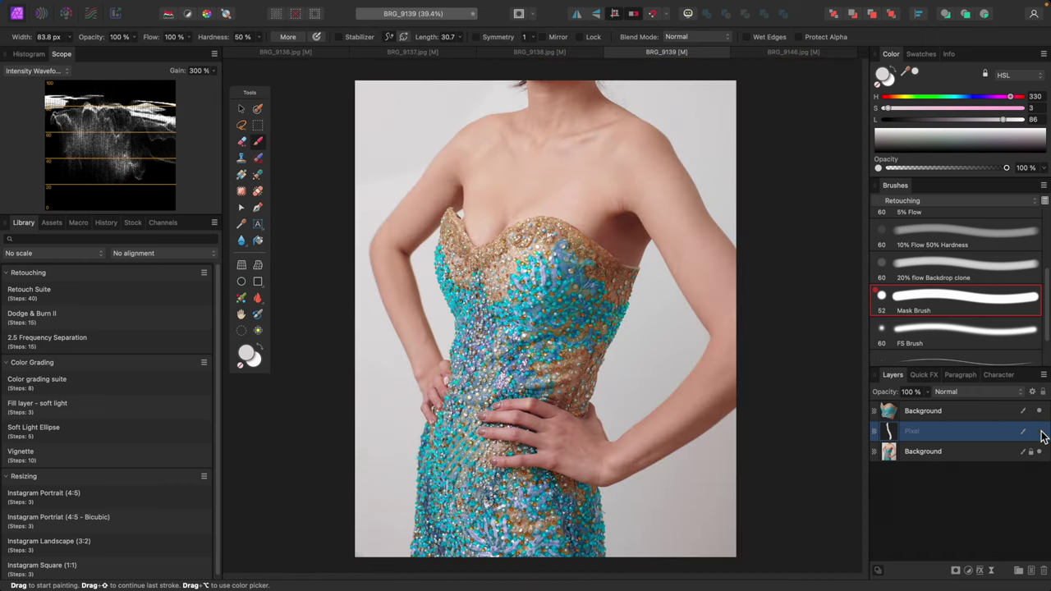
click(1039, 431)
click(1038, 431)
Sample the grey backdrop beside the bodice's right edge and paint it over the original edge down to the waist with a 146.6 px brush.
scroll(769, 368, up, 5)
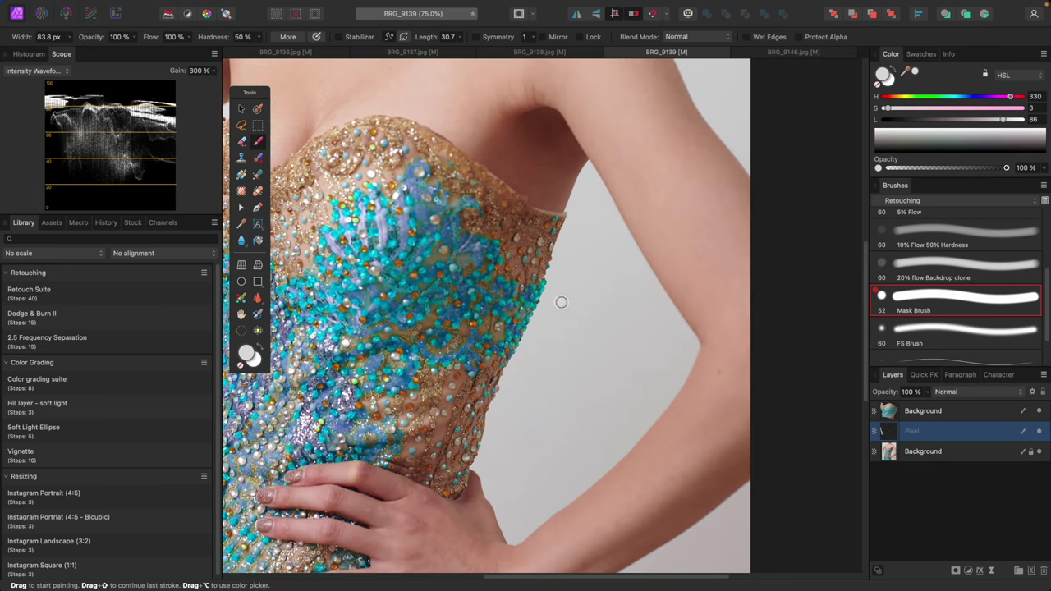
alt+click(555, 293)
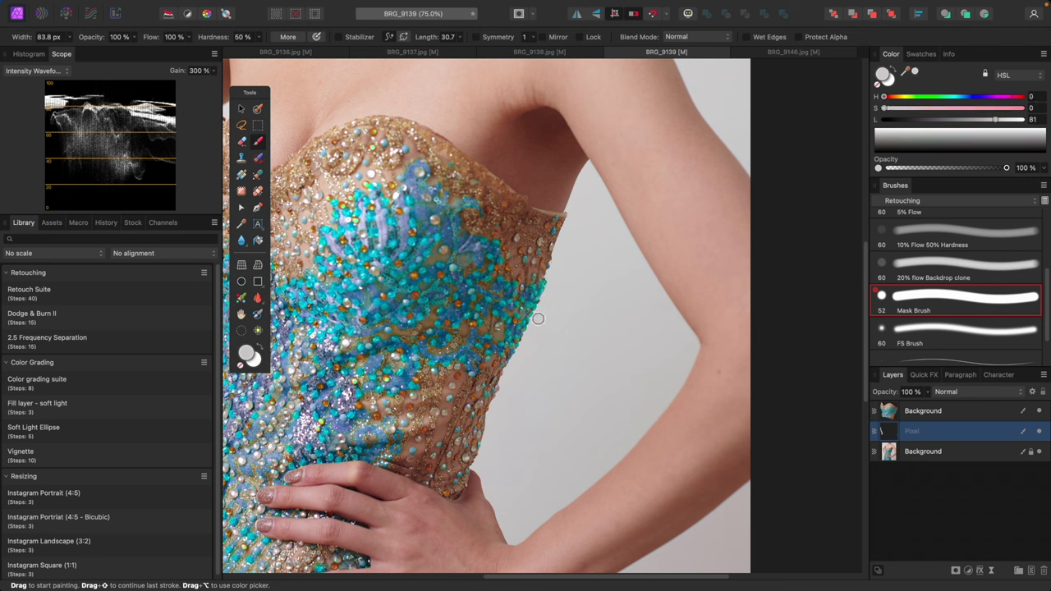
key(])
key(])
key(])
mouse_move(502, 396)
mouse_down()
mouse_move(513, 375)
mouse_move(484, 461)
mouse_up()
key(super+0)
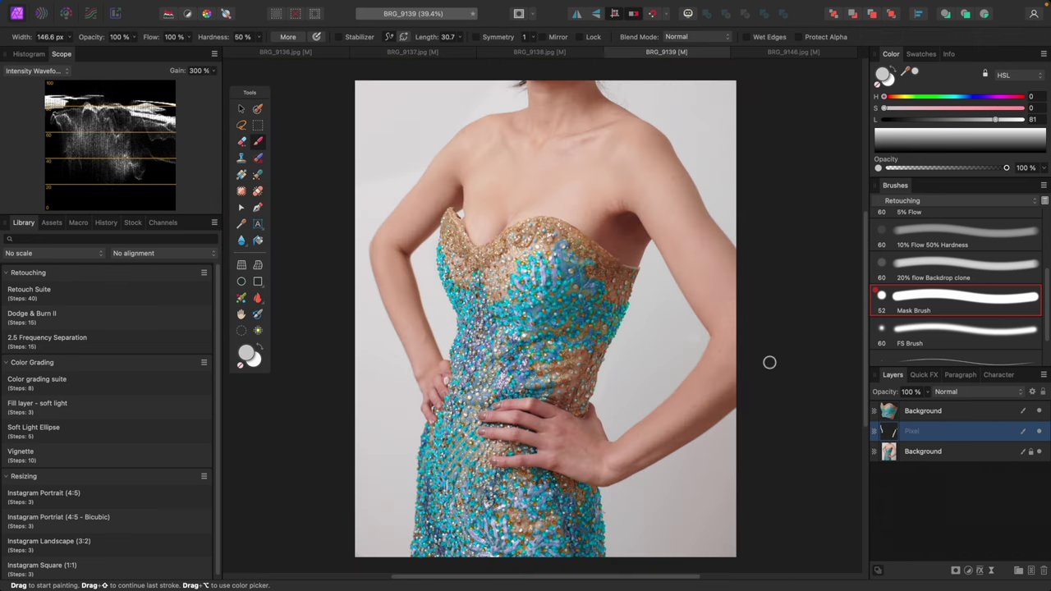
Toggle the Pixel layer's visibility to compare the dress outline with and without the painted backdrop patches.
click(1040, 431)
click(1039, 432)
click(1039, 433)
click(1039, 432)
On the bodice cut-out layer, clone dress texture over the seam above the front hand using the 10% Flow 50% Hardness brush at 23.8 px.
key(super+equal)
key(super+equal)
drag(558, 316, 588, 268)
key(super+equal)
key(super+equal)
drag(684, 484, 638, 256)
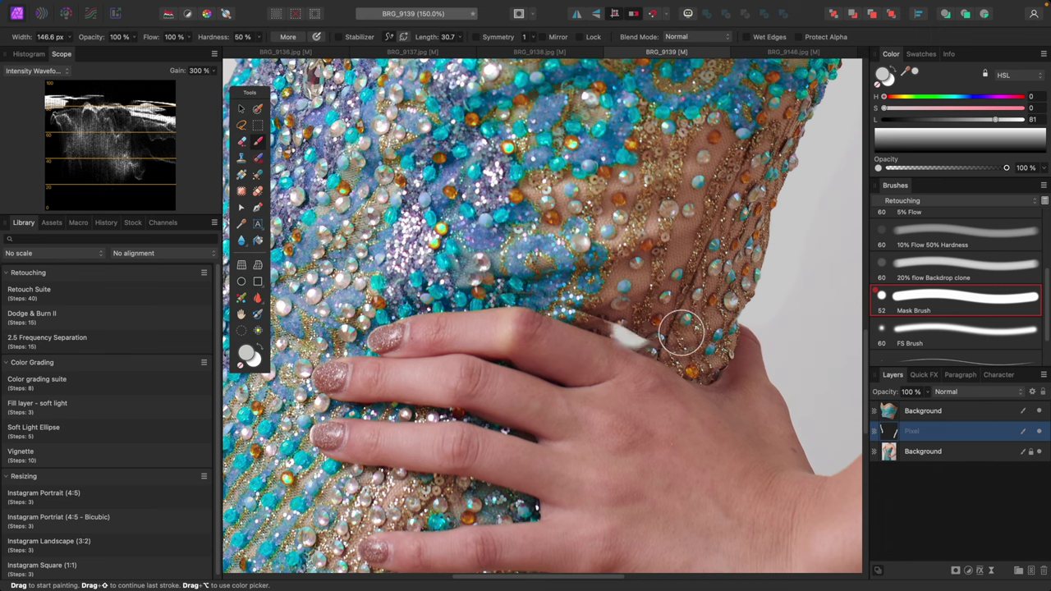
click(949, 414)
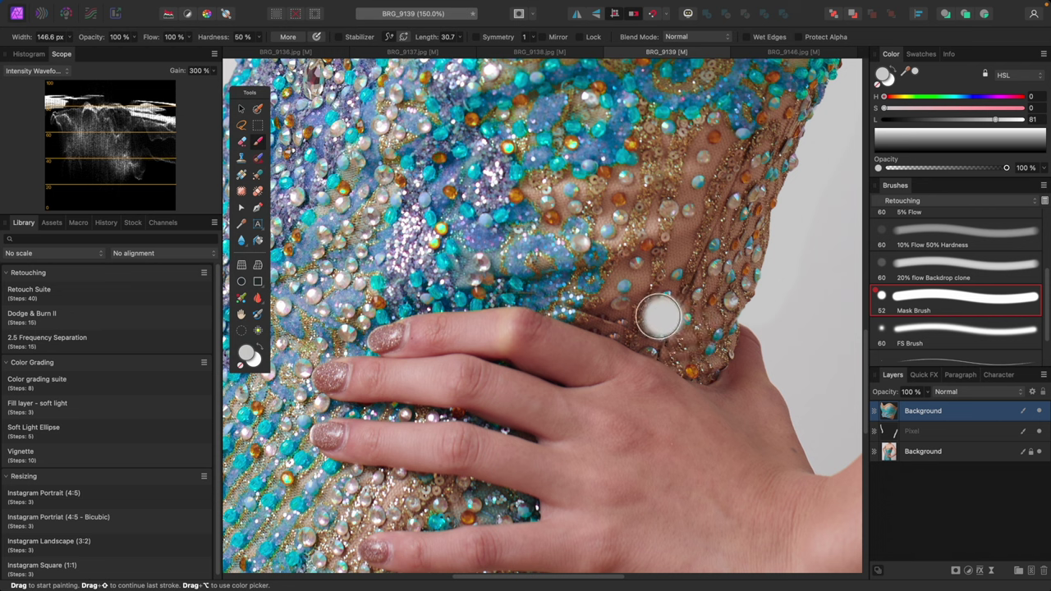
key(c)
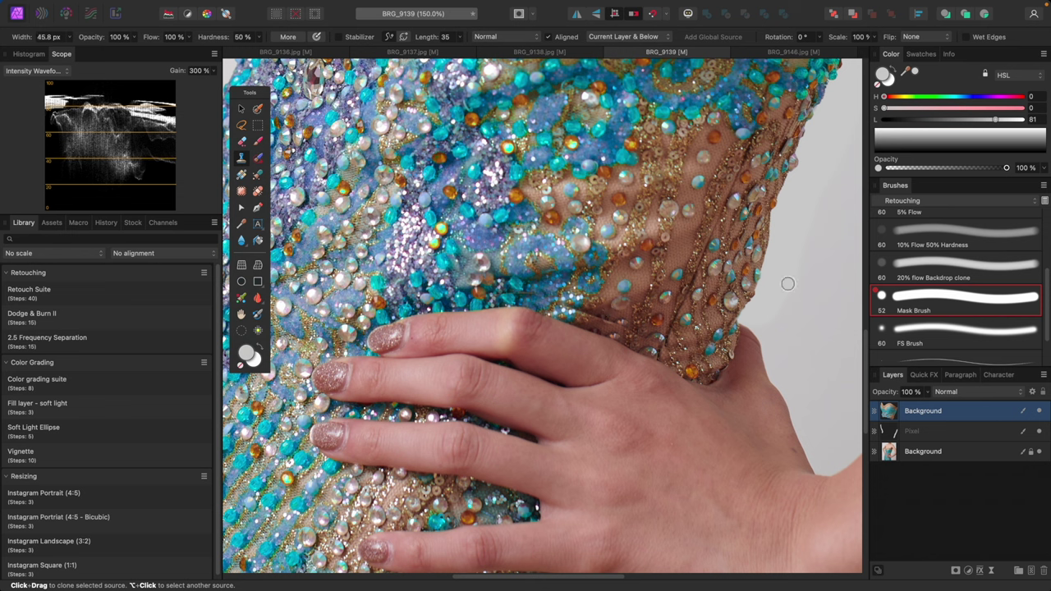
click(986, 248)
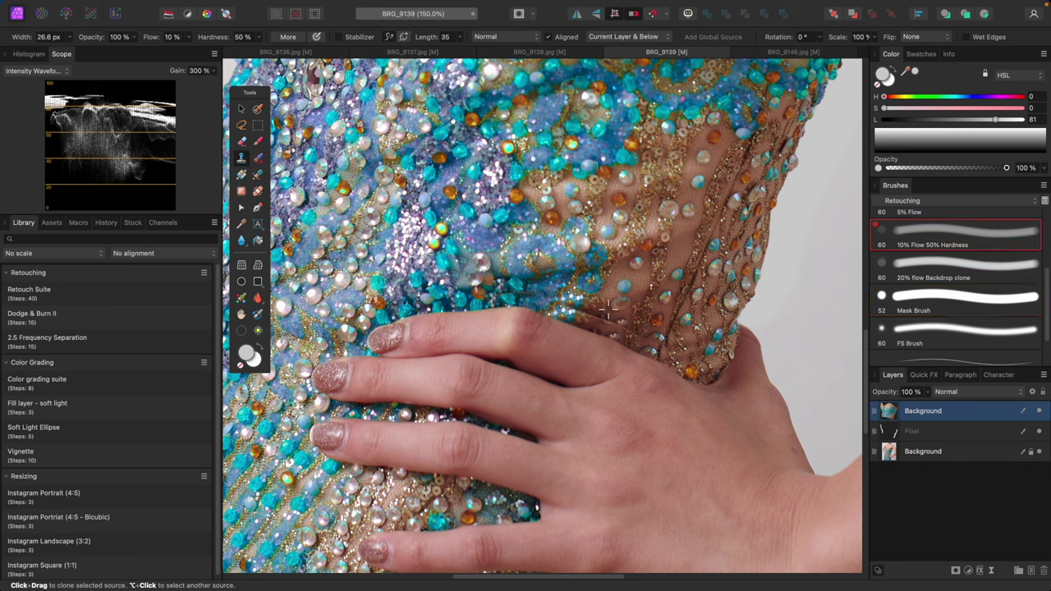
key(])
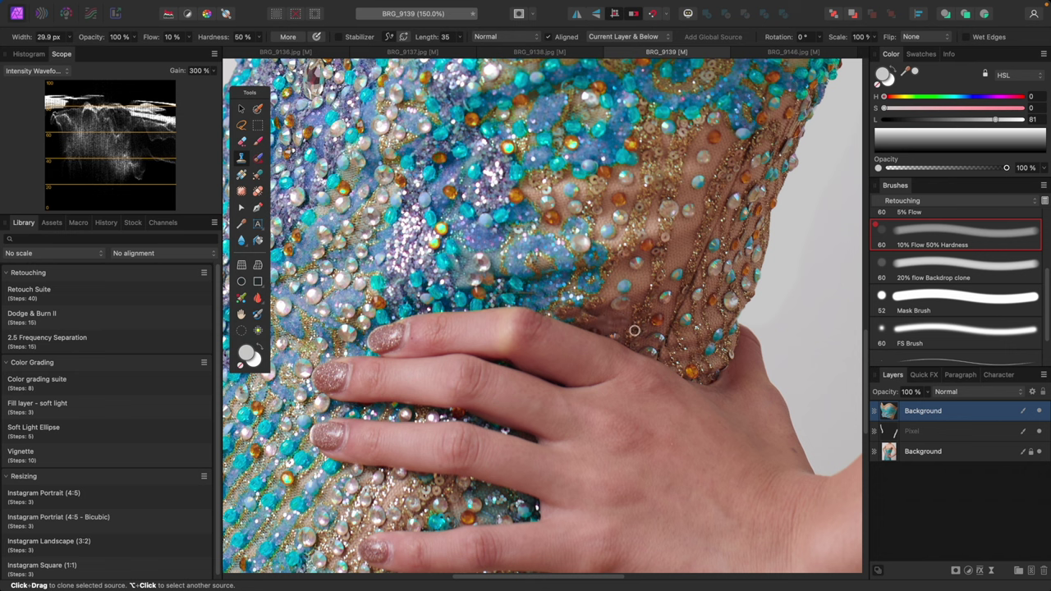
key(bracketright)
key([)
key([)
drag(591, 318, 581, 319)
key(super+0)
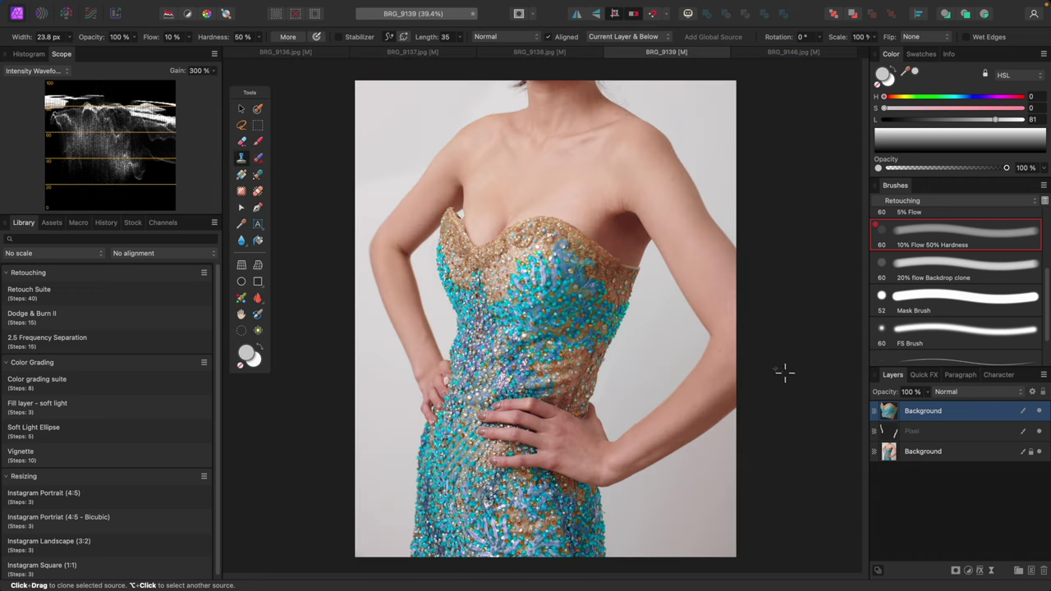
Inspect the dress beside the rear hand and toggle the bodice cut-out's visibility to compare the beadwork there.
key(super+plus)
key(super+plus)
key(super+plus)
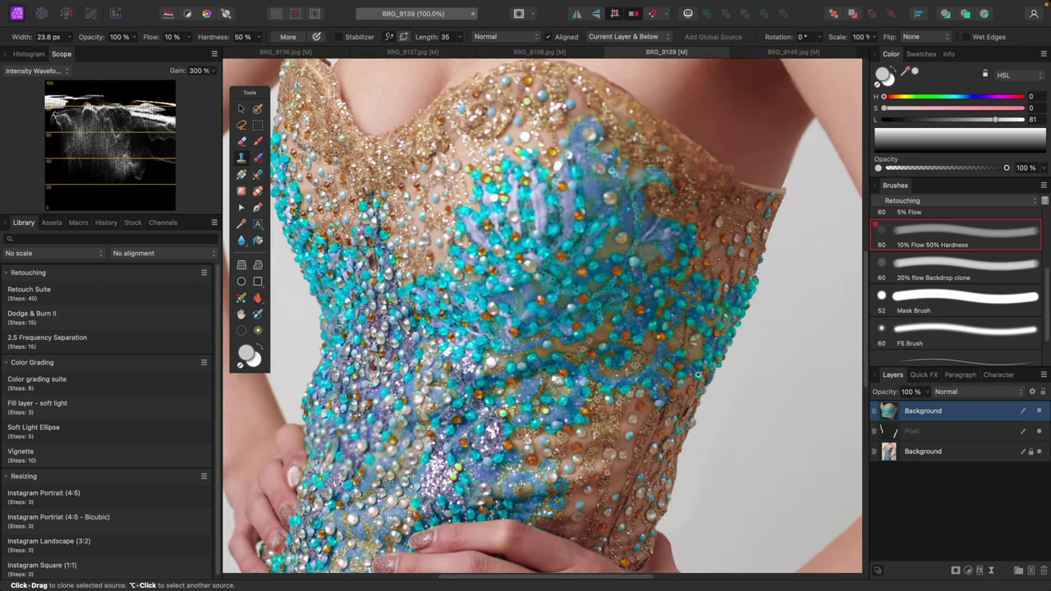
drag(600, 423, 653, 308)
key(super+plus)
drag(423, 338, 719, 344)
scroll(718, 345, up, 2)
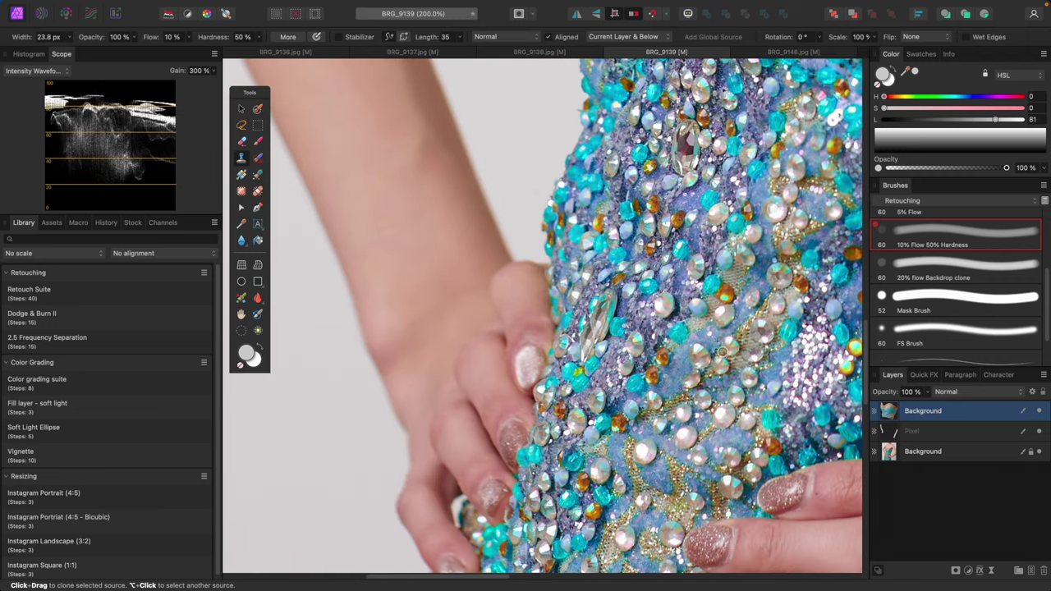
drag(721, 352, 647, 287)
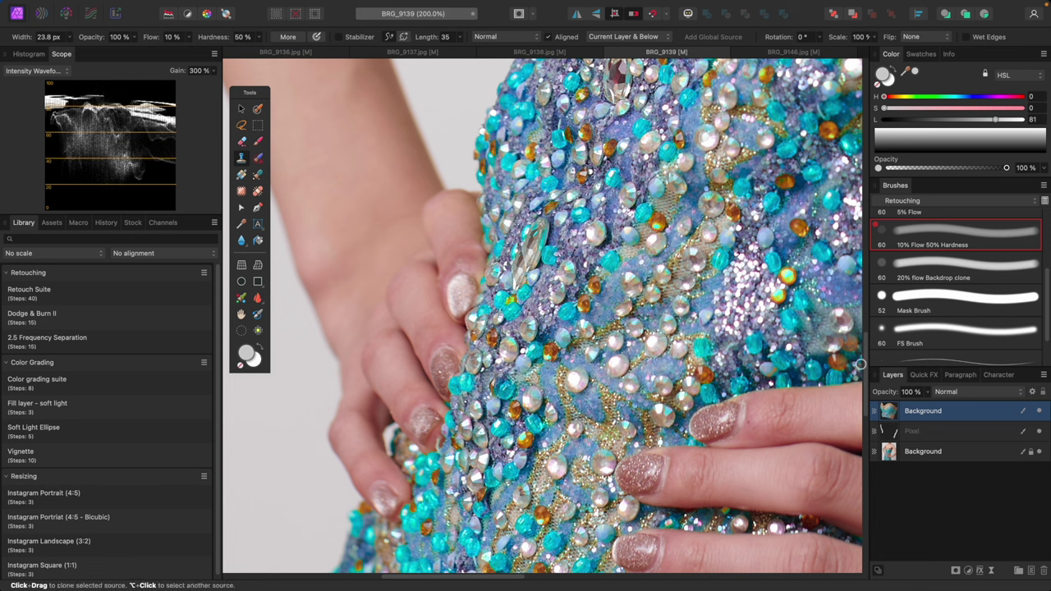
click(1040, 412)
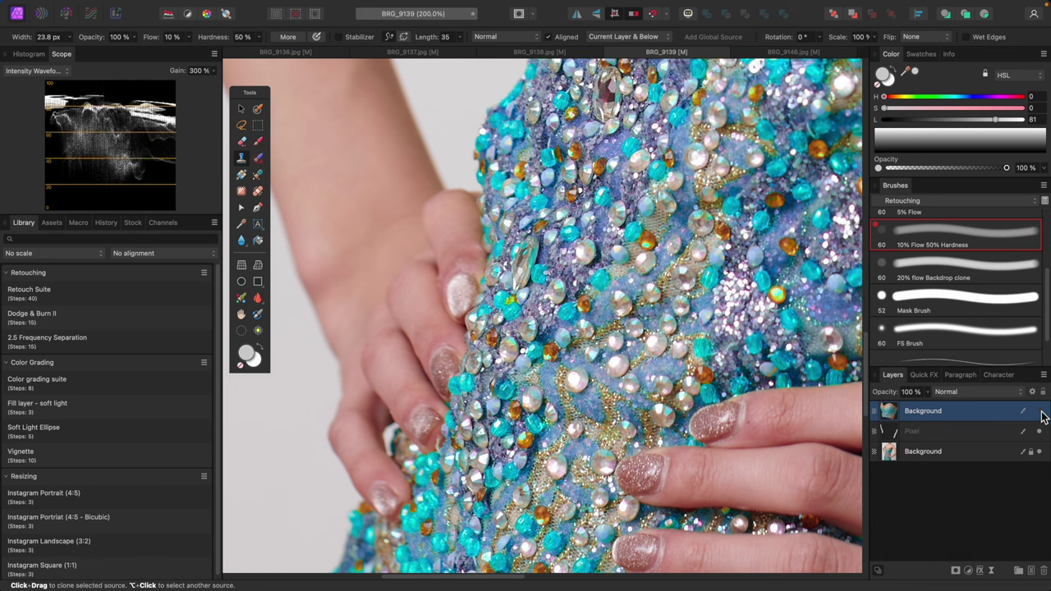
click(1041, 414)
click(1042, 416)
click(1041, 414)
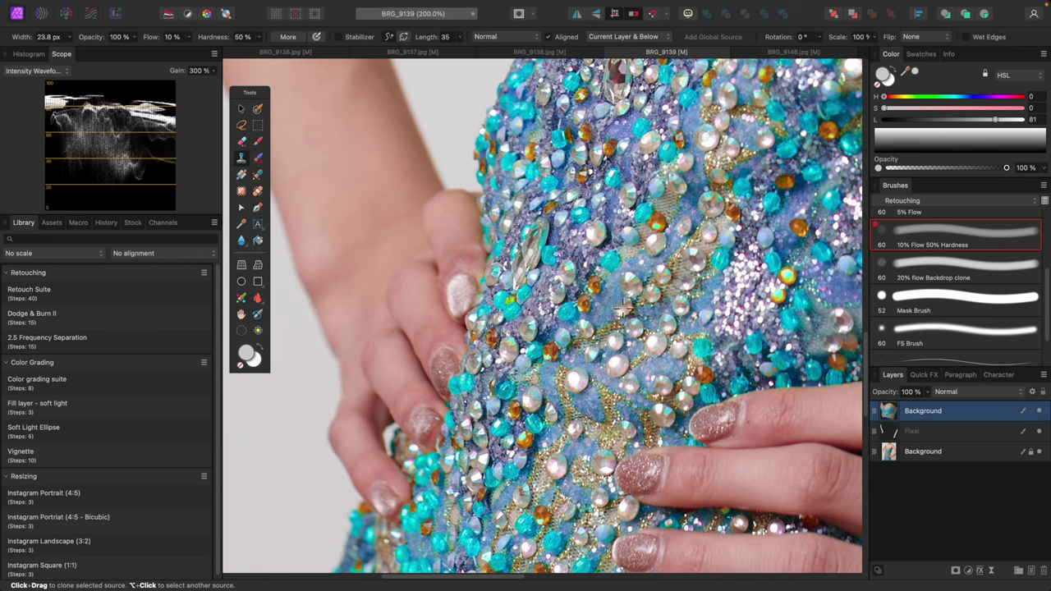
Clone beadwork around the long crystal beside the rear hand with a 16 px brush on the cut-out layer.
key(bracketright)
key(bracketright)
key(bracketleft)
key(bracketleft)
key(bracketleft)
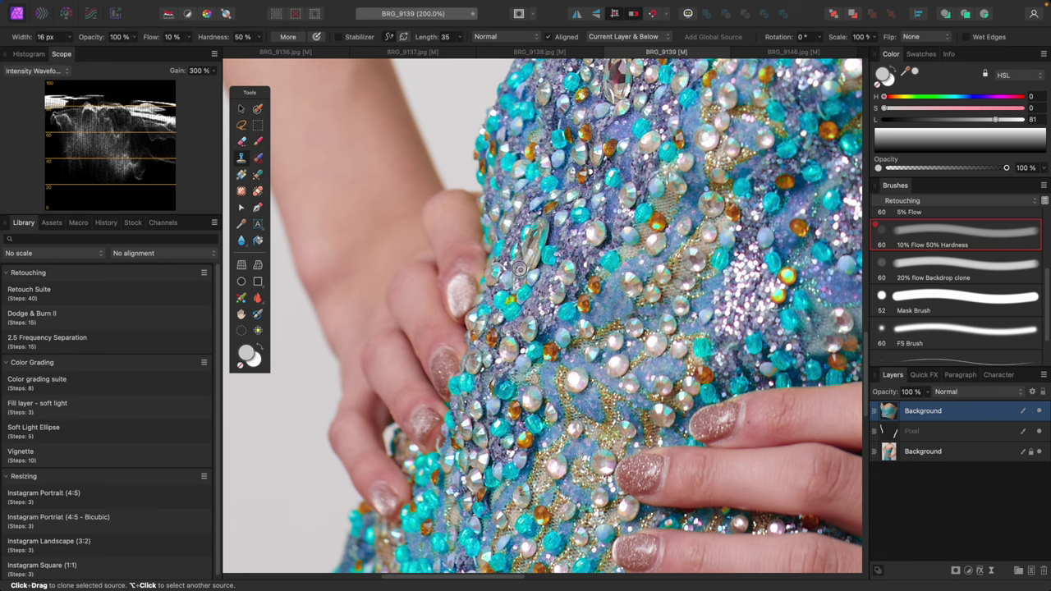
Clone blue sequin texture over the smudged patch above the front hand's fingers using the 20% flow Backdrop clone brush at 22.6 to 29.3 px.
mouse_move(761, 367)
mouse_down()
mouse_move(546, 325)
mouse_move(542, 313)
mouse_up()
drag(626, 263, 488, 245)
key(period)
click(486, 242)
key(bracketleft)
key(bracketleft)
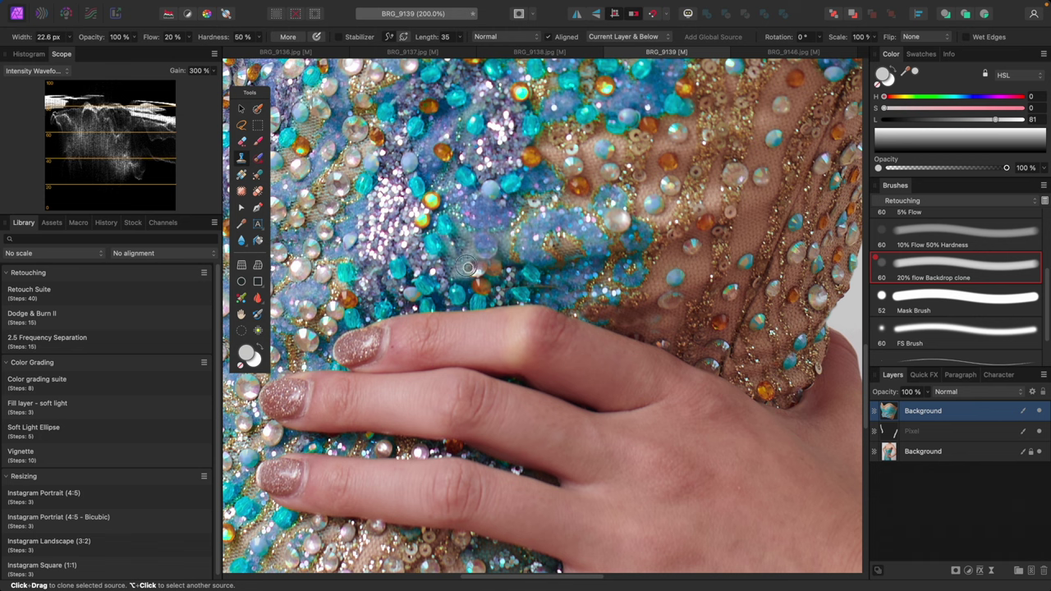
key(super+minus)
key(super+equal)
drag(457, 270, 472, 271)
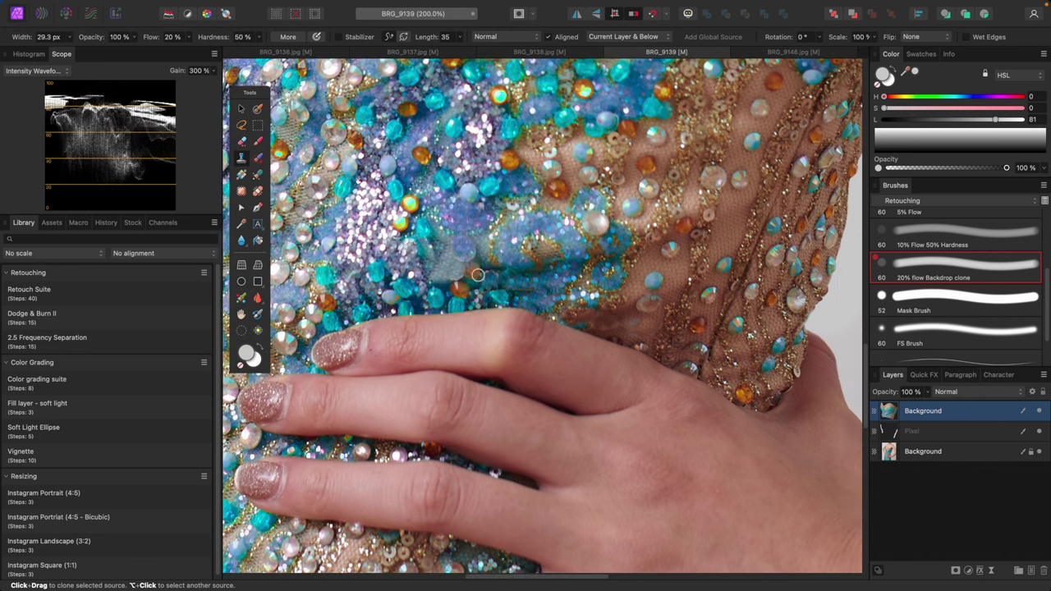
Clone the tan beaded mesh over the seam just above the front hand's knuckles, using brush widths of 34.5 and 17.6 px.
key(super+0)
key(super+2)
drag(714, 335, 536, 335)
key(bracketright)
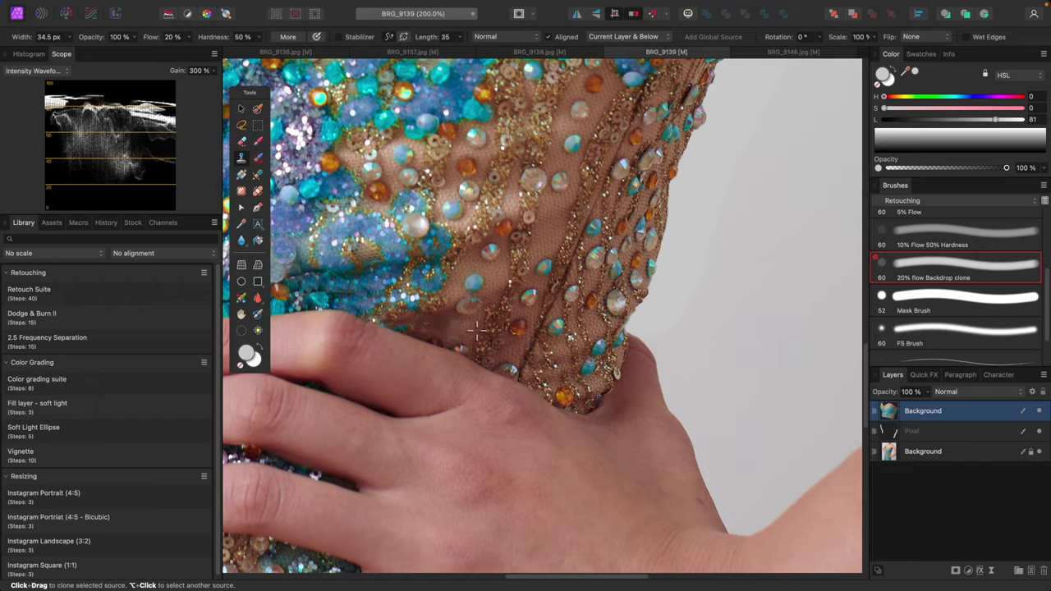
key(super+0)
key(super+2)
key(bracketleft)
key(bracketleft)
key(super+0)
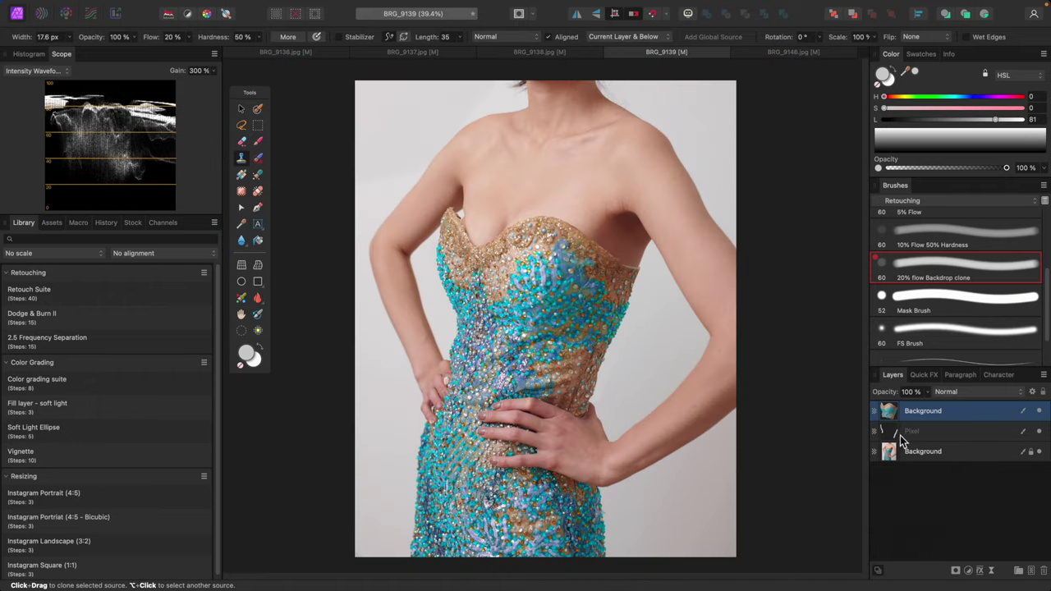
Toggle the bodice cut-out's visibility to compare the whole dress, and examine the beadwork near the rear hand up close.
click(1040, 413)
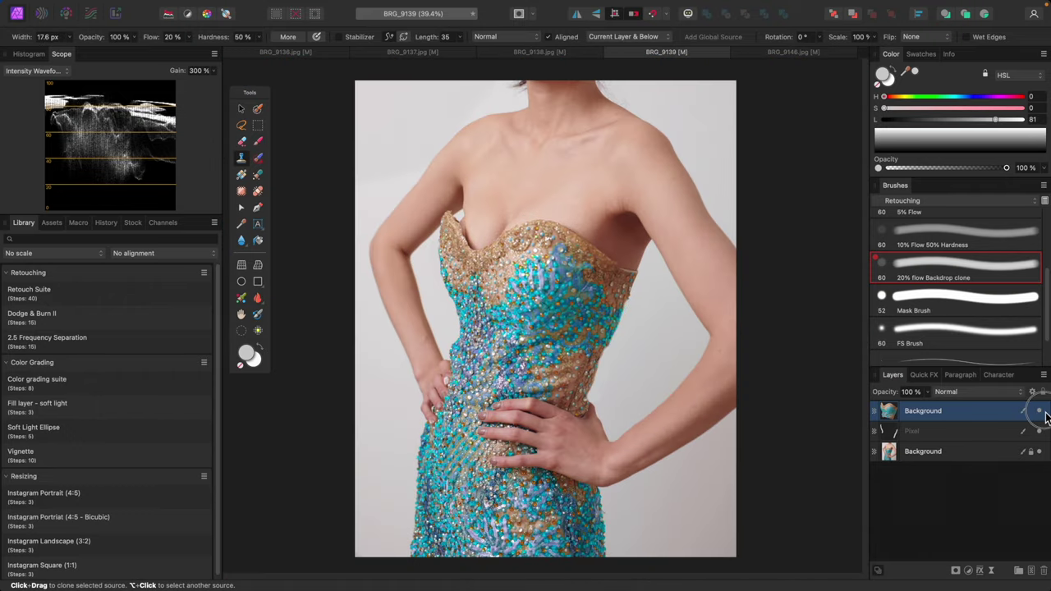
click(1040, 412)
click(1040, 412)
click(1041, 412)
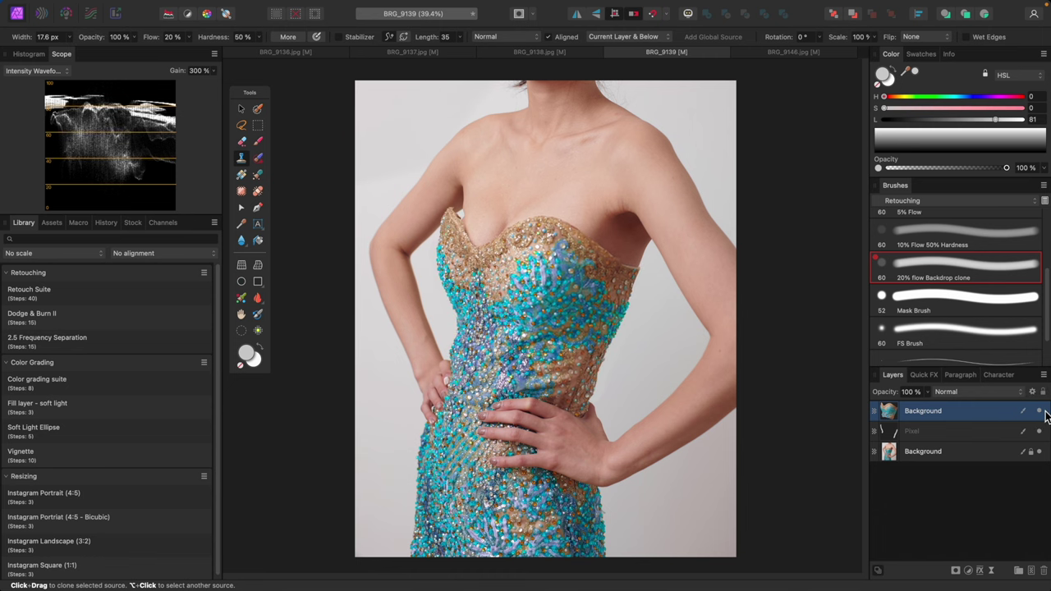
key(super+equal)
key(super+equal)
key(super+equal)
key(super+equal)
drag(328, 462, 694, 314)
key(ctrl+0)
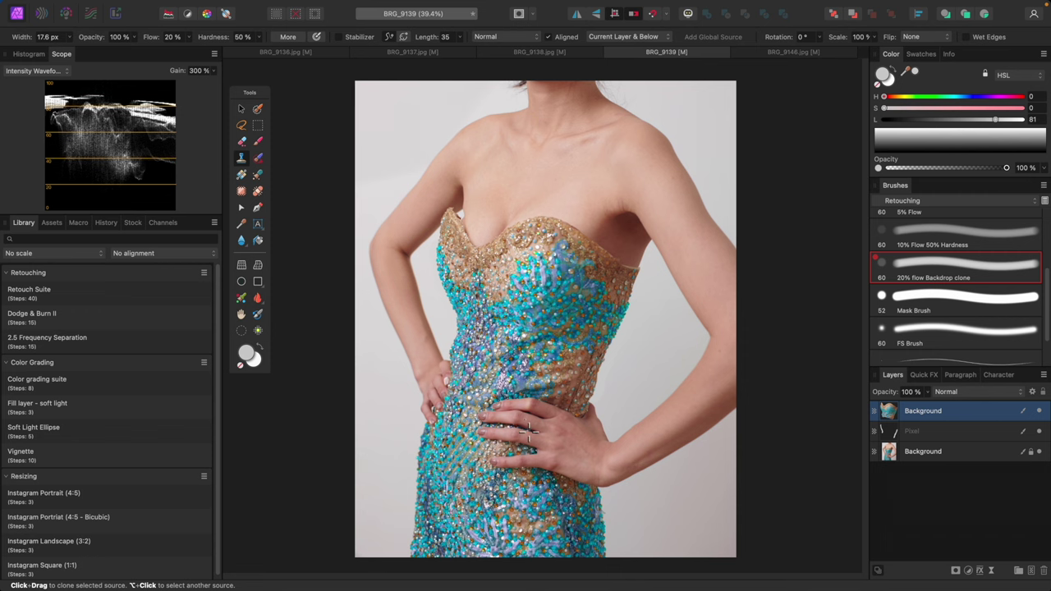
Clone blue sequin texture over the remaining grey patch and dark fold line above the front hand's fingers with a 30.8 px brush.
scroll(528, 430, up, 6)
scroll(461, 321, up, 3)
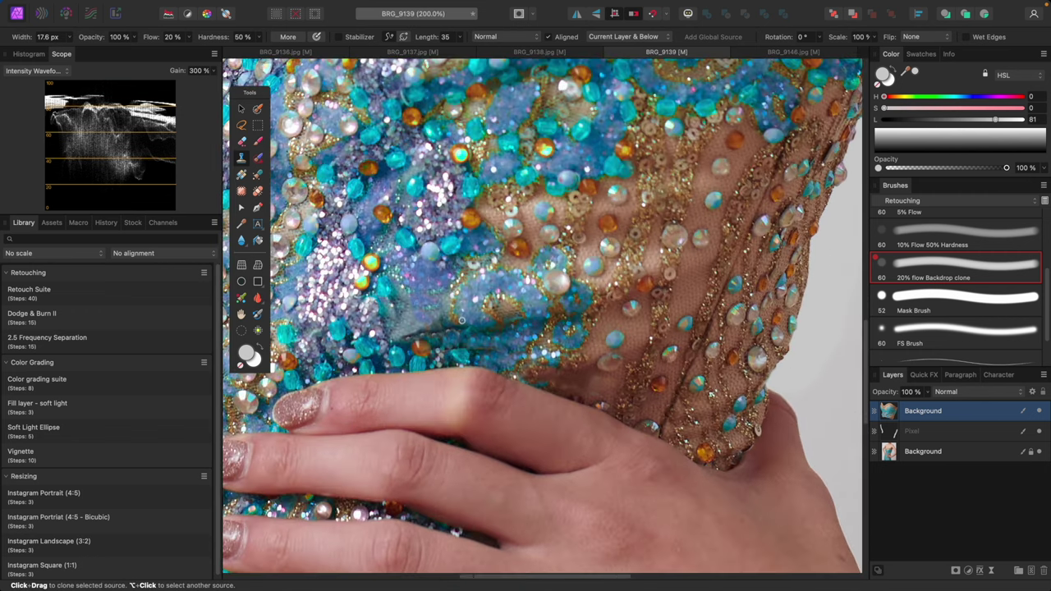
scroll(461, 321, left, 5)
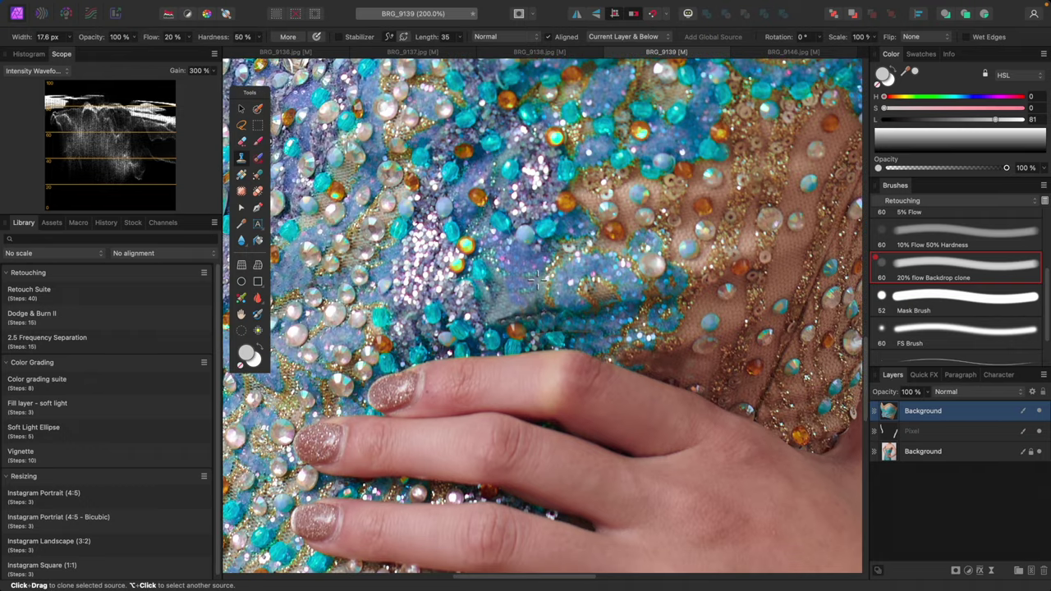
key(bracketright)
key(bracketright)
key(bracketright)
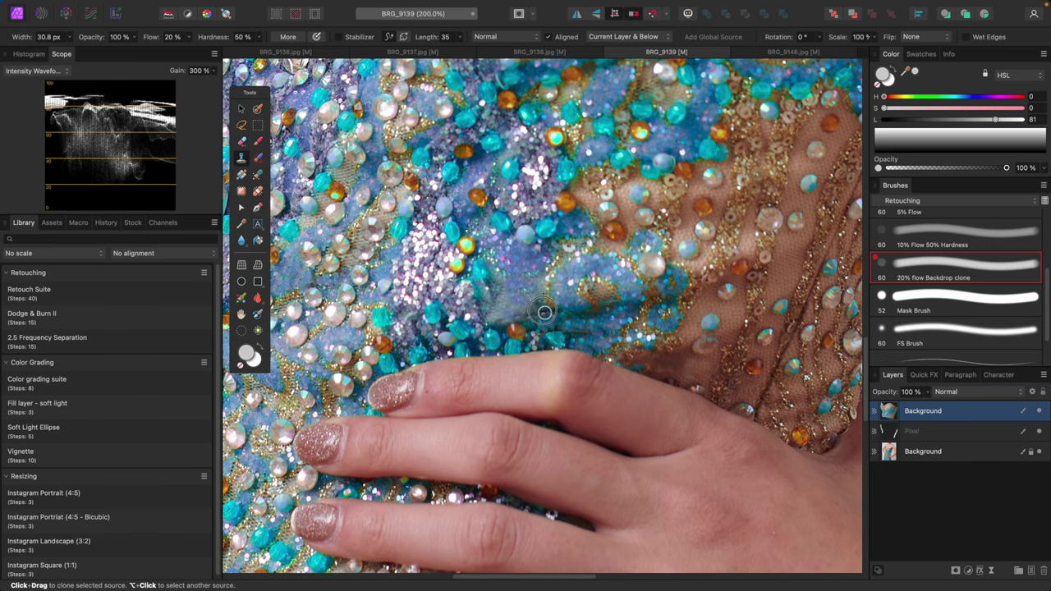
key(super+0)
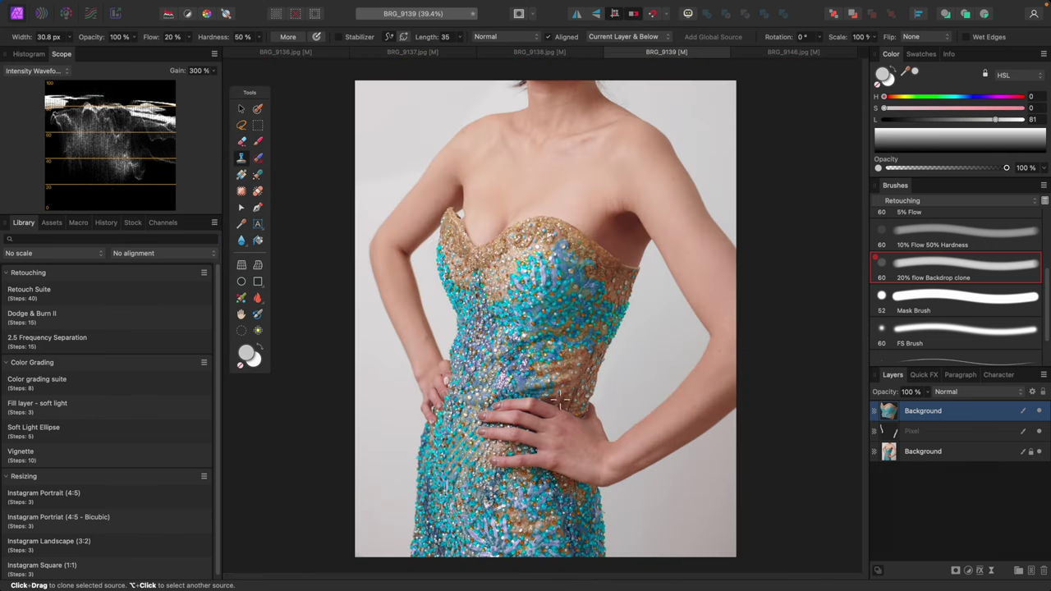
Examine the retouched dress and compare it with the bodice cut-out and the Pixel layer each hidden and shown.
scroll(560, 399, up, 3)
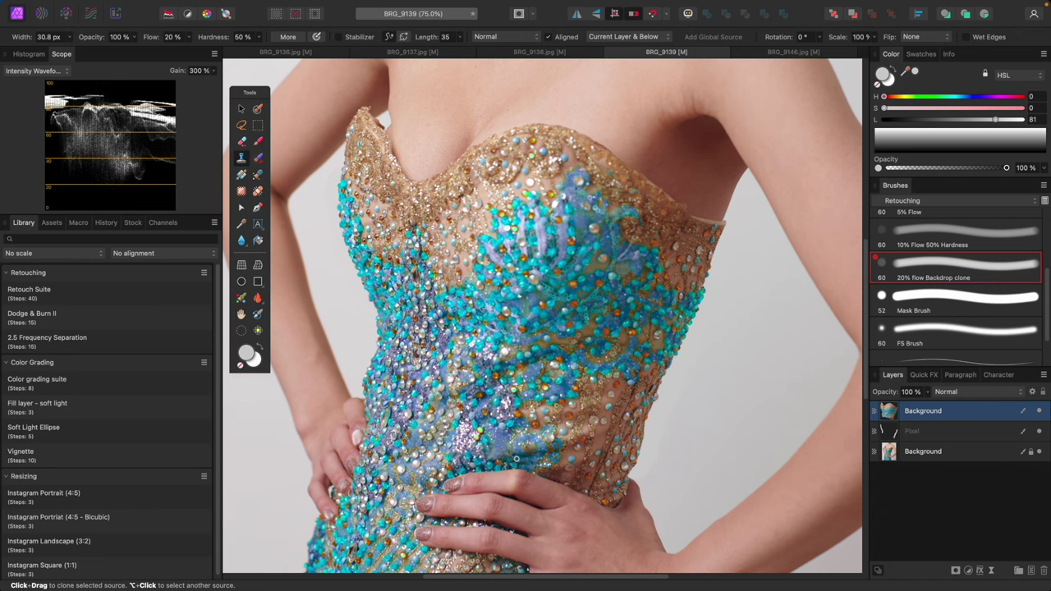
key(super+0)
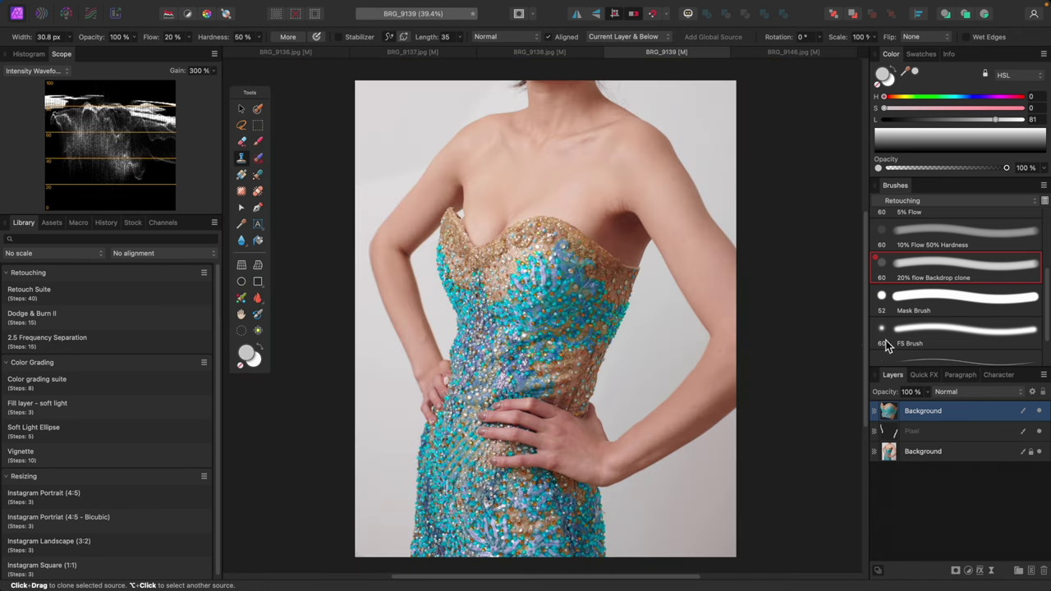
click(1039, 412)
click(1041, 413)
click(1041, 413)
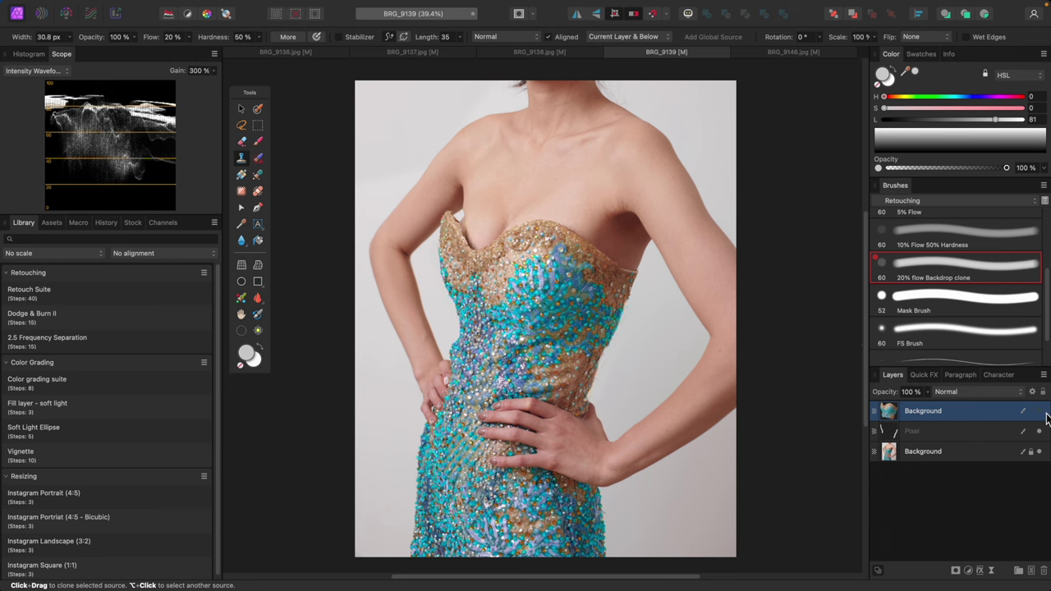
click(1039, 412)
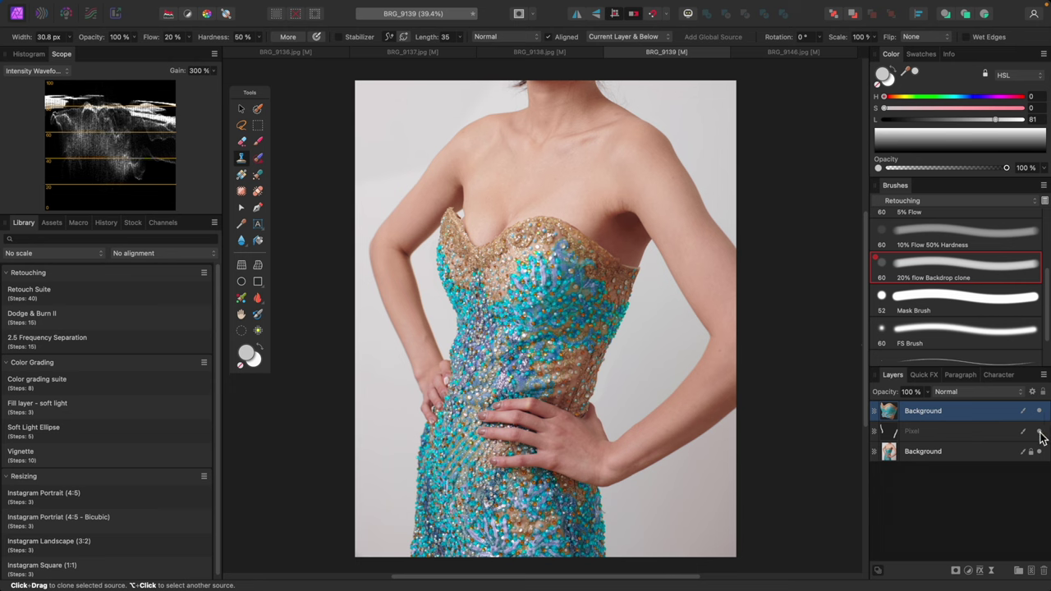
click(1039, 431)
click(1040, 432)
click(1040, 433)
click(1040, 432)
click(1040, 412)
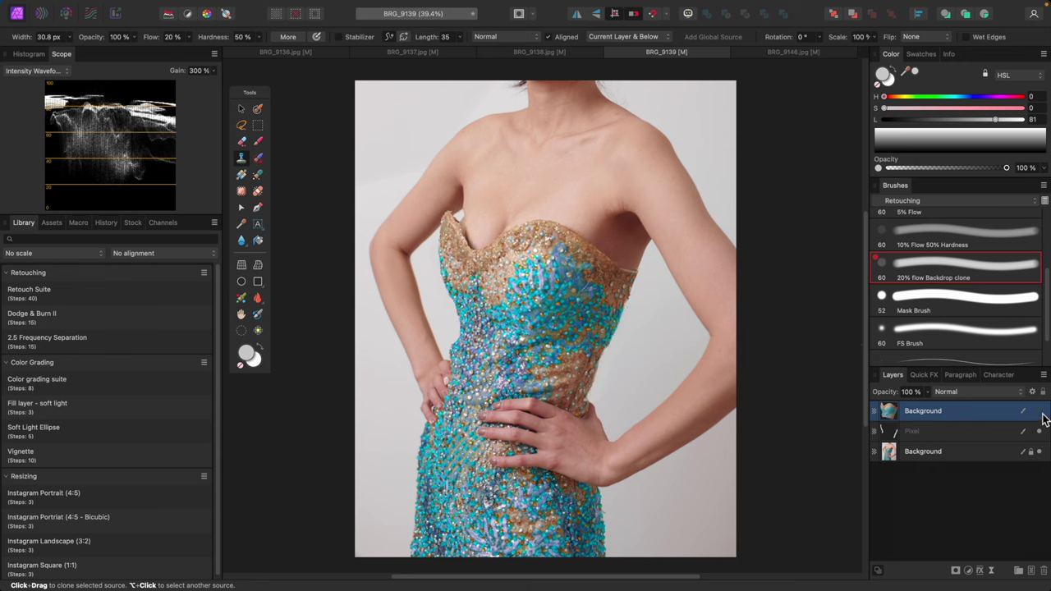
click(1040, 412)
Add a pixel layer above the bodice cut-out and paint backdrop colour sampled between the arm and the bodice along the bust edge.
key(super+plus)
key(super+plus)
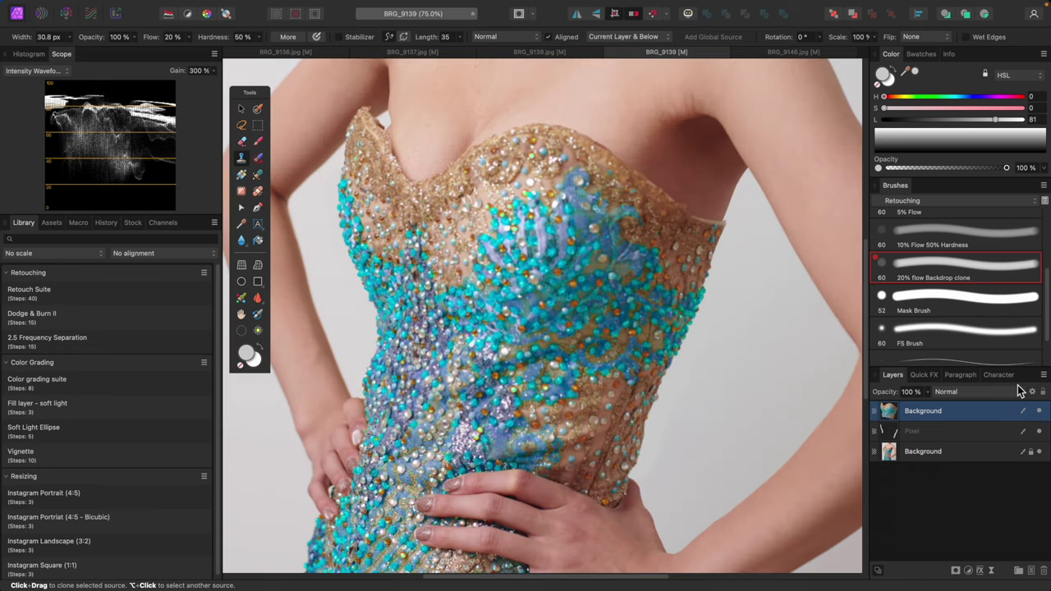
drag(448, 143, 587, 281)
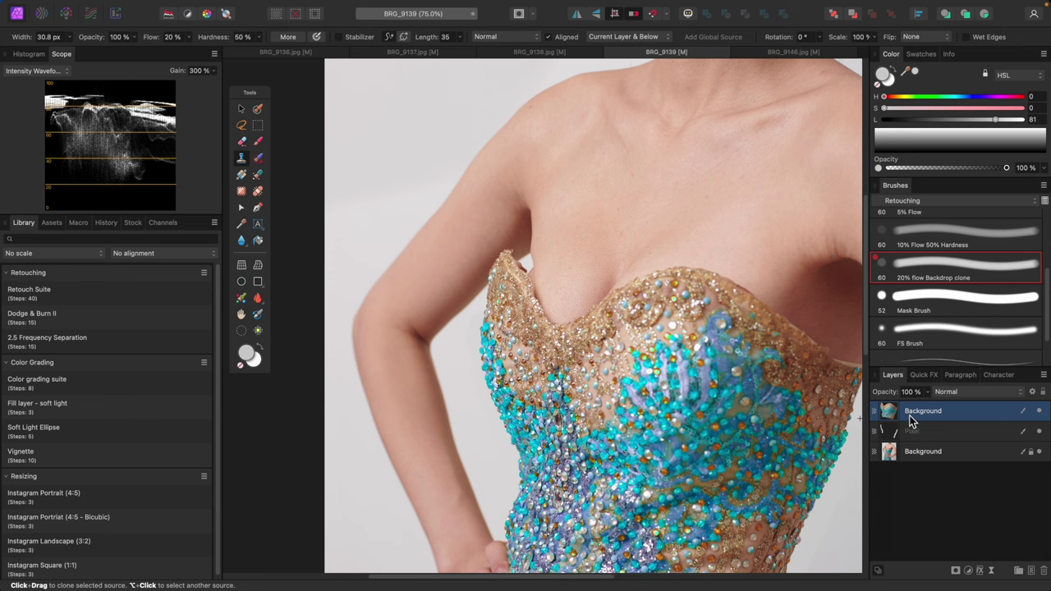
key(super+shift+n)
key(super+equal)
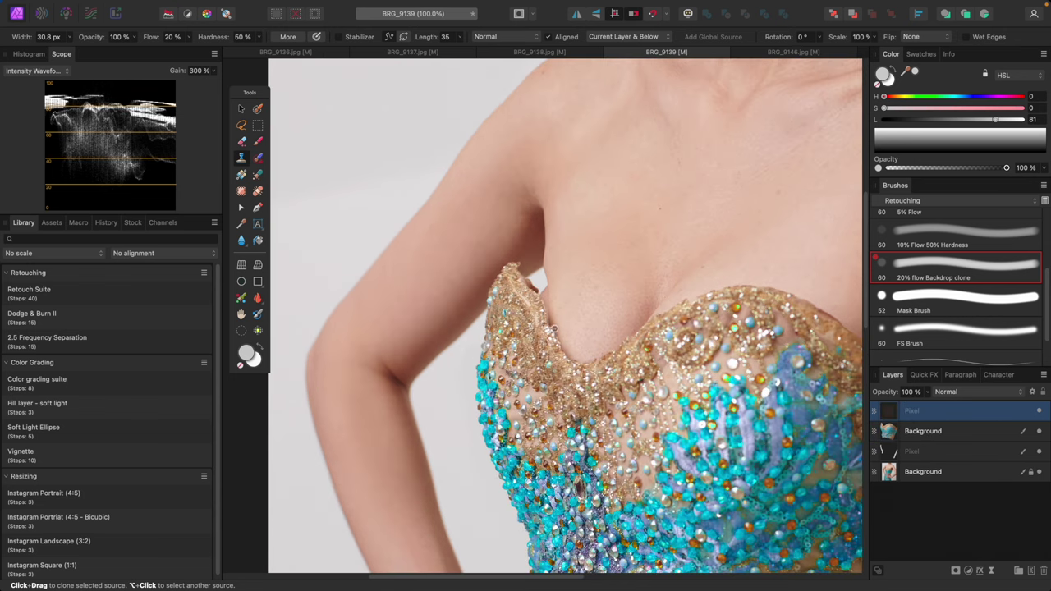
key(b)
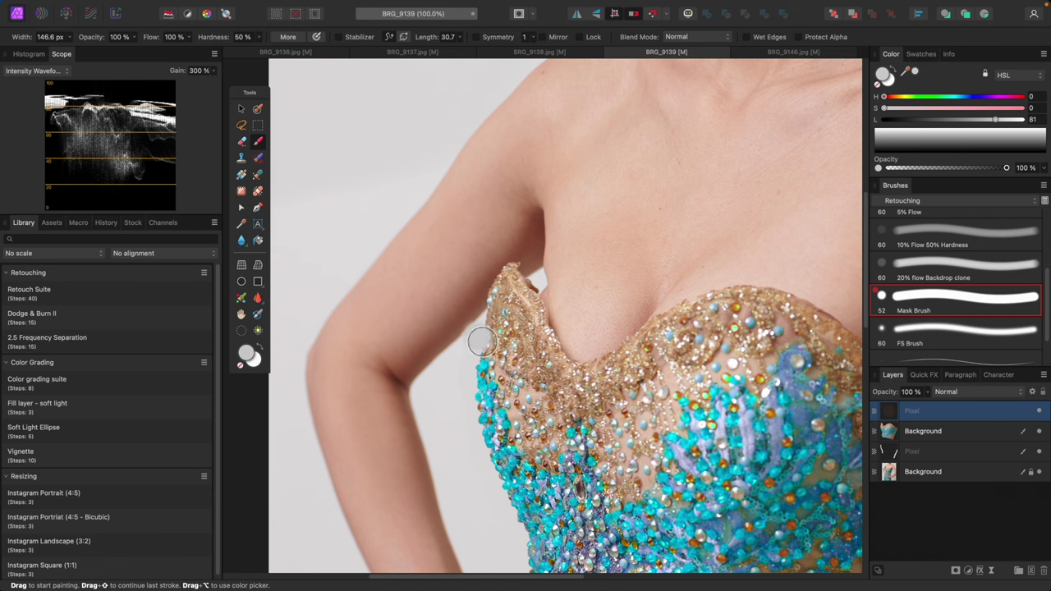
alt+click(483, 324)
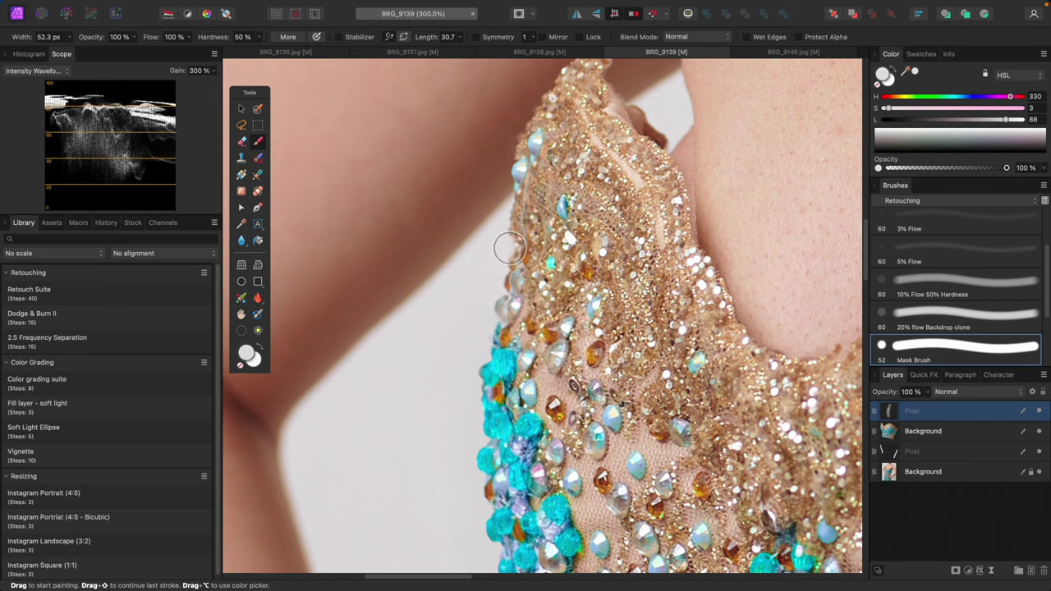
click(938, 452)
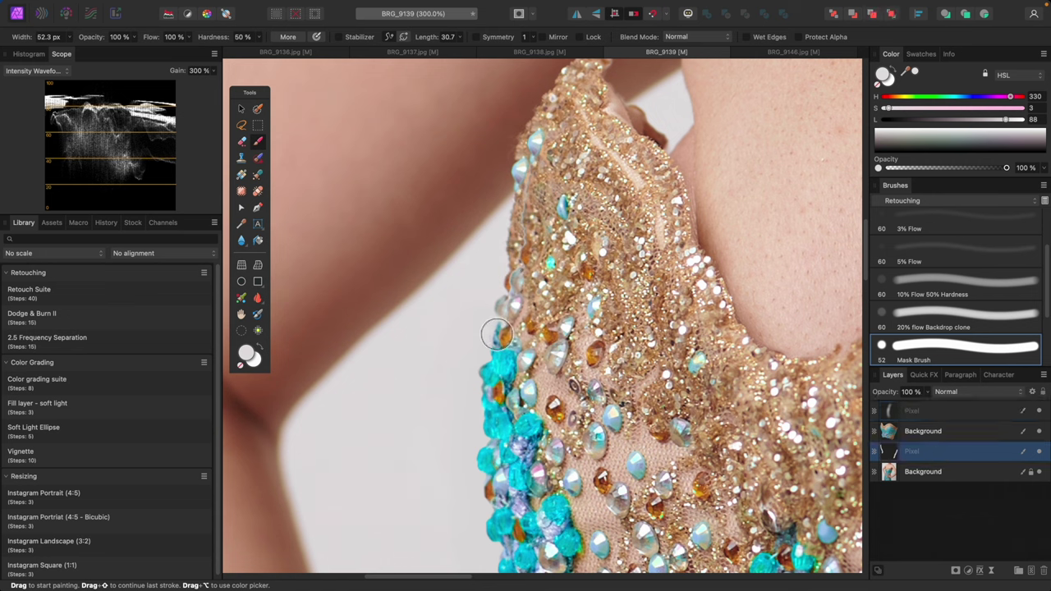
key(super+minus)
key(bracketright)
key(bracketright)
key(bracketright)
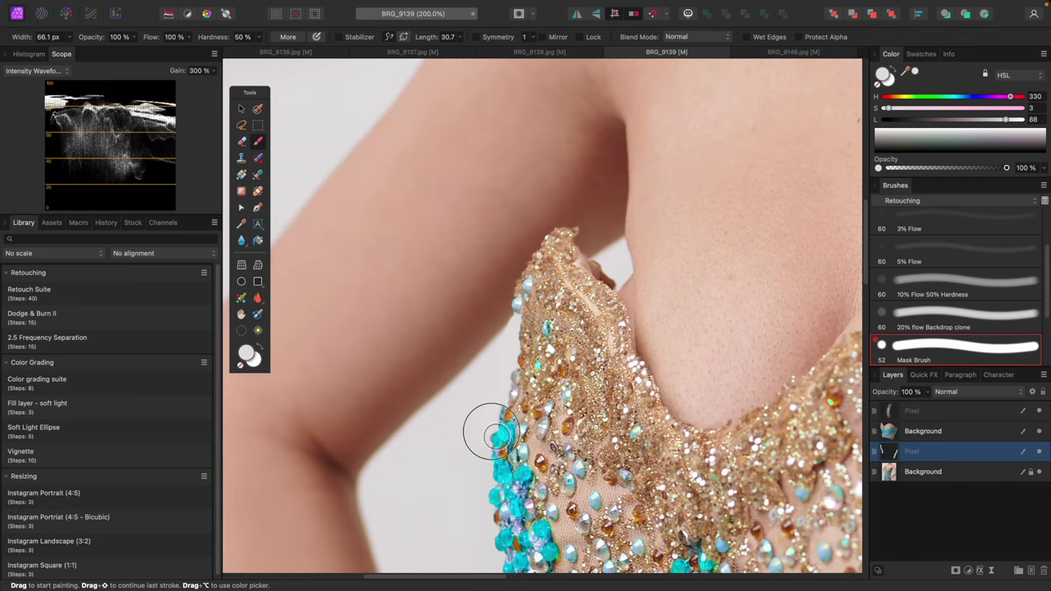
key(bracketleft)
key(bracketleft)
key(bracketright)
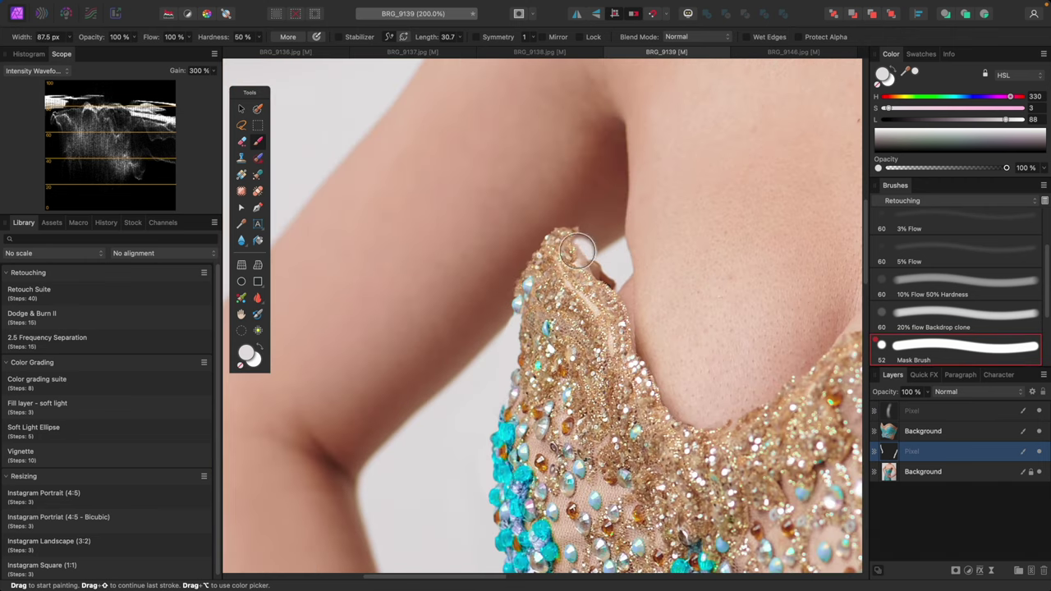
Clone arm skin and backdrop over the beads on the bodice tip's outer edge, using the Mask Brush at 139.2 px on the top Pixel layer.
click(952, 413)
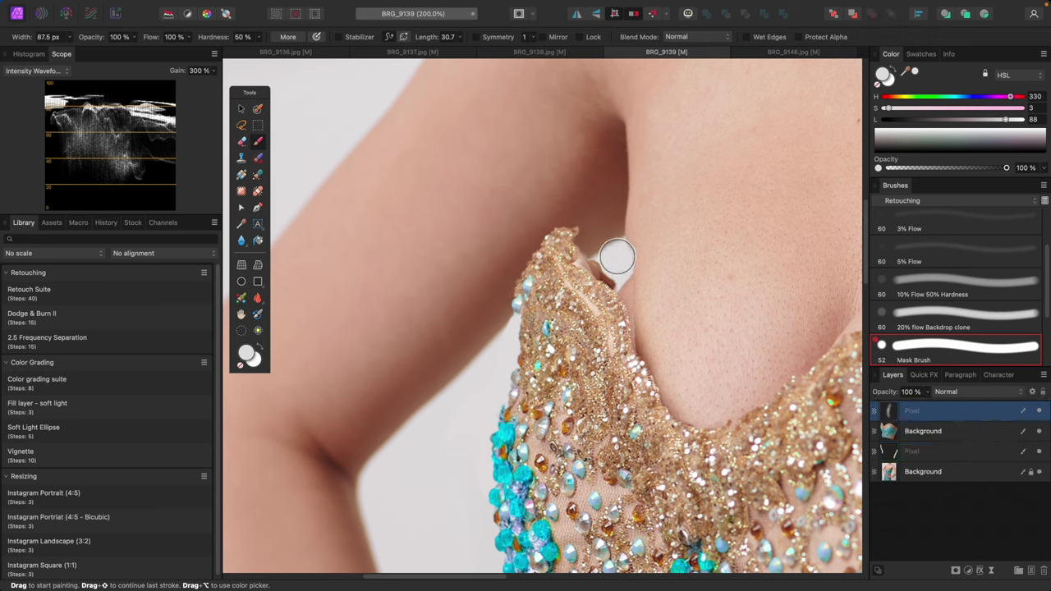
key(s)
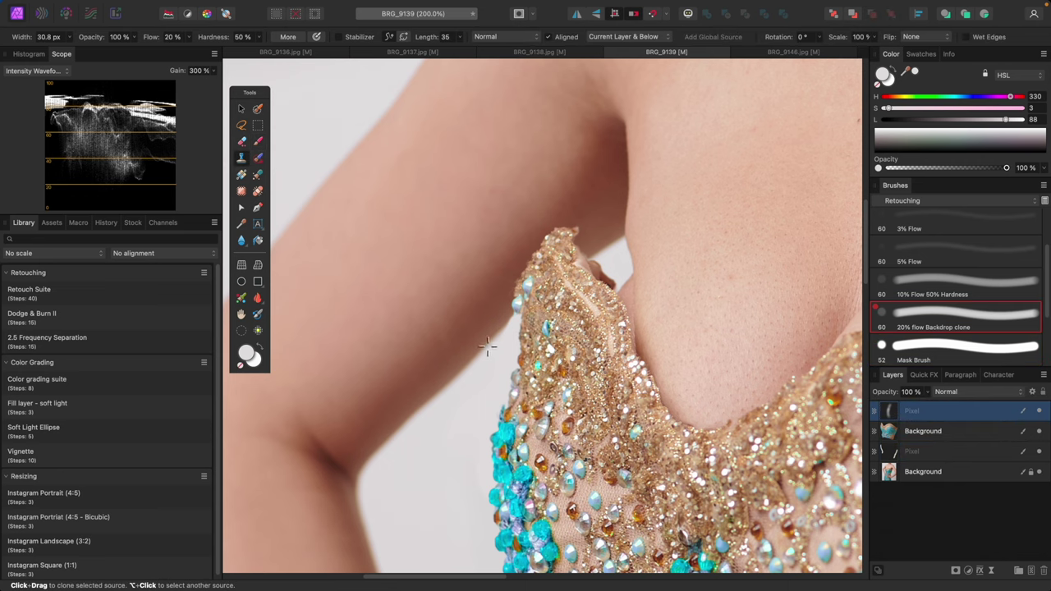
key(bracketright)
key(bracketright)
key(bracketright)
key(bracketright)
key(bracketright)
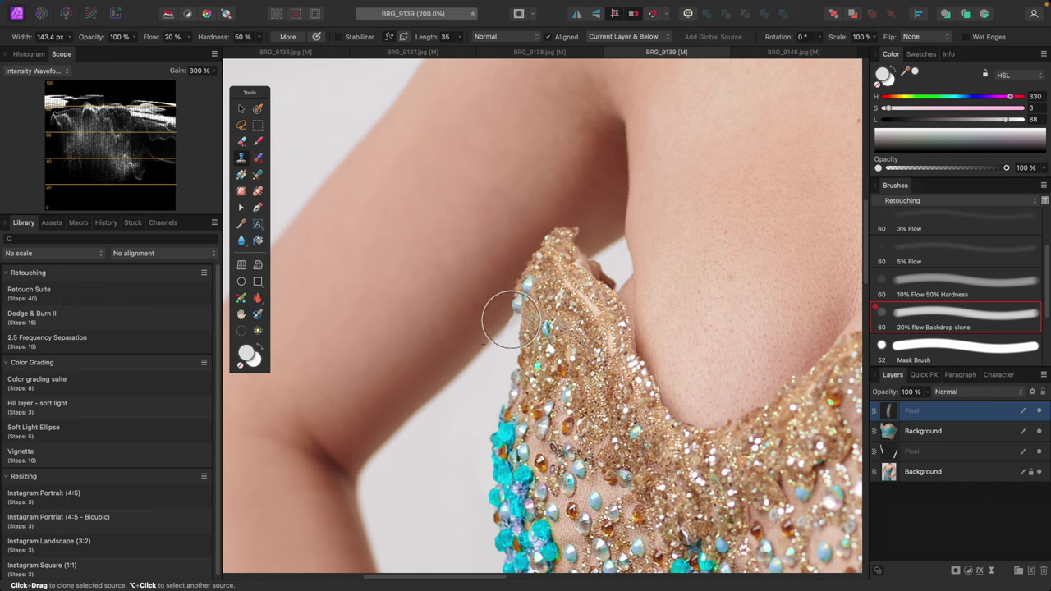
key(bracketright)
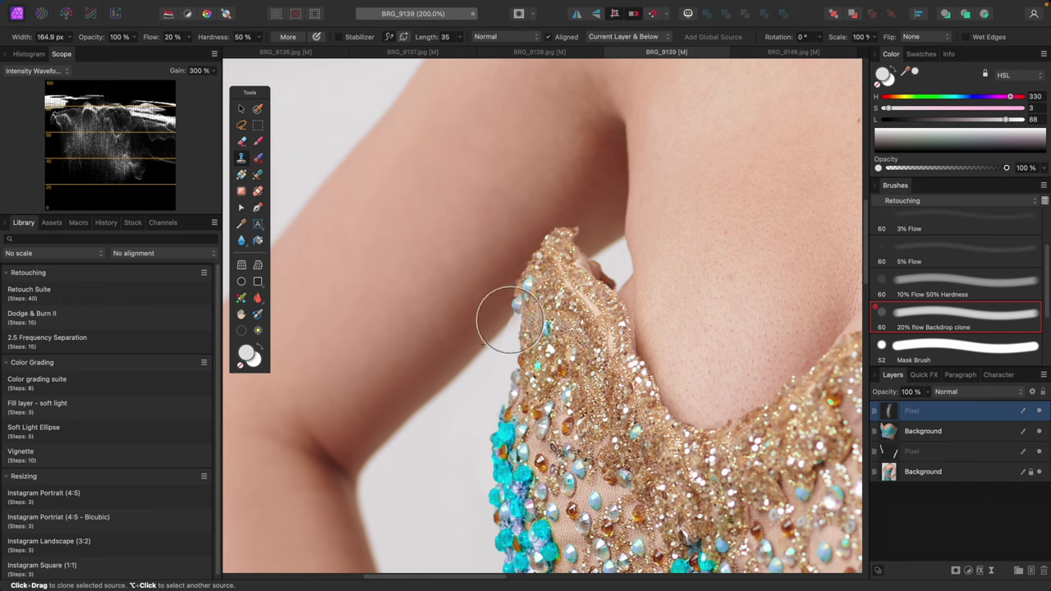
click(977, 355)
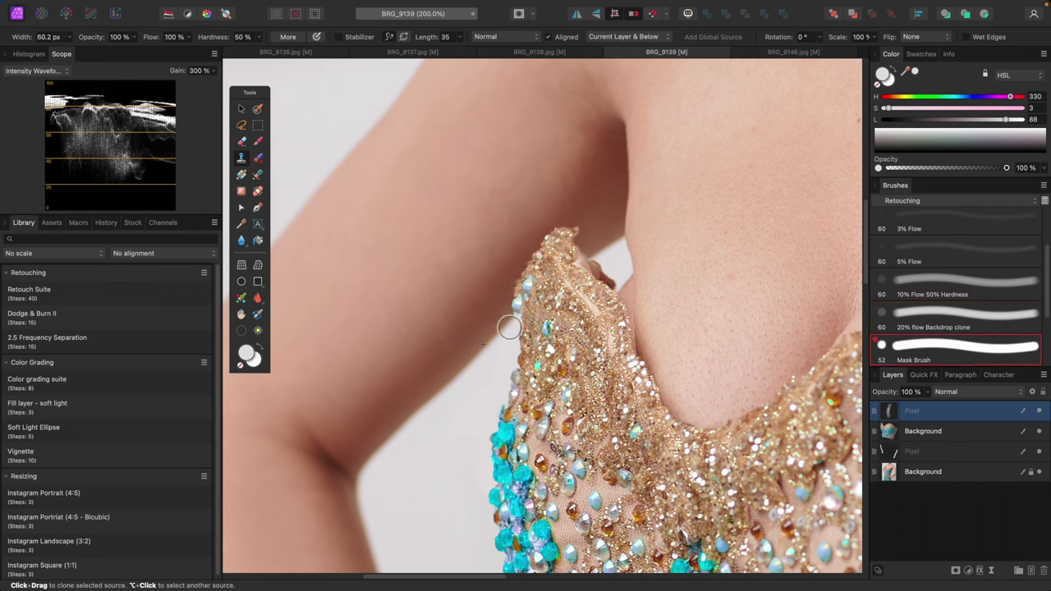
key(bracketright)
key(bracketright)
key(bracketright)
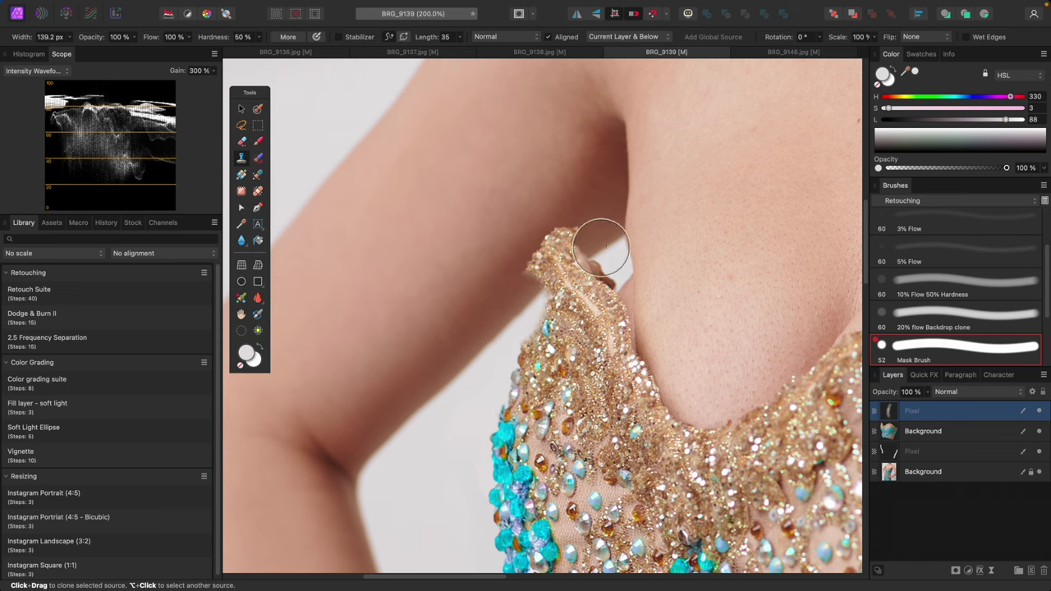
Shrink the clone brush to 100.6 px and clone the arm's lower edge across the inner side of the bodice's pointed tip.
key(bracketleft)
key(bracketleft)
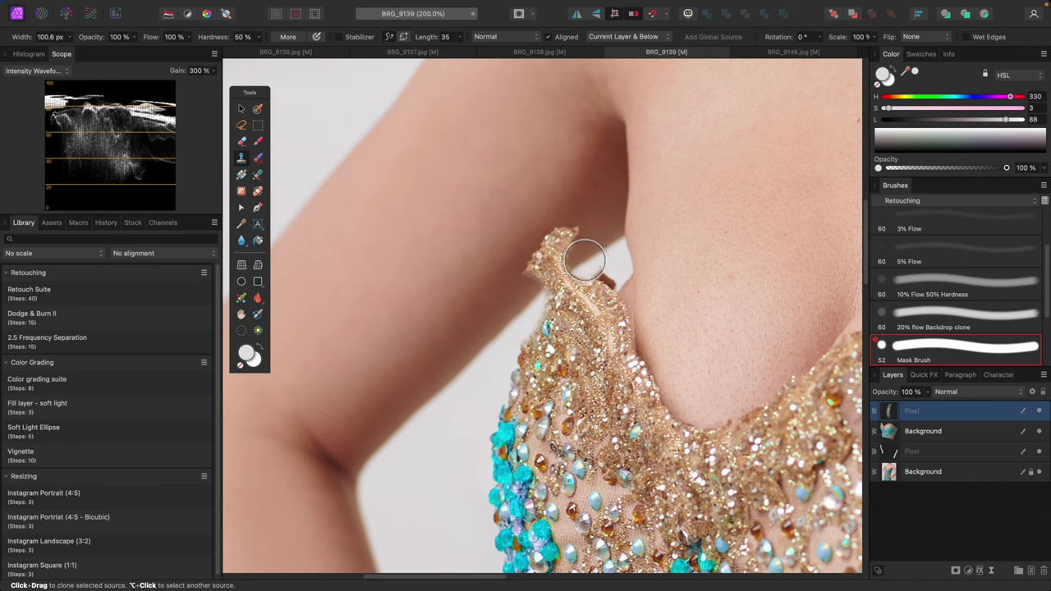
mouse_move(585, 260)
mouse_down()
mouse_move(570, 237)
mouse_move(569, 259)
mouse_move(521, 312)
mouse_move(535, 286)
mouse_up()
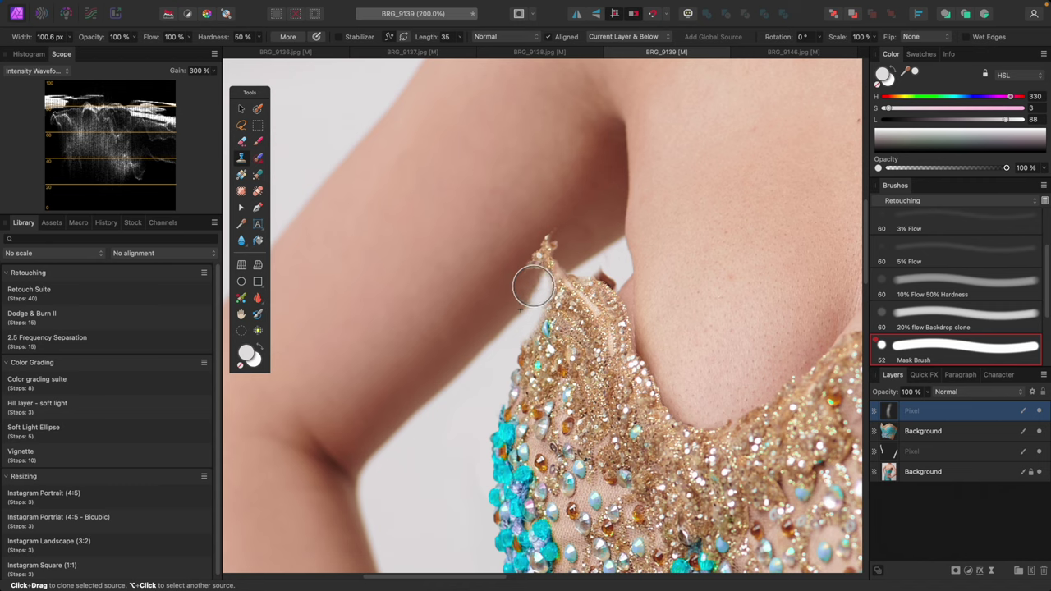
Try rotating the clone source to 50°, and reset the rotation to 0°.
key(Right)
key(Right)
key(Right)
key(Right)
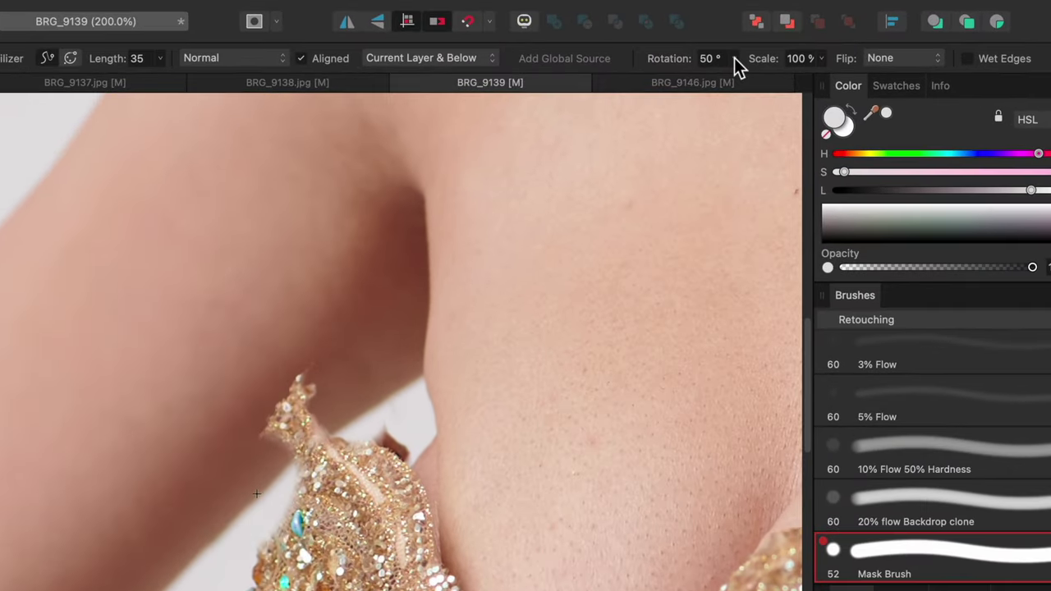
drag(735, 60, 658, 84)
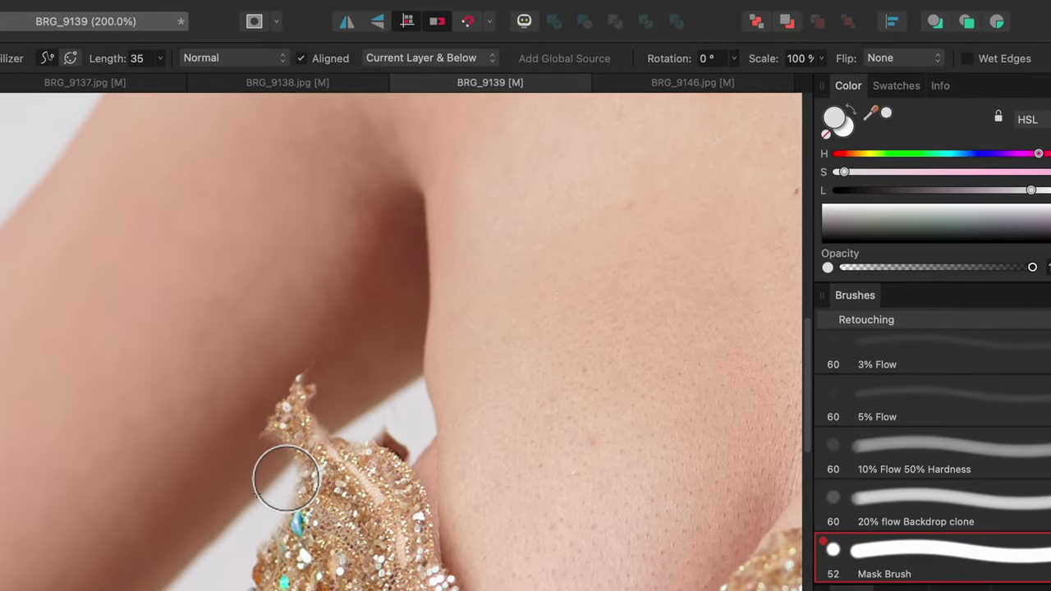
Rotate the clone source to 5° and clone arm skin and backdrop over the sequin peak remaining above the bodice edge.
key(Right)
scroll(277, 480, left, 1)
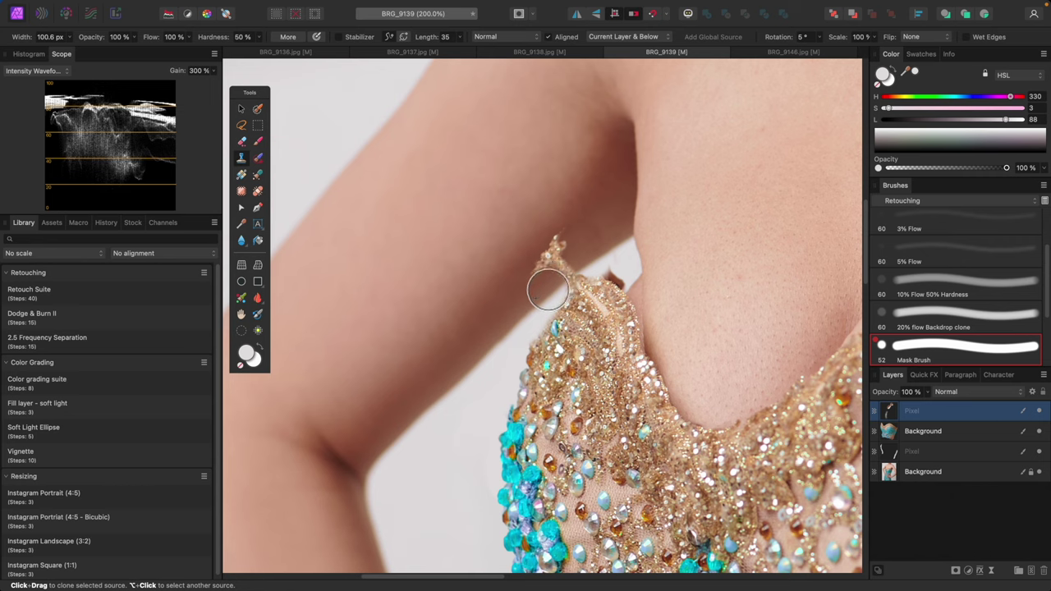
mouse_move(548, 289)
mouse_down()
mouse_move(539, 298)
mouse_move(549, 270)
mouse_up()
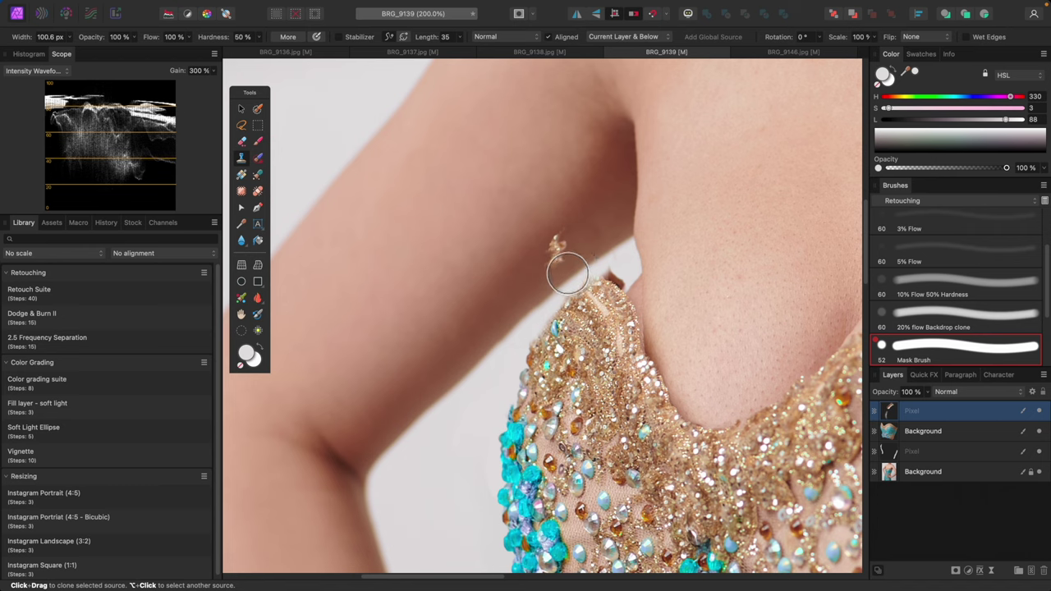
drag(566, 272, 563, 249)
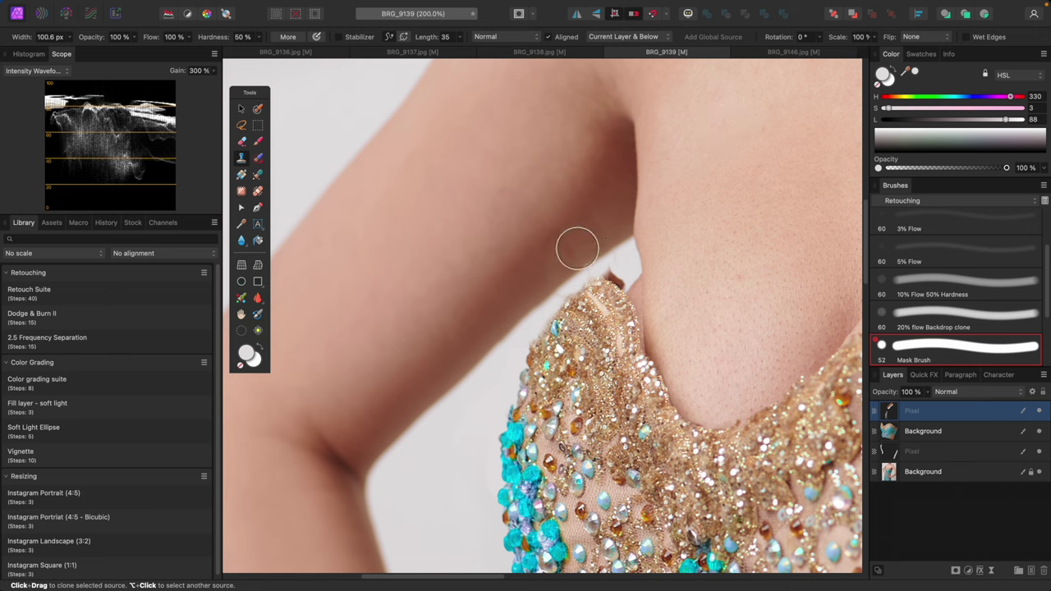
key(bracketleft)
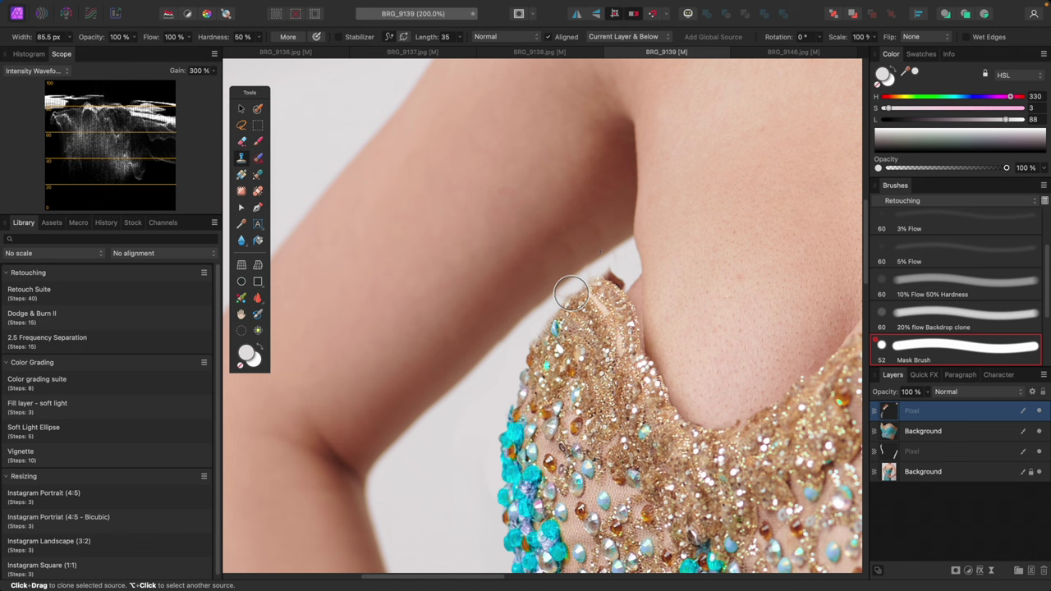
alt+click(577, 228)
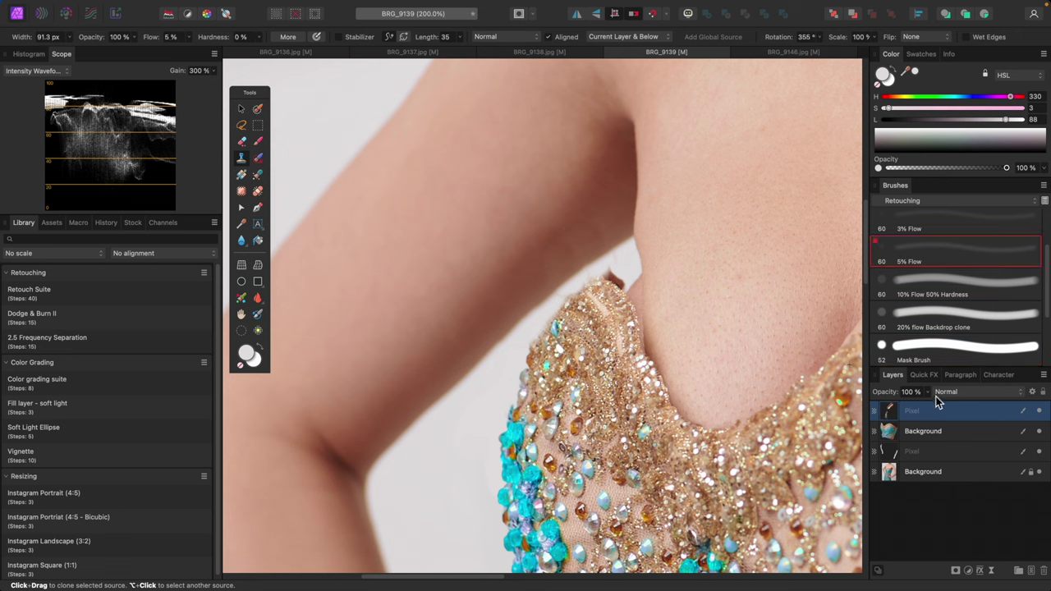
Paint sampled backdrop colour along the bodice's outer top edge with the Paint Brush, reducing its width to 23.8 px and 17.2 px.
key(j)
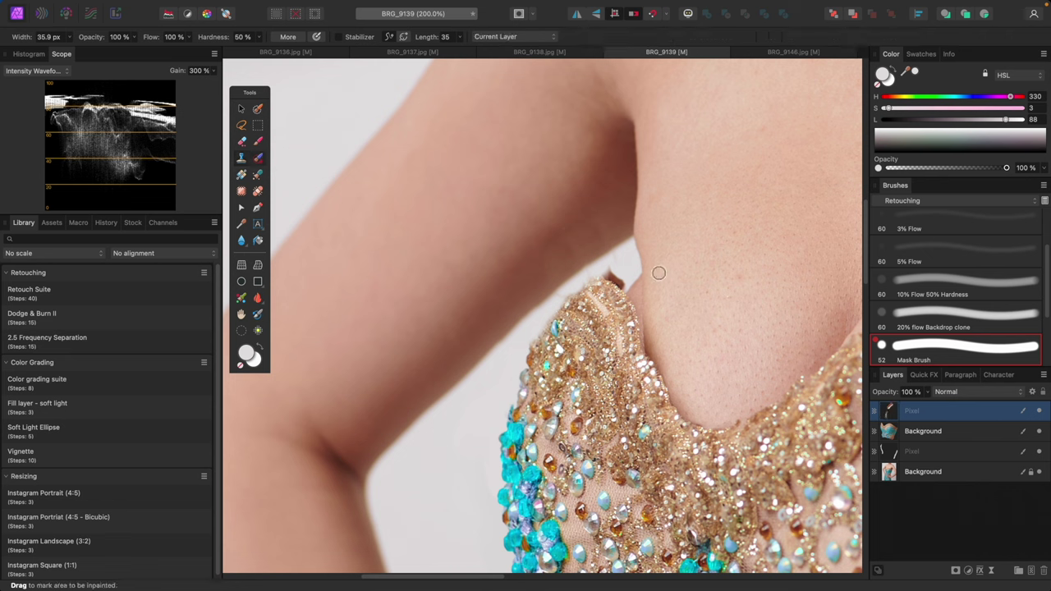
key(b)
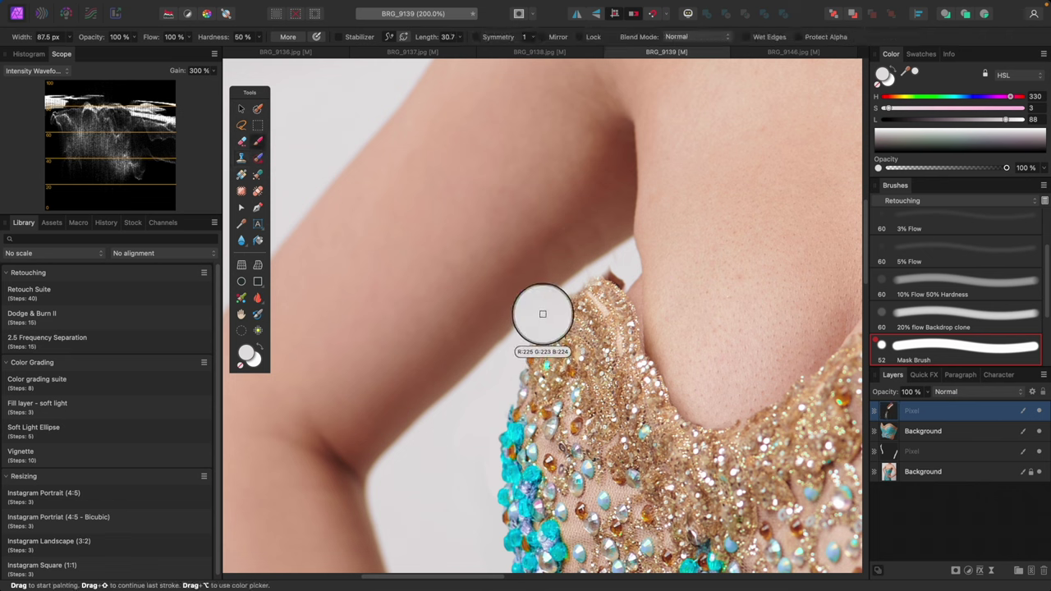
key([)
key([)
key([)
key([)
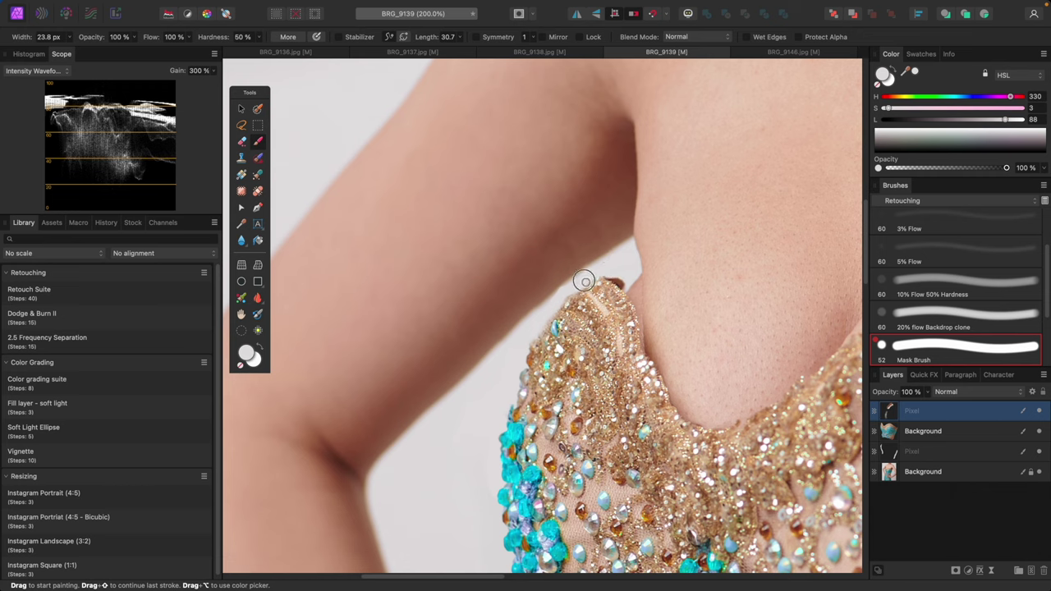
key(bracketleft)
key(bracketleft)
scroll(502, 419, down, 3)
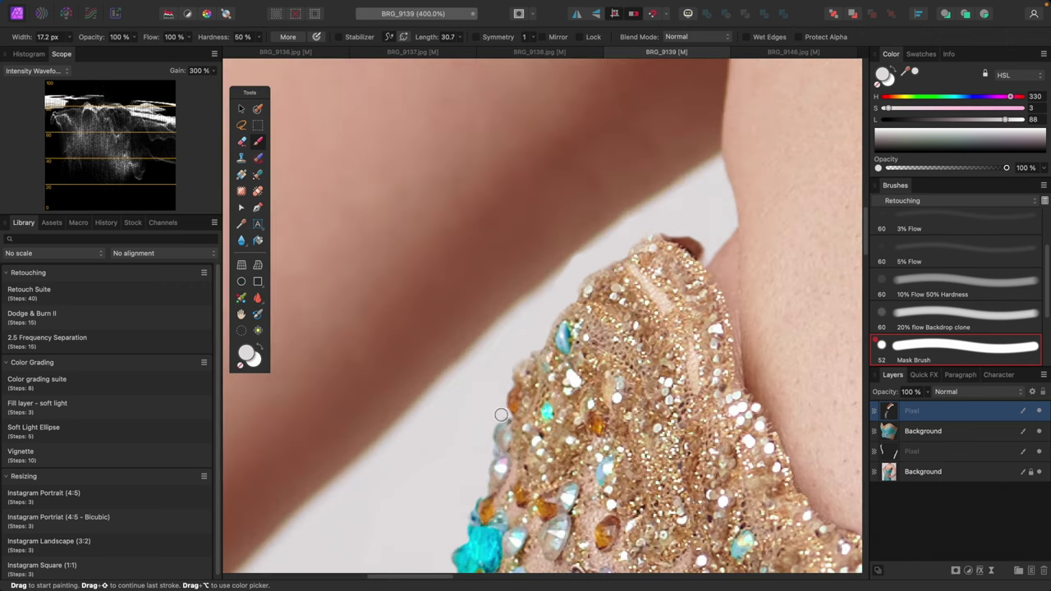
Compare the whole dress with the top Pixel layer hidden and shown.
scroll(541, 412, down, 3)
scroll(544, 415, down, 3)
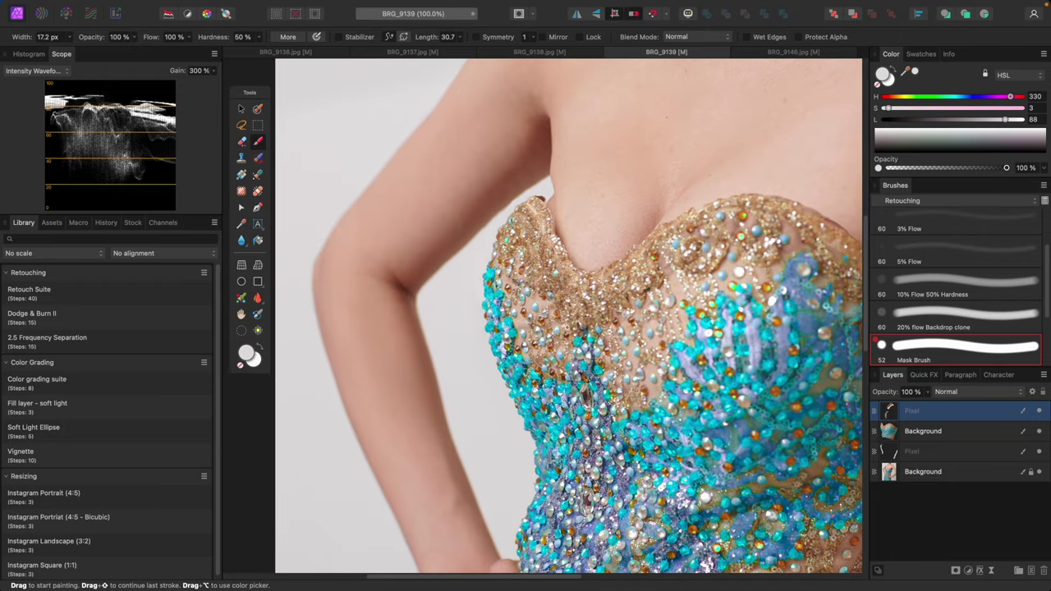
click(1040, 412)
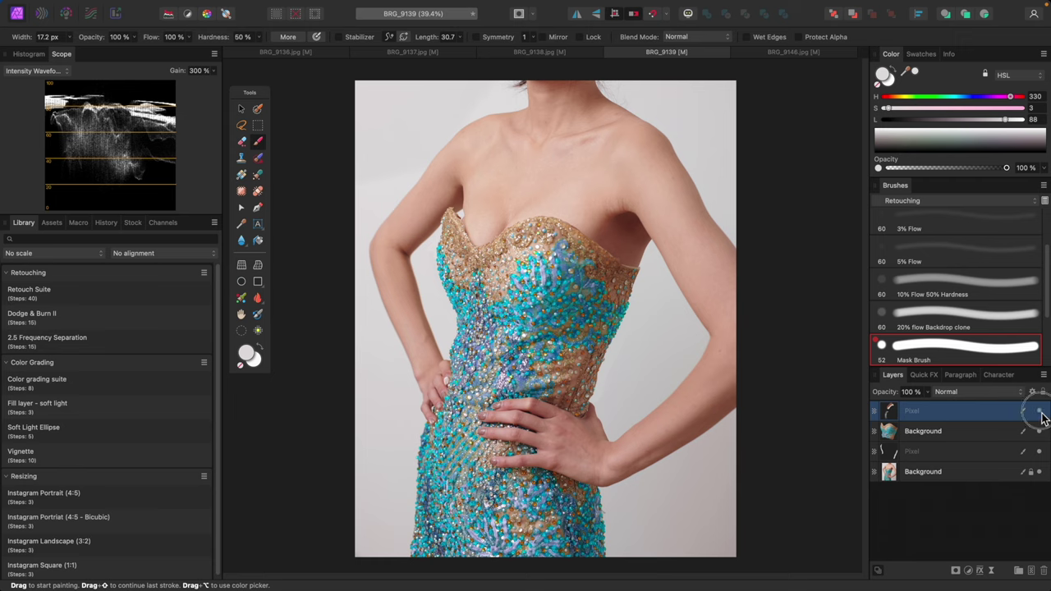
click(1040, 413)
scroll(476, 246, up, 10)
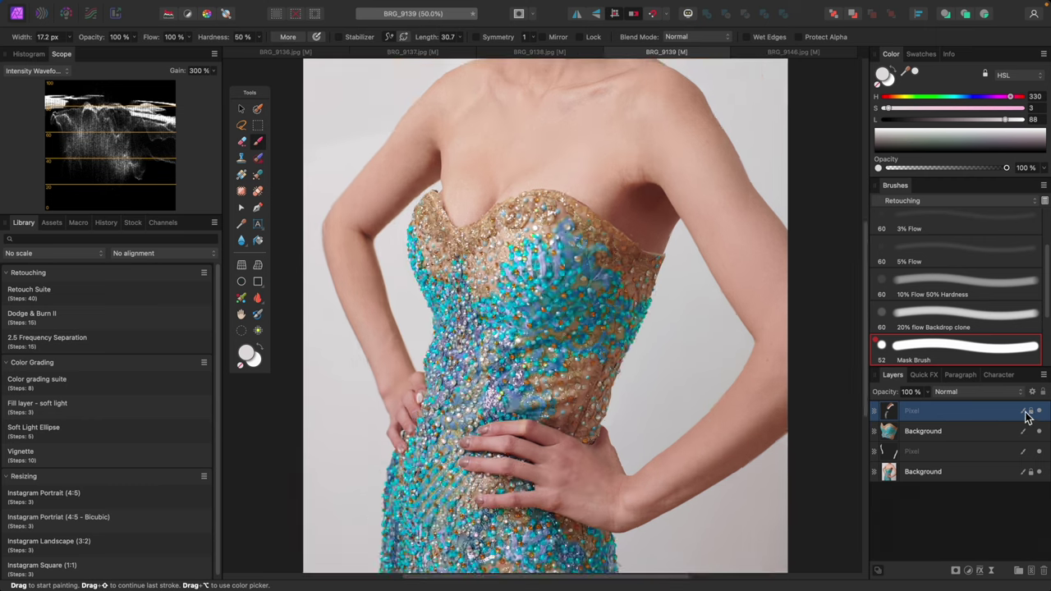
key(super+0)
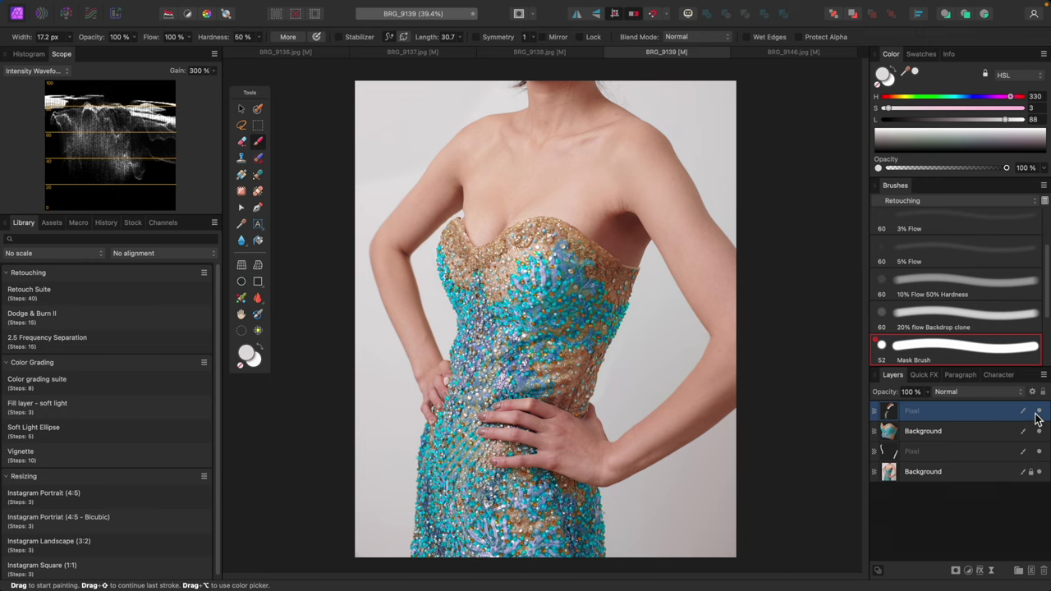
Add a new pixel layer on top and set the Clone Brush to the Mask Brush preset with 47% hardness.
key(super+1)
drag(468, 189, 663, 373)
scroll(557, 292, up, 2)
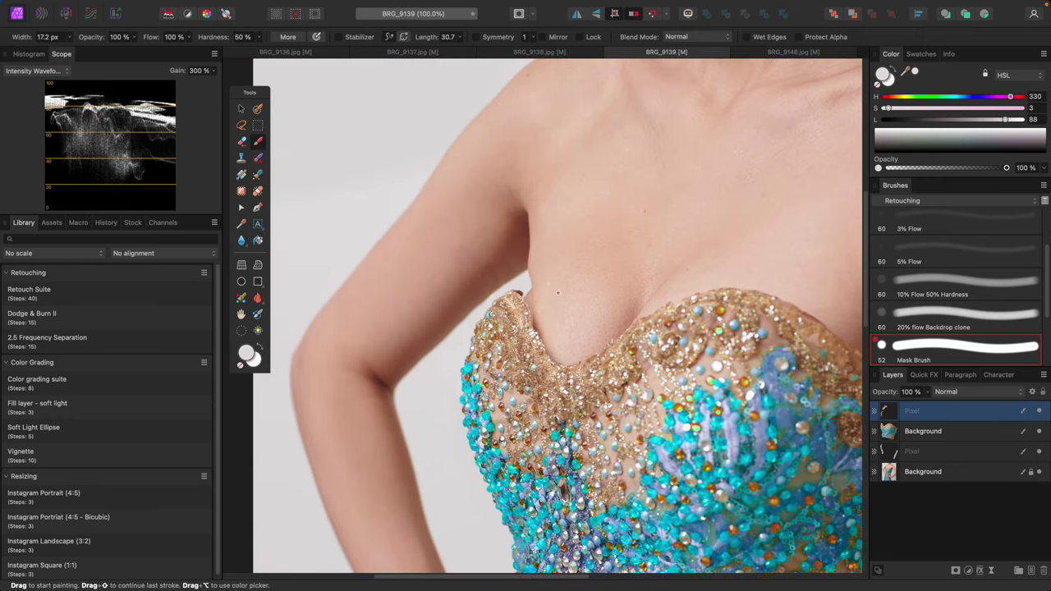
key(super+shift+n)
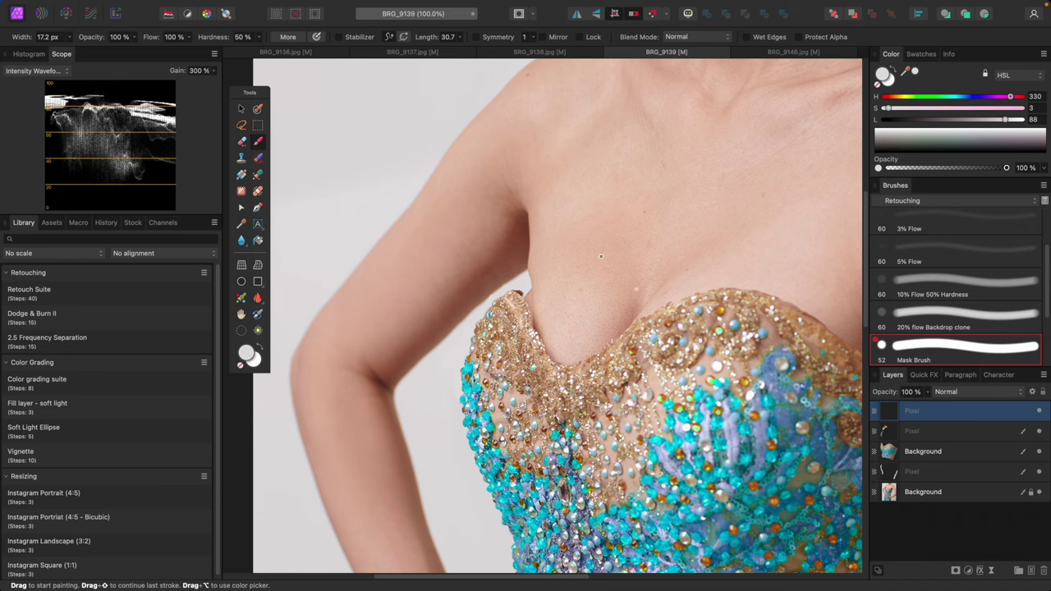
scroll(594, 241, up, 2)
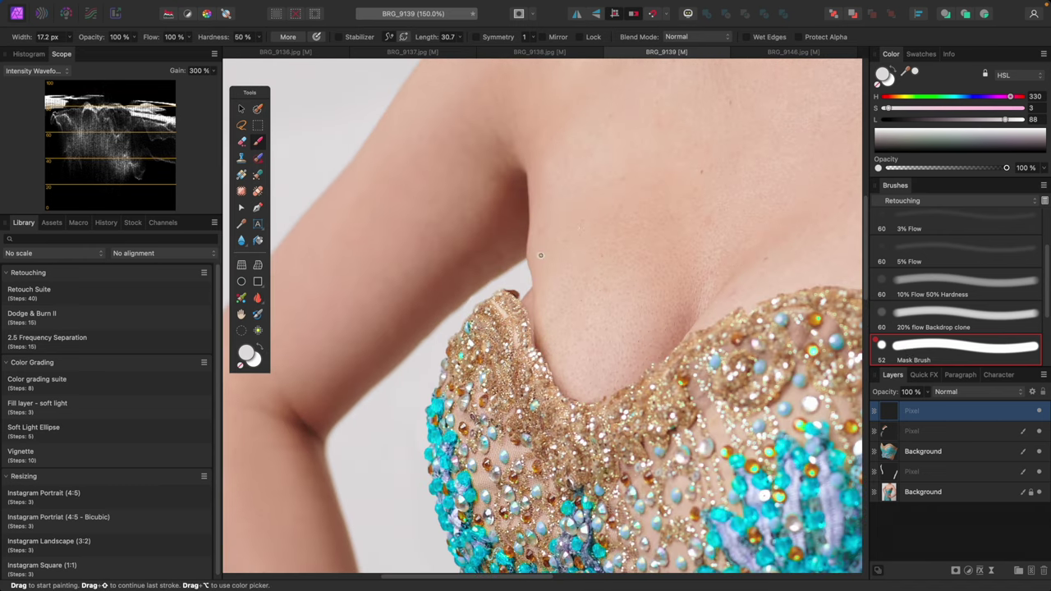
key(j)
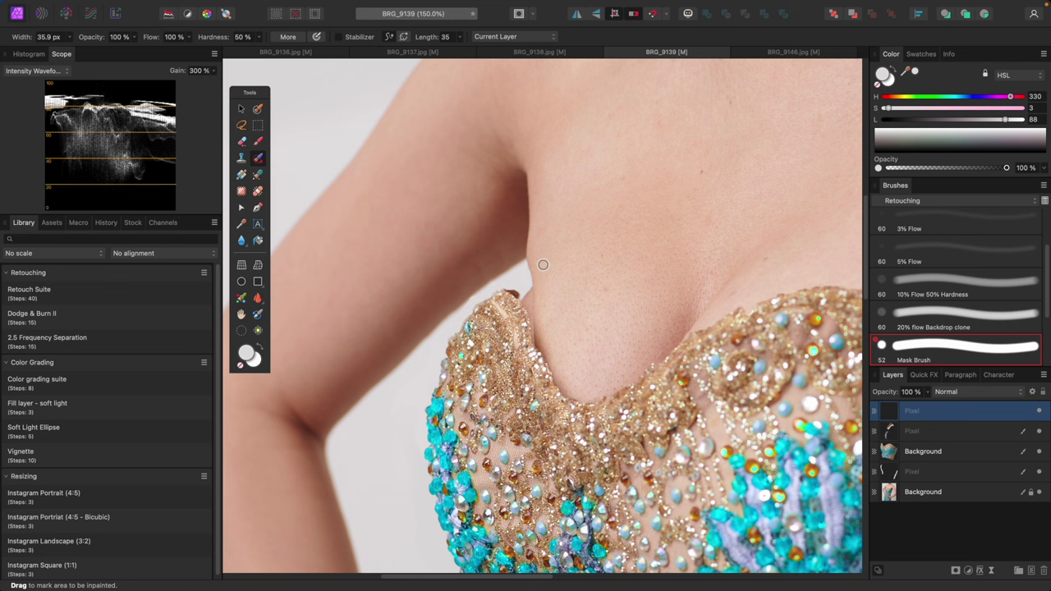
key(s)
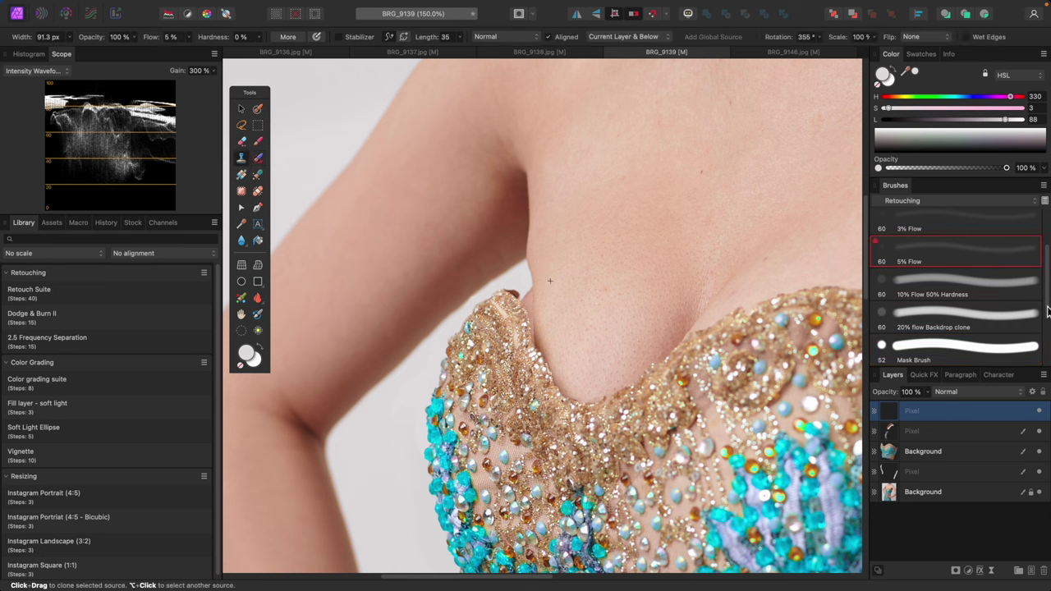
scroll(1048, 310, down, 2)
click(1001, 312)
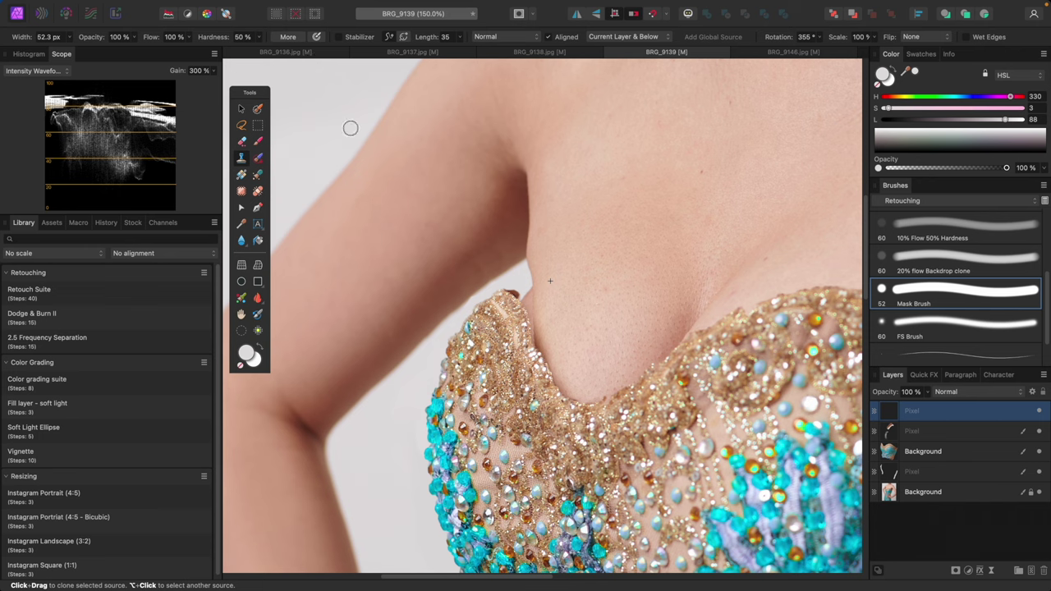
mouse_move(211, 35)
mouse_down()
mouse_move(249, 50)
mouse_move(234, 62)
mouse_up()
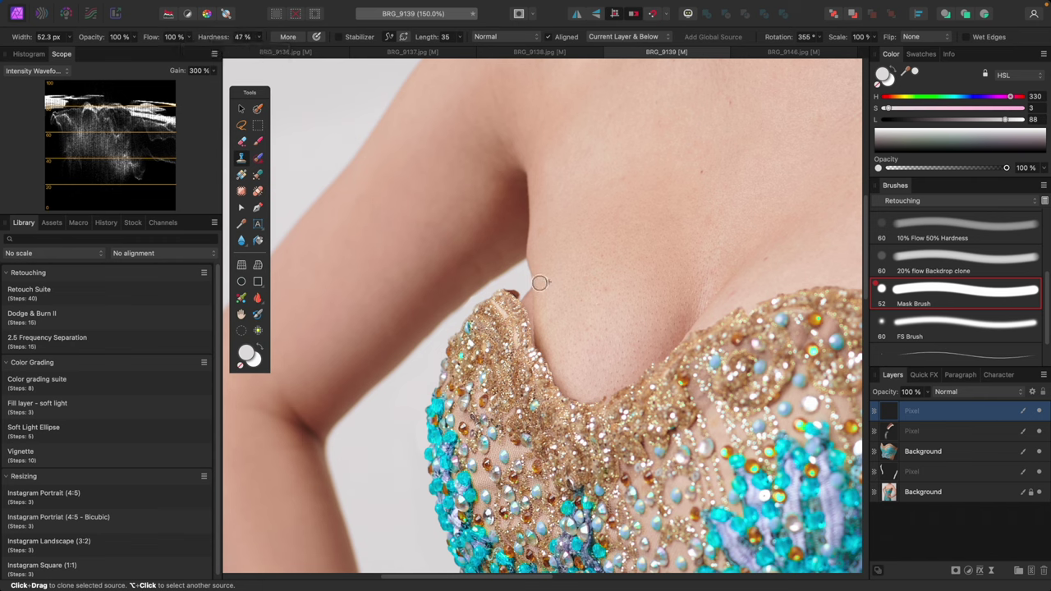
Clone chest skin along the inner bodice edge below the cup's peak, using brush widths of 52.3 px and 37.8 px.
mouse_move(535, 285)
mouse_down()
mouse_move(537, 263)
mouse_move(522, 296)
mouse_move(546, 317)
mouse_up()
key(super+plus)
key(super+plus)
drag(633, 306, 579, 188)
key(bracketleft)
key(bracketleft)
key(bracketleft)
key(bracketleft)
key(bracketleft)
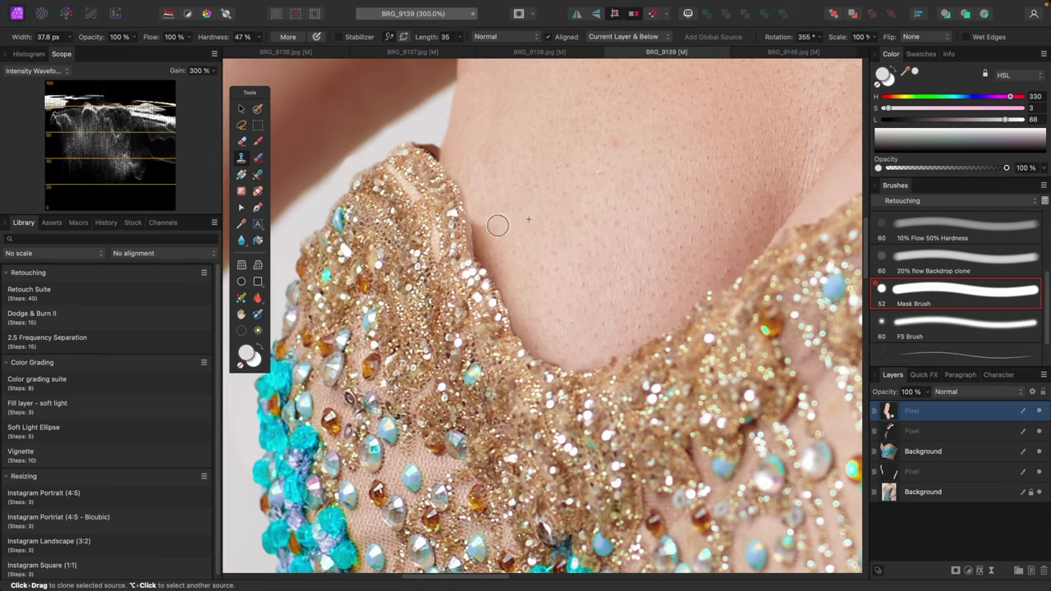
drag(487, 204, 472, 251)
Clean small irregularities where skin meets the sequins on the inner bodice edge with the Clone Brush at 33 px, 9 px and 20.8 px.
key([)
key([)
key([)
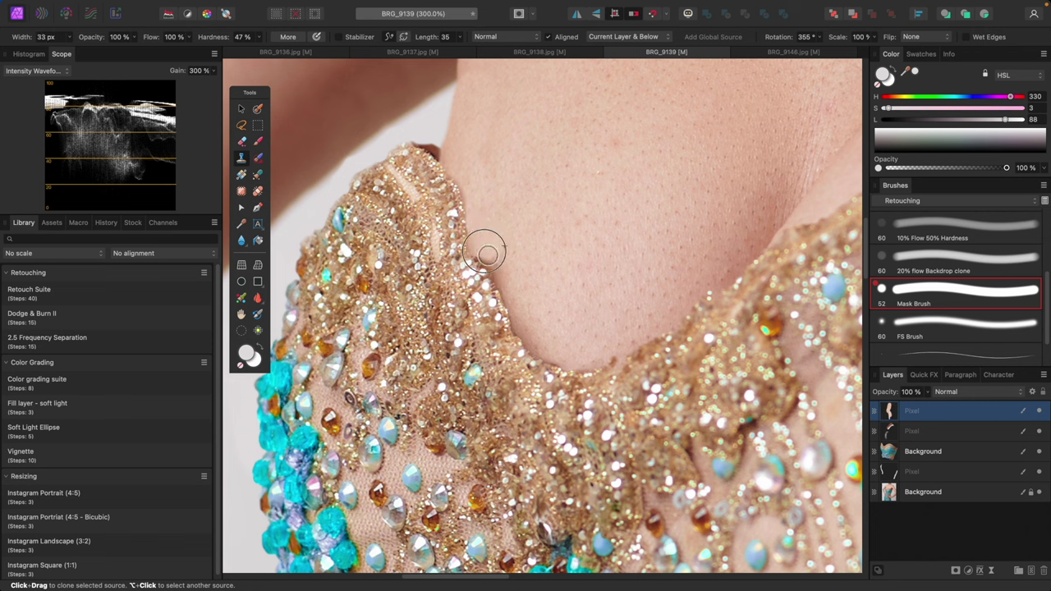
key([)
key([)
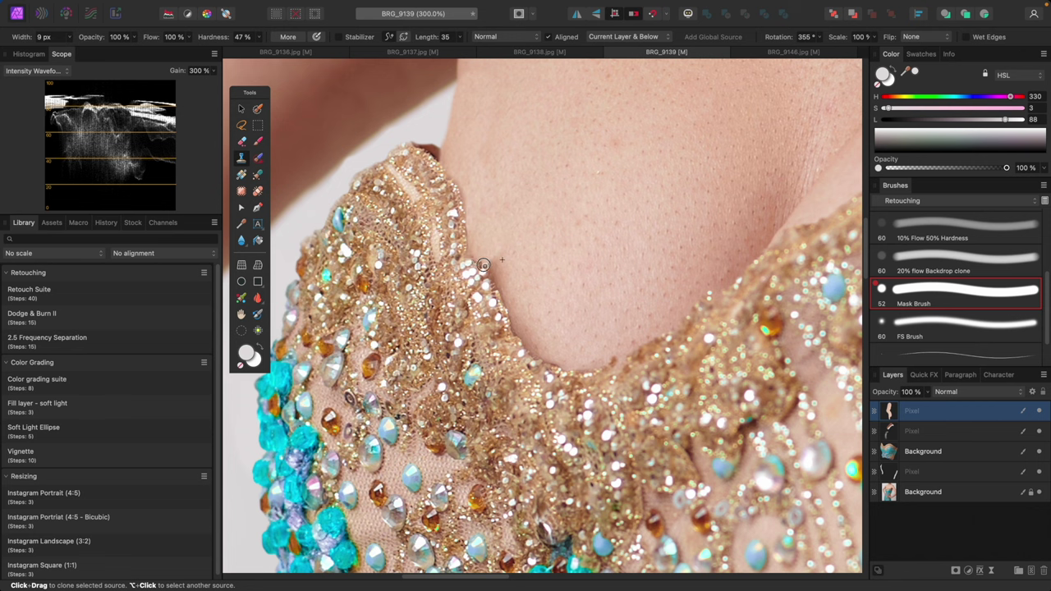
key(])
key(])
key(])
key(])
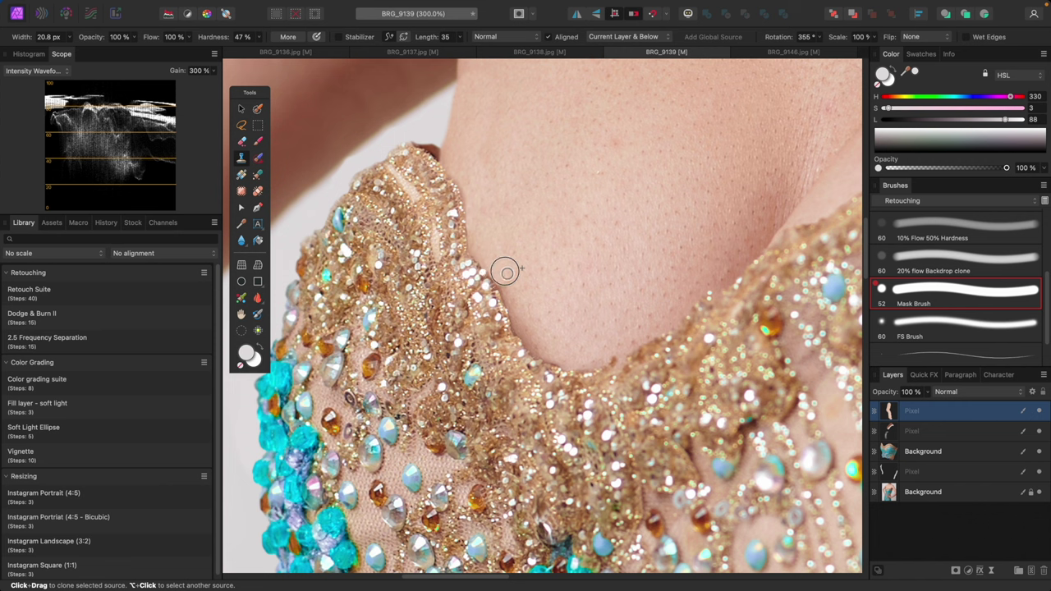
Reduce the Clone Brush width to 7.5 px for fine skin touch-ups between the stones on the inner bodice edge.
key([)
key([)
key([)
key([)
key(super+equal)
key(])
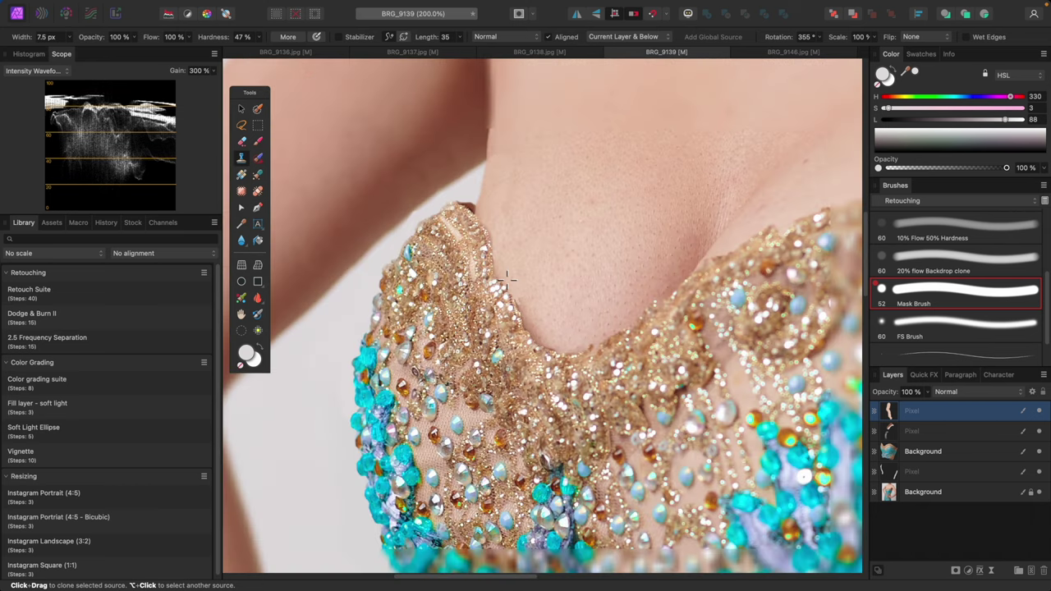
Set the Clone Brush to 29 px and sample neckline skin to cover stray sequins toward its lowest point.
key(super+minus)
key(super+minus)
key(])
key(])
key(])
key(])
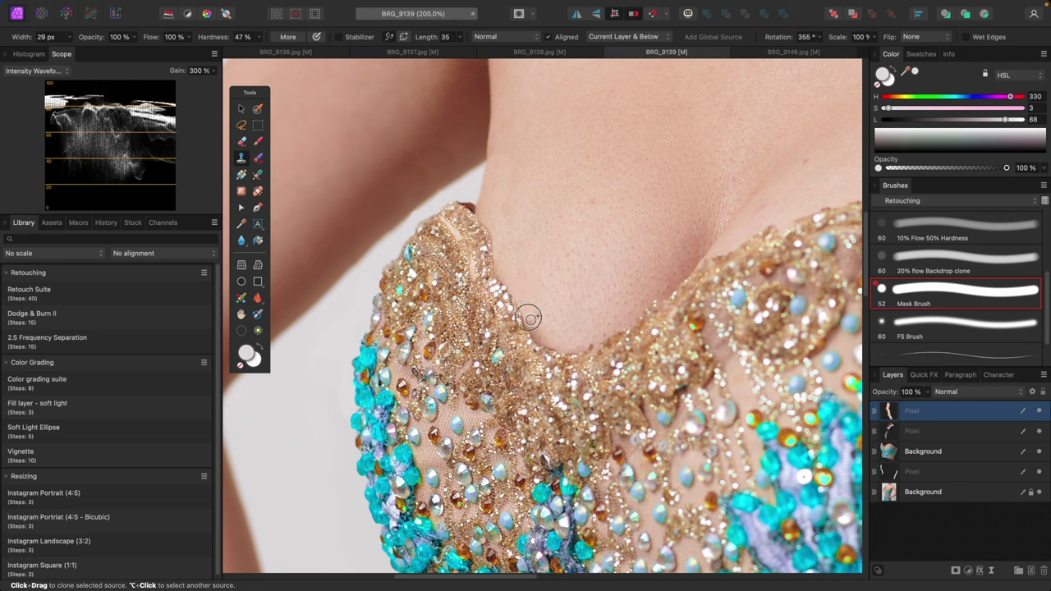
alt+click(547, 318)
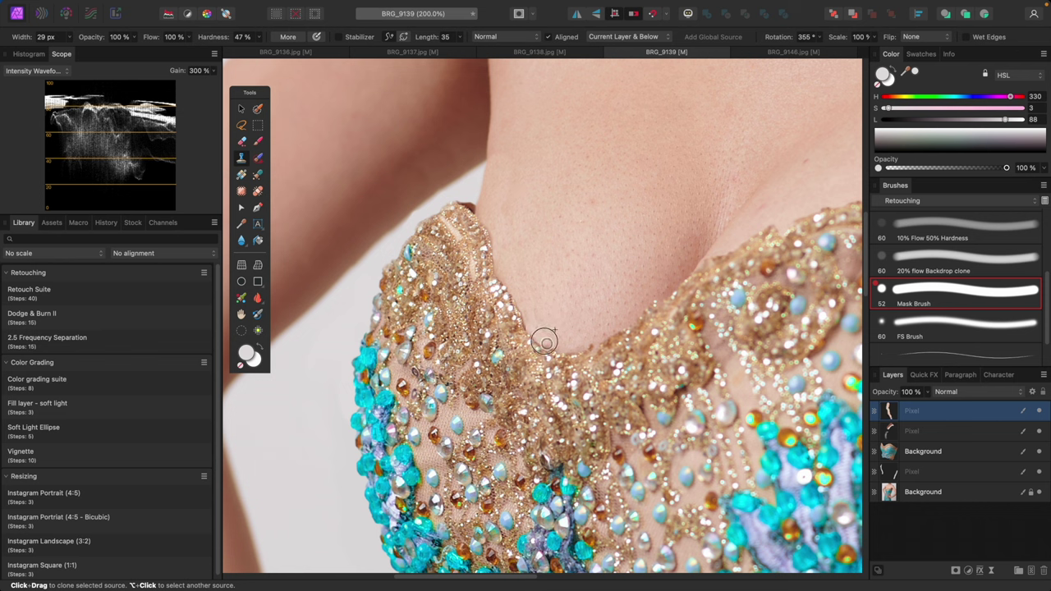
Enlarge the Clone Brush to 67 px and 88.6 px and clone skin from the neckline's low point up its inner edge.
key(])
key(])
key(])
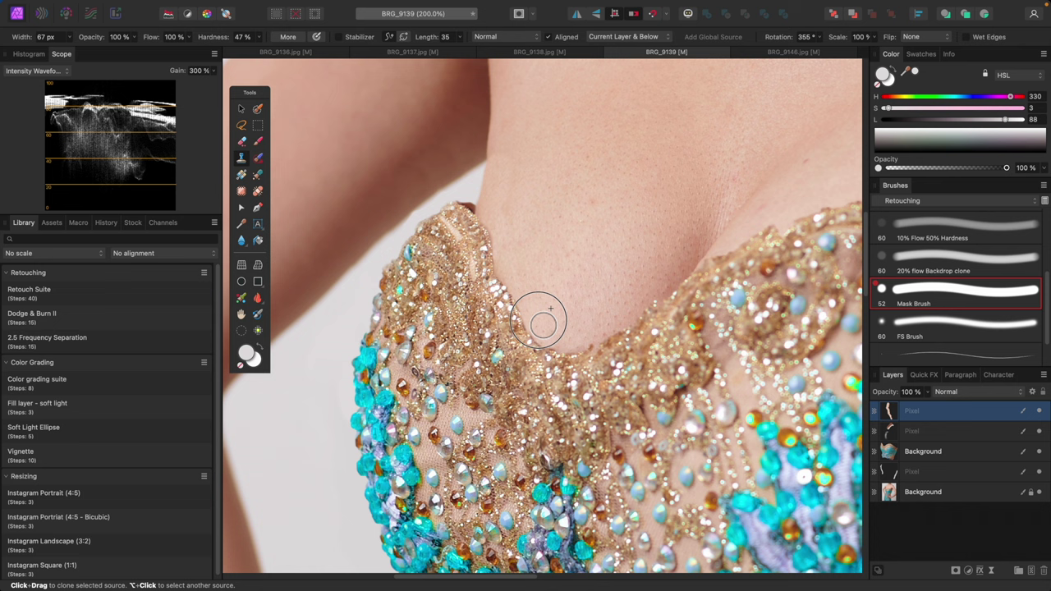
drag(539, 318, 503, 233)
key(])
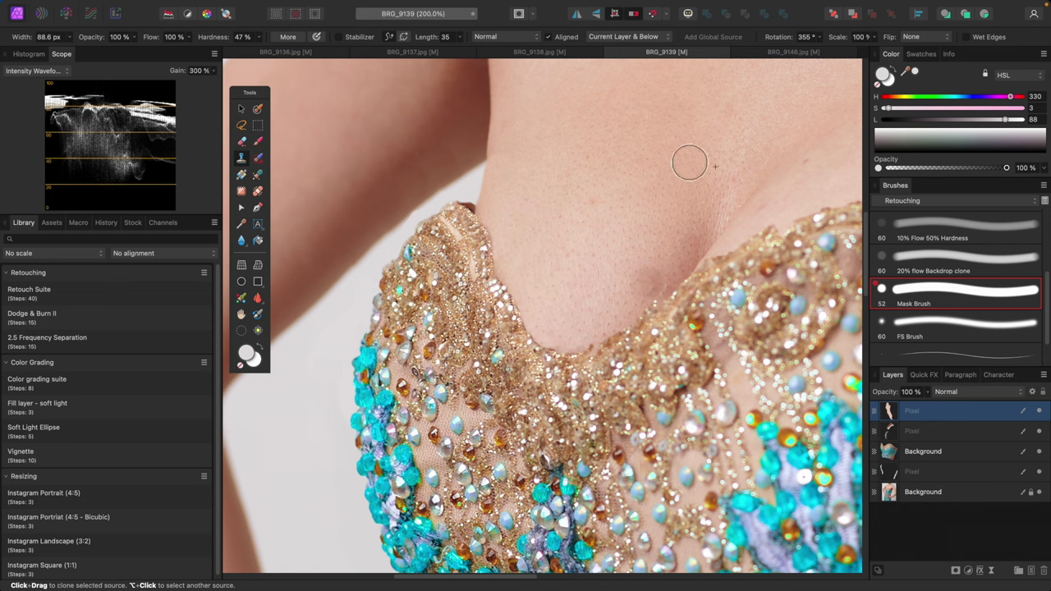
Sample skin beside the underarm and blend the cloned chest skin with the 5% Flow brush preset.
scroll(539, 254, up, 5)
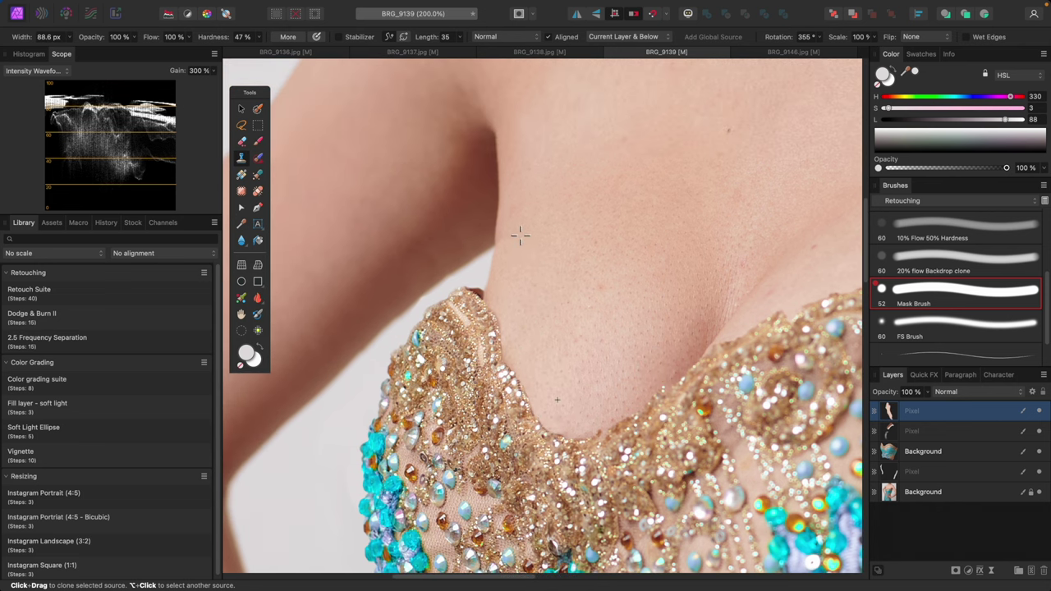
alt+click(519, 236)
drag(1048, 281, 1045, 241)
click(992, 260)
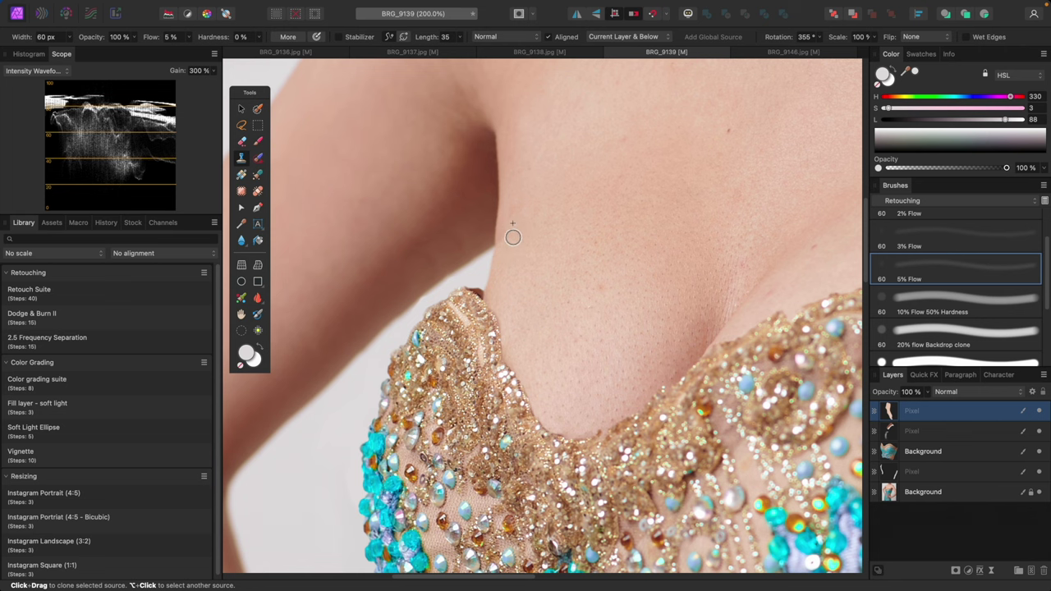
key(super+0)
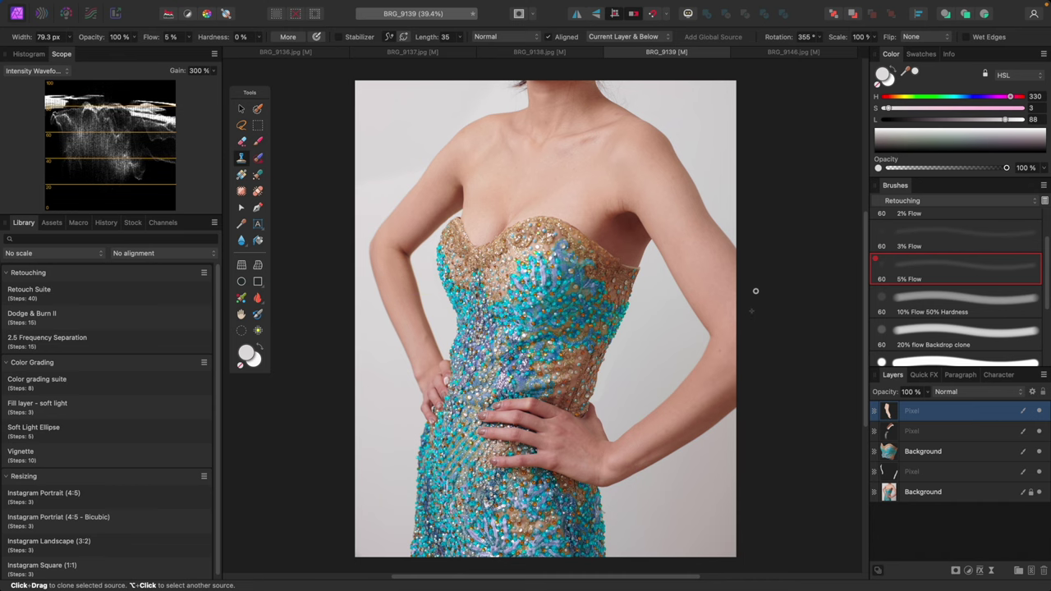
Examine the bodice's upper edge up close and compare it with the neckline in BRG_9136.
key(super+plus)
key(super+plus)
key(super+plus)
key(super+plus)
scroll(637, 291, up, 5)
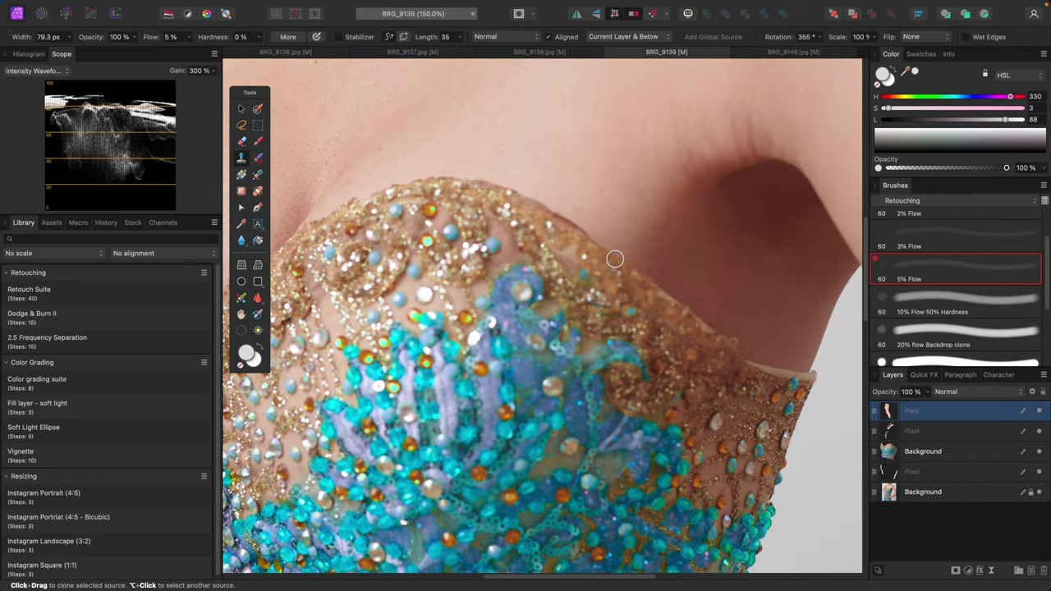
click(285, 52)
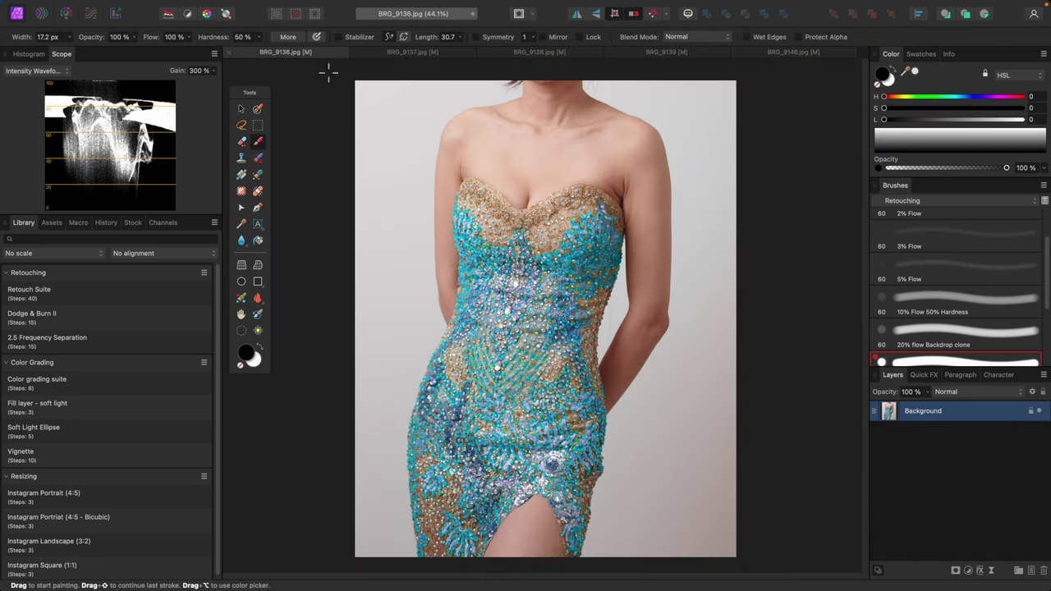
scroll(574, 272, up, 8)
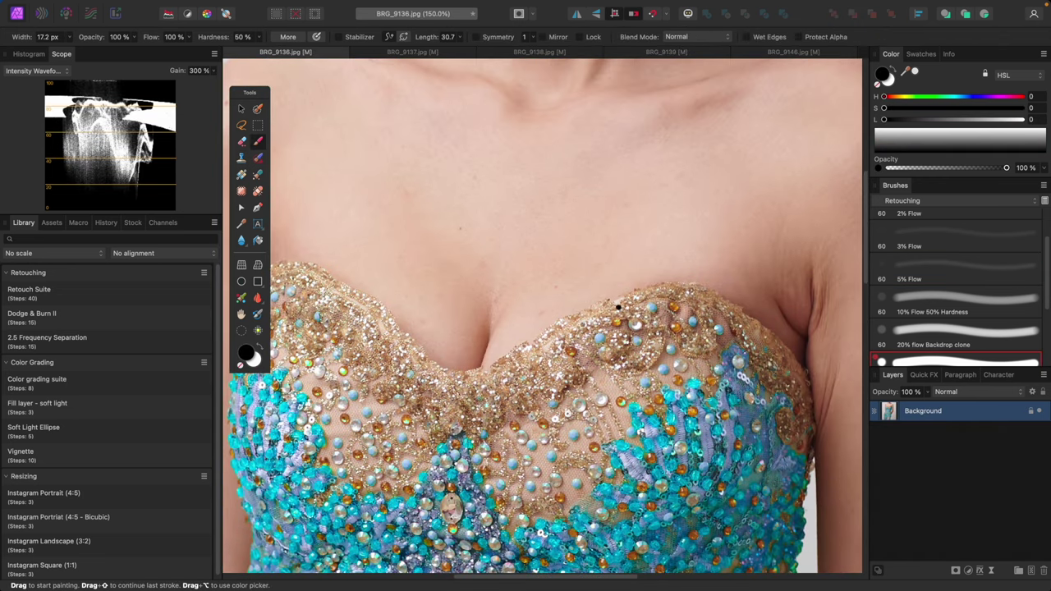
scroll(541, 332, left, 3)
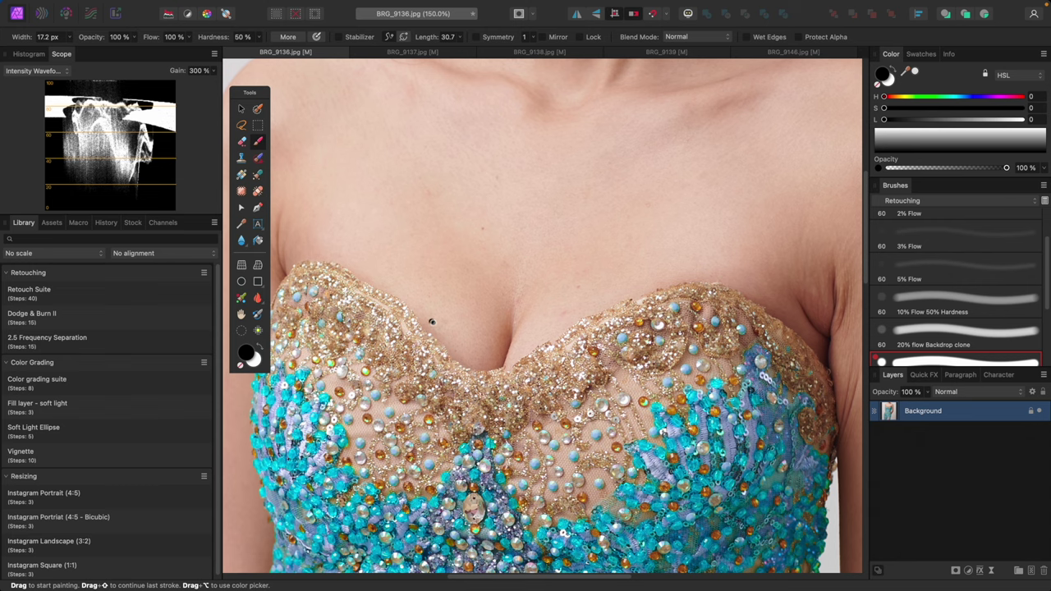
click(539, 52)
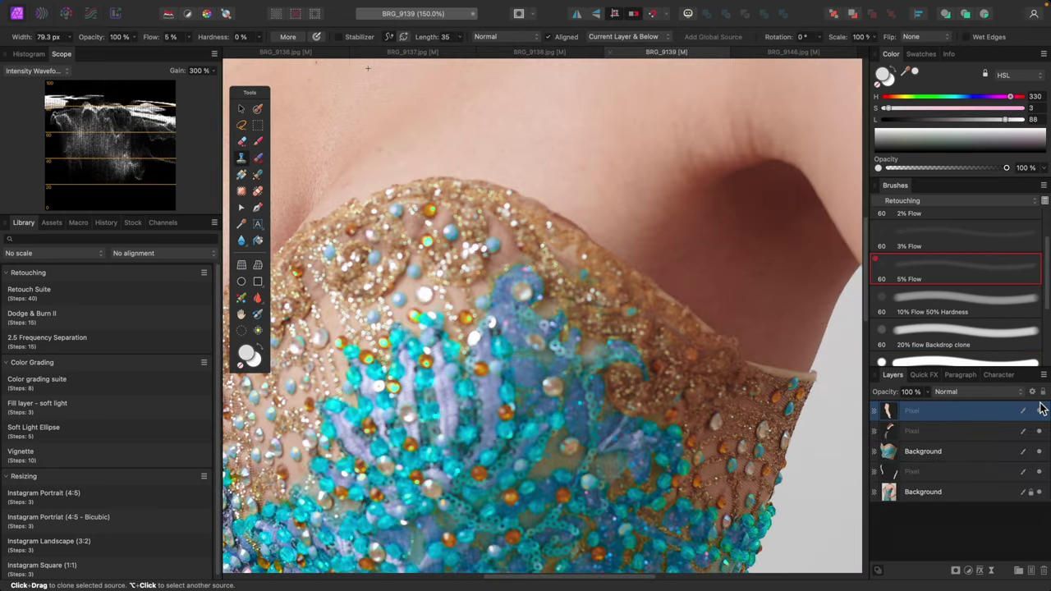
Select the four retouching layers above the bottom Background and compare the photo with them hidden and shown.
key(alt+super+a)
click(1040, 411)
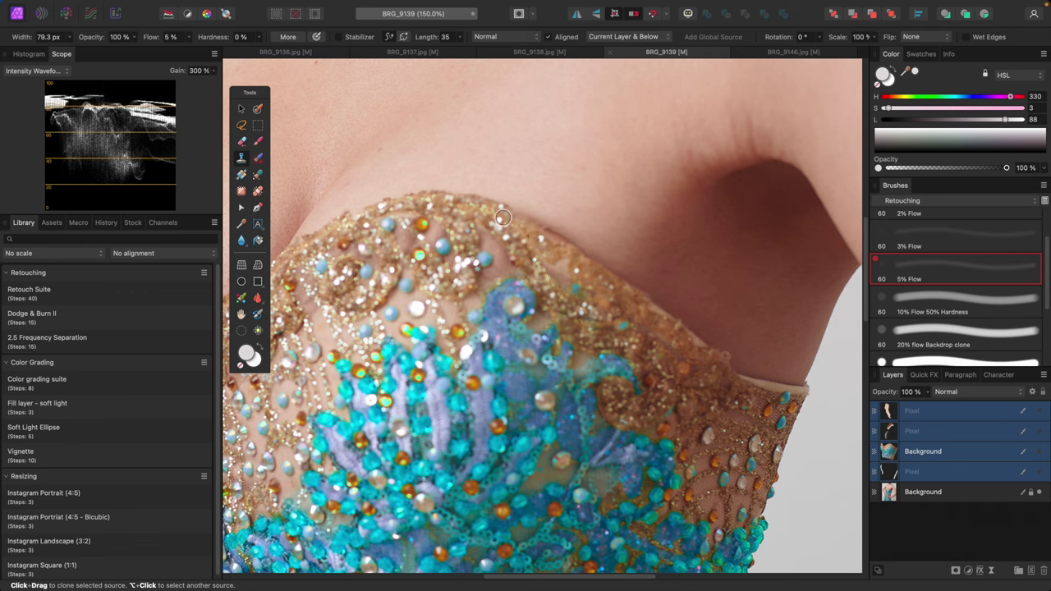
key(super+0)
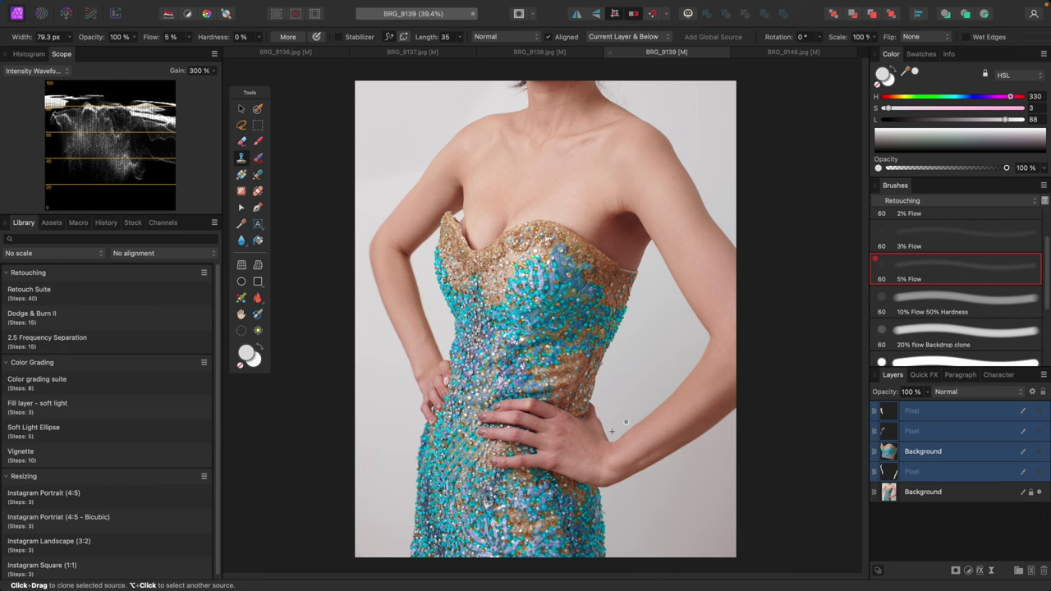
click(1039, 411)
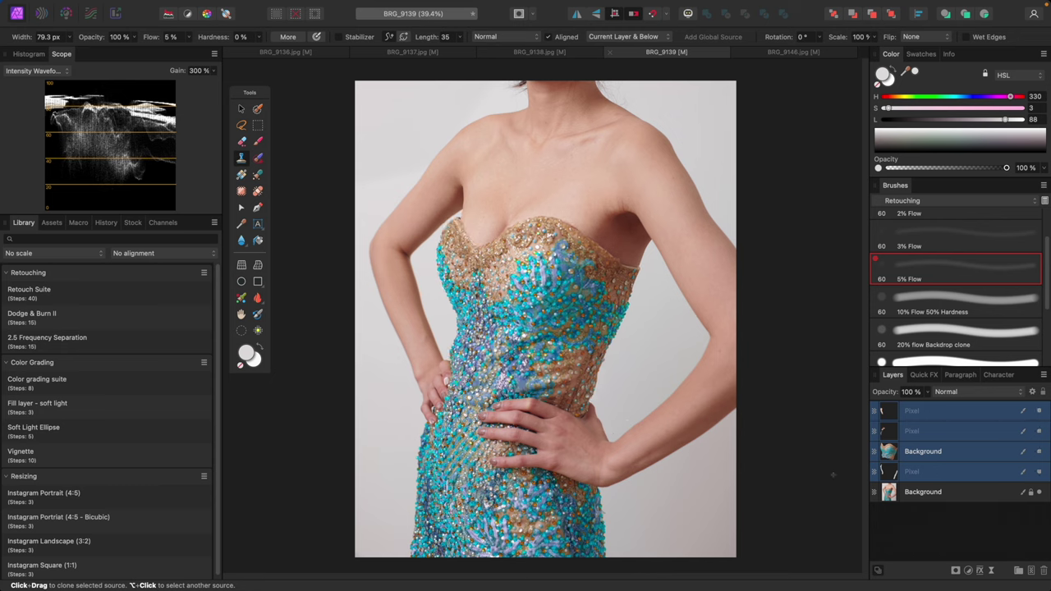
Add a Curves adjustment above the top Pixel layer, pull its midpoint down to X 0.706, Y 0.327, and invert its mask.
click(964, 413)
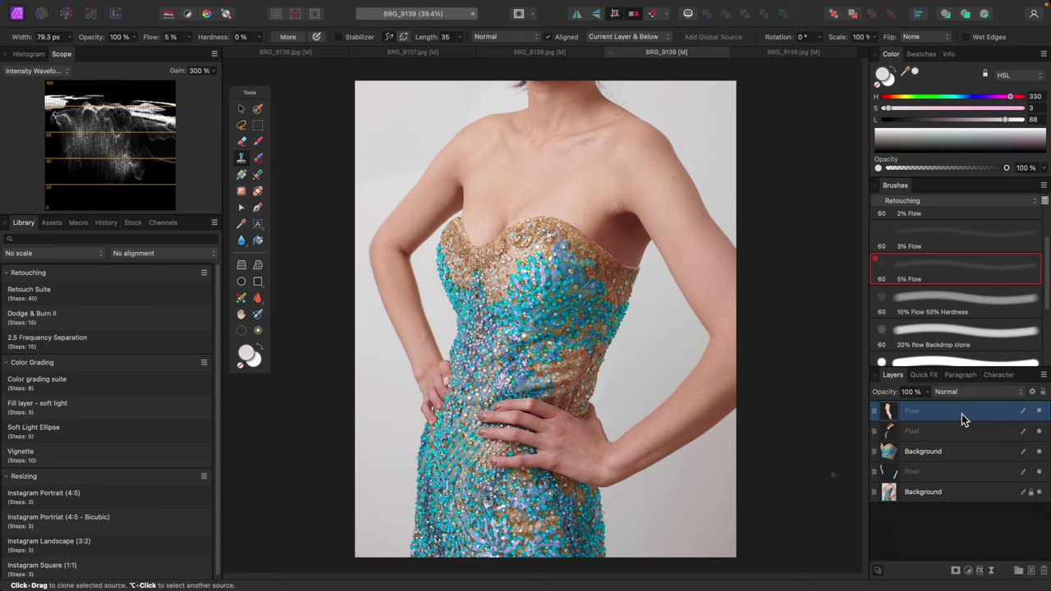
click(970, 570)
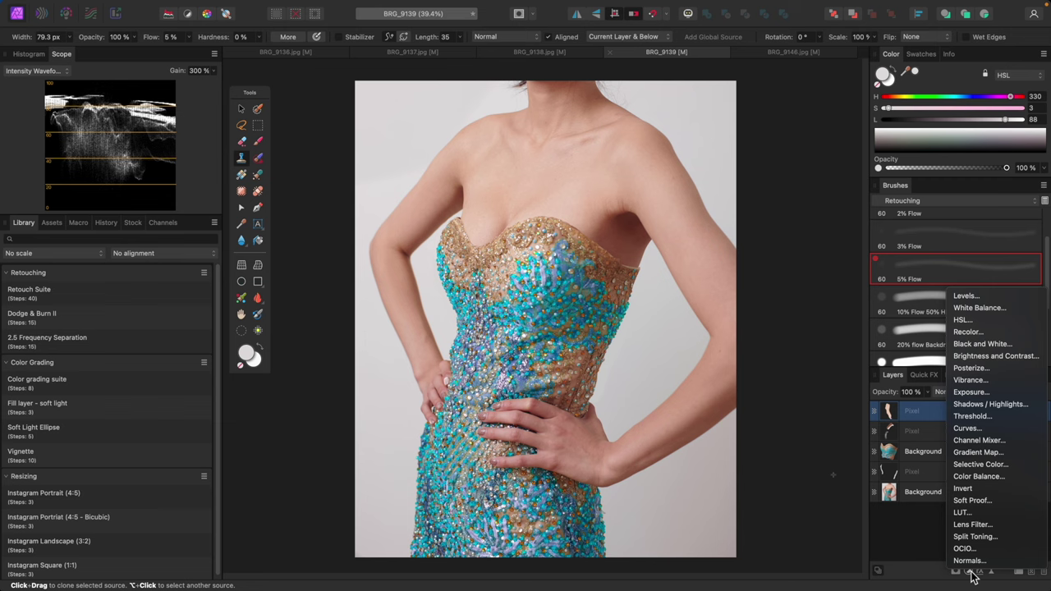
click(980, 428)
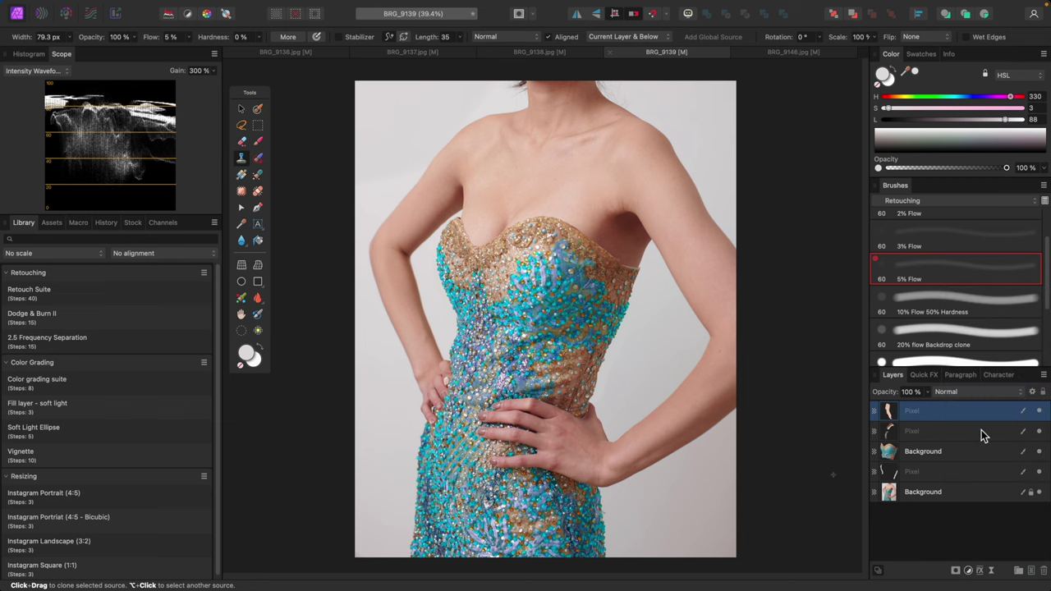
drag(737, 346, 776, 378)
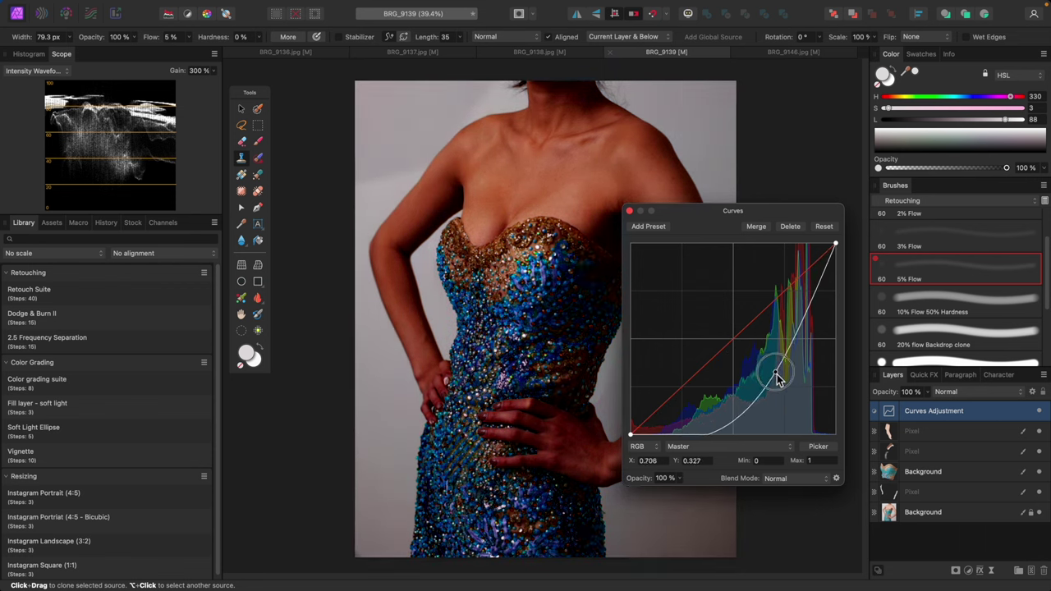
click(630, 213)
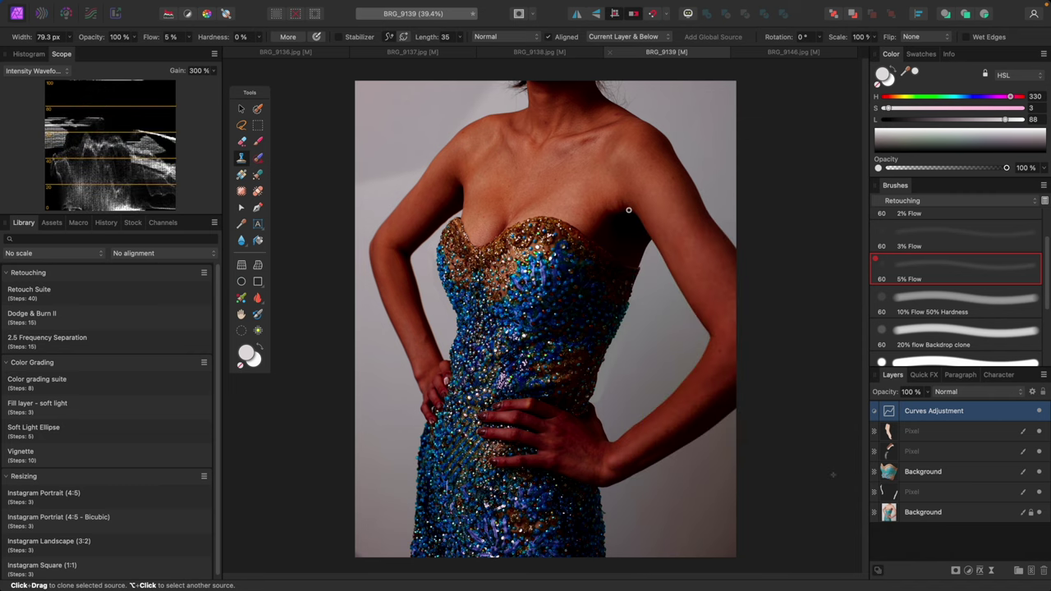
key(super+i)
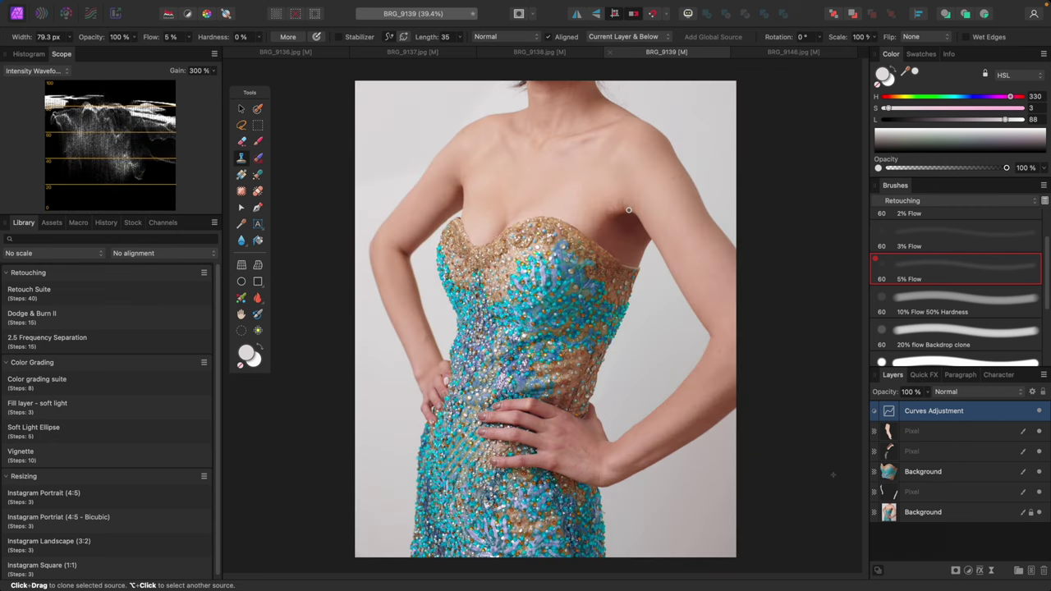
Try painting the Curves darkening along the neckline edge with the Paint Brush at 71.5 px and 165.4 px.
key(b)
key(bracketleft)
key(bracketleft)
key(bracketleft)
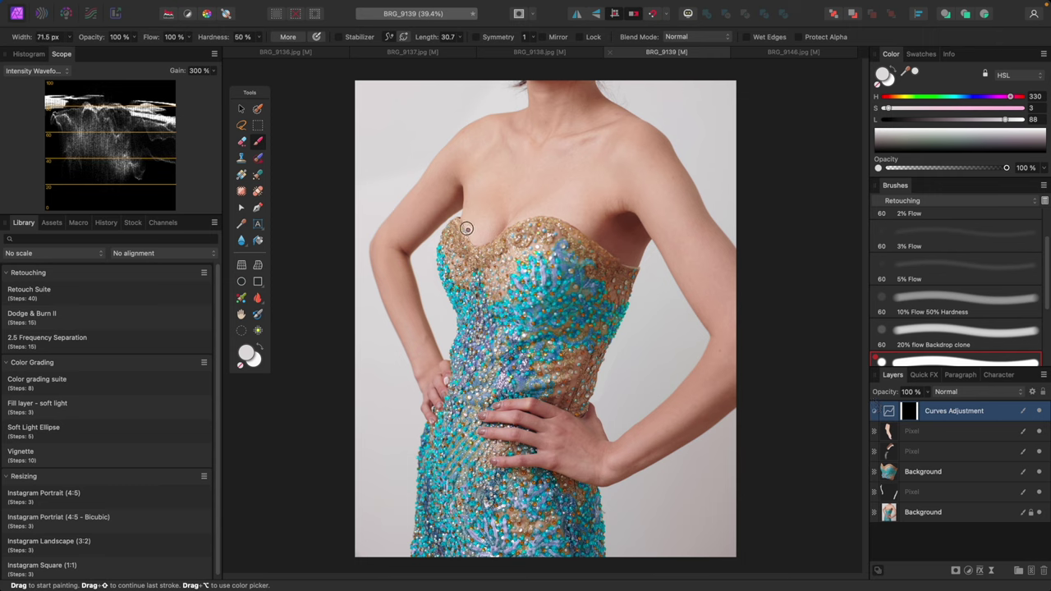
mouse_move(482, 243)
mouse_down()
mouse_move(558, 242)
mouse_move(643, 269)
mouse_up()
key(bracketright)
key(bracketright)
key(bracketright)
key(bracketright)
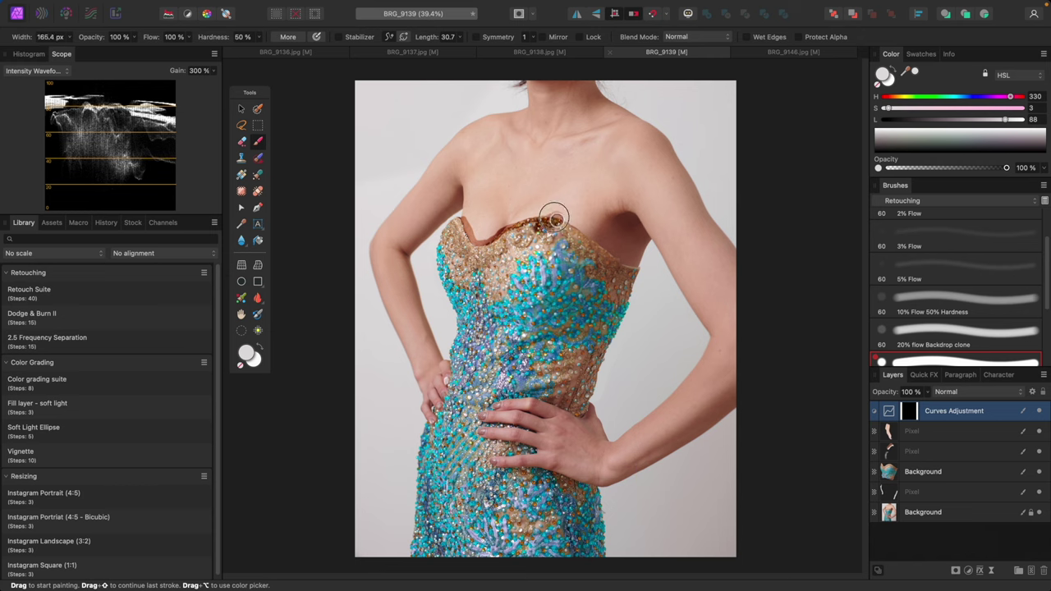
drag(554, 217, 511, 238)
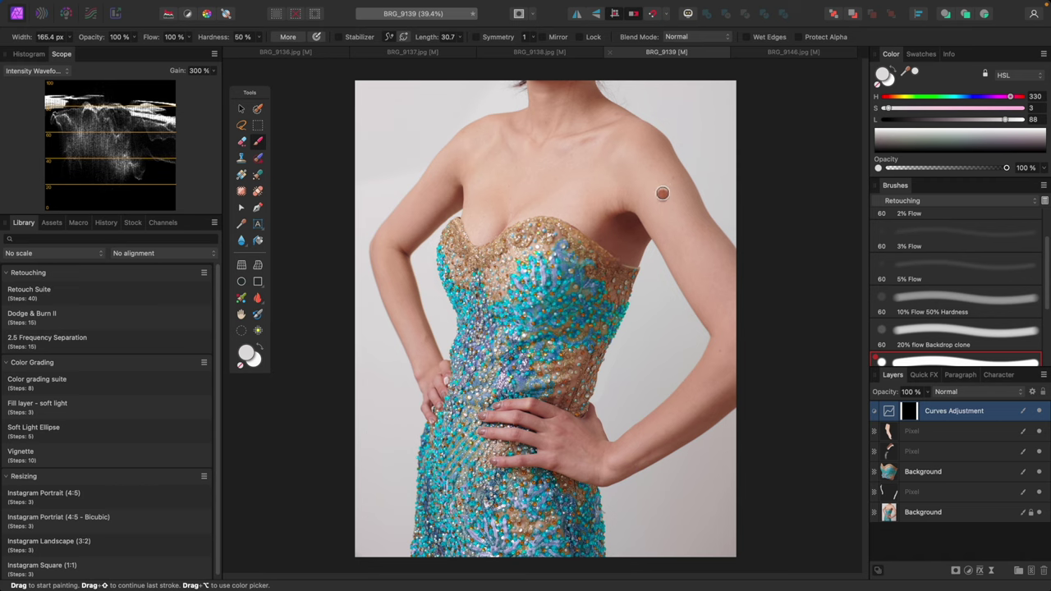
Try a Curves mask stroke over the turquoise beads on the bodice and undo it.
key(super+equal)
key(super+equal)
drag(558, 288, 630, 389)
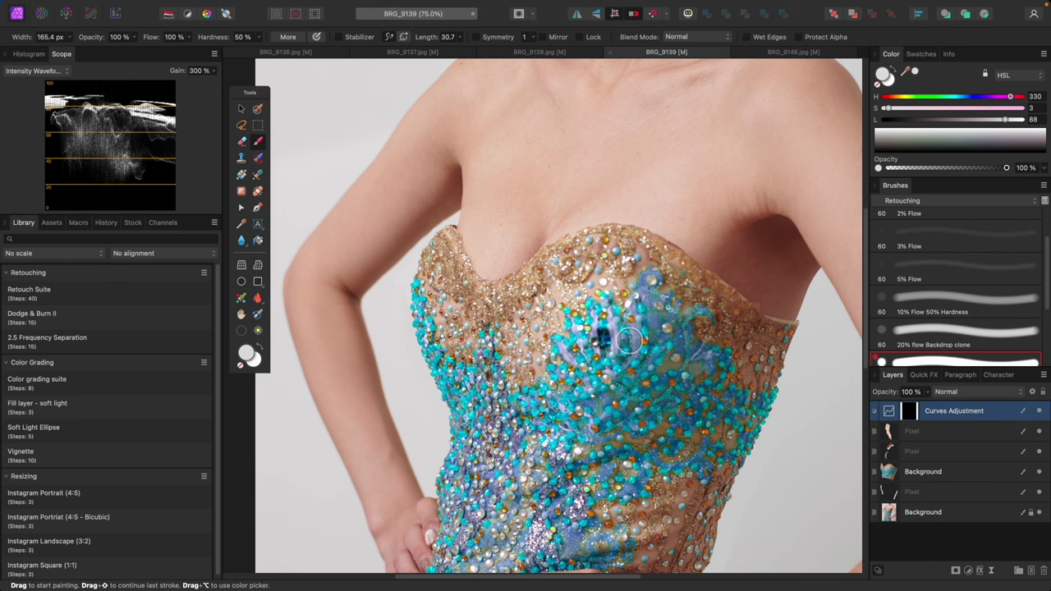
key(super+z)
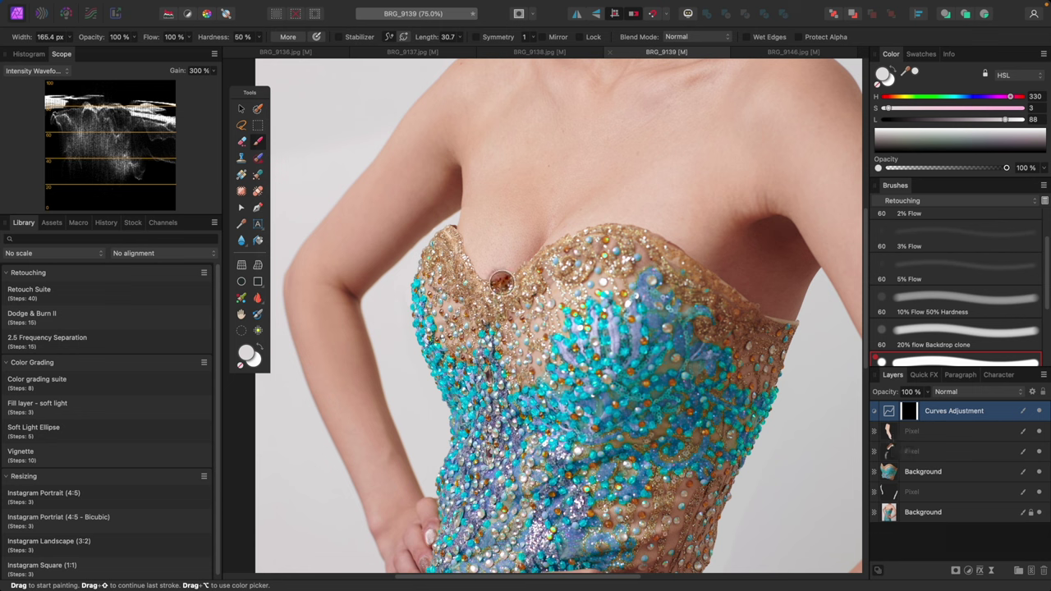
Select a narrow strip of skin beside the inner neckline, test the Curves darkening inside it, and undo the stroke.
click(501, 283)
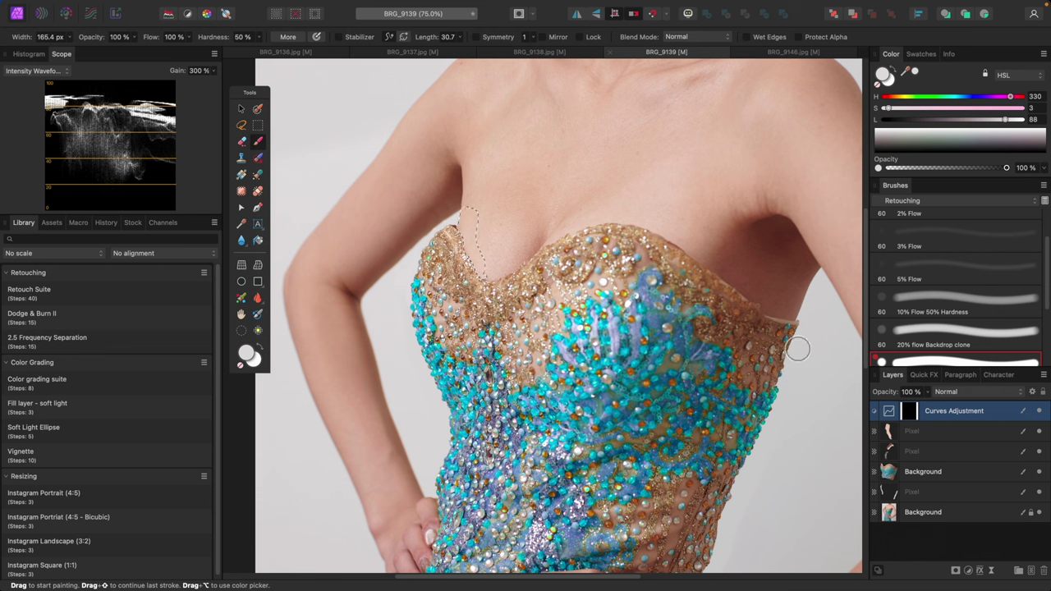
mouse_move(484, 280)
mouse_down()
mouse_move(482, 240)
mouse_move(469, 216)
mouse_move(489, 264)
mouse_up()
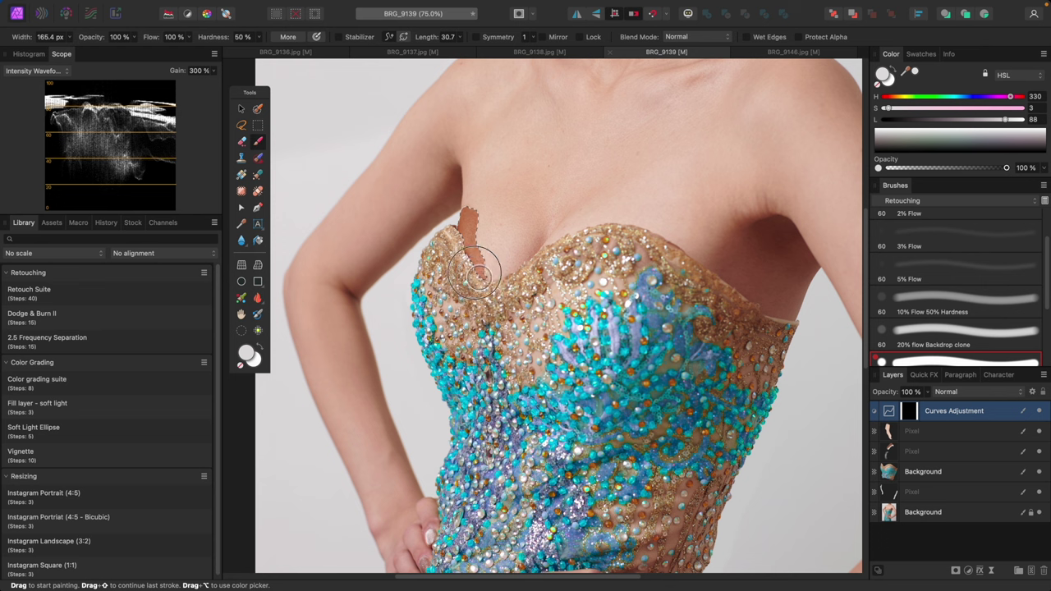
key(super+z)
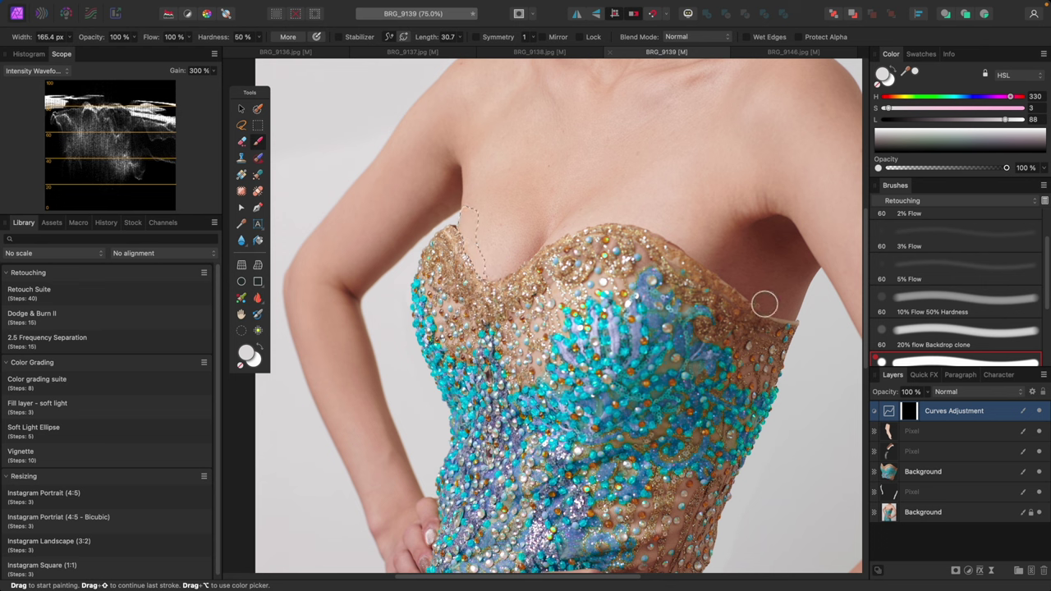
Extend the skin selection beside the inner neckline with the Freehand Selection tool in Add mode, widening it across the chest.
click(242, 126)
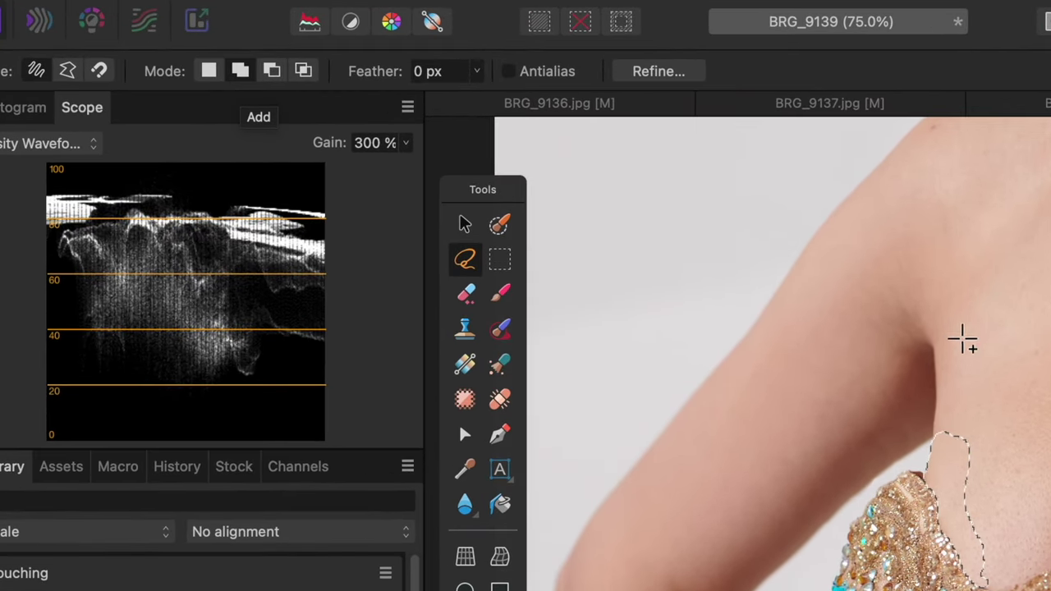
key(super+plus)
key(super+plus)
key(super+plus)
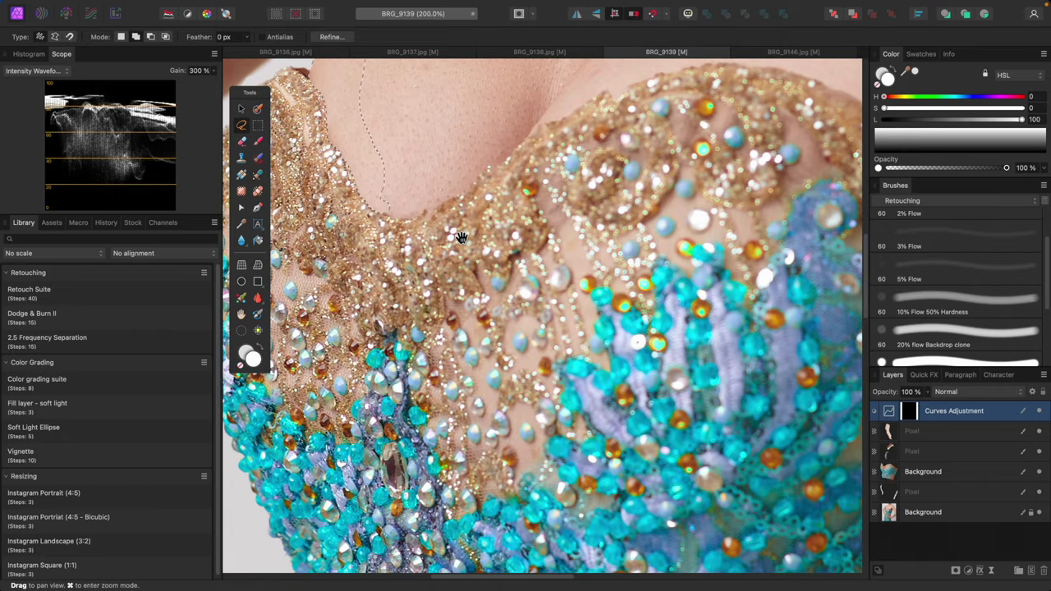
drag(461, 237, 552, 309)
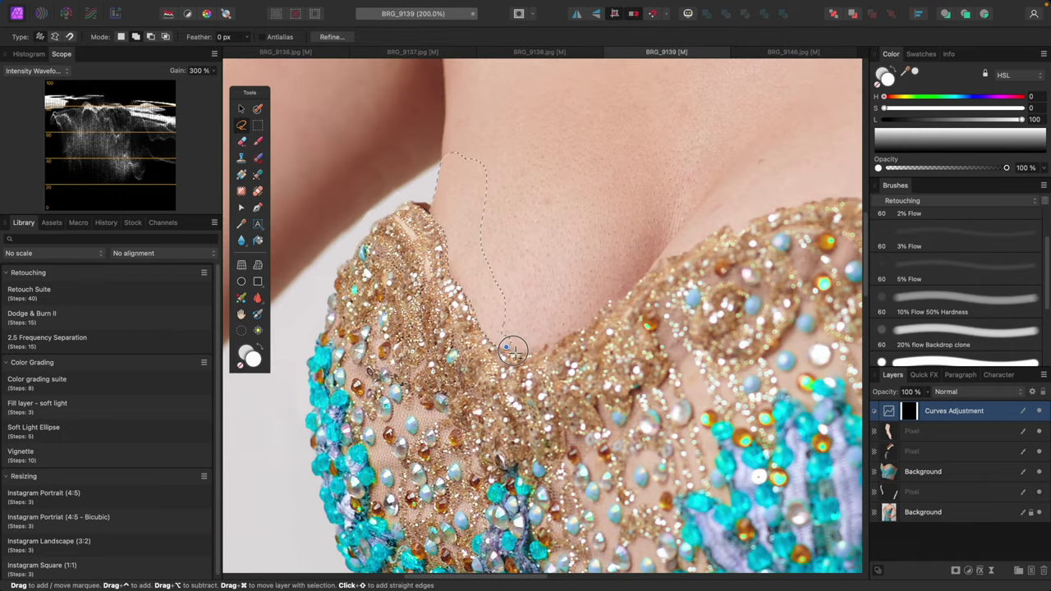
mouse_move(521, 351)
mouse_down()
mouse_move(547, 345)
mouse_move(554, 328)
mouse_move(538, 259)
mouse_move(500, 157)
mouse_move(468, 114)
mouse_move(451, 134)
mouse_up()
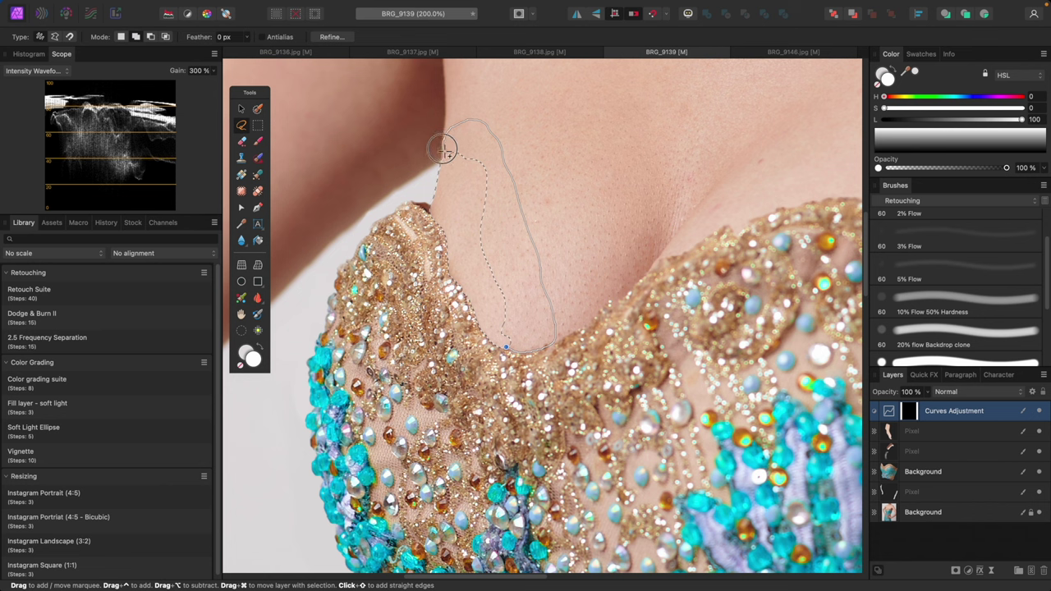
drag(437, 172, 436, 176)
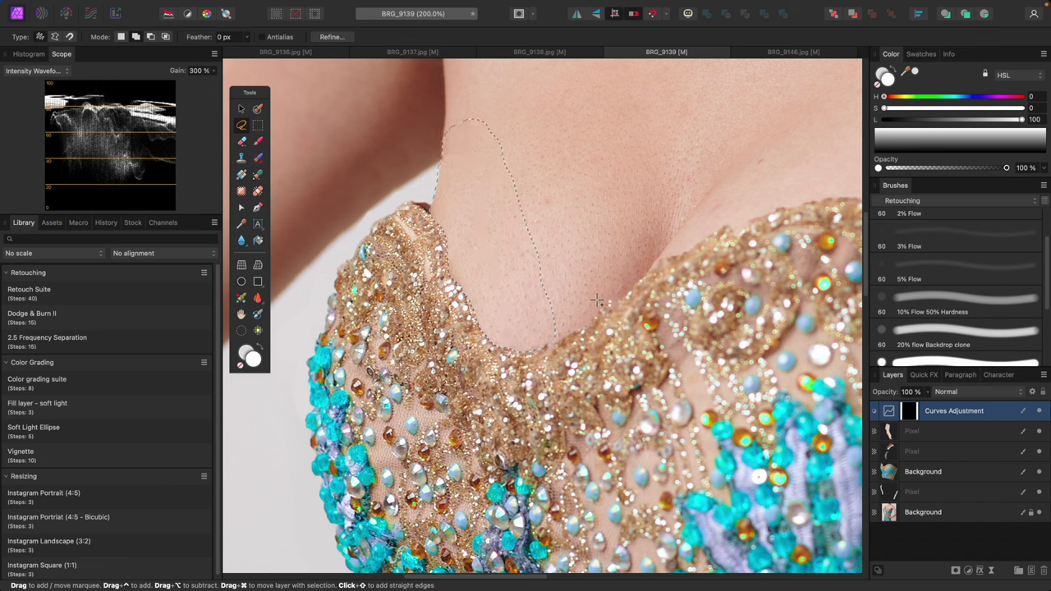
key(super+0)
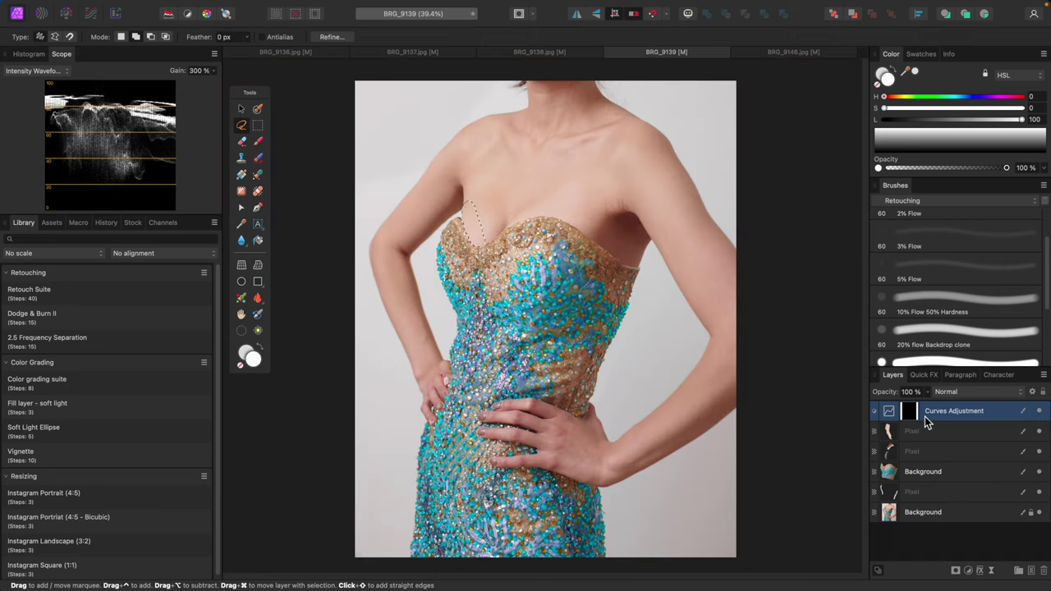
Activate the Paint Brush and hide the pixel selection outline while keeping the selection.
key(b)
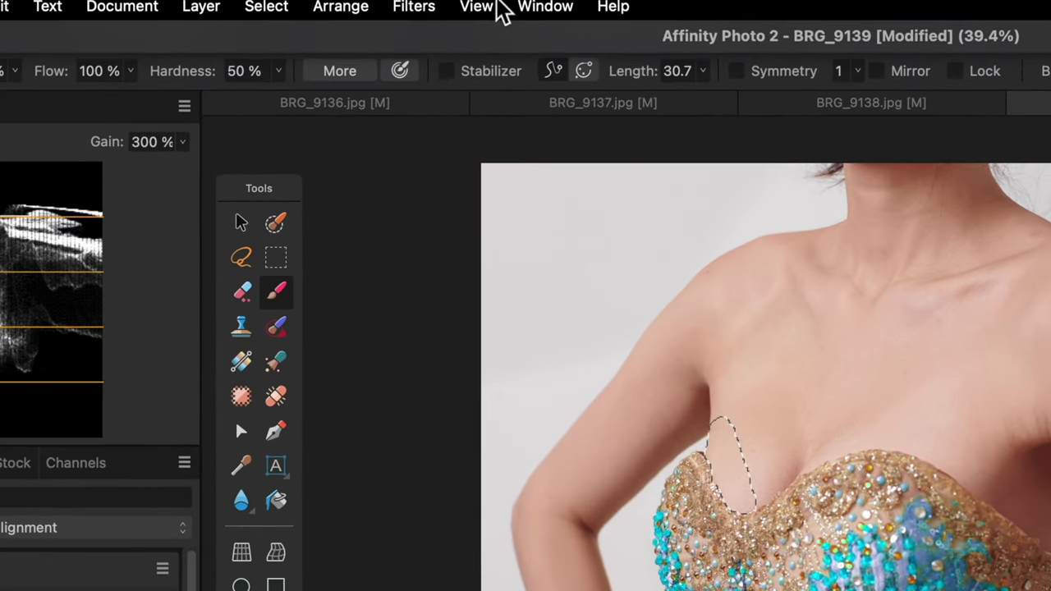
click(495, 10)
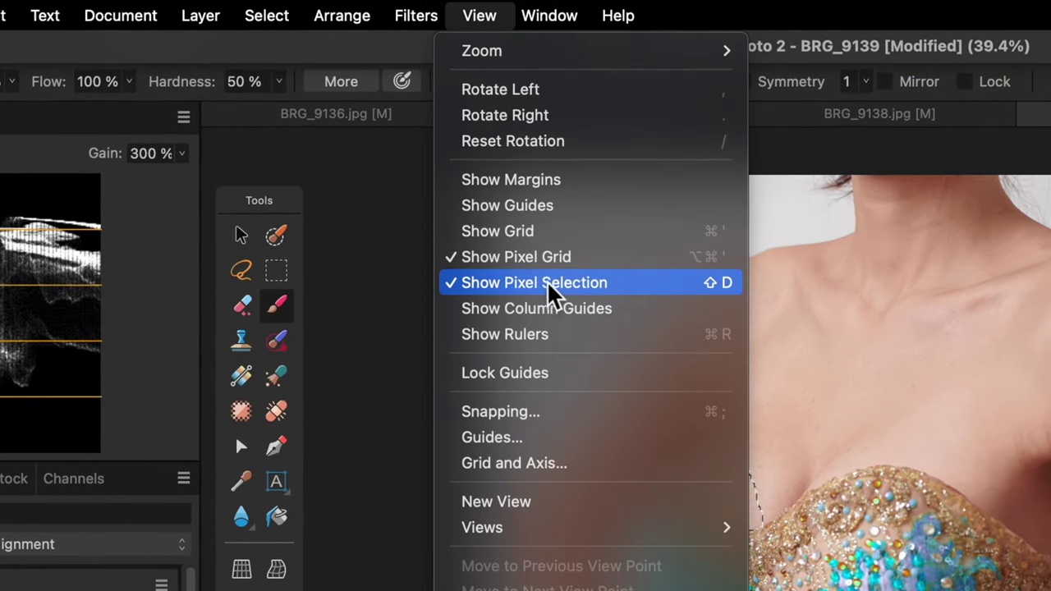
click(487, 284)
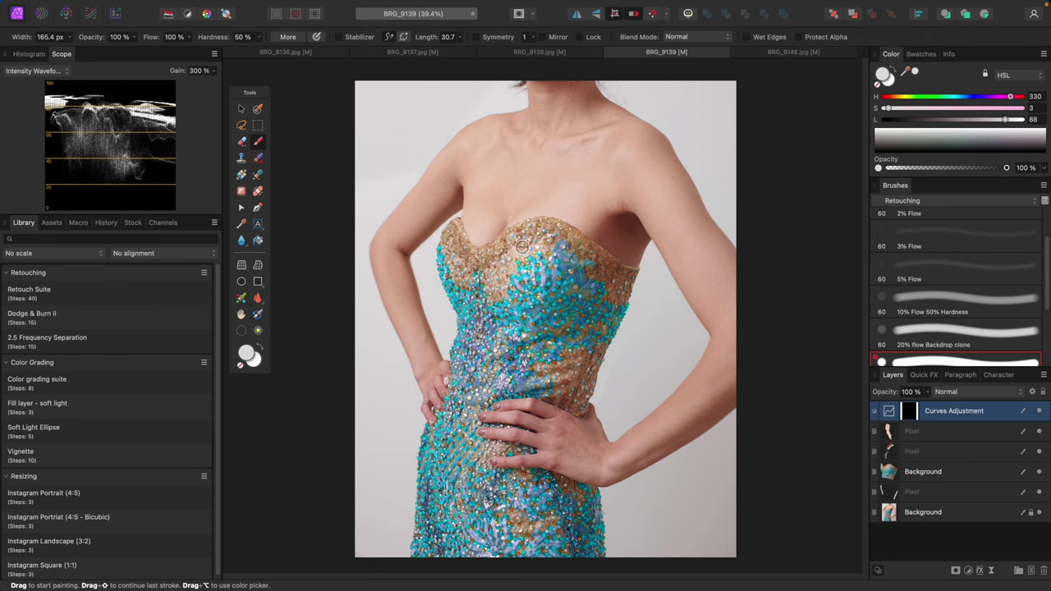
Try the 5% Flow brush at 51 px and 58.8 px for the Curves darkening along the inner neckline edge.
scroll(522, 246, up, 3)
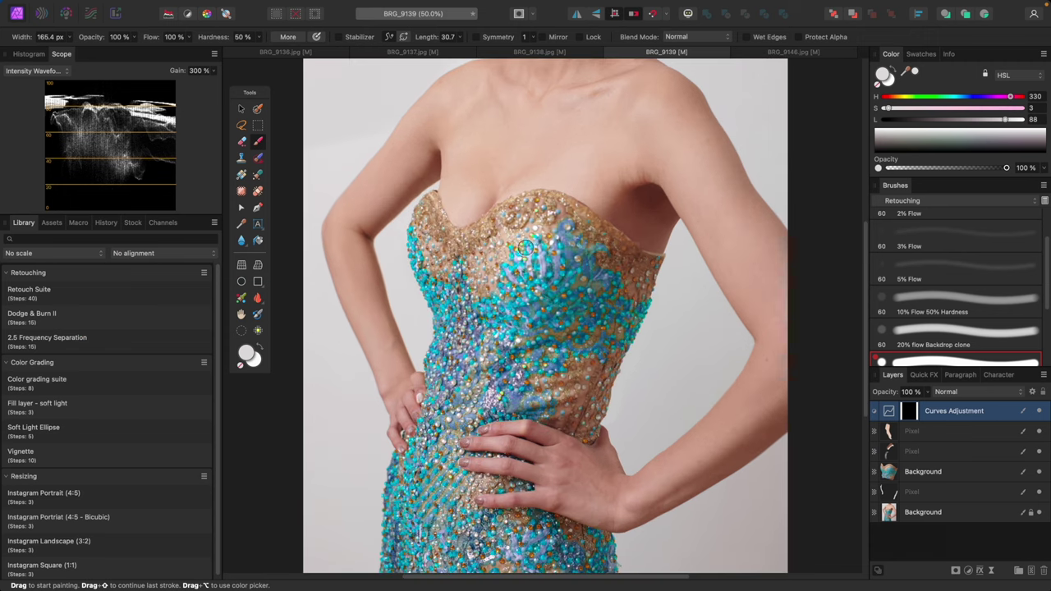
mouse_move(478, 283)
mouse_down()
mouse_move(477, 207)
mouse_move(469, 246)
mouse_up()
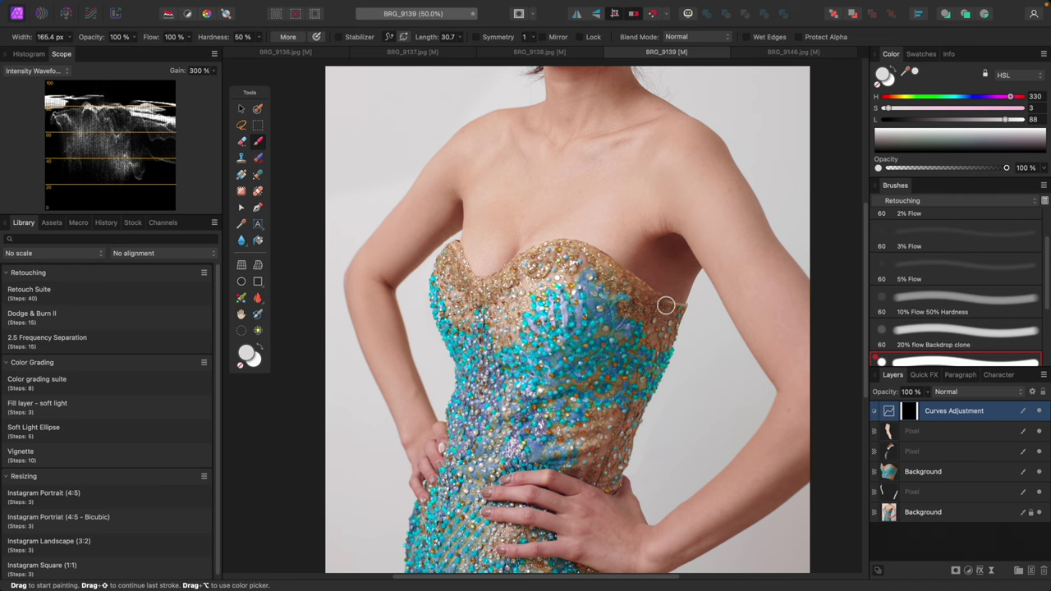
scroll(966, 326, up, 2)
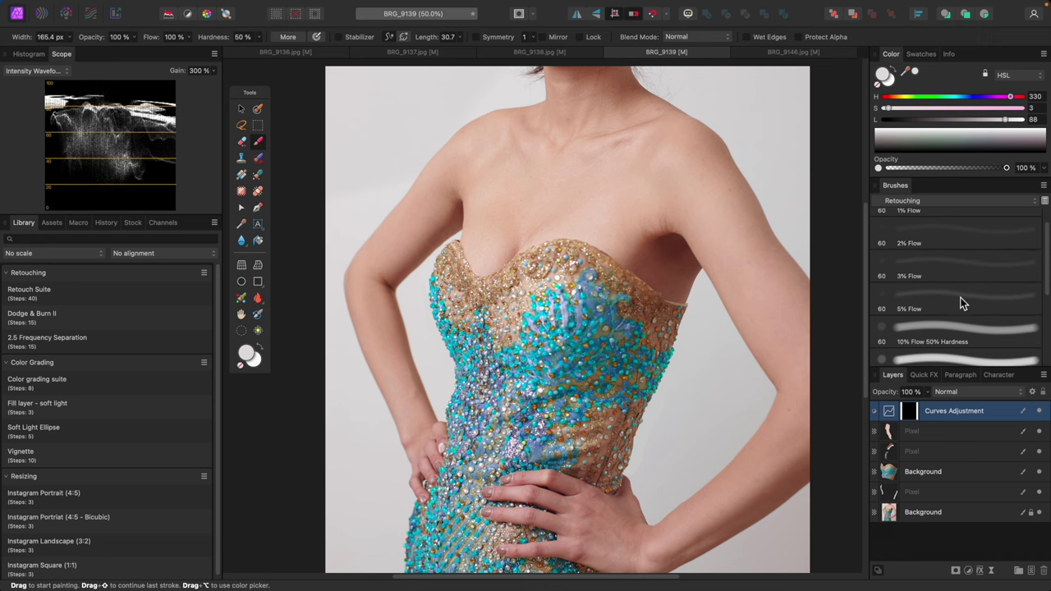
click(962, 304)
key(super+plus)
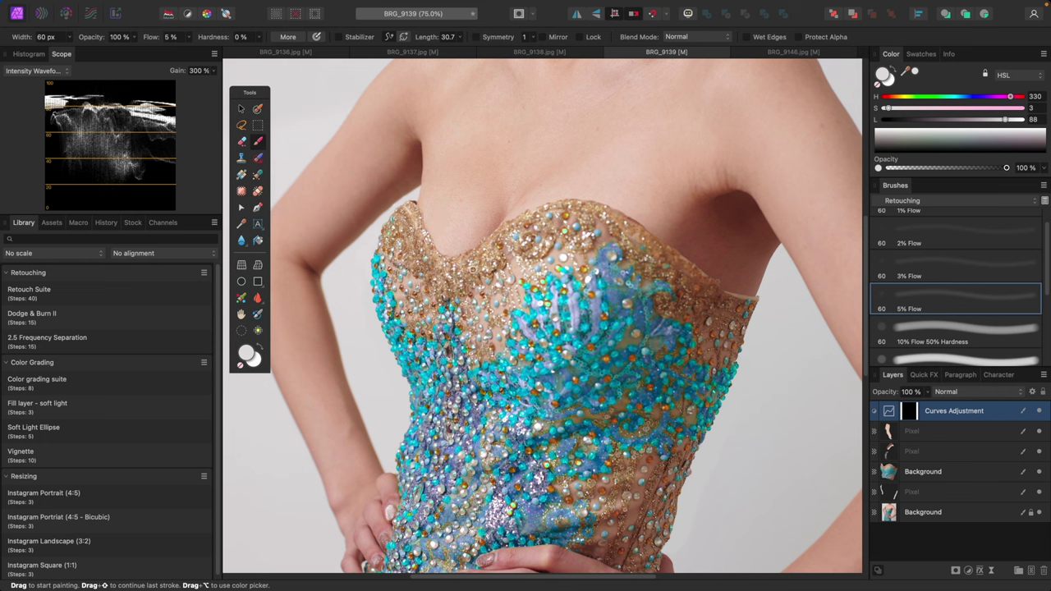
key(super+0)
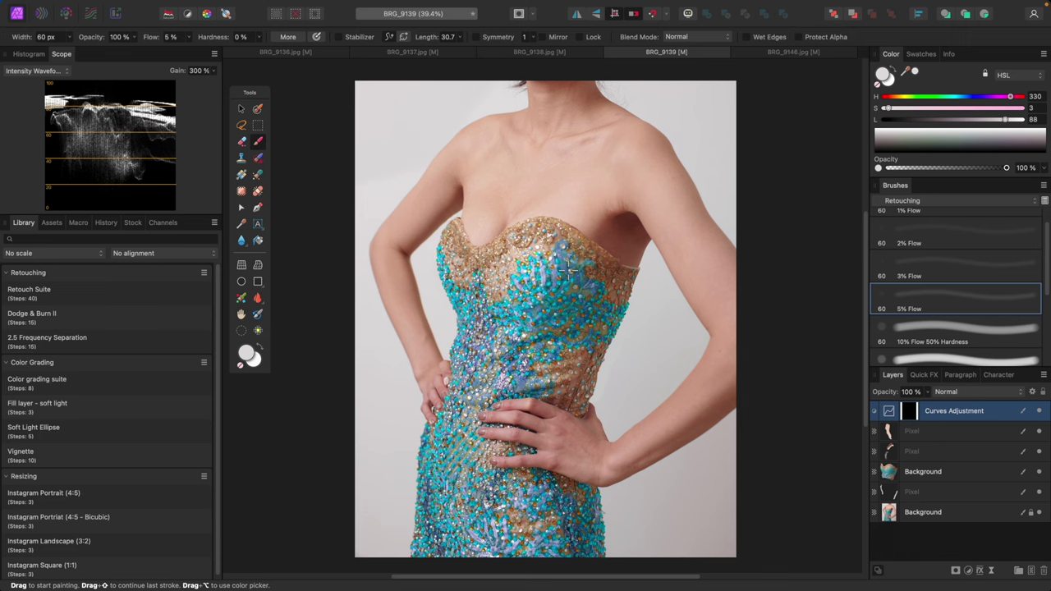
key(super+1)
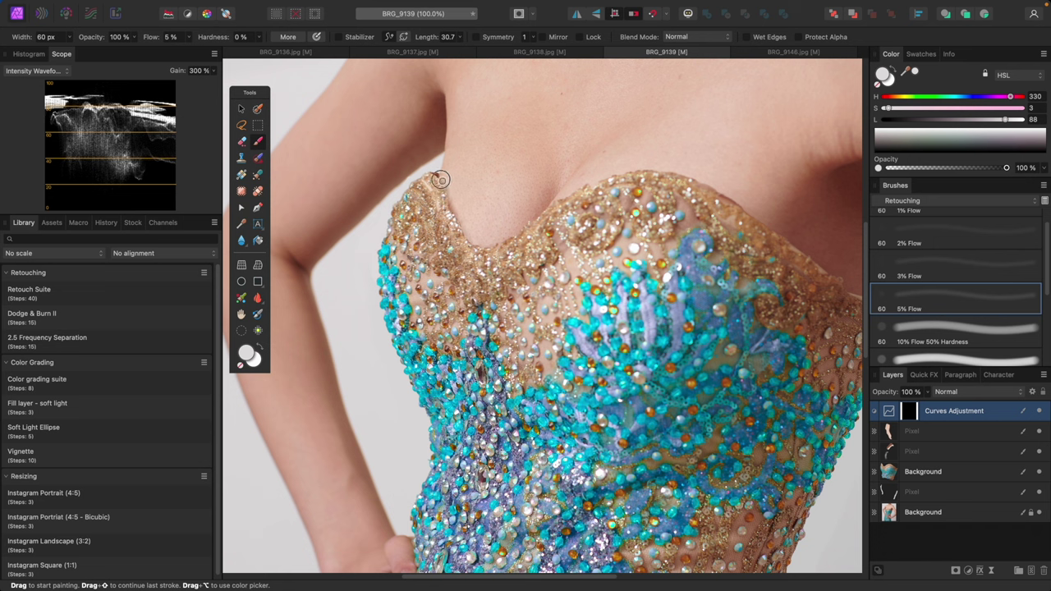
key([)
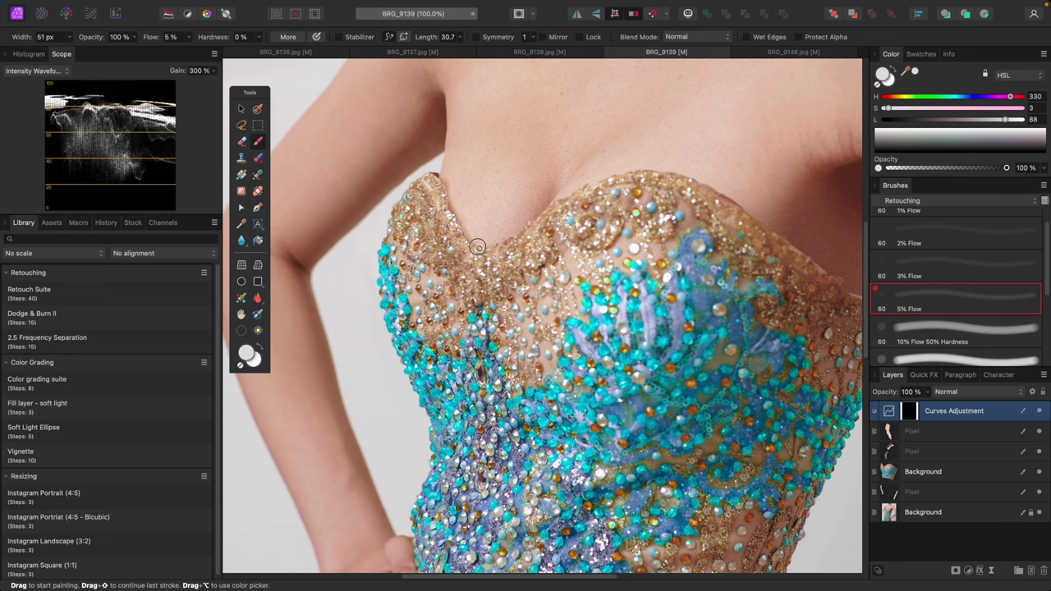
key(bracketright)
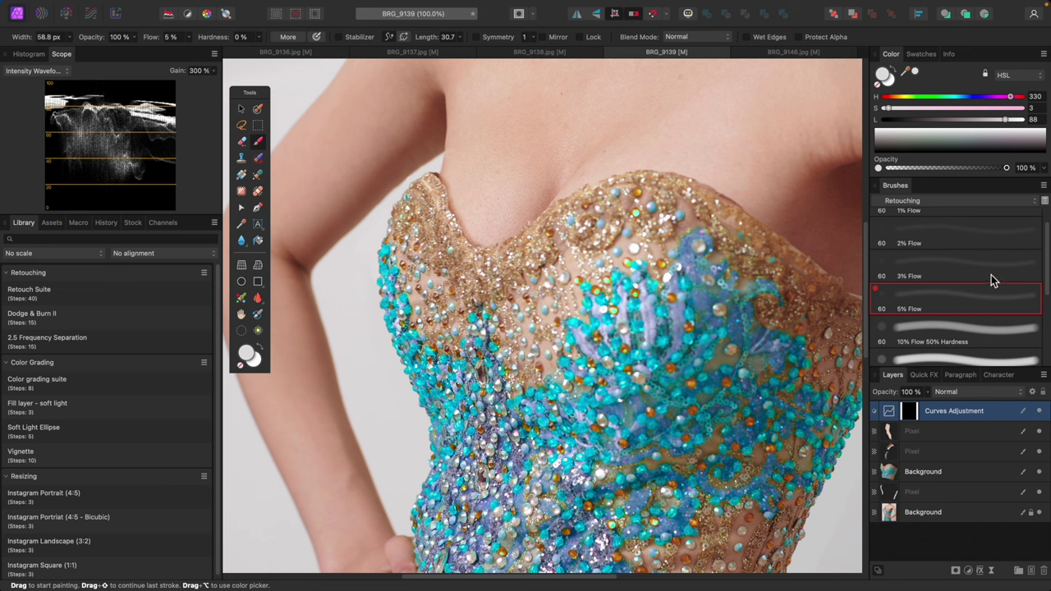
Paint the Curves darkening softly along the inner neckline edge with the 2% Flow brush at about 61.6 px.
click(997, 247)
key(])
key(])
key(])
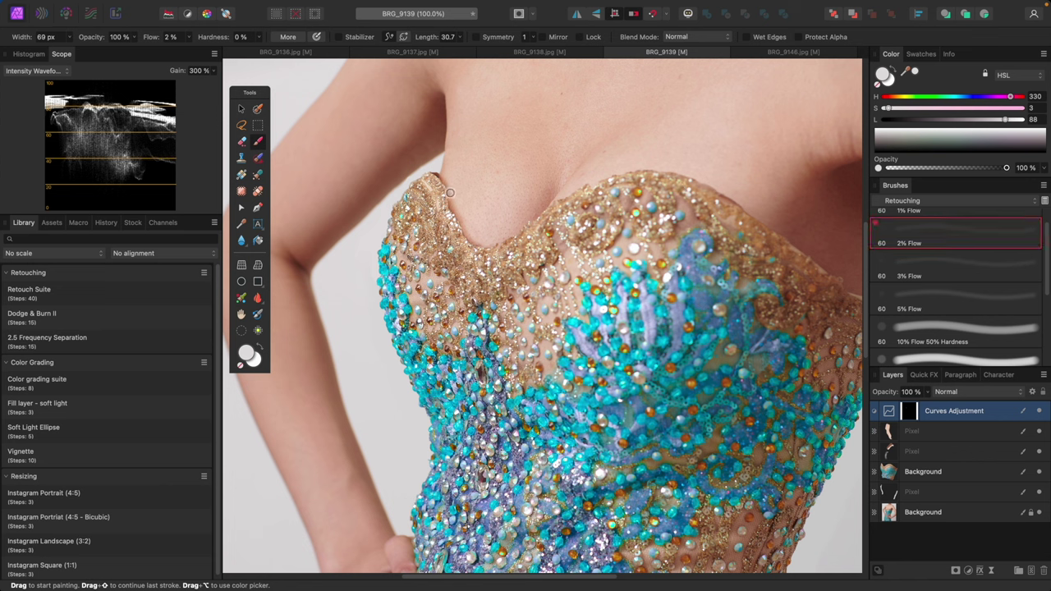
key(bracketleft)
key(bracketleft)
key(bracketleft)
key(bracketright)
key(bracketright)
key(super+0)
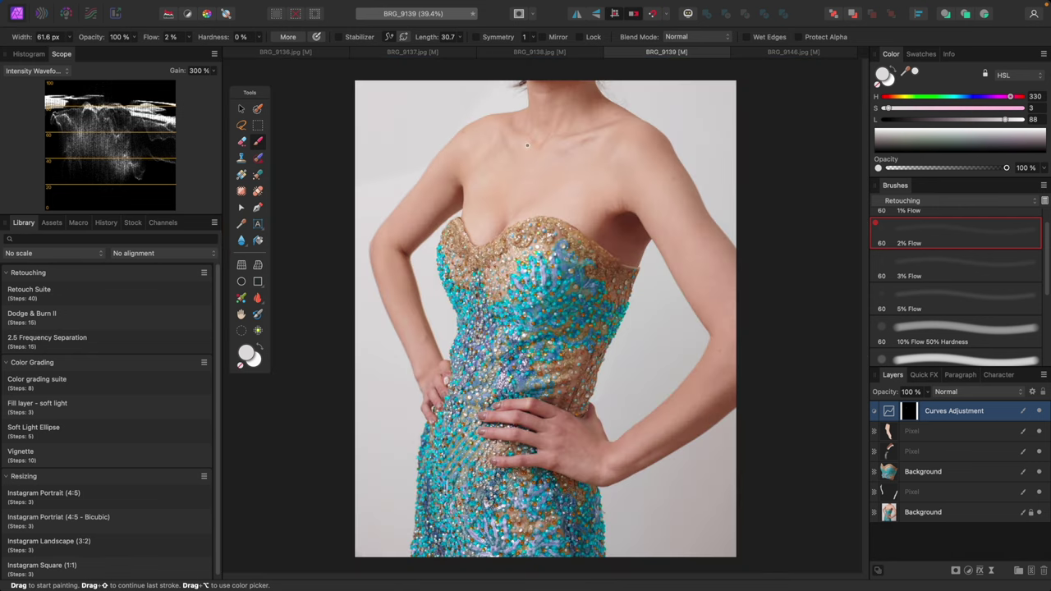
Compare the photo with and without all the retouching layers, then reselect only the top Curves adjustment.
key(super+alt+a)
click(1039, 411)
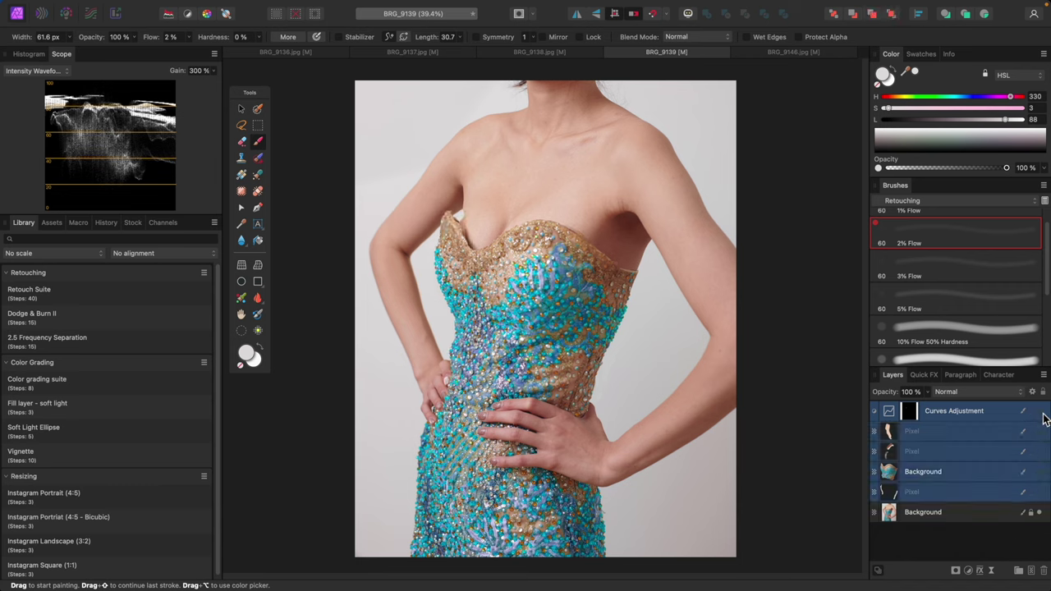
click(1039, 412)
click(1039, 411)
click(1042, 413)
click(1043, 413)
click(1041, 412)
click(995, 417)
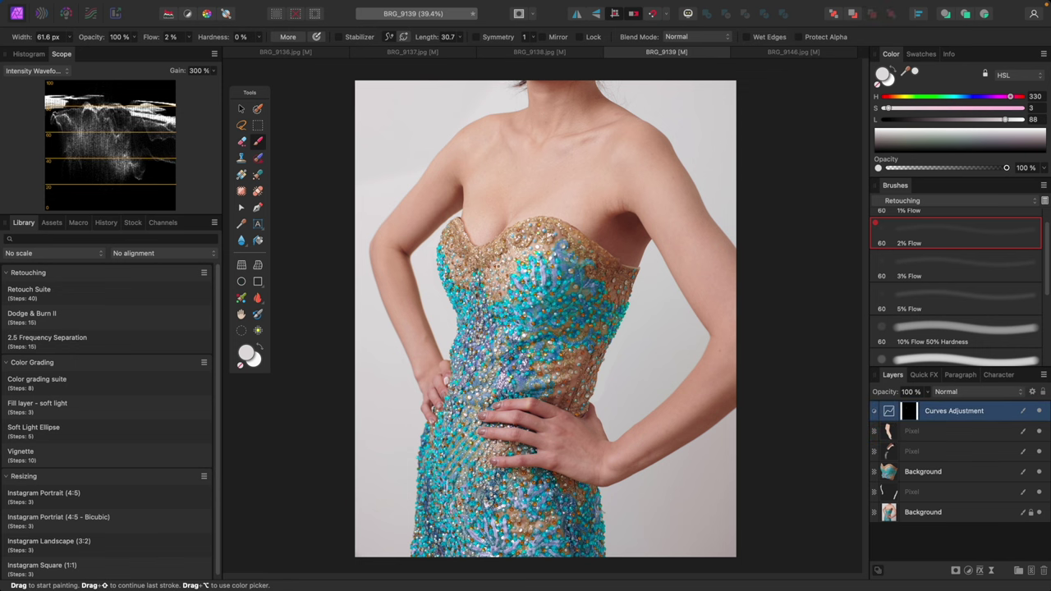
Build up the neckline shadow on the Curves mask in white with the 2% Flow brush at 60.4 px and 47.9 px.
key(super+plus)
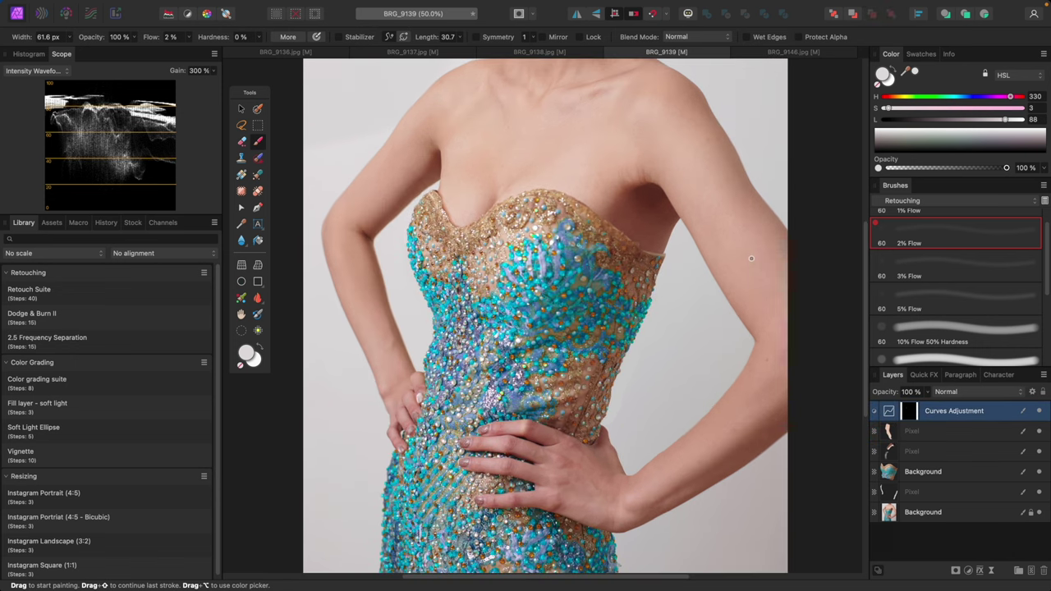
key(x)
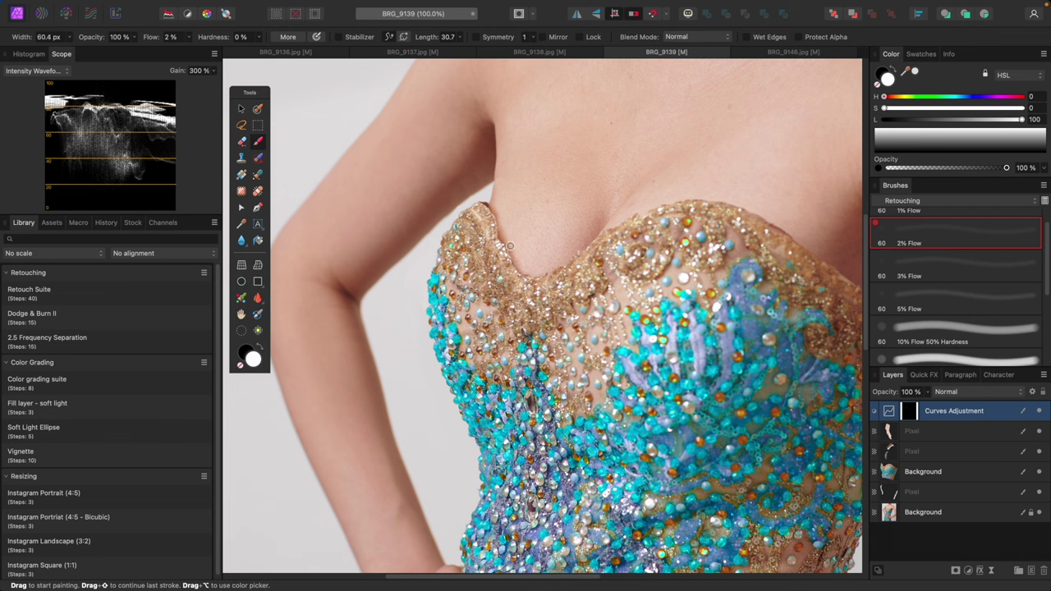
drag(510, 246, 493, 190)
key(bracketright)
key(bracketright)
key(bracketright)
key(super+0)
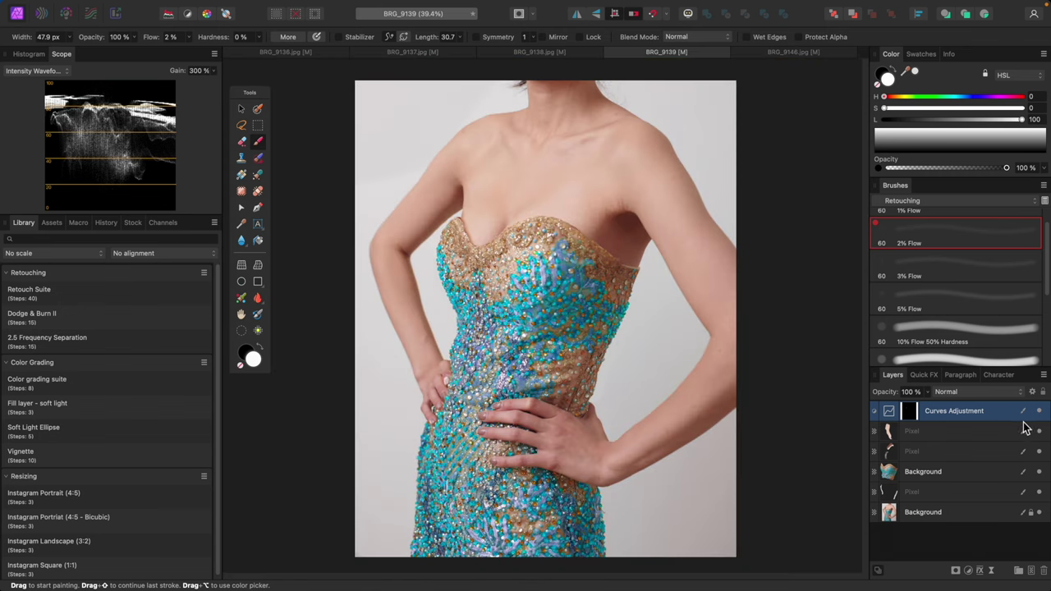
Soften the neckline shadow on the Curves mask using black and the 2% Flow brush at 110.9 px.
key(x)
key(super+equal)
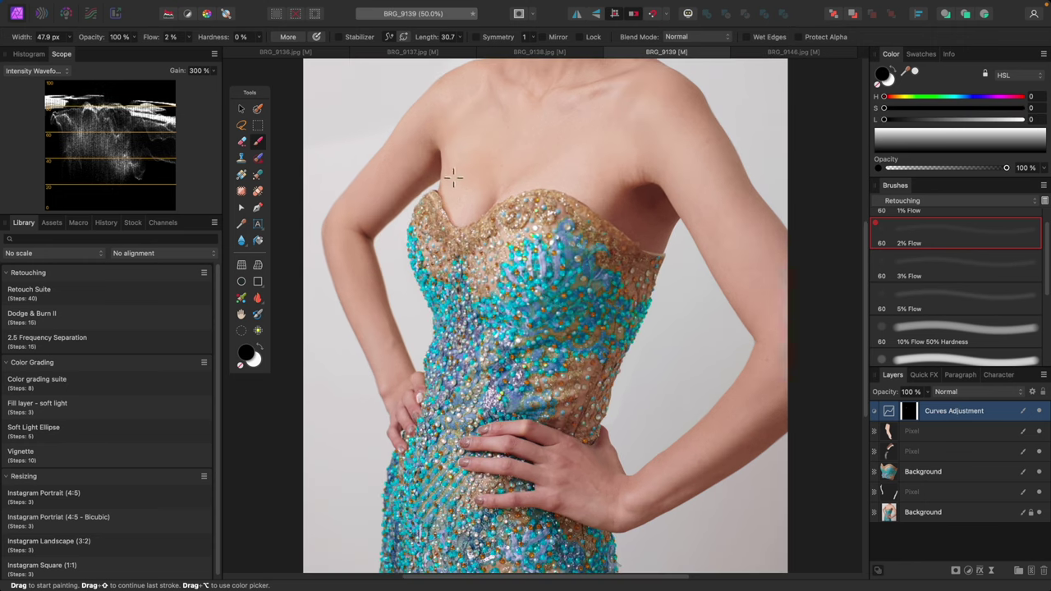
key(bracketright)
key(bracketright)
Raise the midpoint of the top Curves adjustment slightly to weaken the neckline shadow.
double_click(900, 417)
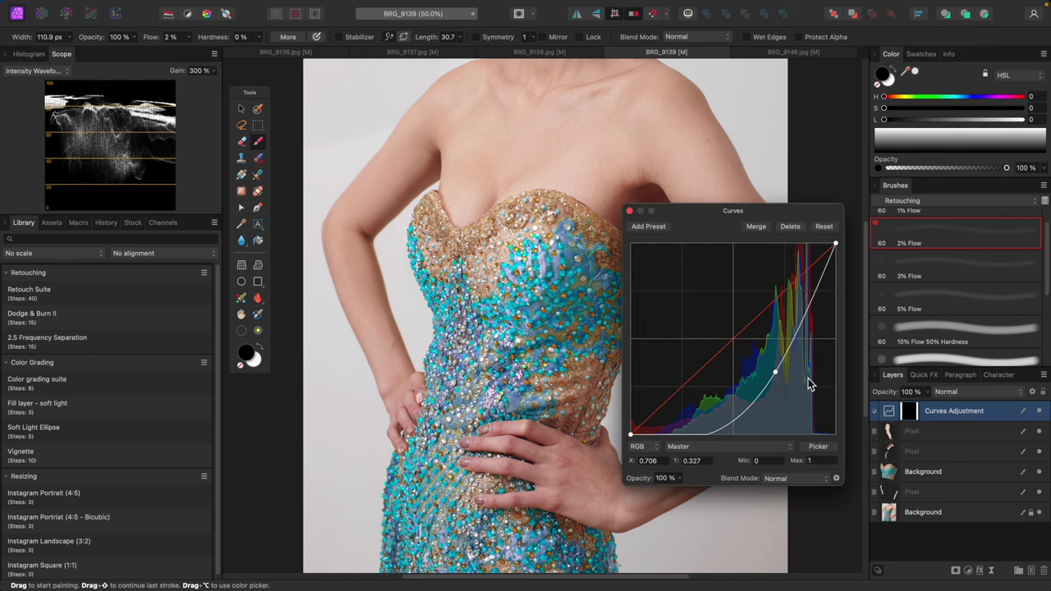
mouse_move(779, 376)
mouse_down()
mouse_move(757, 355)
mouse_move(795, 383)
mouse_move(778, 366)
mouse_up()
click(630, 211)
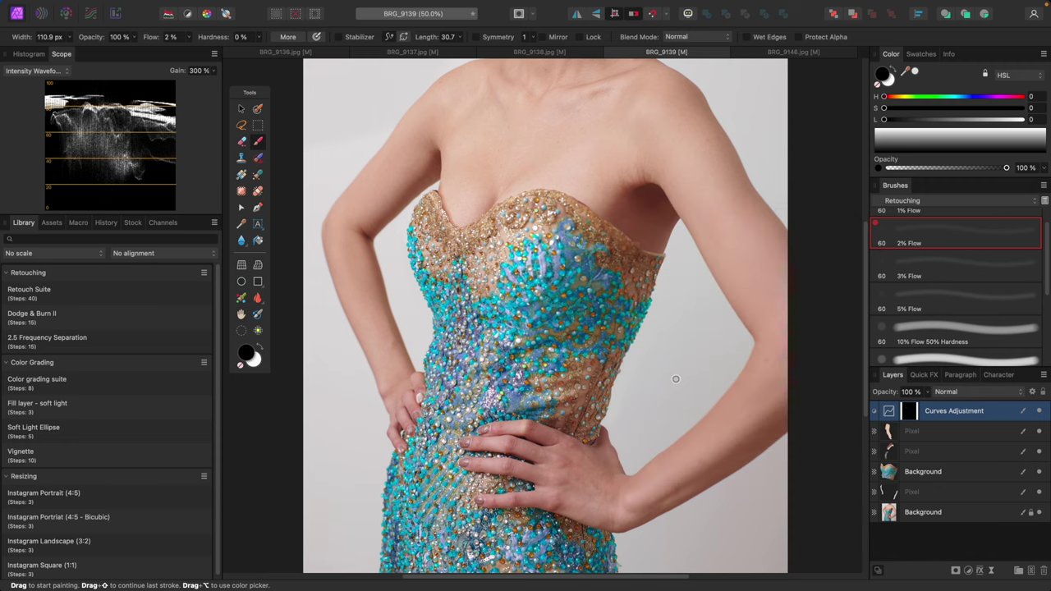
Add a Curves adjustment above the lowest Pixel layer, pull its midpoint down to X 0.68, Y 0.345, and invert its mask.
scroll(591, 331, up, 3)
drag(592, 331, 595, 345)
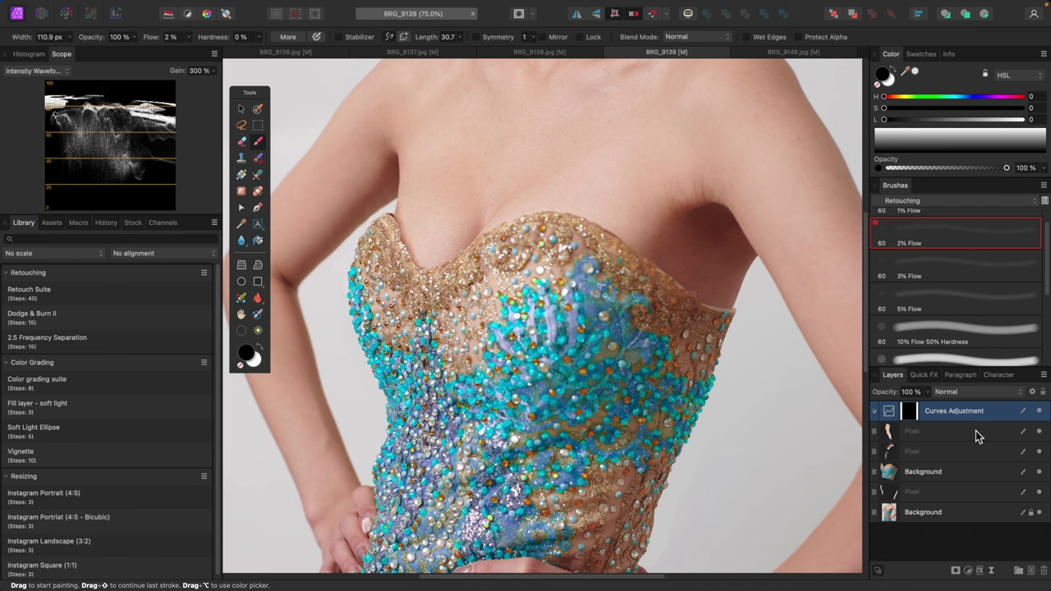
click(941, 492)
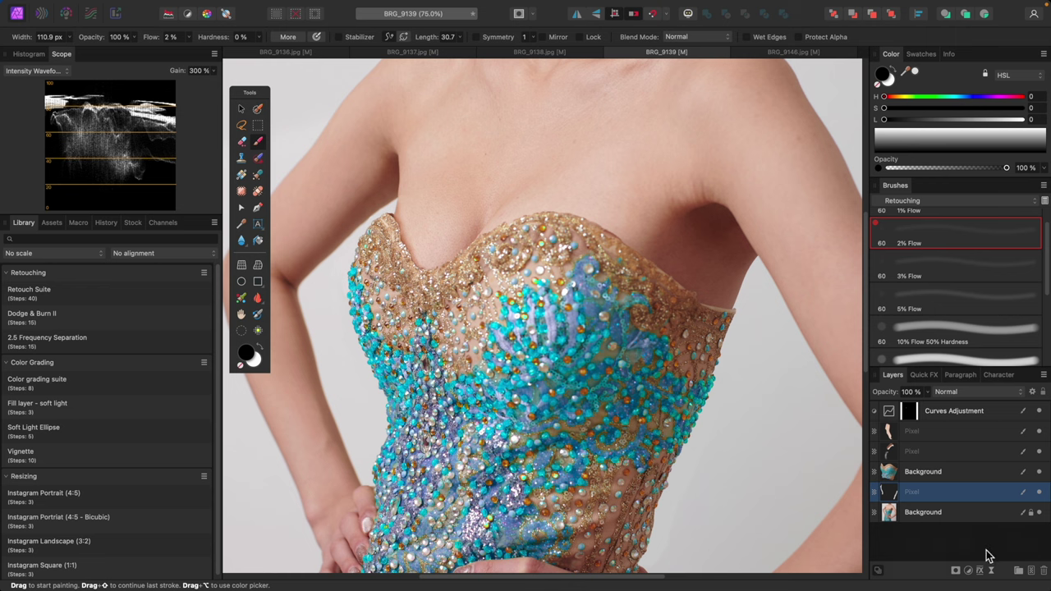
click(970, 572)
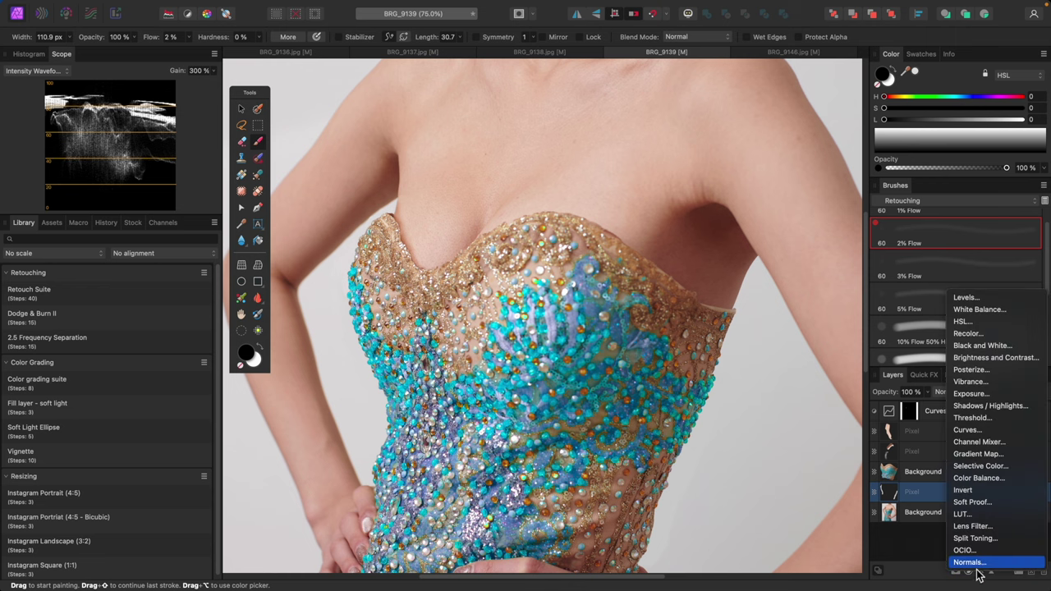
click(978, 432)
drag(742, 340, 769, 369)
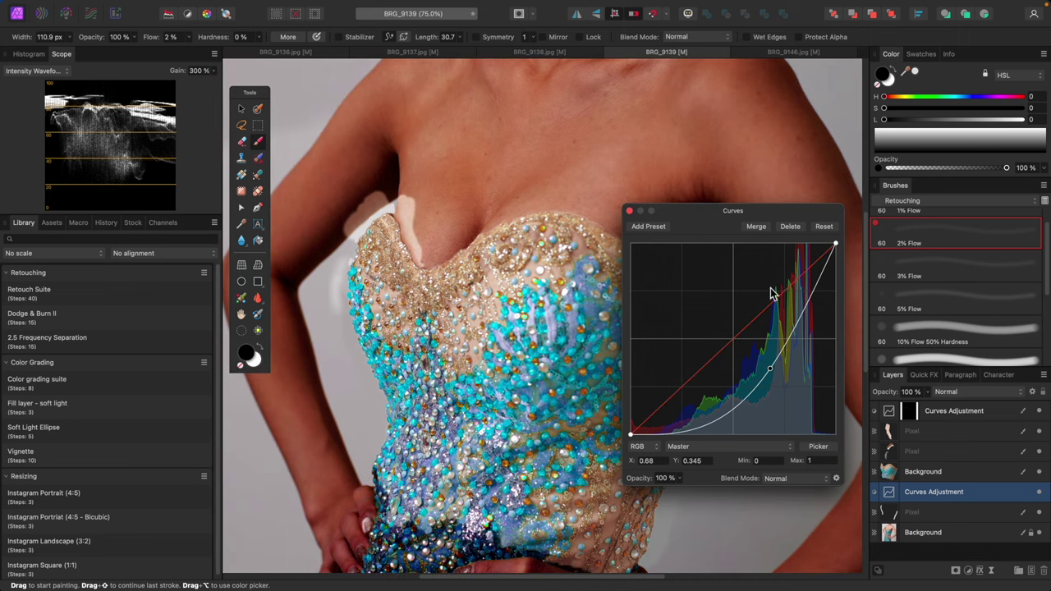
click(629, 211)
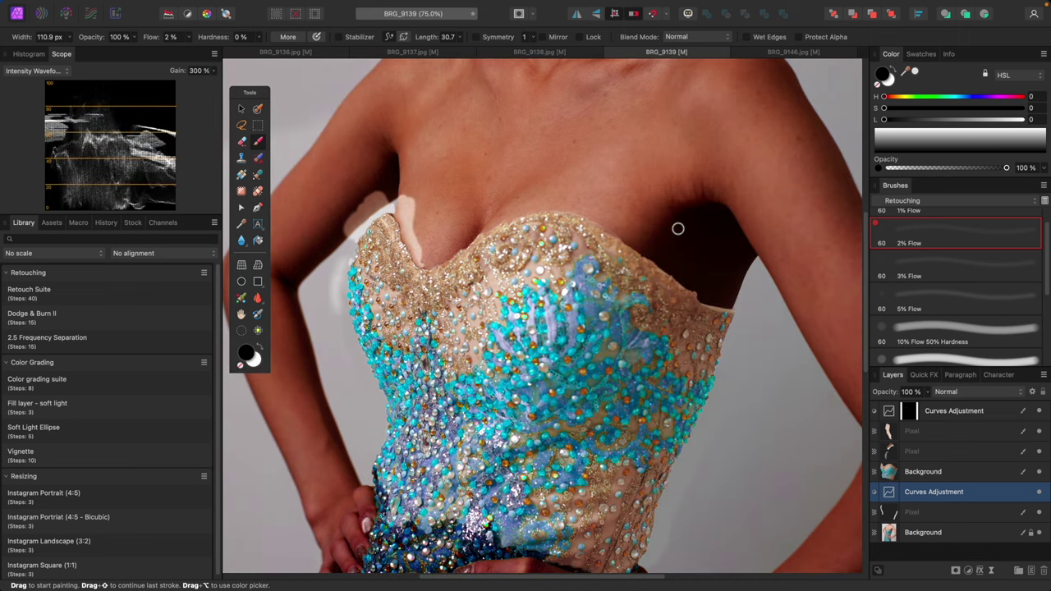
key(super+i)
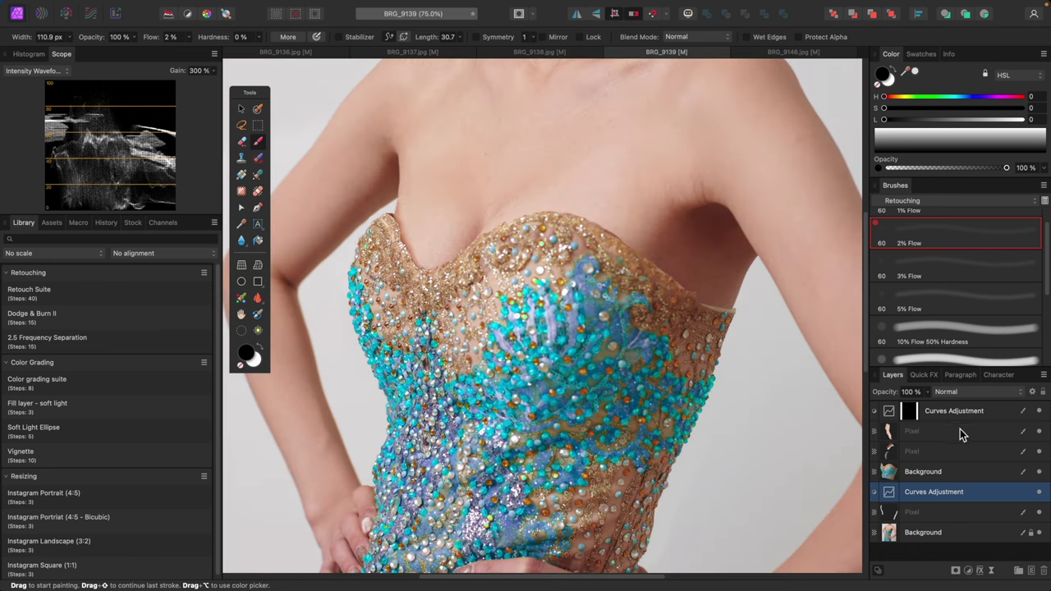
Paint a soft shadow in white on the lower Curves mask along the outer bust neckline, using the 2% Flow brush down to 74.8 px.
key(x)
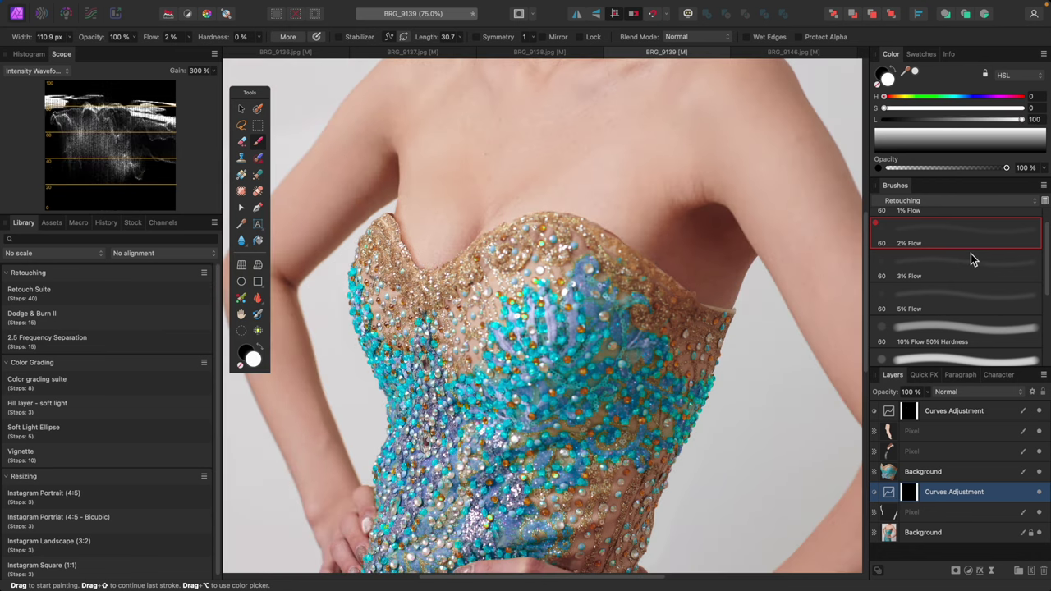
mouse_move(572, 217)
mouse_down()
mouse_move(638, 254)
mouse_move(603, 225)
mouse_move(646, 262)
mouse_move(572, 215)
mouse_move(592, 227)
mouse_move(538, 218)
mouse_move(604, 231)
mouse_move(653, 266)
mouse_up()
key(bracketright)
key(bracketright)
key(bracketright)
key(bracketleft)
key(bracketleft)
key(bracketleft)
key(bracketleft)
key(ctrl+0)
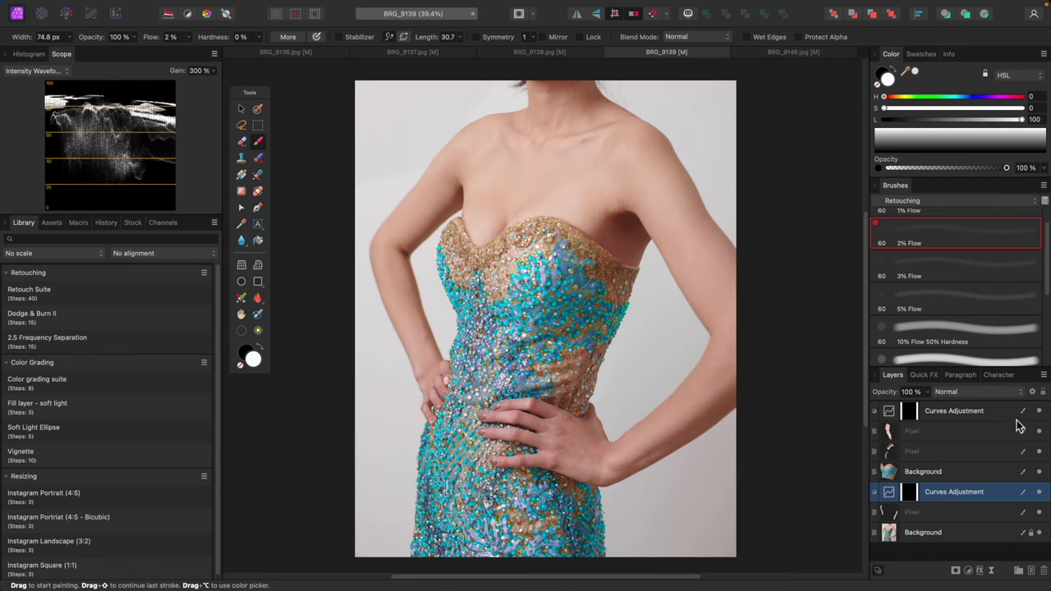
Select the top Curves adjustment and toggle the visibility of both Curves adjustments to compare the neckline shadows.
shift+click(1023, 426)
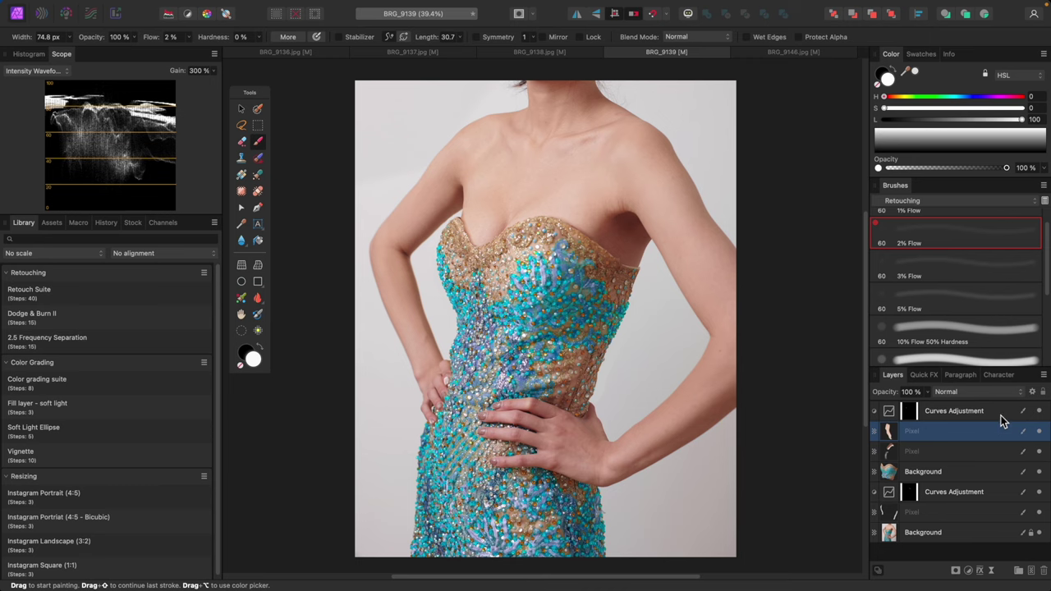
click(1036, 416)
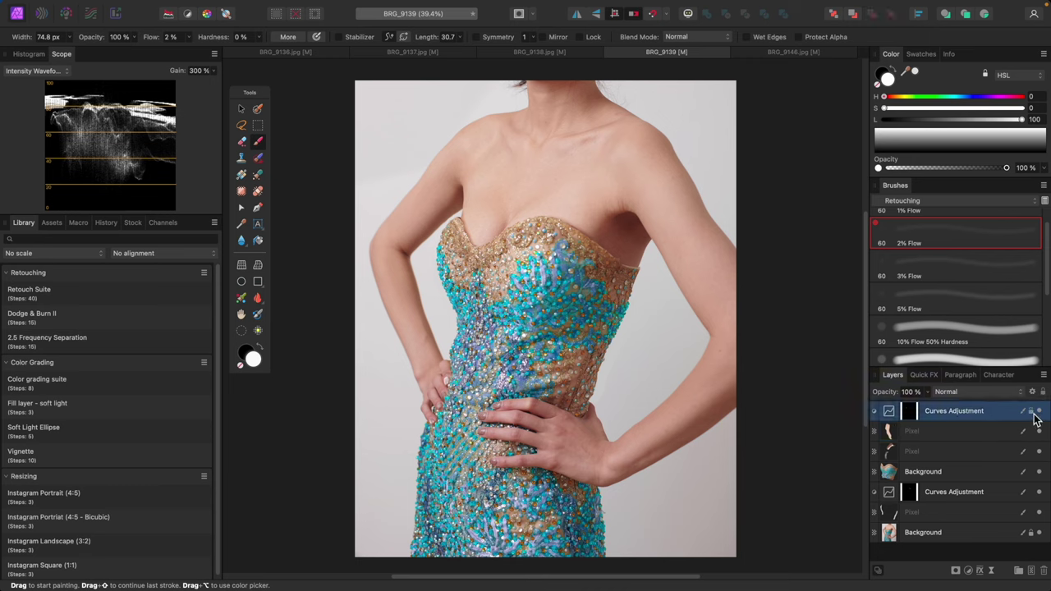
click(1040, 411)
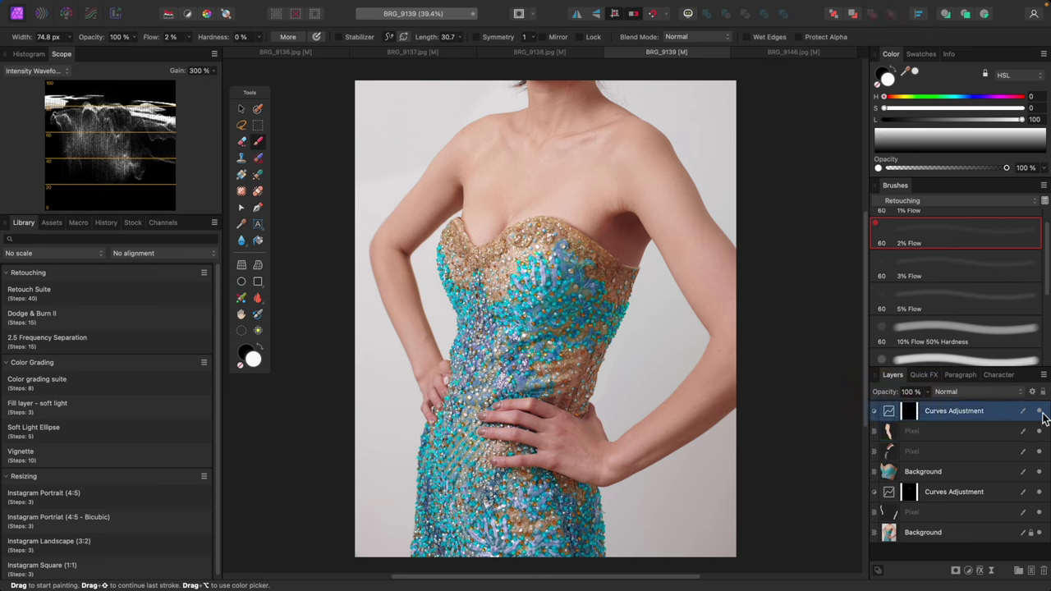
click(1041, 493)
Soften the central neckline shadow on the top Curves mask in black with the 2% Flow brush at 113.8 px.
key(super+plus)
key(super+plus)
drag(549, 256, 700, 357)
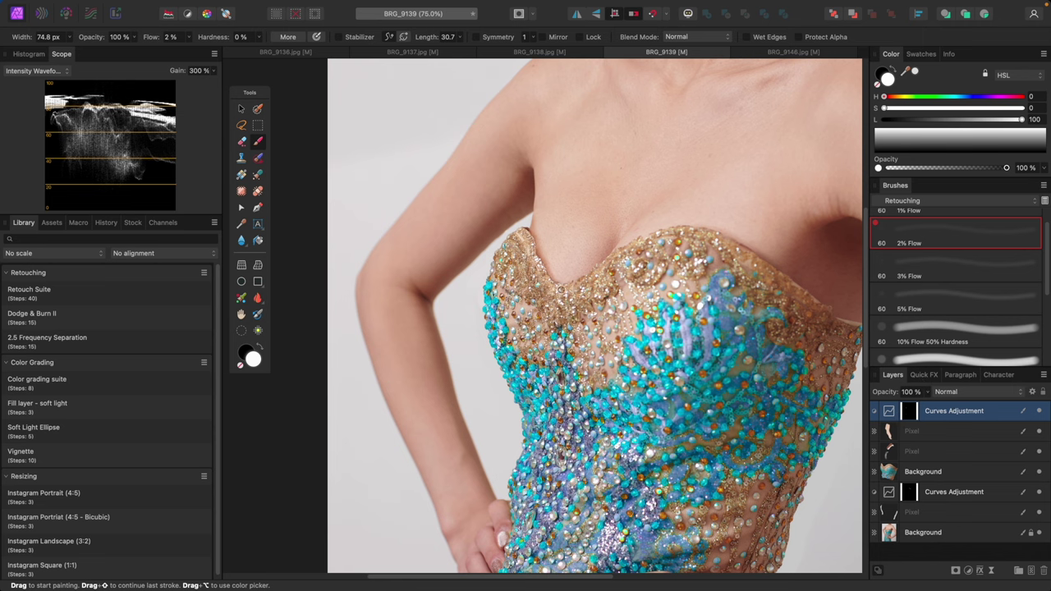
key(super+plus)
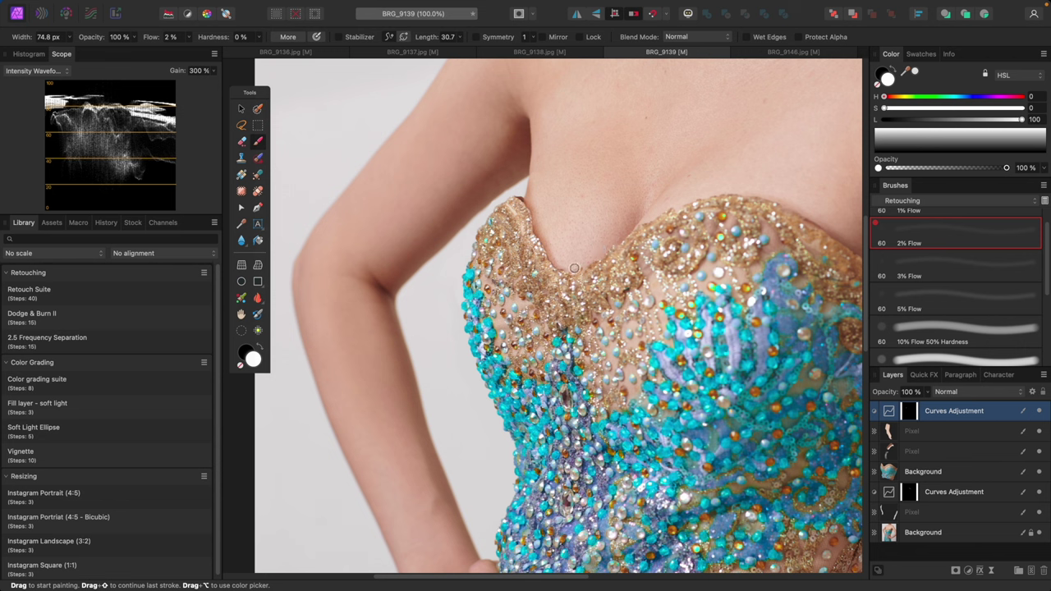
key(x)
key(bracketright)
key(bracketright)
key(bracketright)
key(bracketright)
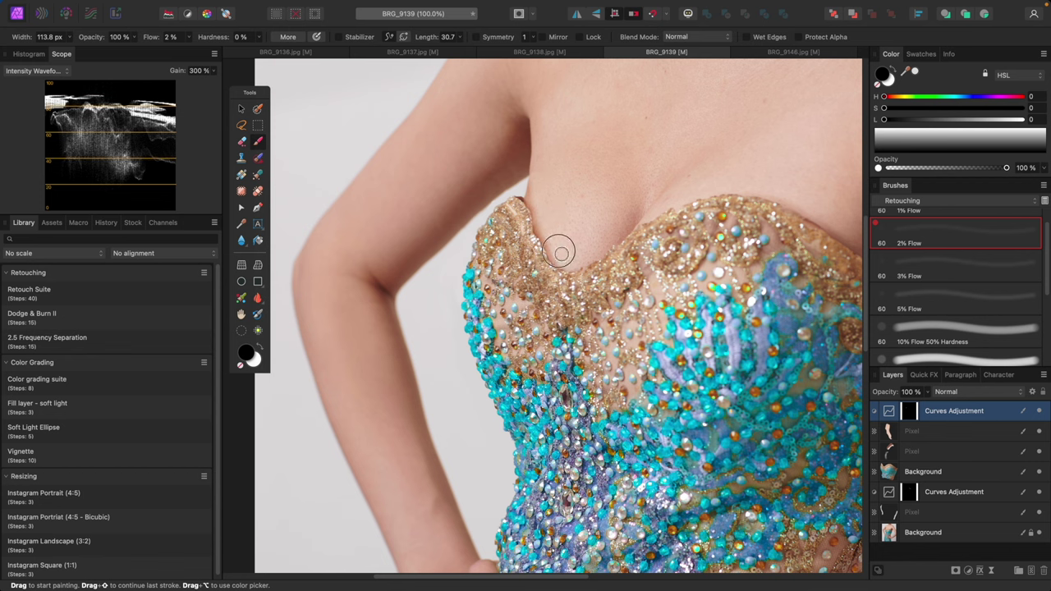
key(super+0)
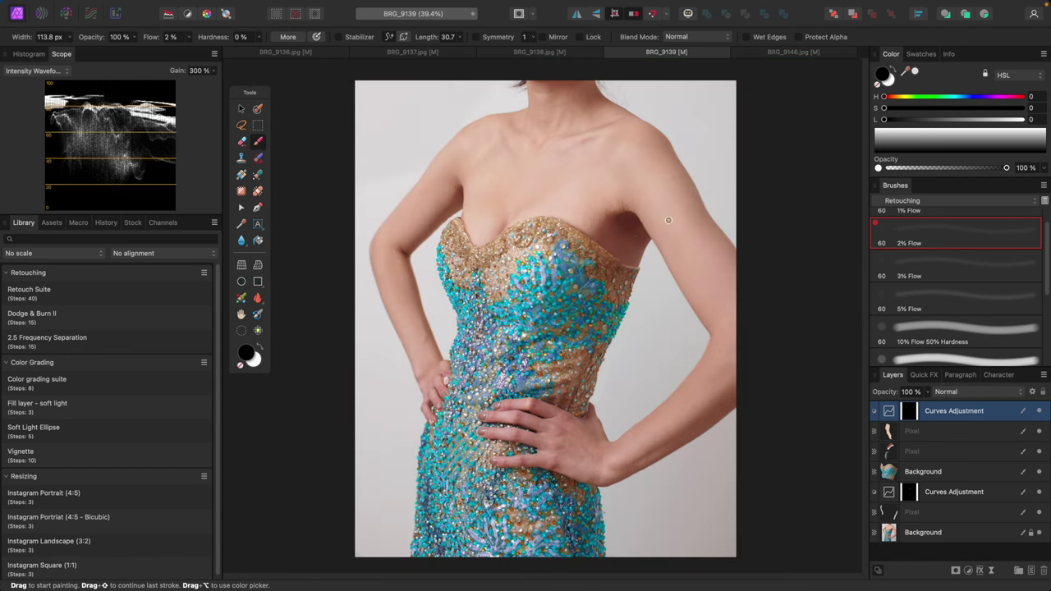
key(super+1)
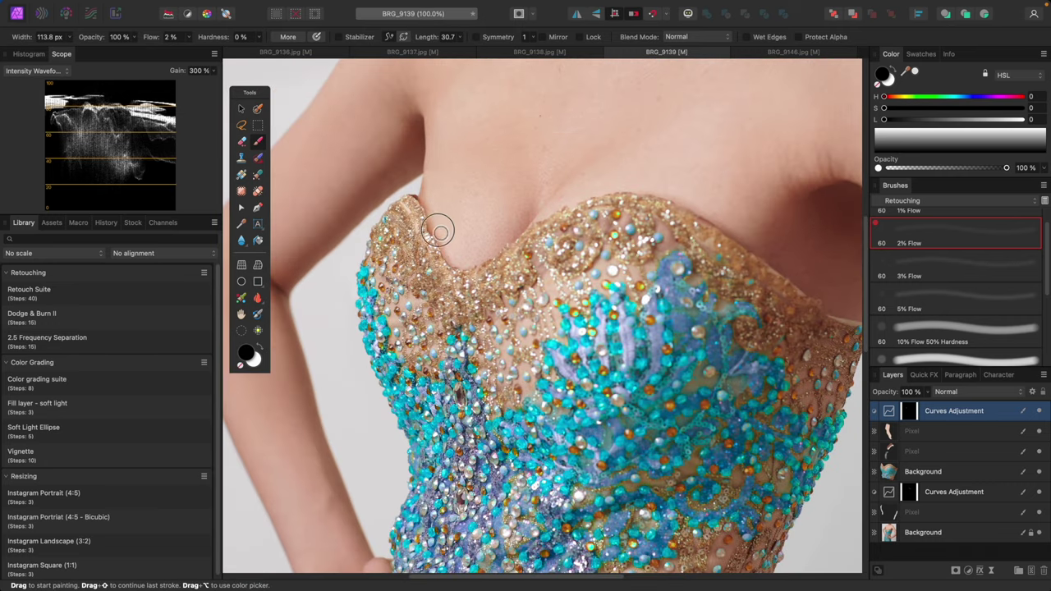
key(super+0)
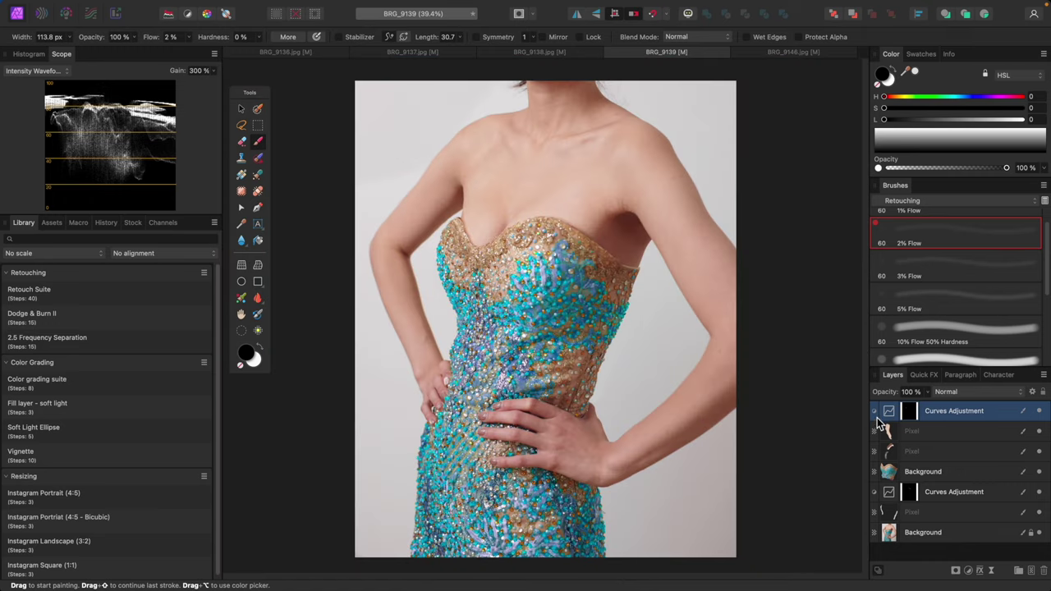
Build up the shadow along the bodice neckline in white on the top Curves mask, using a brush of up to 48.3 px.
key(super+=)
key(super+=)
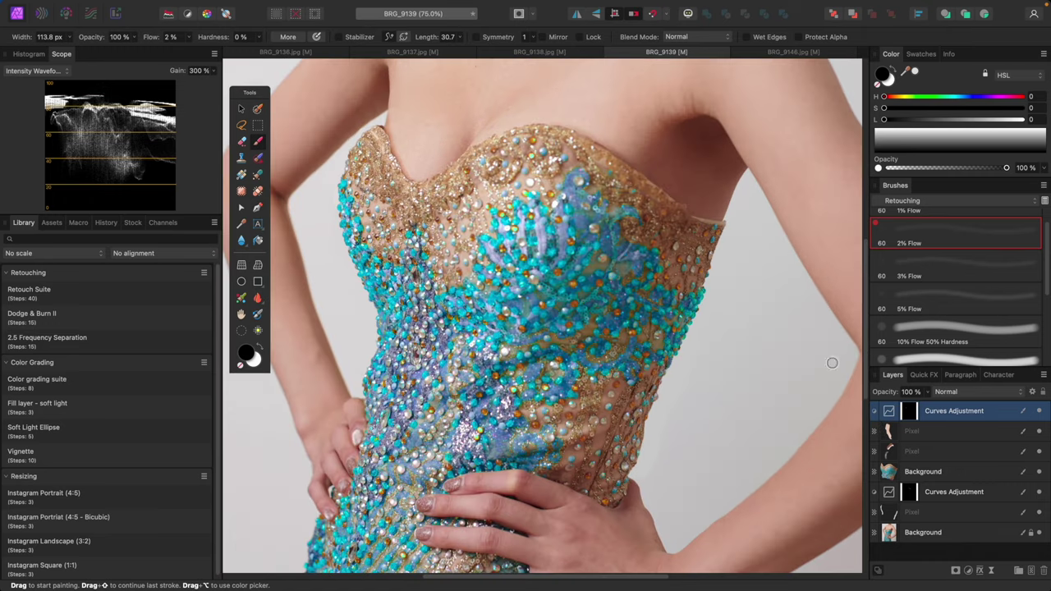
key(x)
key([)
key([)
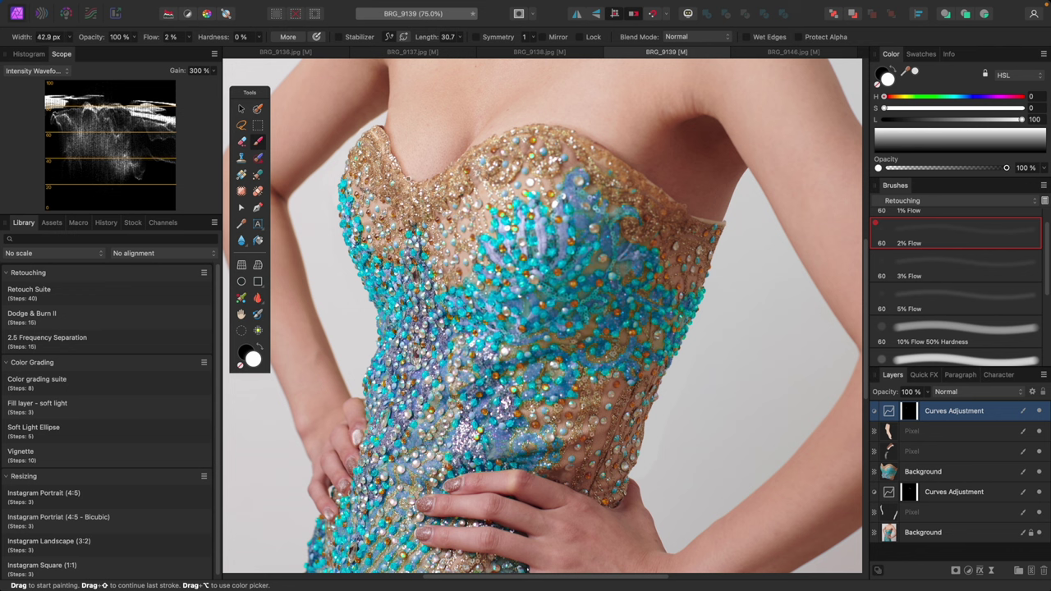
key(bracketright)
key(bracketright)
key(super+0)
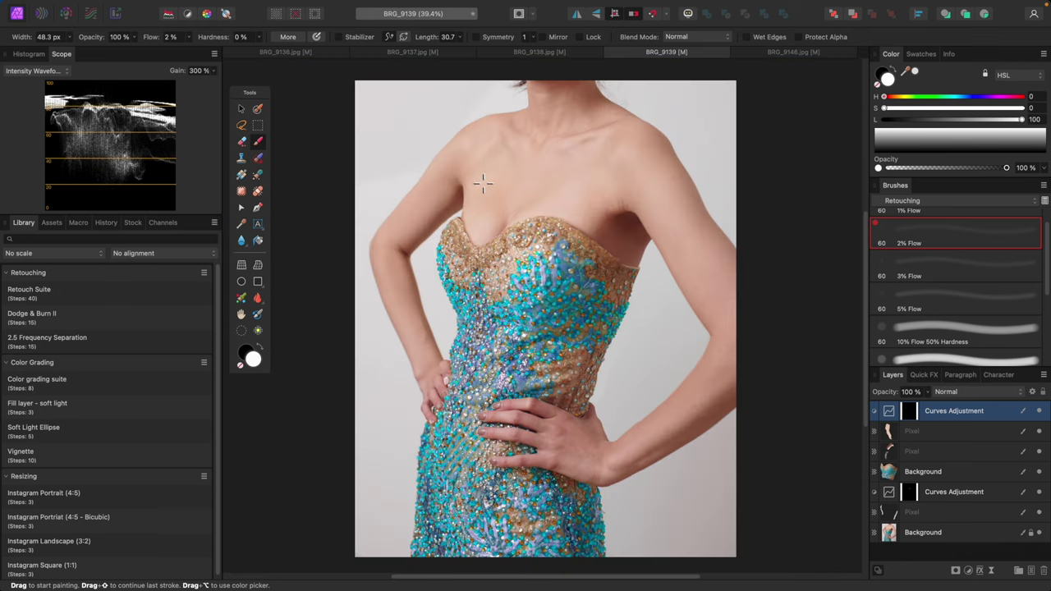
Examine the bodice and neckline shadows at full-figure and close-up magnifications.
key(super+minus)
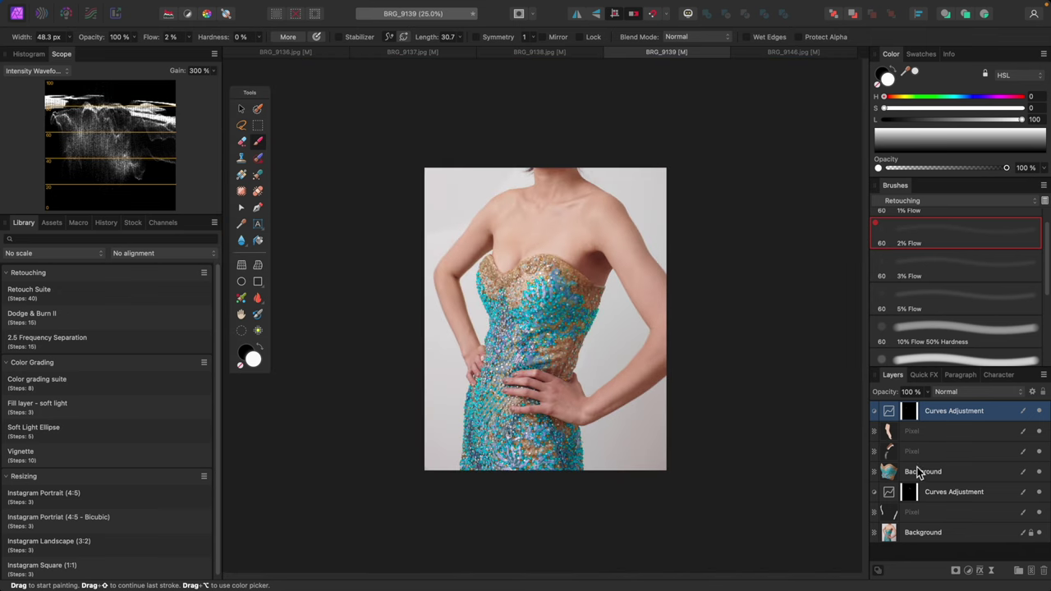
key(super+equal)
key(super+minus)
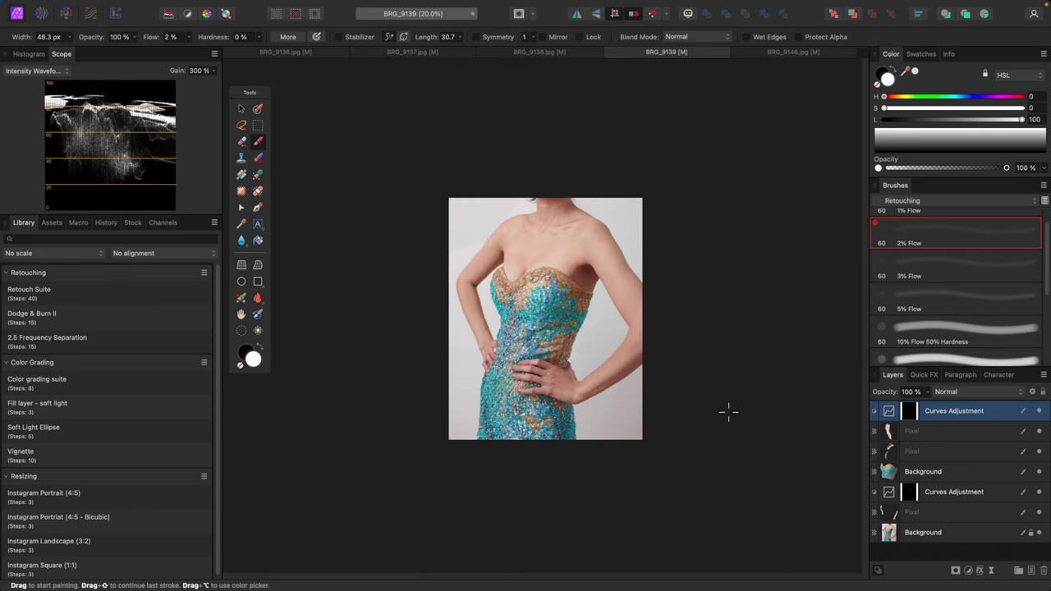
key(super+0)
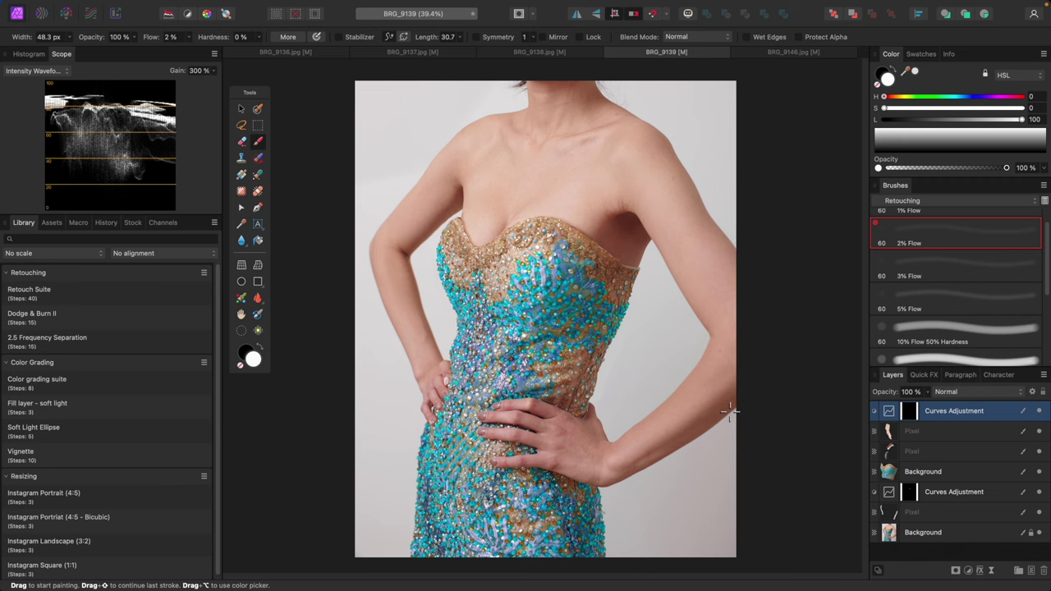
key(super+equal)
key(super+equal)
scroll(738, 414, up, 3)
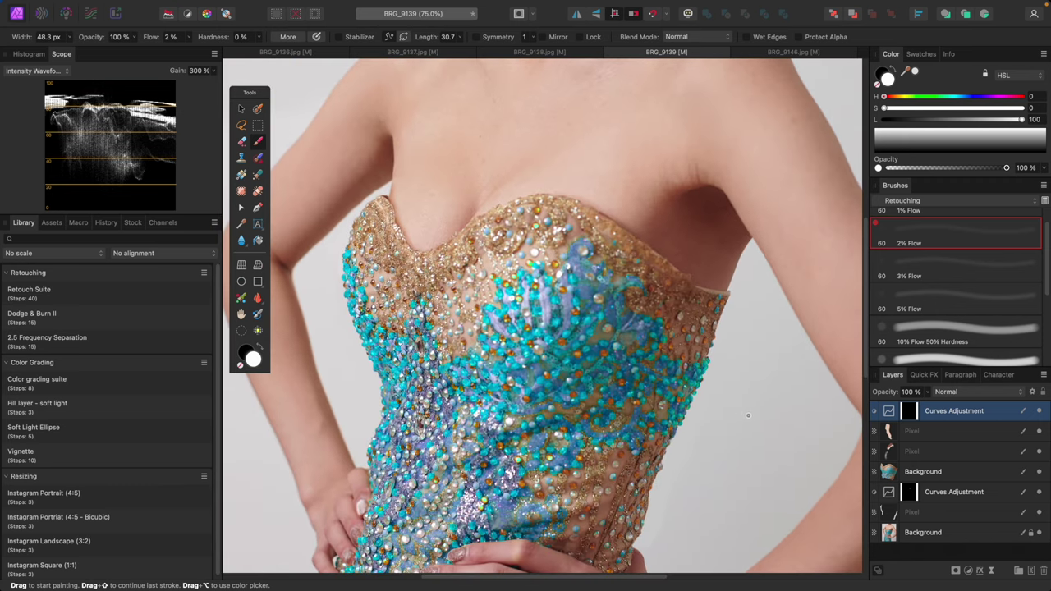
scroll(741, 415, left, 2)
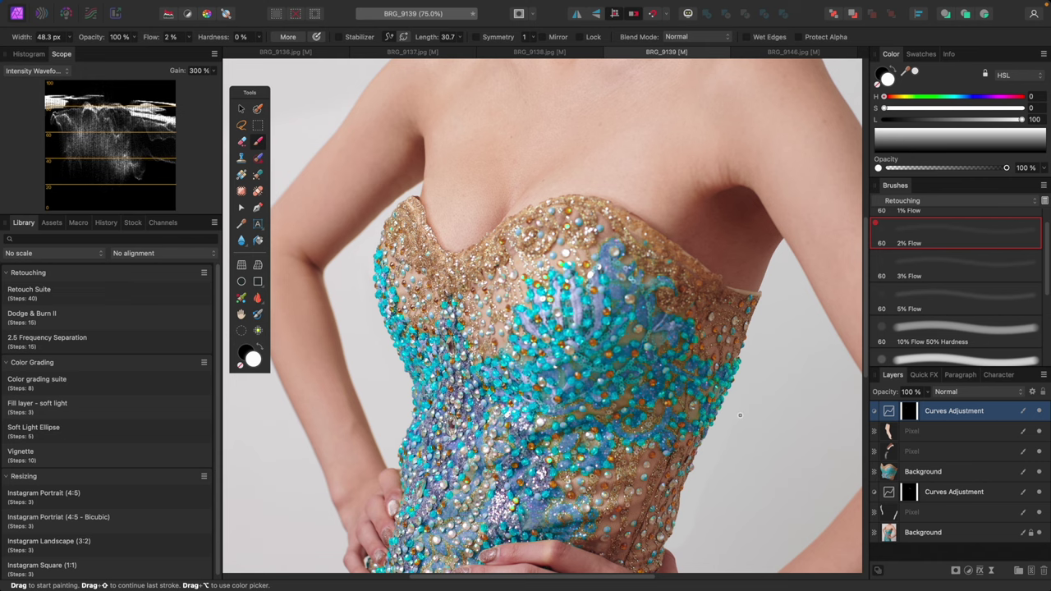
key(super+minus)
key(super+minus)
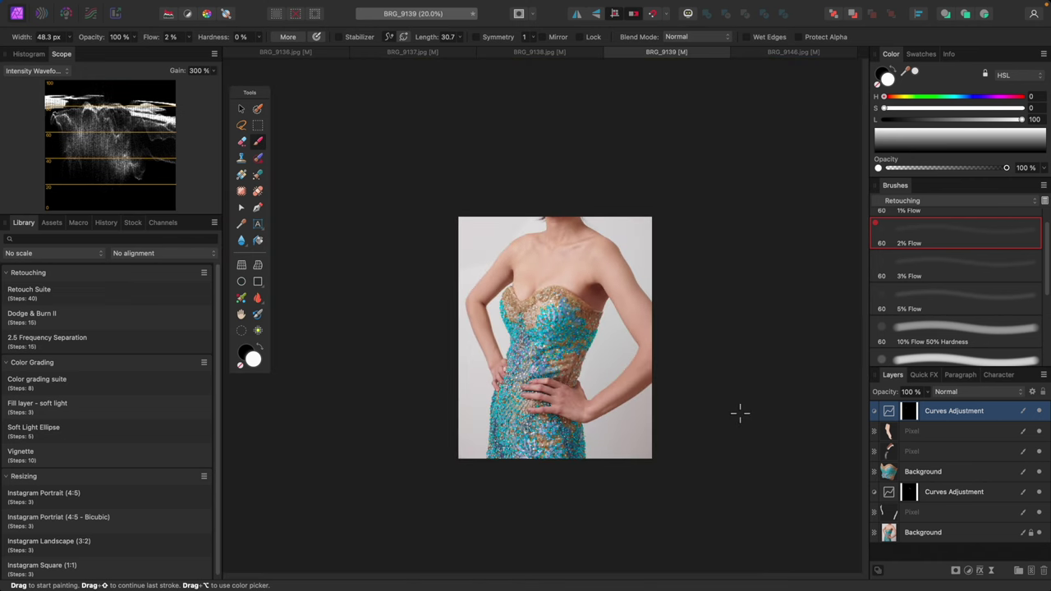
scroll(726, 416, down, 2)
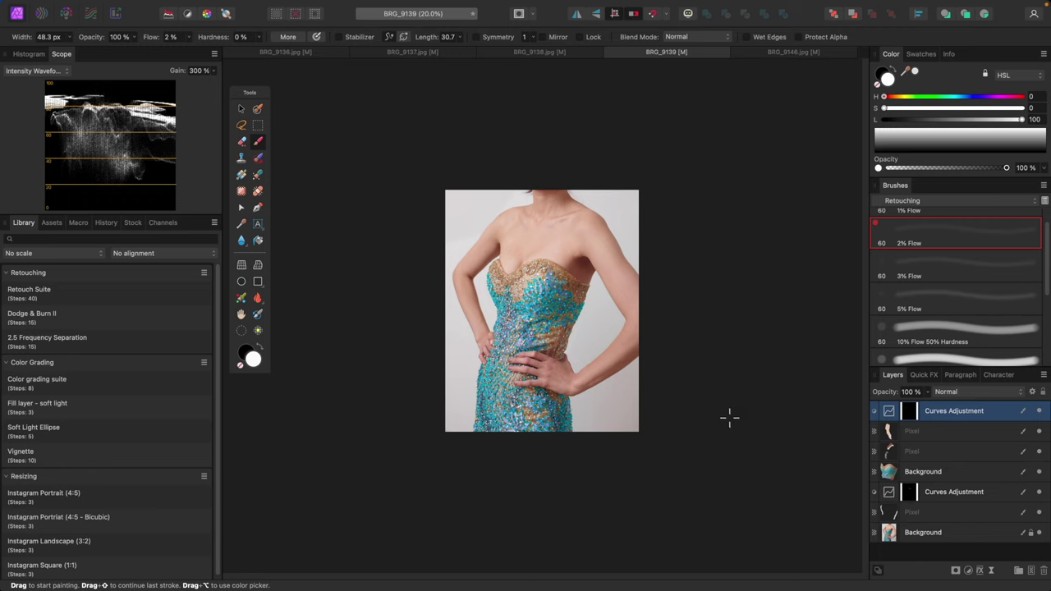
Select all layers above the bottom Background and toggle their visibility to compare the dress before and after retouching.
key(super+alt+a)
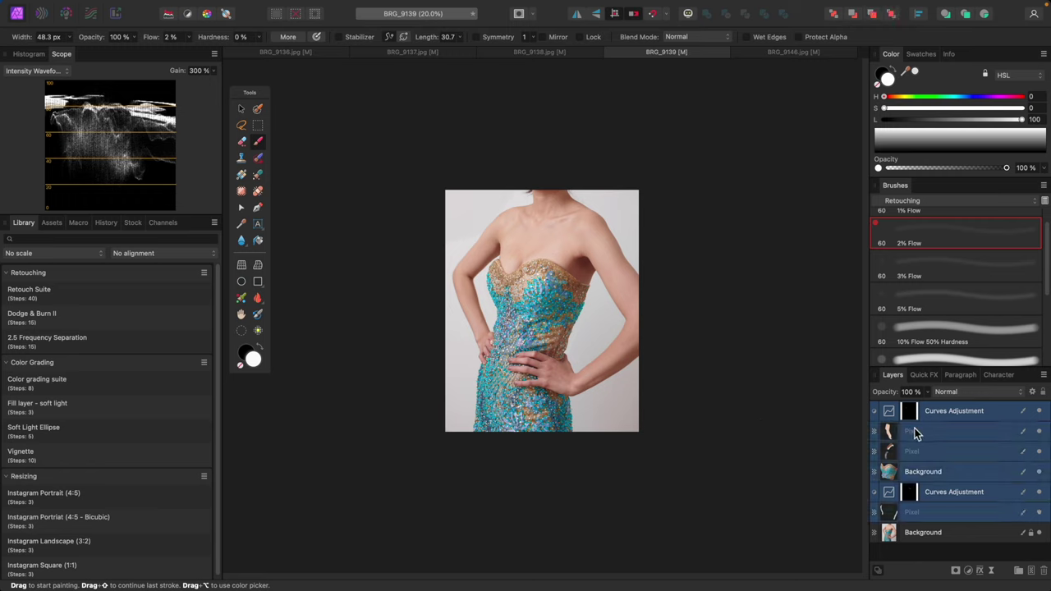
click(1040, 411)
click(1040, 412)
key(super+equal)
click(1041, 412)
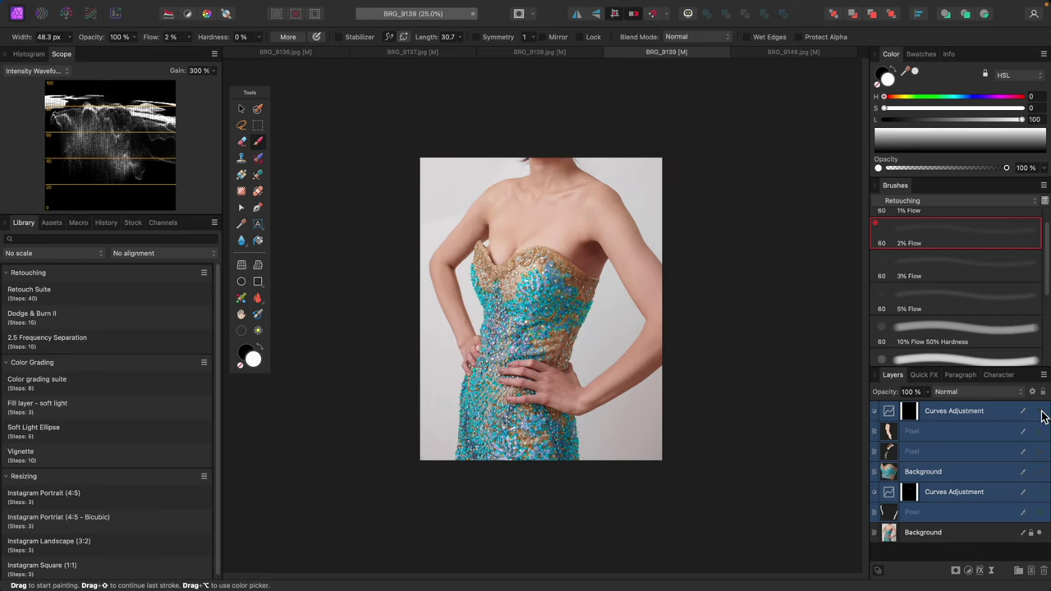
key(super+0)
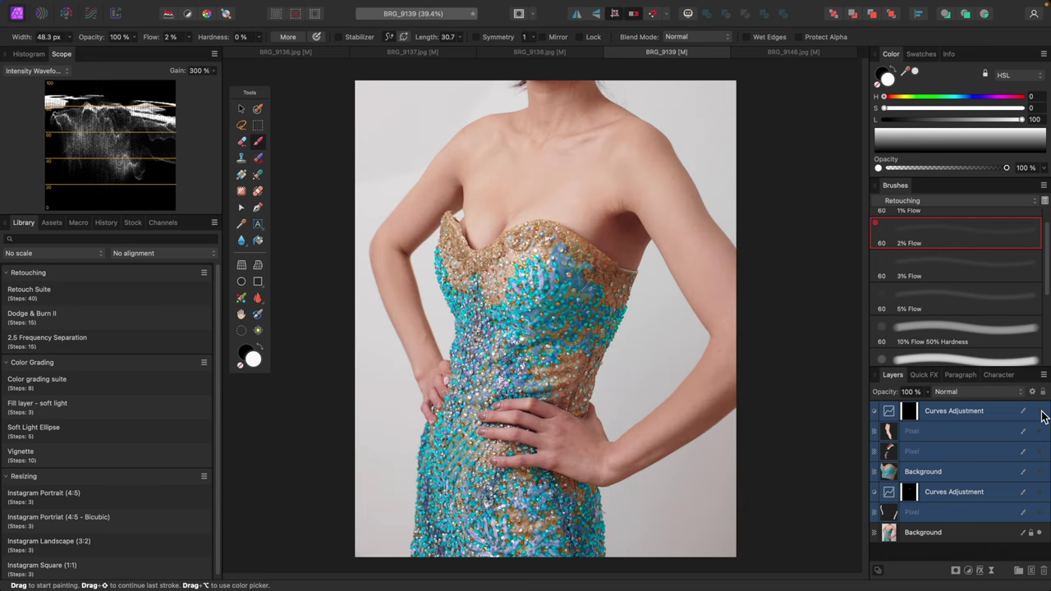
click(1039, 412)
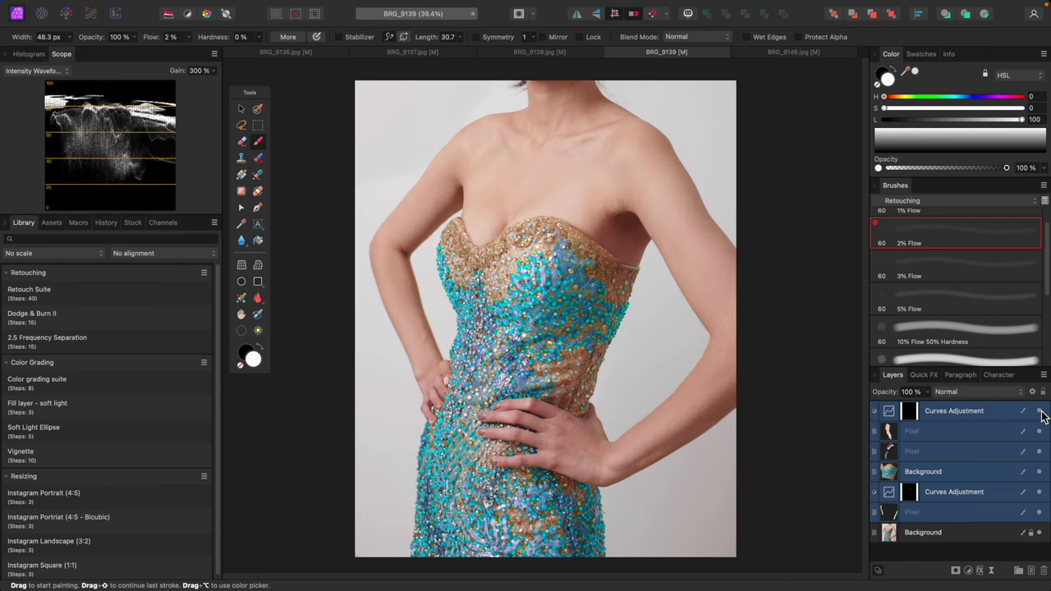
click(1039, 412)
click(1039, 412)
Move the midpoint of the top Curves adjustment to X 0.73, Y 0.336 to deepen the neckline shadow.
double_click(889, 411)
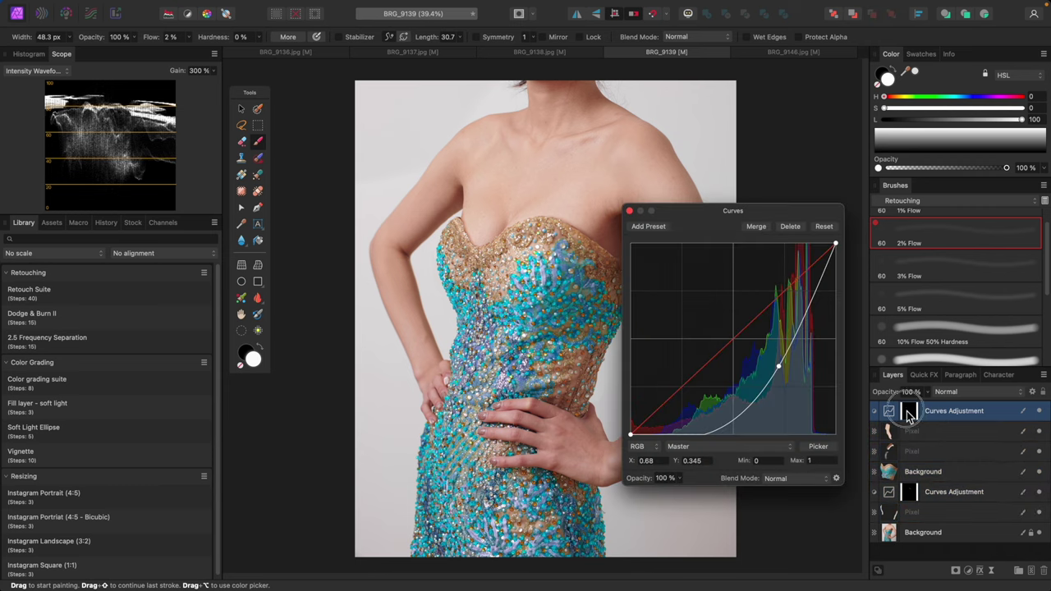
mouse_move(778, 366)
mouse_down()
mouse_move(758, 358)
mouse_move(780, 370)
mouse_up()
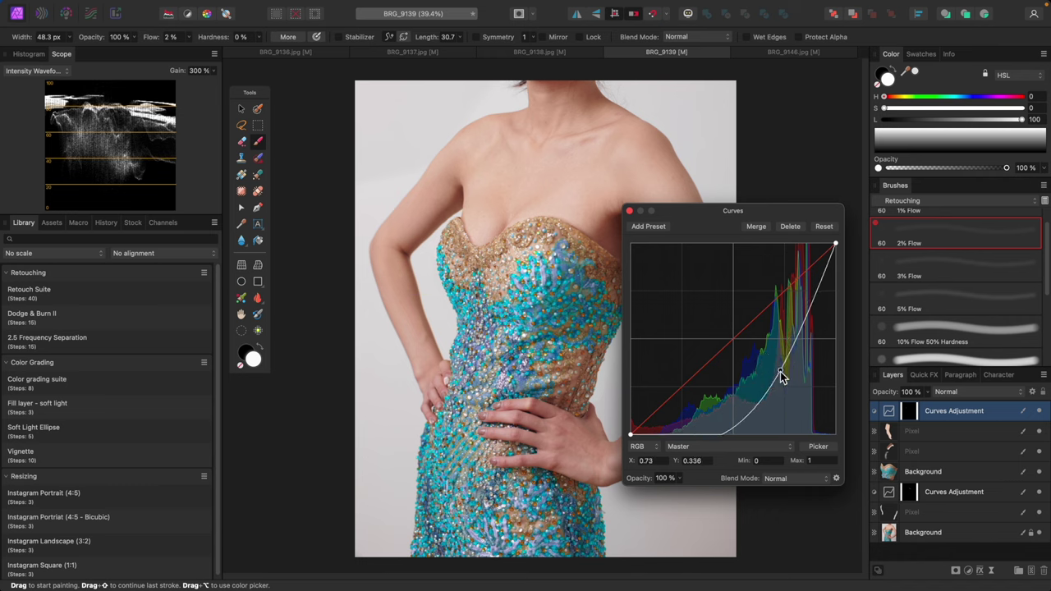
click(630, 211)
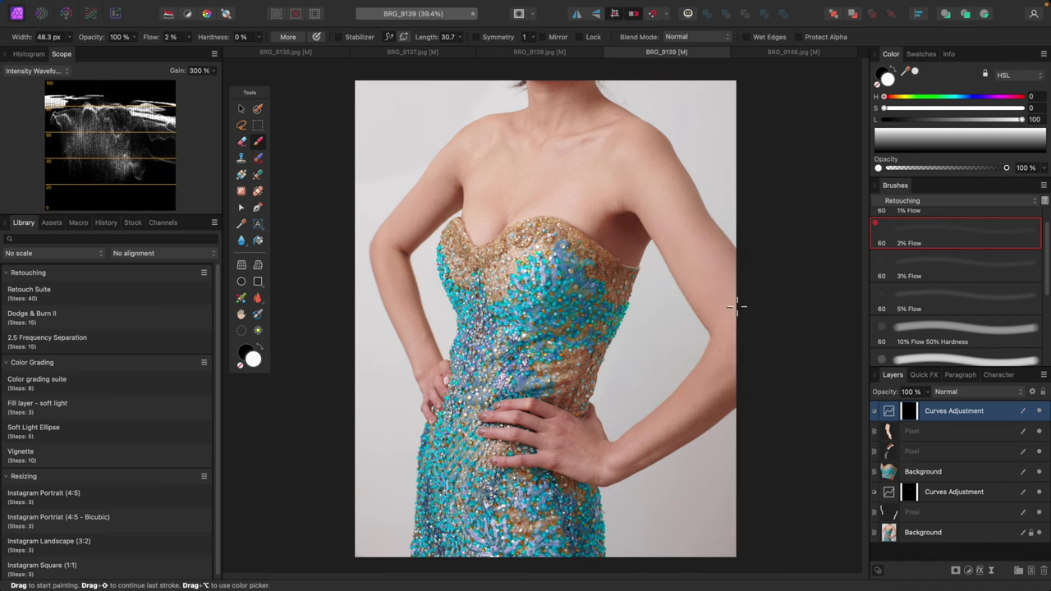
Paint more neckline shadow in white on the top Curves mask, enlarging the 2% Flow brush to 84.4 px.
key(super+plus)
key(super+plus)
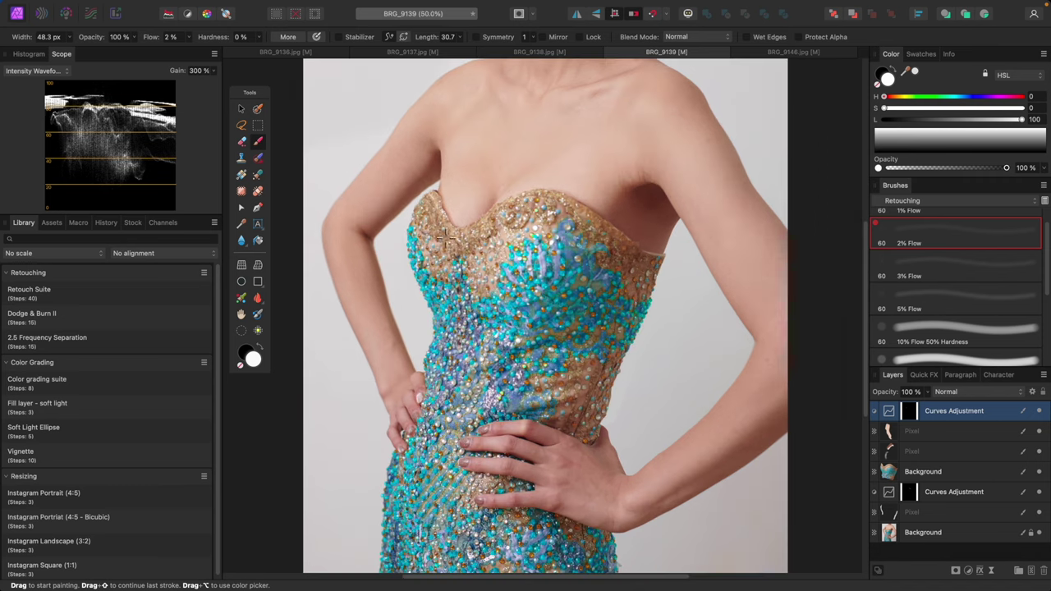
key(bracketright)
key(bracketright)
key(bracketright)
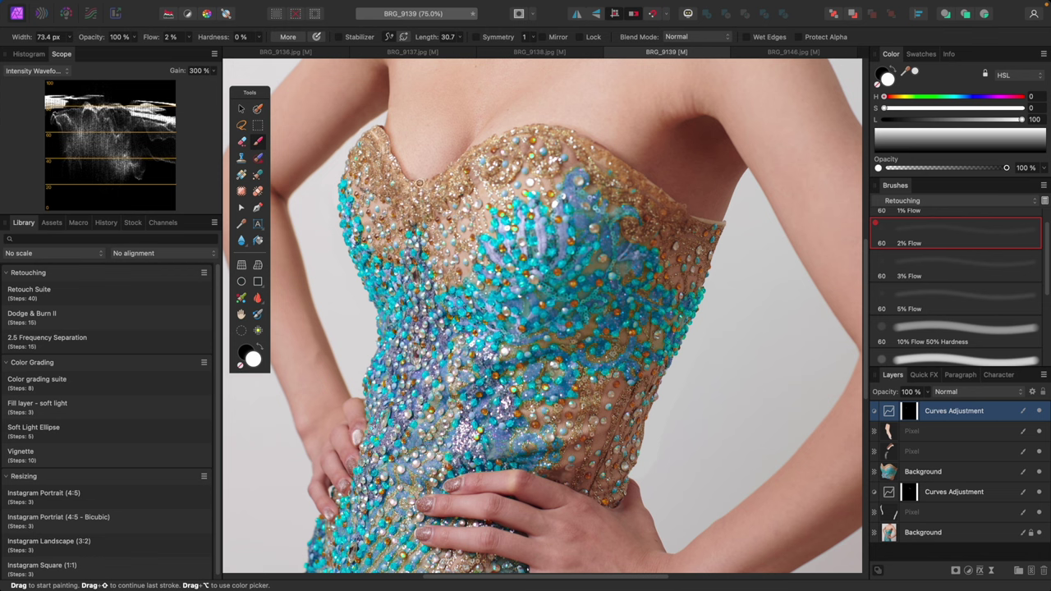
key(bracketright)
key(super+0)
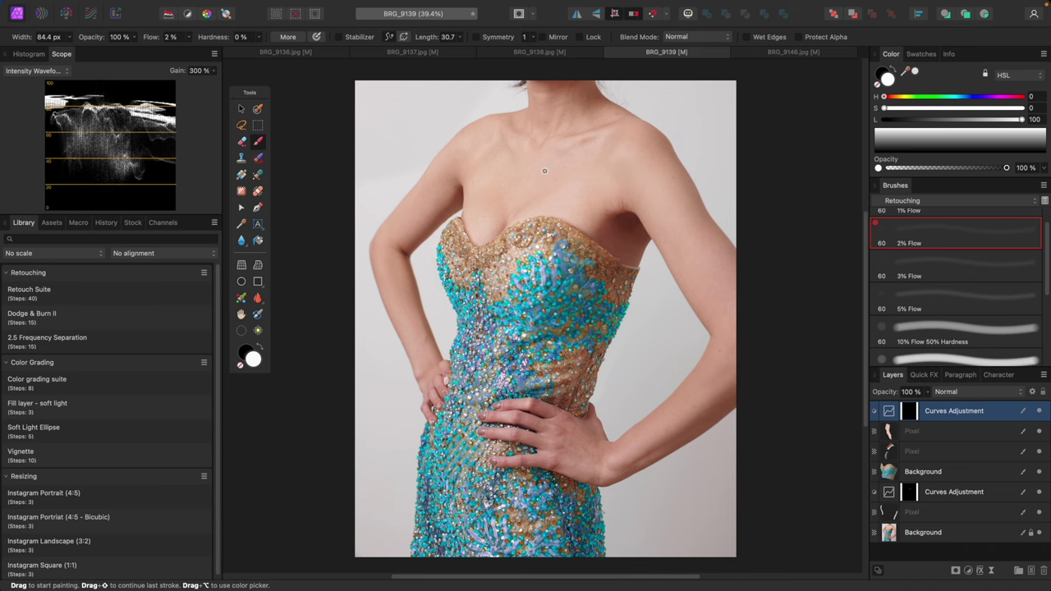
Paint white on the top Curves mask along the inner edge of the smaller bust cup, using a 75.3 px brush.
key(super+plus)
key(super+plus)
space+drag(450, 96, 566, 195)
key(bracketleft)
key(bracketleft)
key(bracketleft)
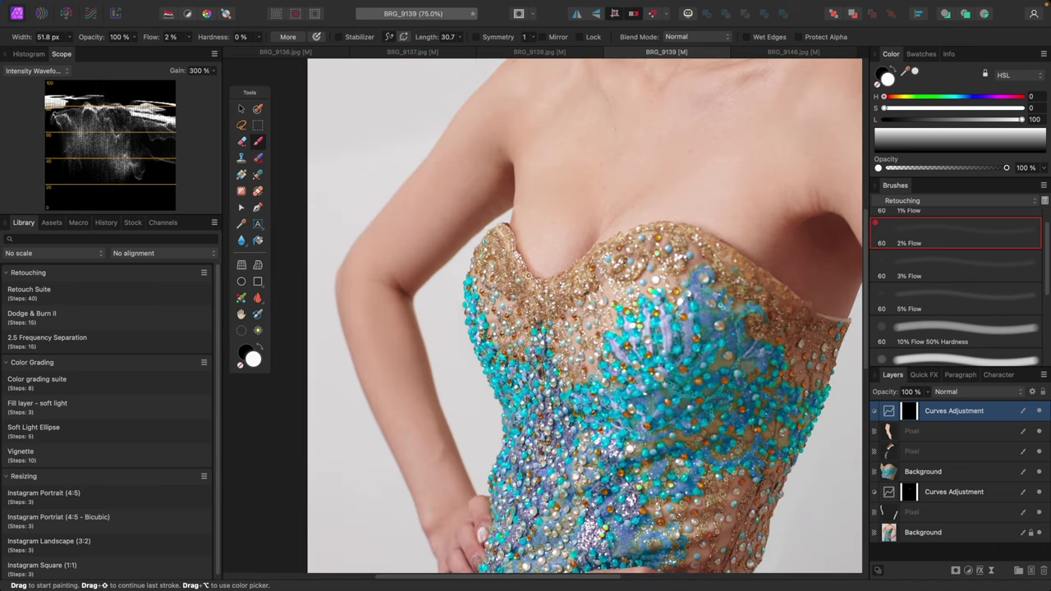
key(bracketleft)
key(bracketleft)
key(bracketright)
key(bracketright)
key(bracketright)
key(bracketright)
key(bracketright)
key(bracketright)
drag(528, 245, 520, 230)
Soften the shadow at the center dip of the neckline in black with a 114.5 px brush.
key(x)
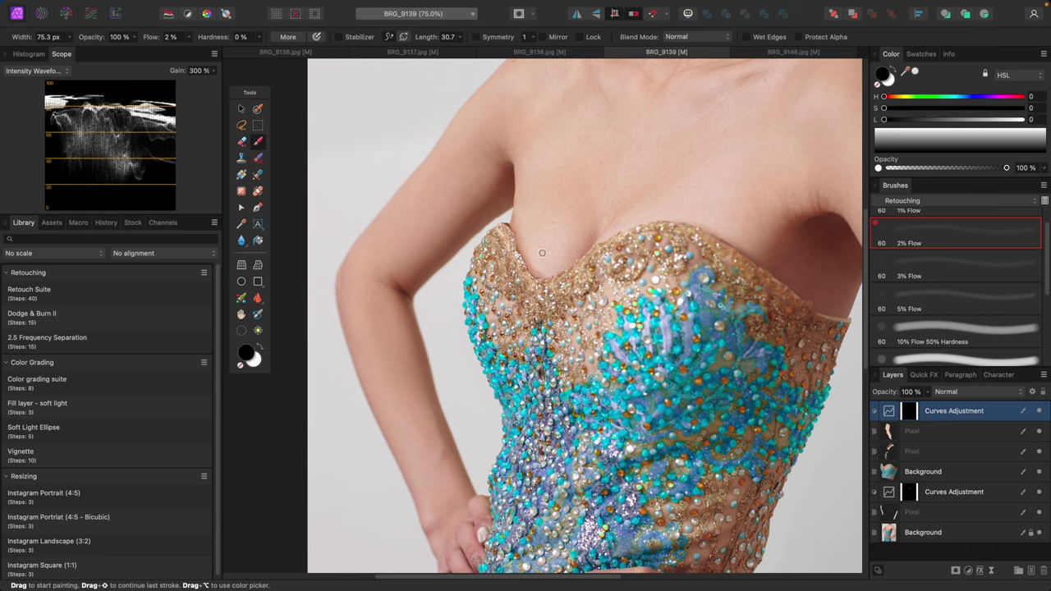
key(bracketright)
key(bracketright)
key(bracketright)
key(bracketright)
mouse_move(556, 275)
mouse_down()
mouse_move(534, 262)
mouse_move(556, 275)
mouse_move(559, 296)
mouse_move(554, 279)
mouse_up()
key(super+0)
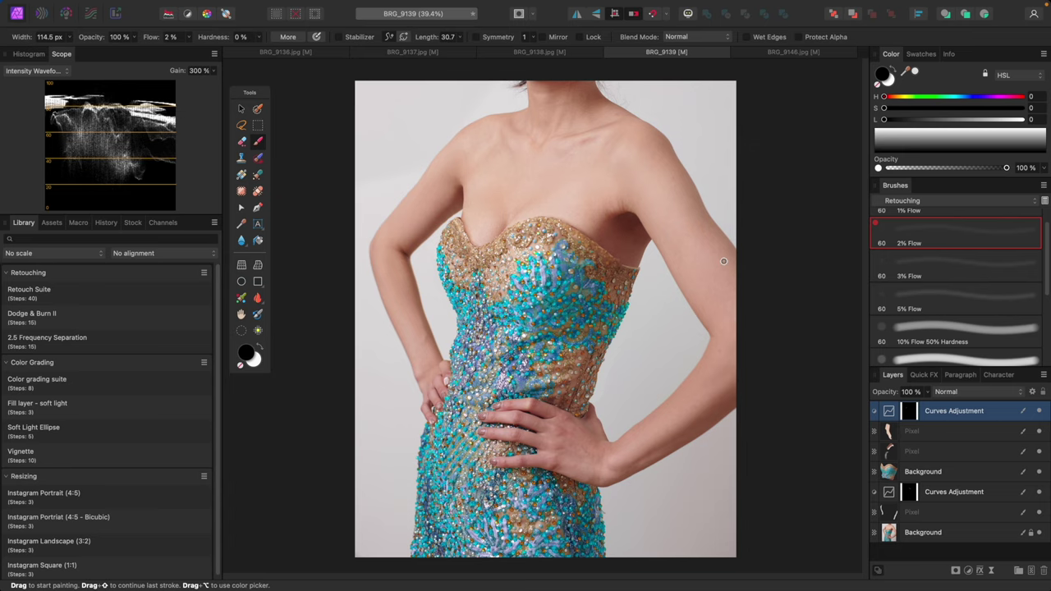
Refine the shadow edge beside the smaller bust cup in black, reducing the 2% Flow brush to 19.2 px.
key(super+minus)
key(super+minus)
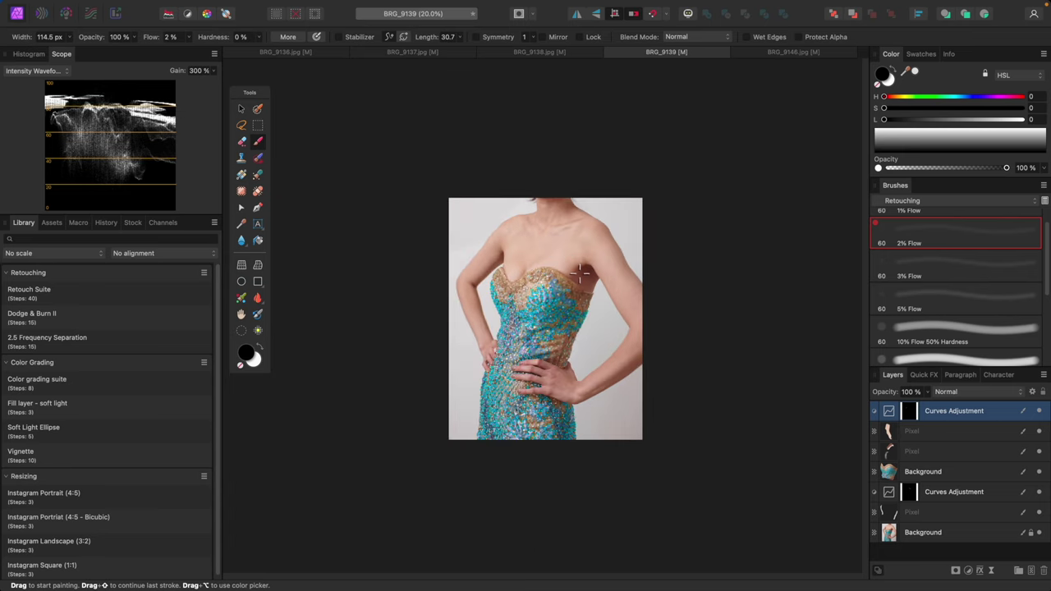
key(super+equal)
key(super+equal)
key(super+equal)
key(super+equal)
drag(493, 156, 614, 228)
key(super+equal)
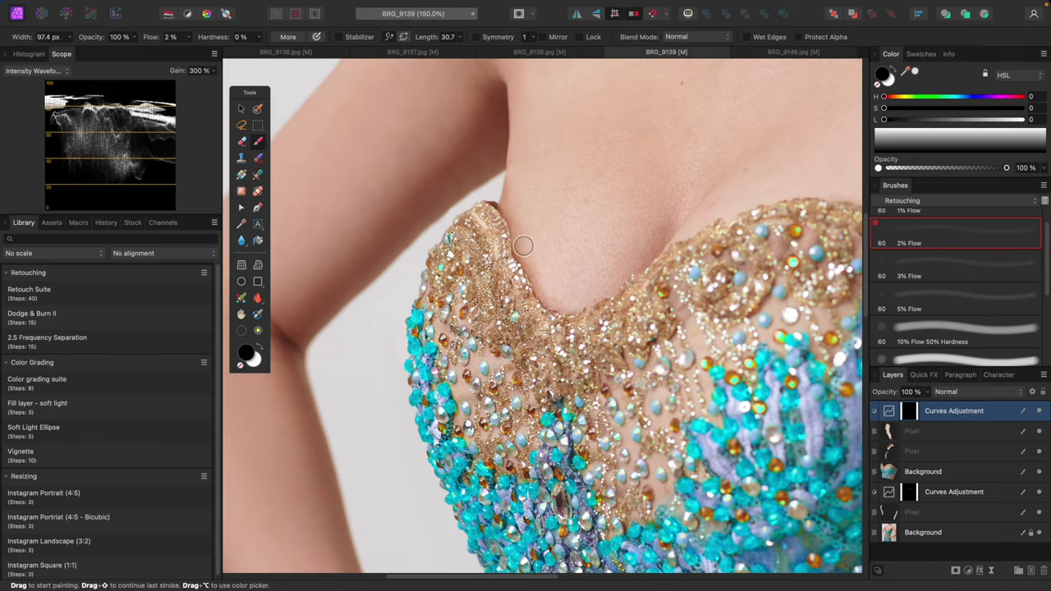
key(bracketleft)
key(bracketleft)
key(bracketleft)
key(bracketleft)
key(bracketleft)
key(bracketleft)
key(bracketleft)
key(bracketleft)
key(super+0)
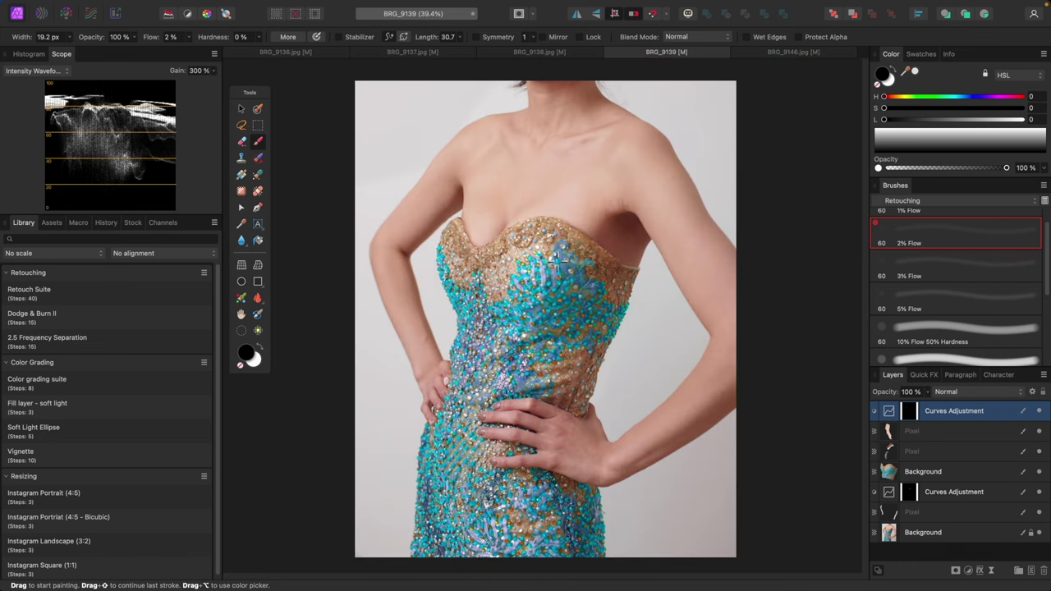
Lower the opacity of the top Curves Adjustment layer to 84%.
click(928, 393)
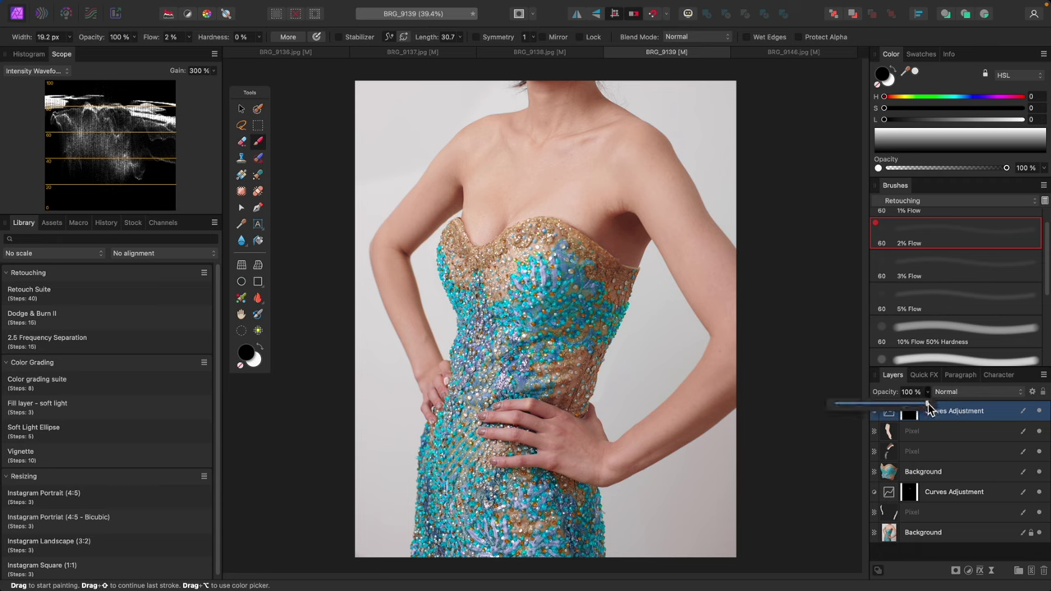
mouse_move(928, 408)
mouse_down()
mouse_move(850, 408)
mouse_move(913, 406)
mouse_up()
Hide every layer above the locked Background and compare the original neckline with photos BRG_9136, BRG_9137 and BRG_9138.
key(alt+super+a)
click(1038, 411)
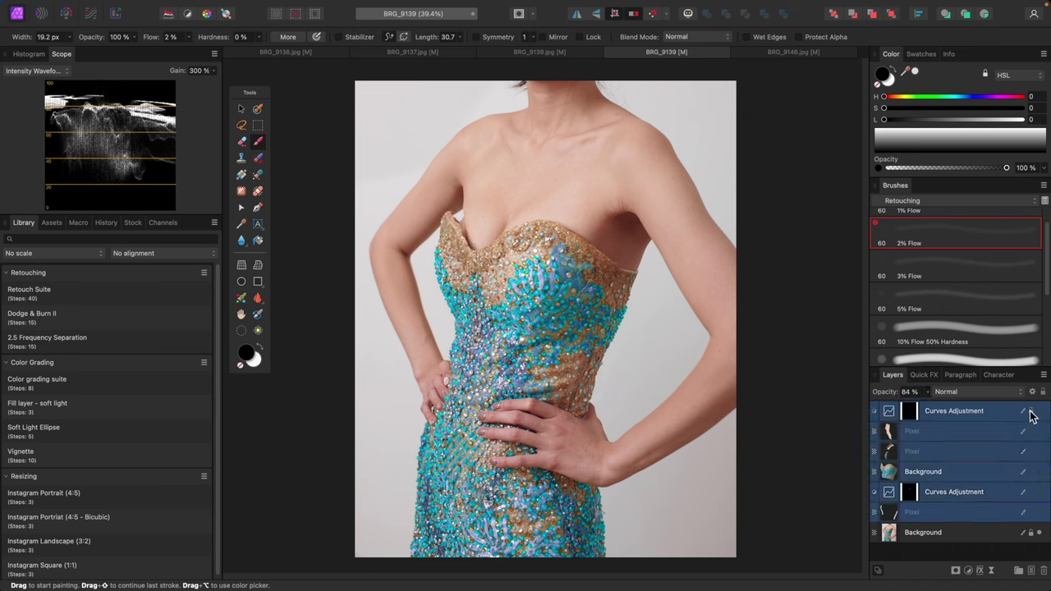
scroll(575, 308, up, 5)
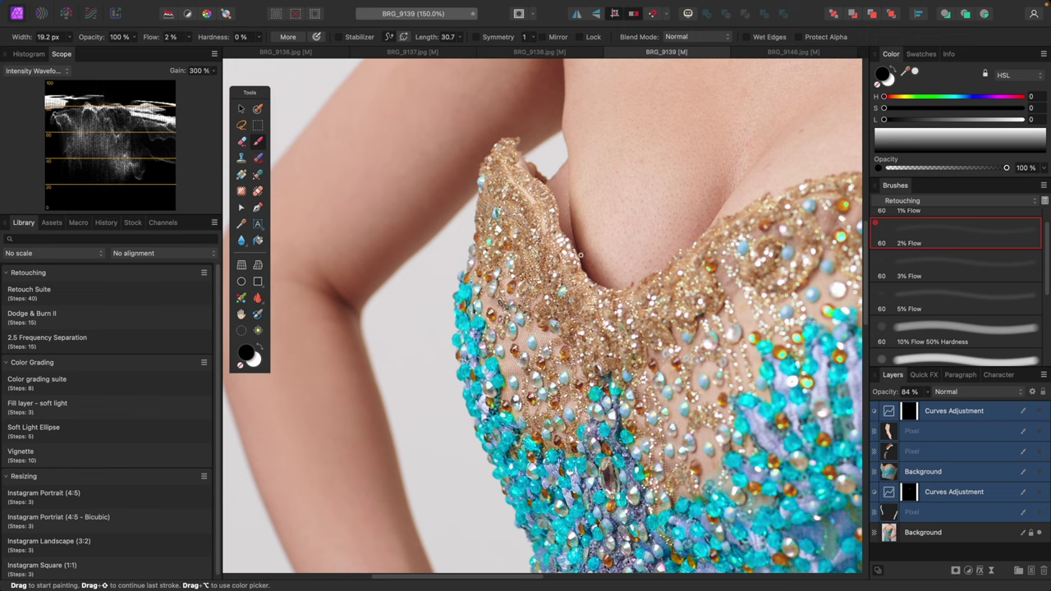
click(296, 52)
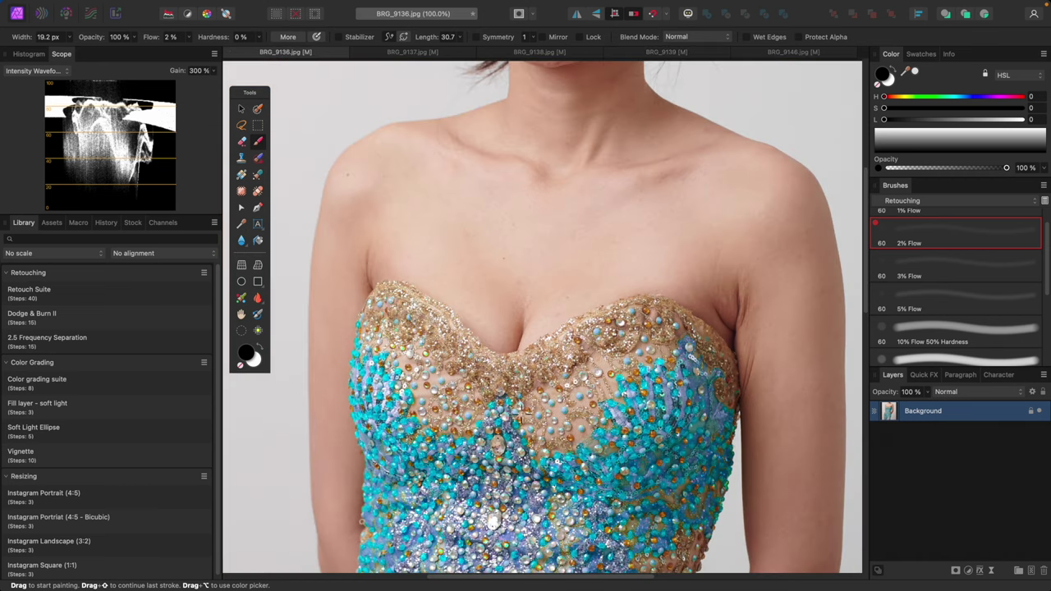
click(410, 53)
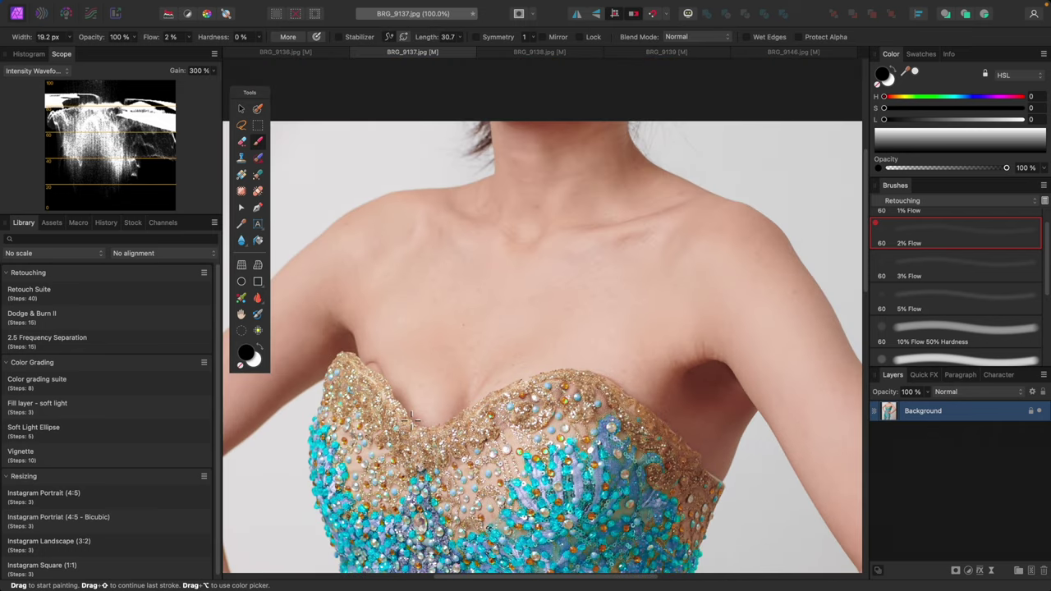
click(553, 55)
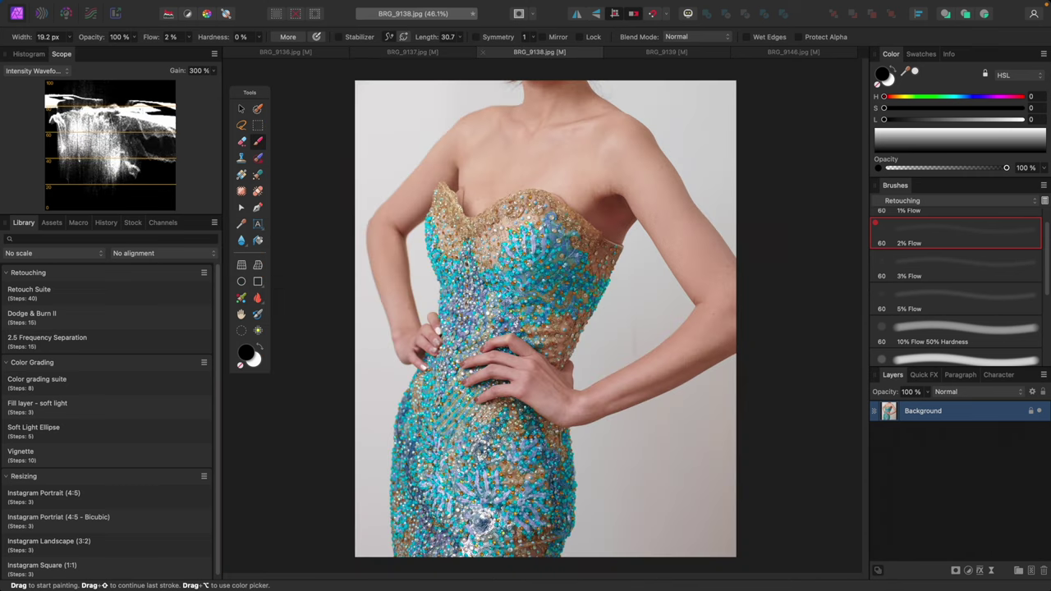
click(657, 53)
key(super+0)
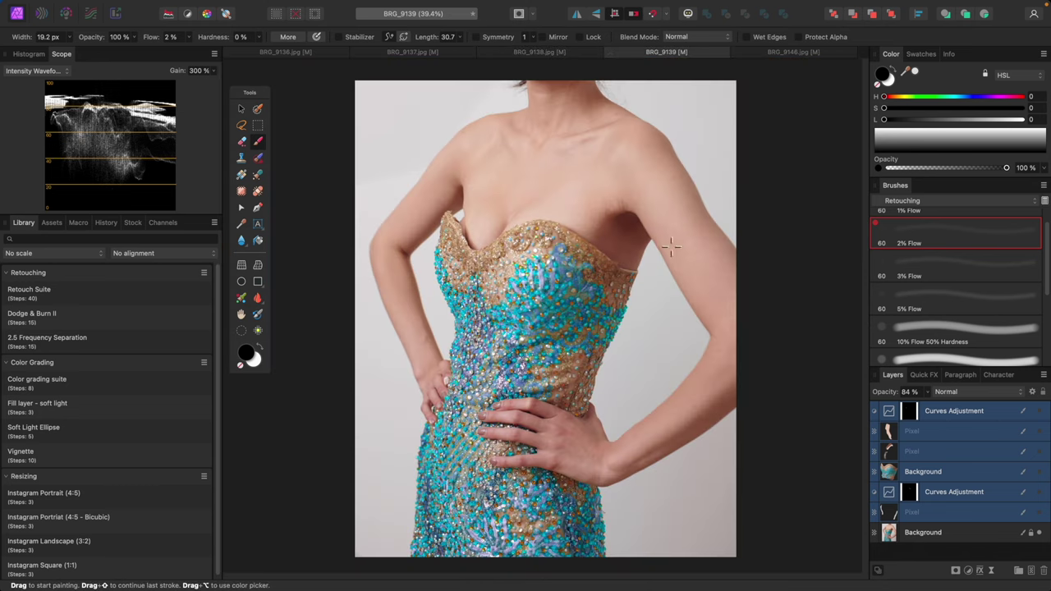
Show all the retouching layers in BRG_9139 again and examine the corrected bodice close up and in full.
click(1039, 412)
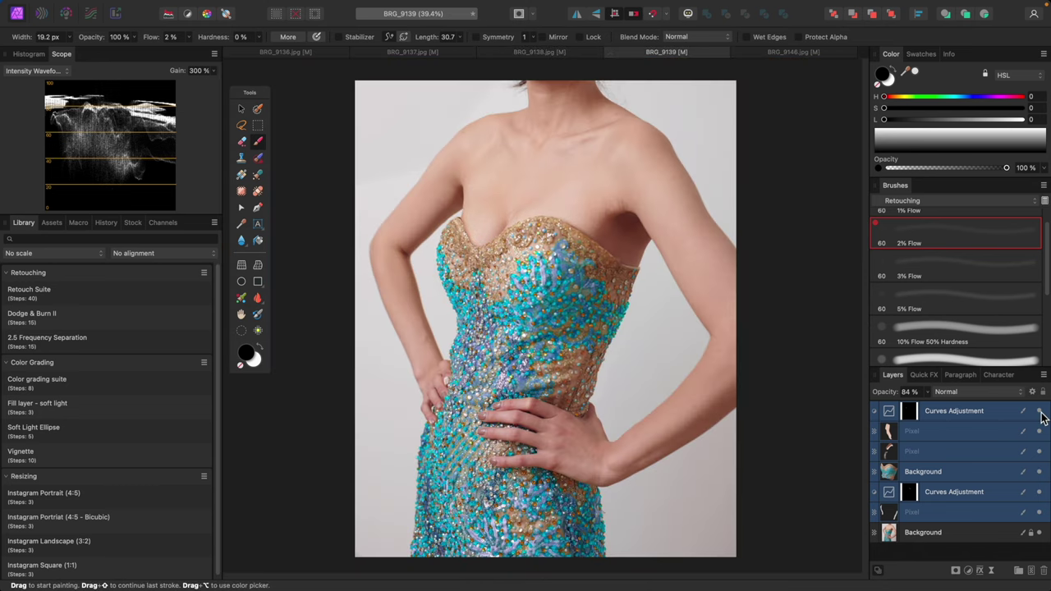
scroll(634, 282, up, 3)
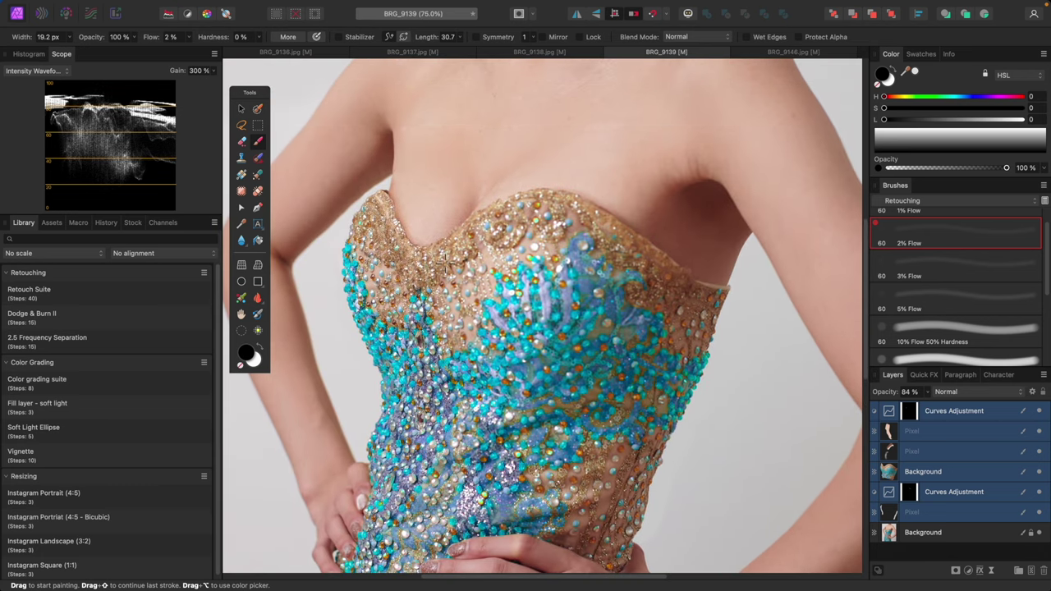
key(super+0)
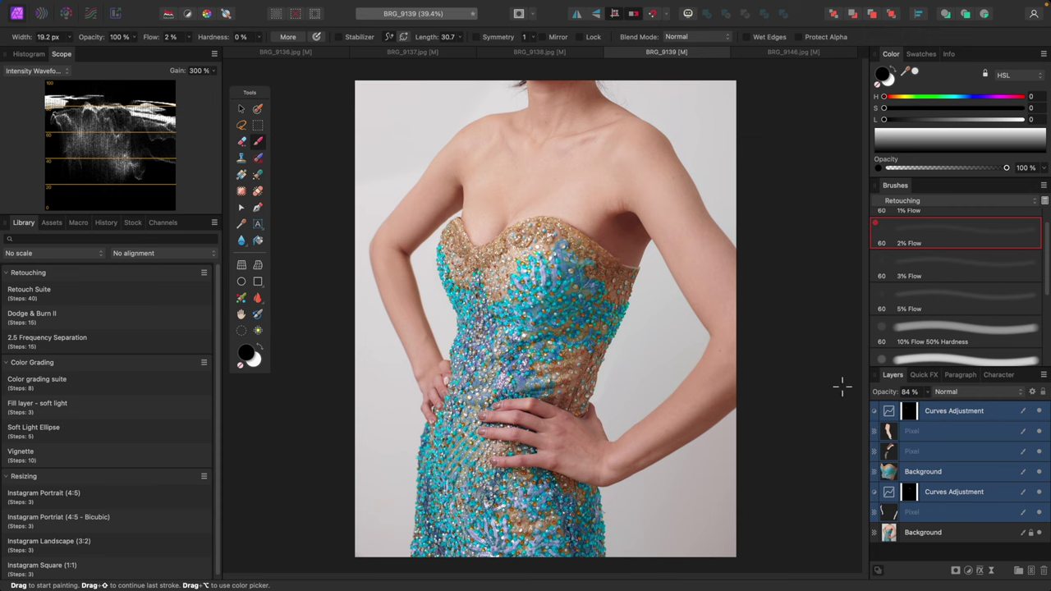
Paint white on the top Curves mask along the inner edge of the smaller bust cup, using a 29.9 px 2% Flow brush.
click(926, 433)
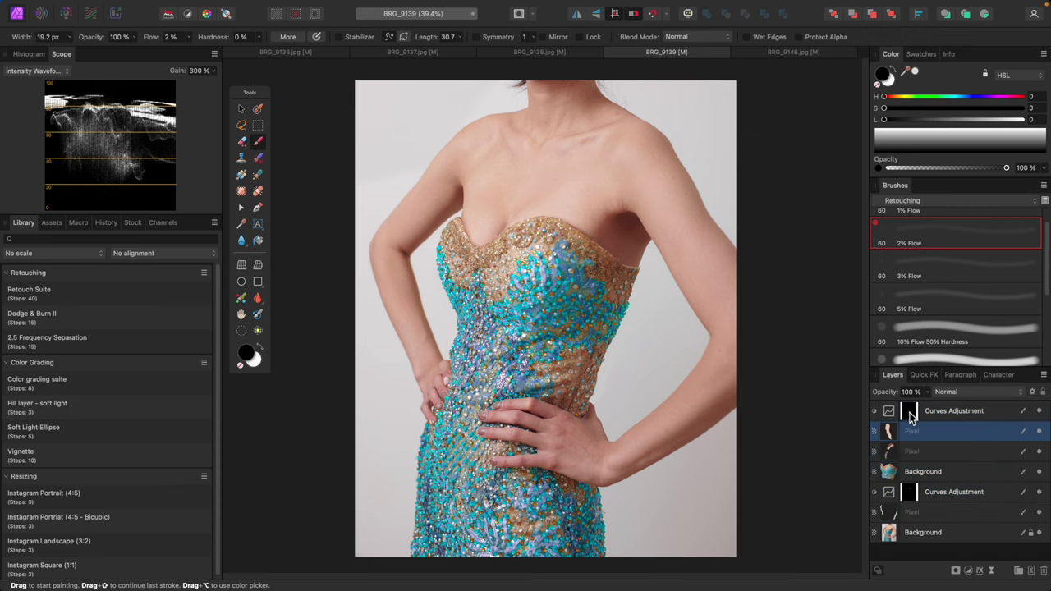
click(906, 412)
scroll(502, 238, up, 4)
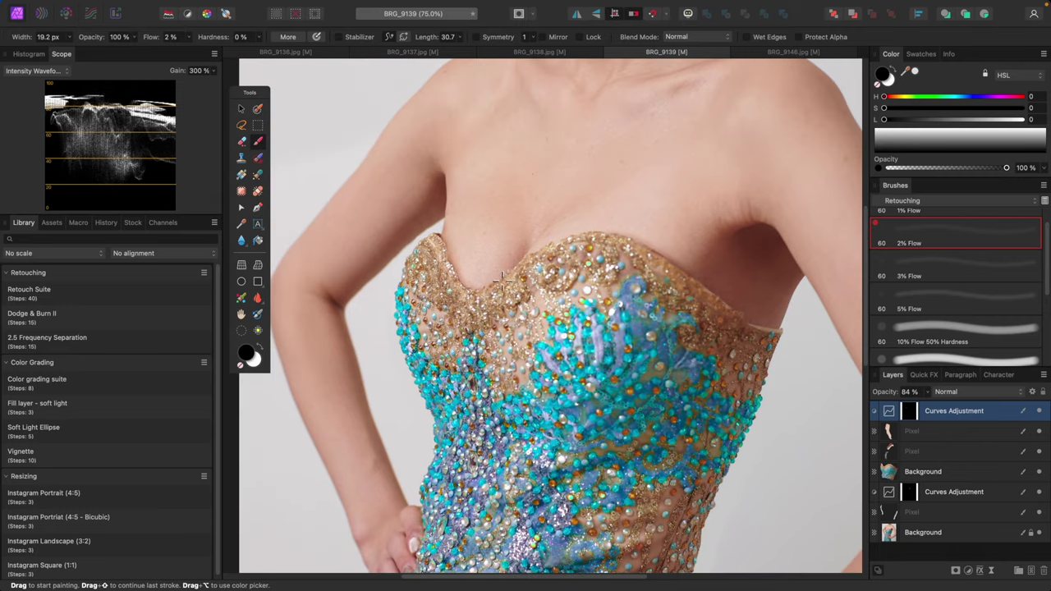
key(x)
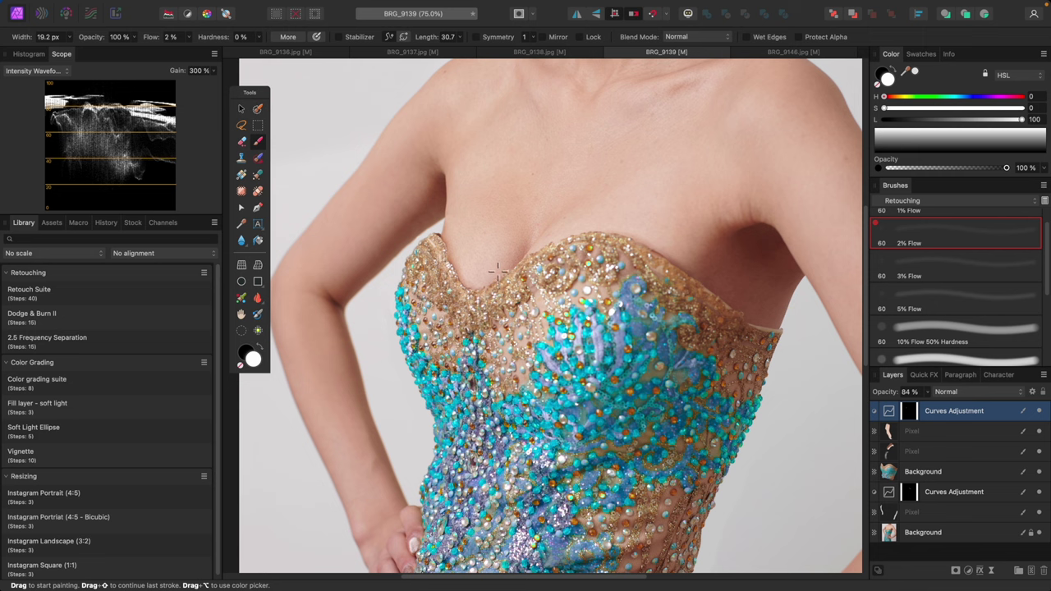
key(bracketright)
key(bracketright)
key(bracketright)
key(bracketright)
drag(457, 260, 471, 280)
key(x)
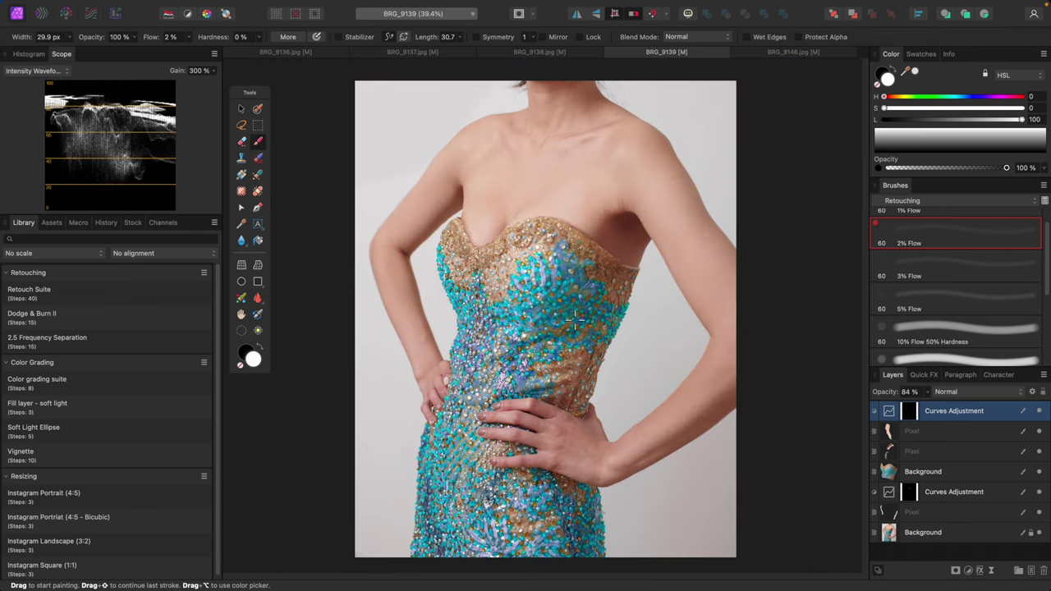
Enlarge the white 2% Flow brush to 45.5 px for the neckline shadow on the top Curves mask.
key(super+plus)
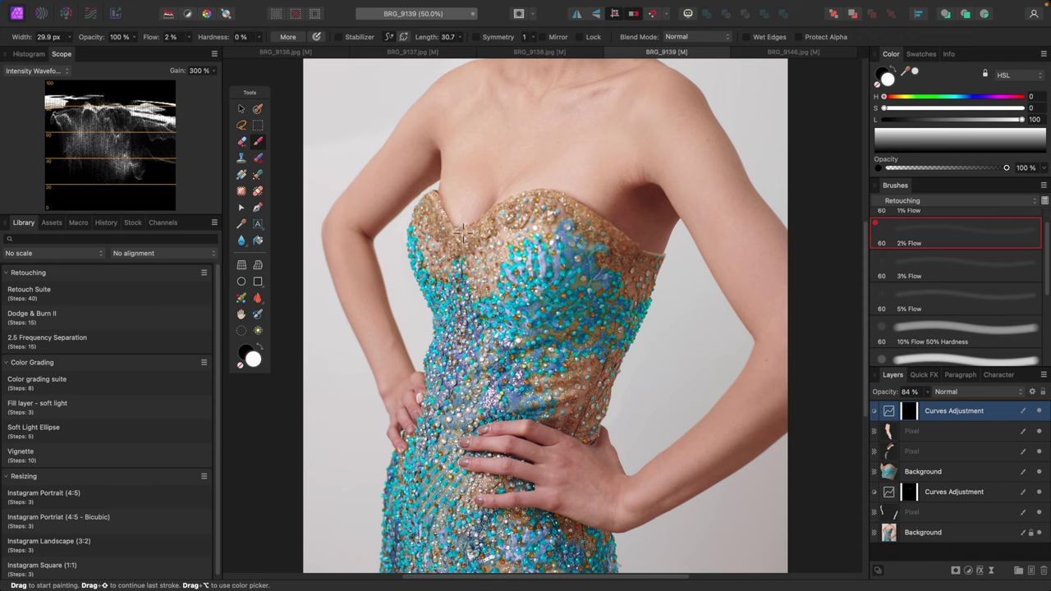
key(bracketright)
key(bracketright)
key(bracketright)
key(bracketright)
key(bracketright)
key(bracketright)
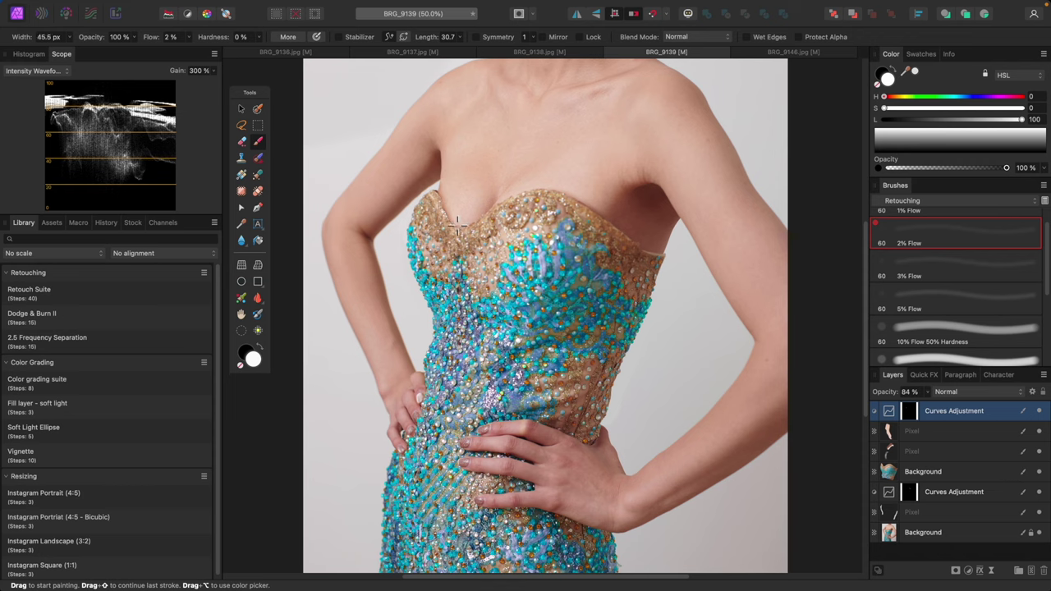